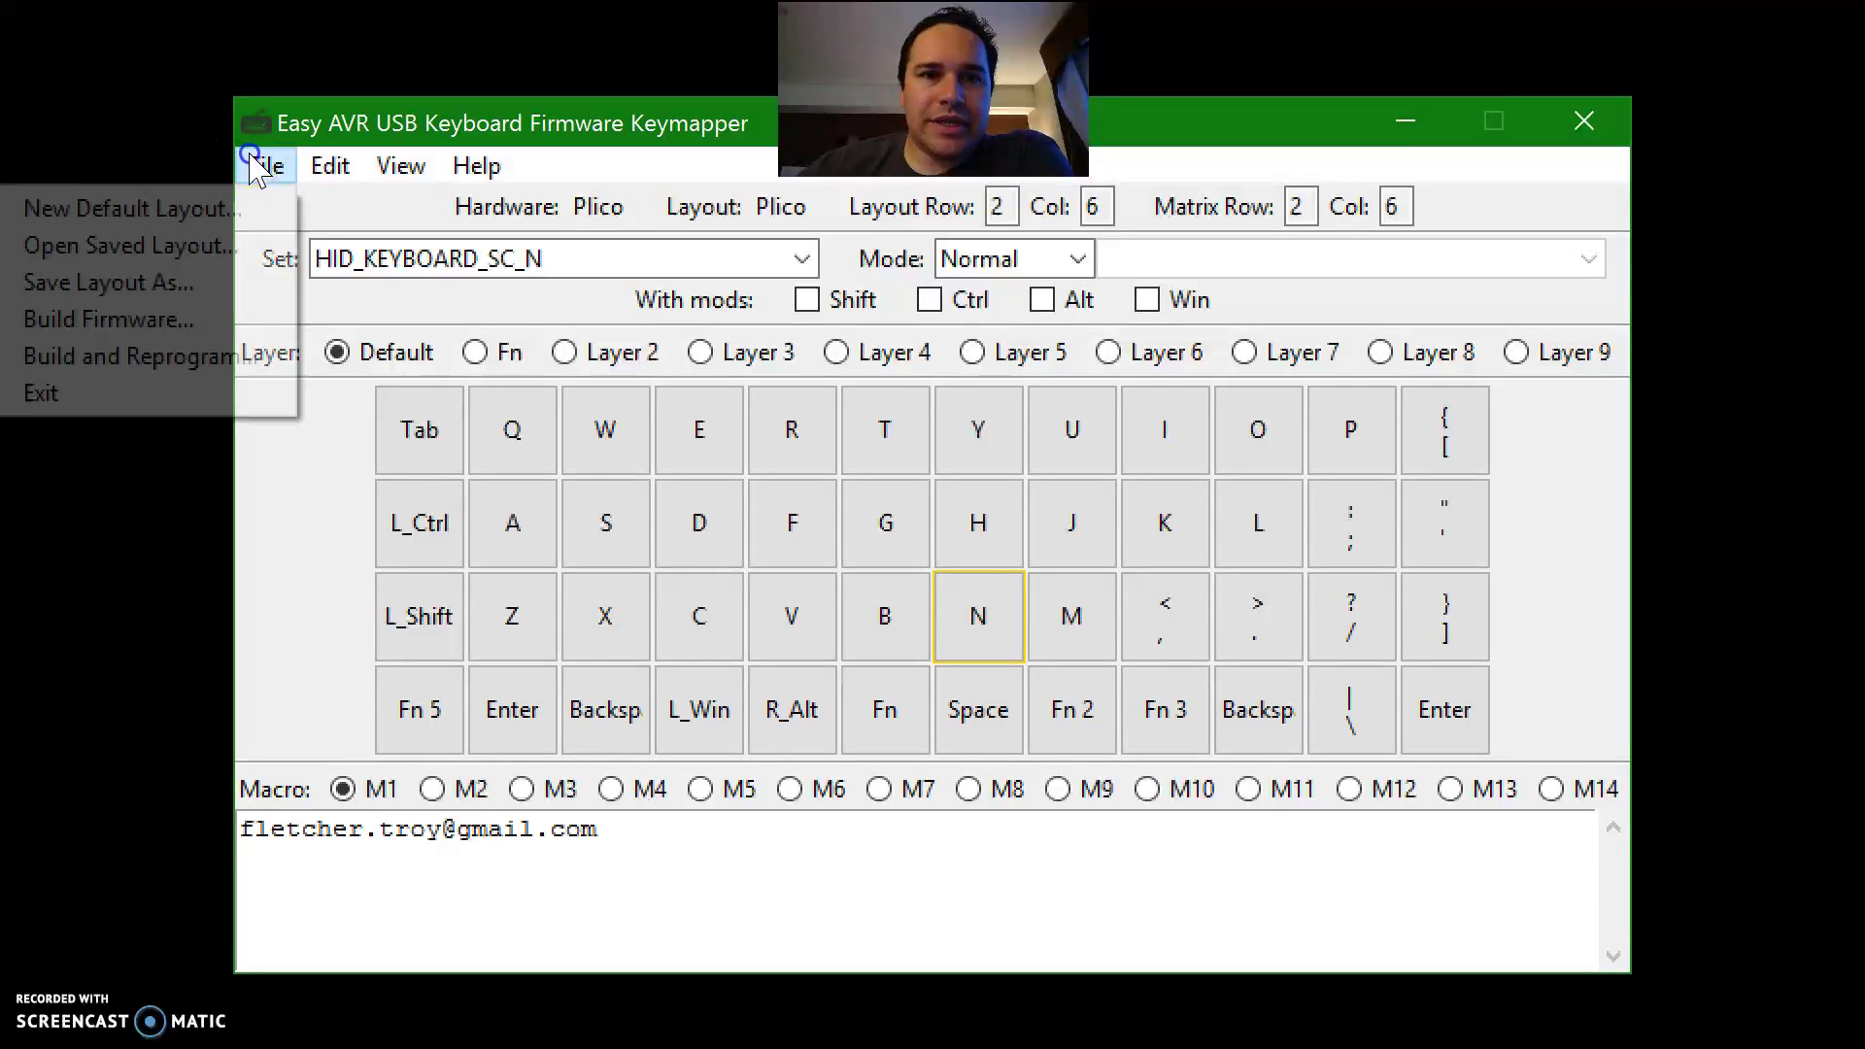
Step: Create a new default layout for the Plico keyboard with the <All Keys> layout, discarding the unsaved changes
click(245, 233)
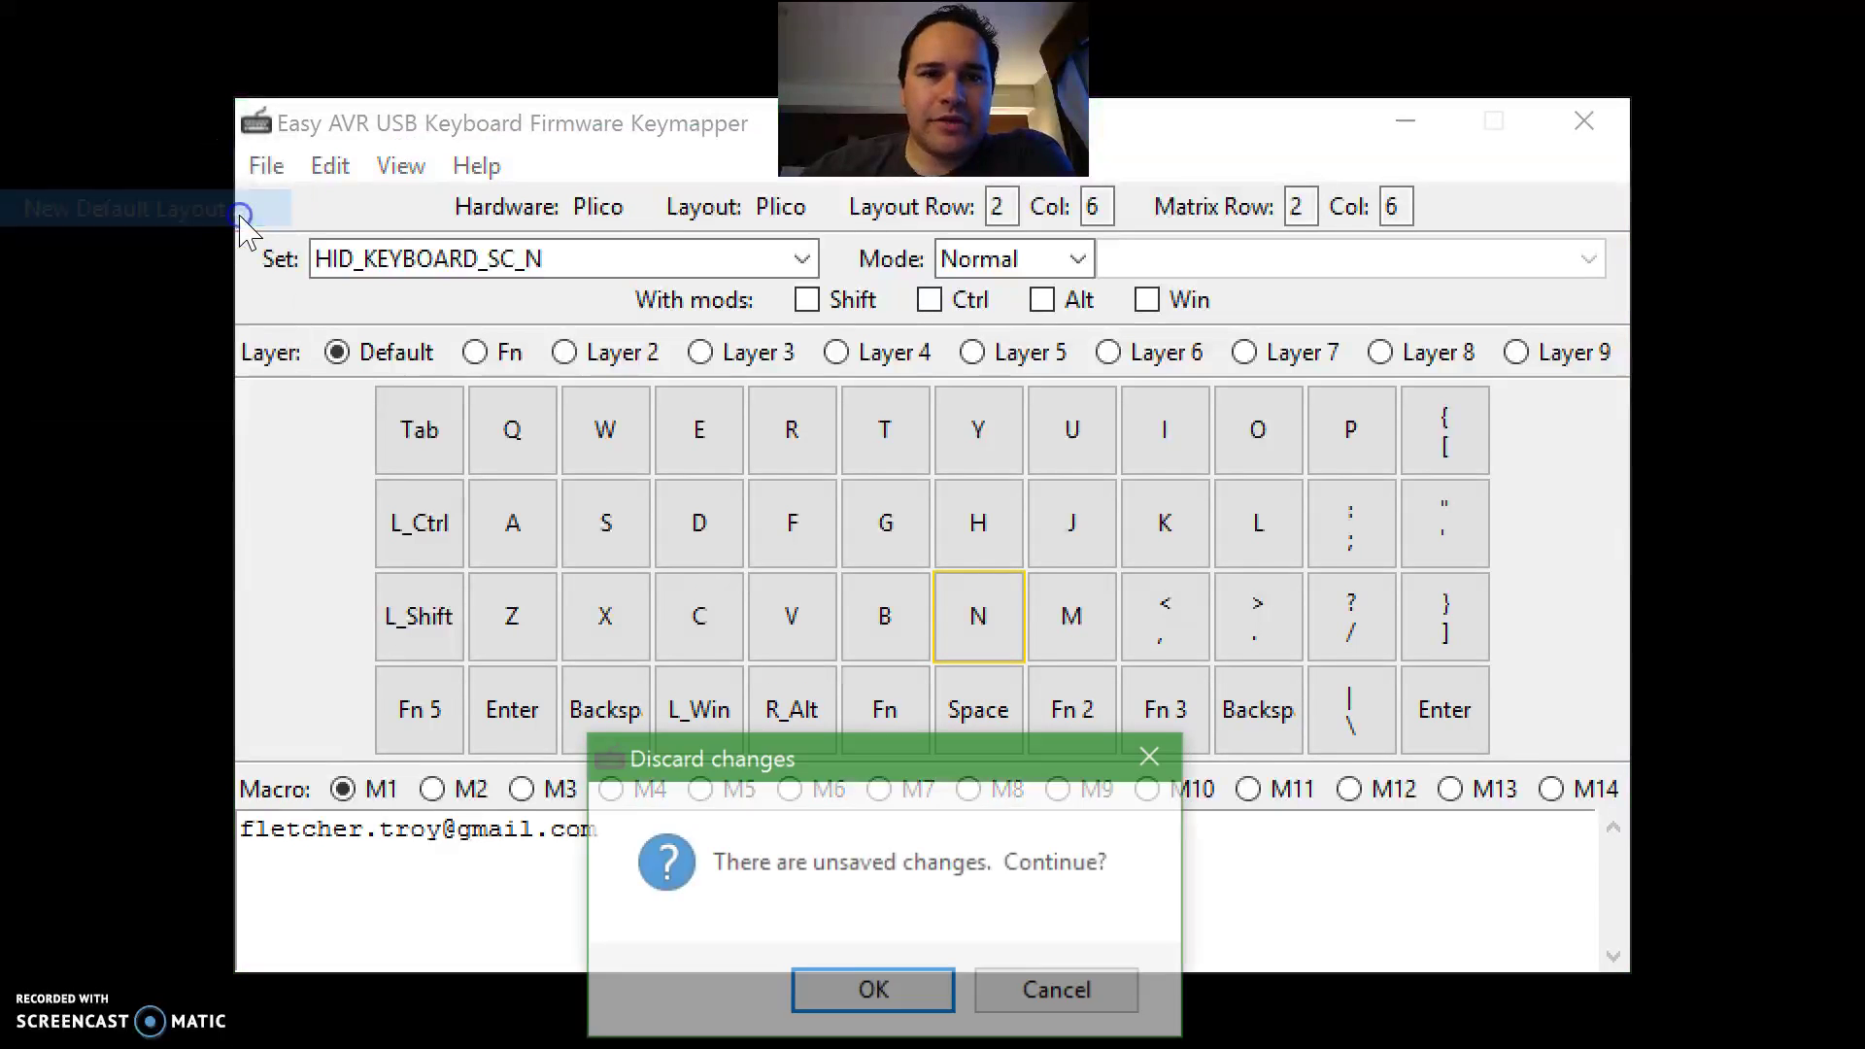
click(926, 1000)
drag(632, 321, 382, 84)
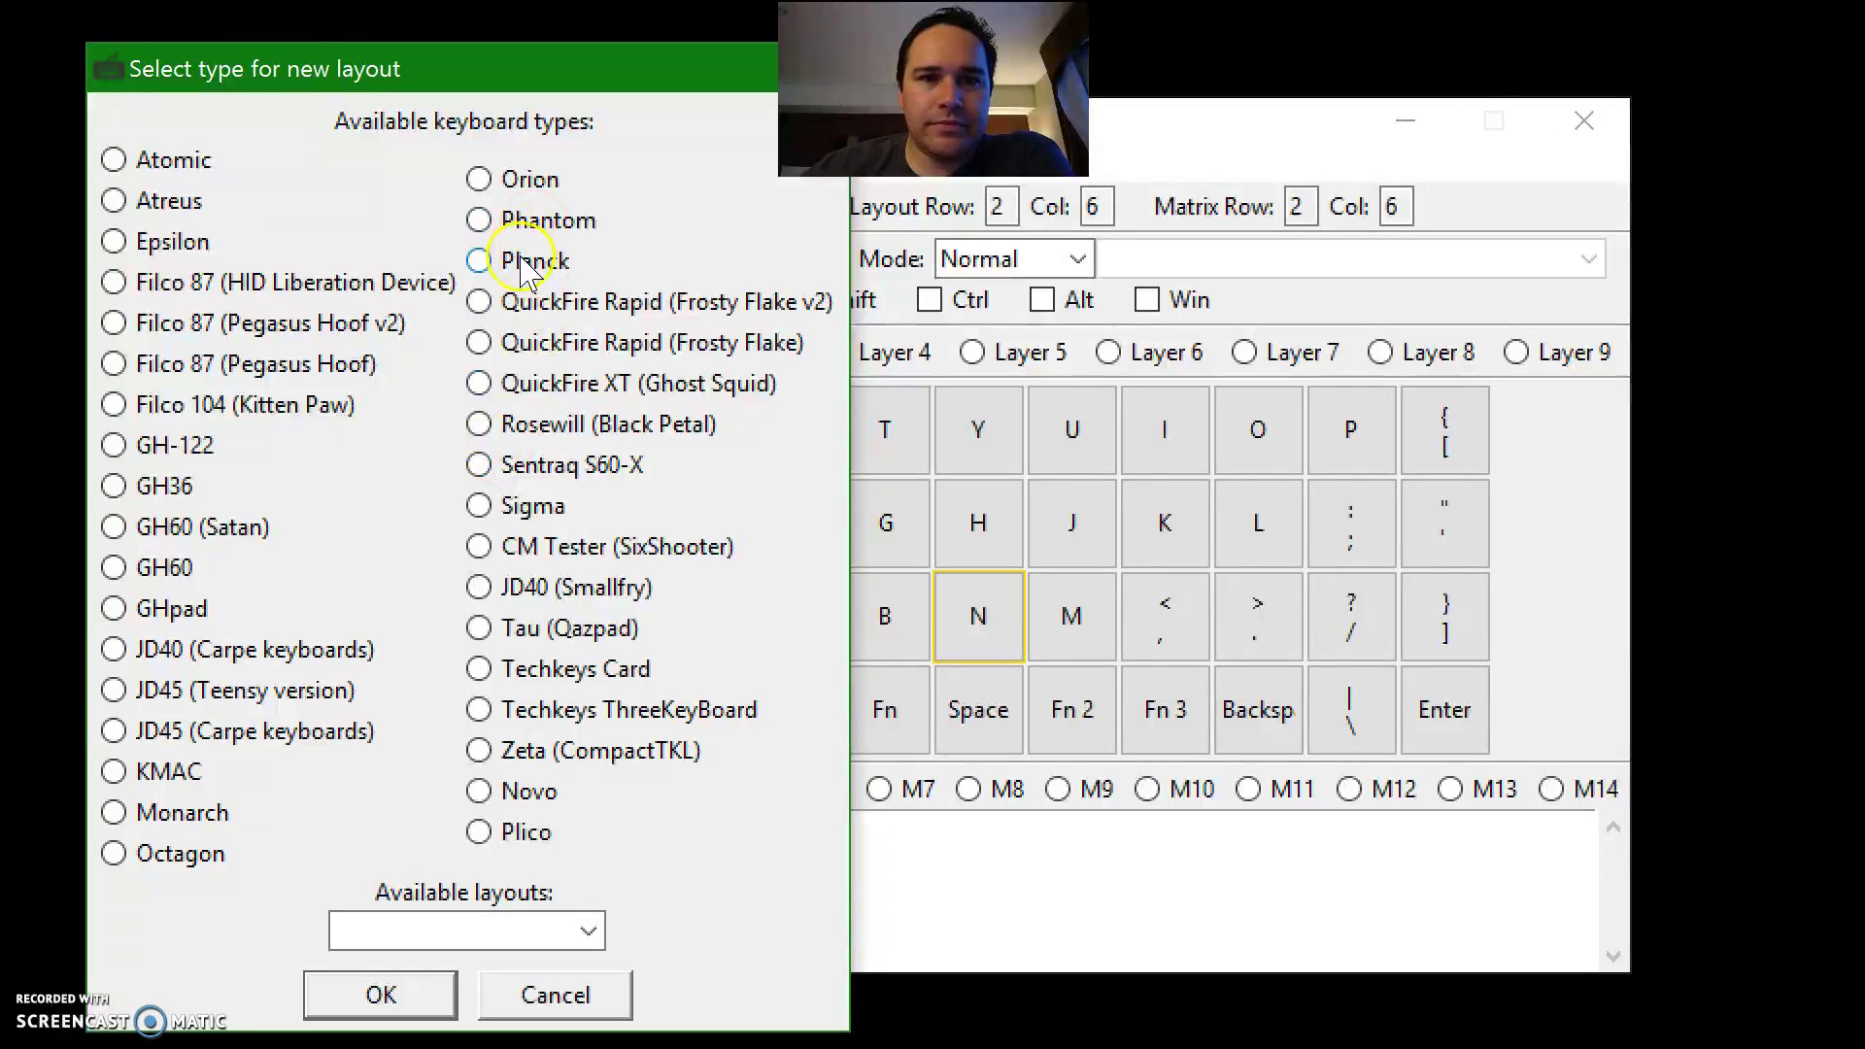
click(519, 836)
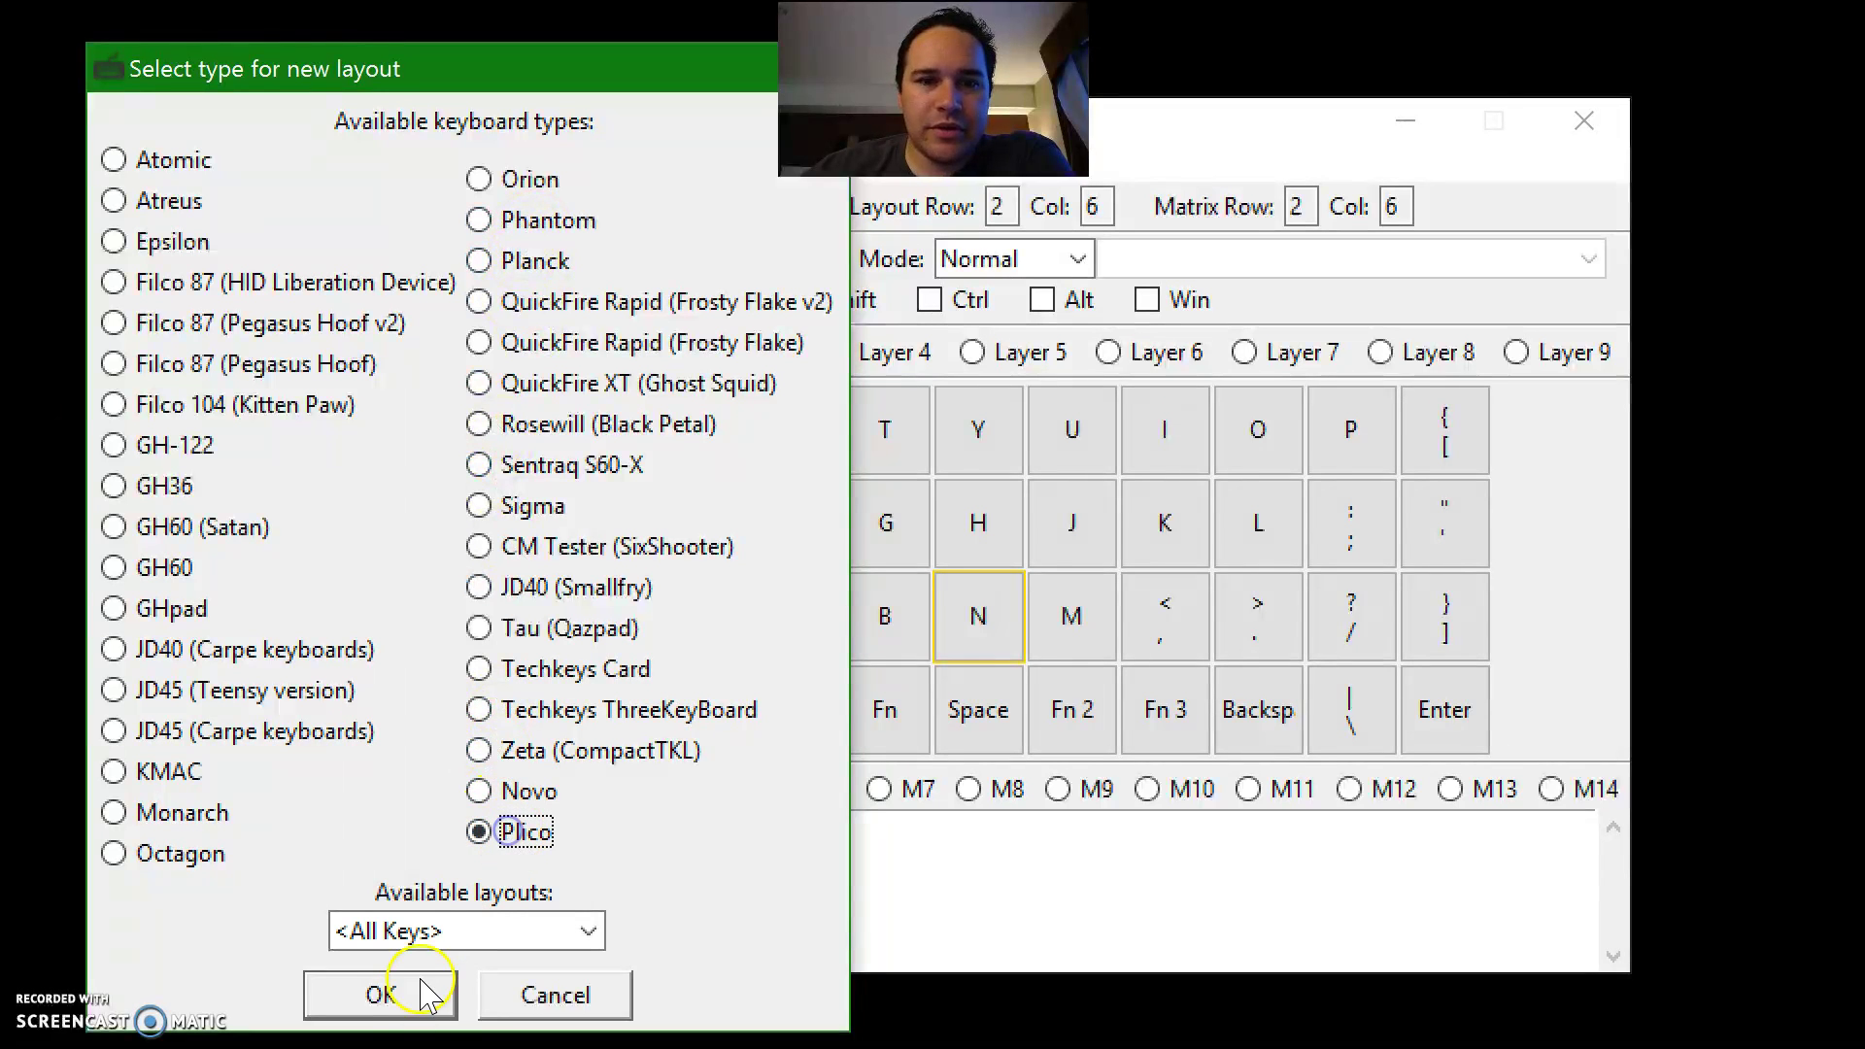
click(381, 995)
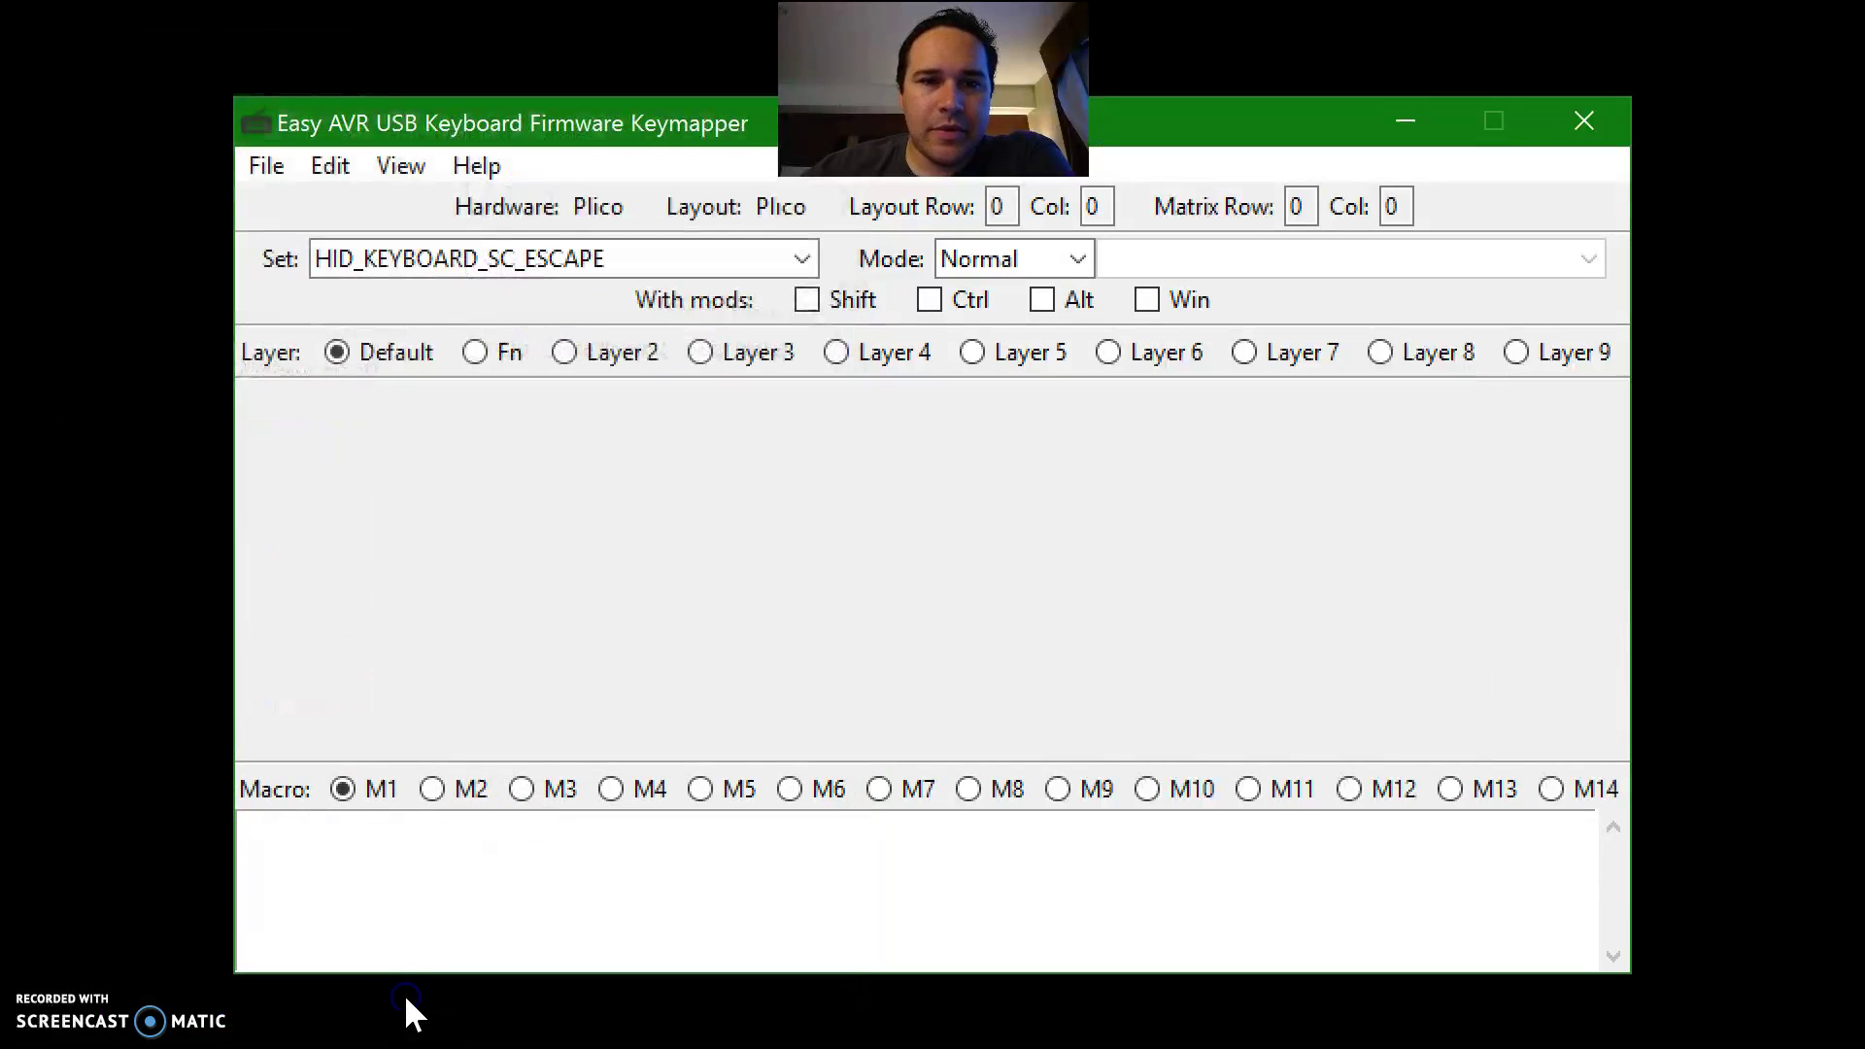
Step: Examine the key assignments on the default layer and look through the Fn, Layer 2 and Layer 3 layers
click(512, 423)
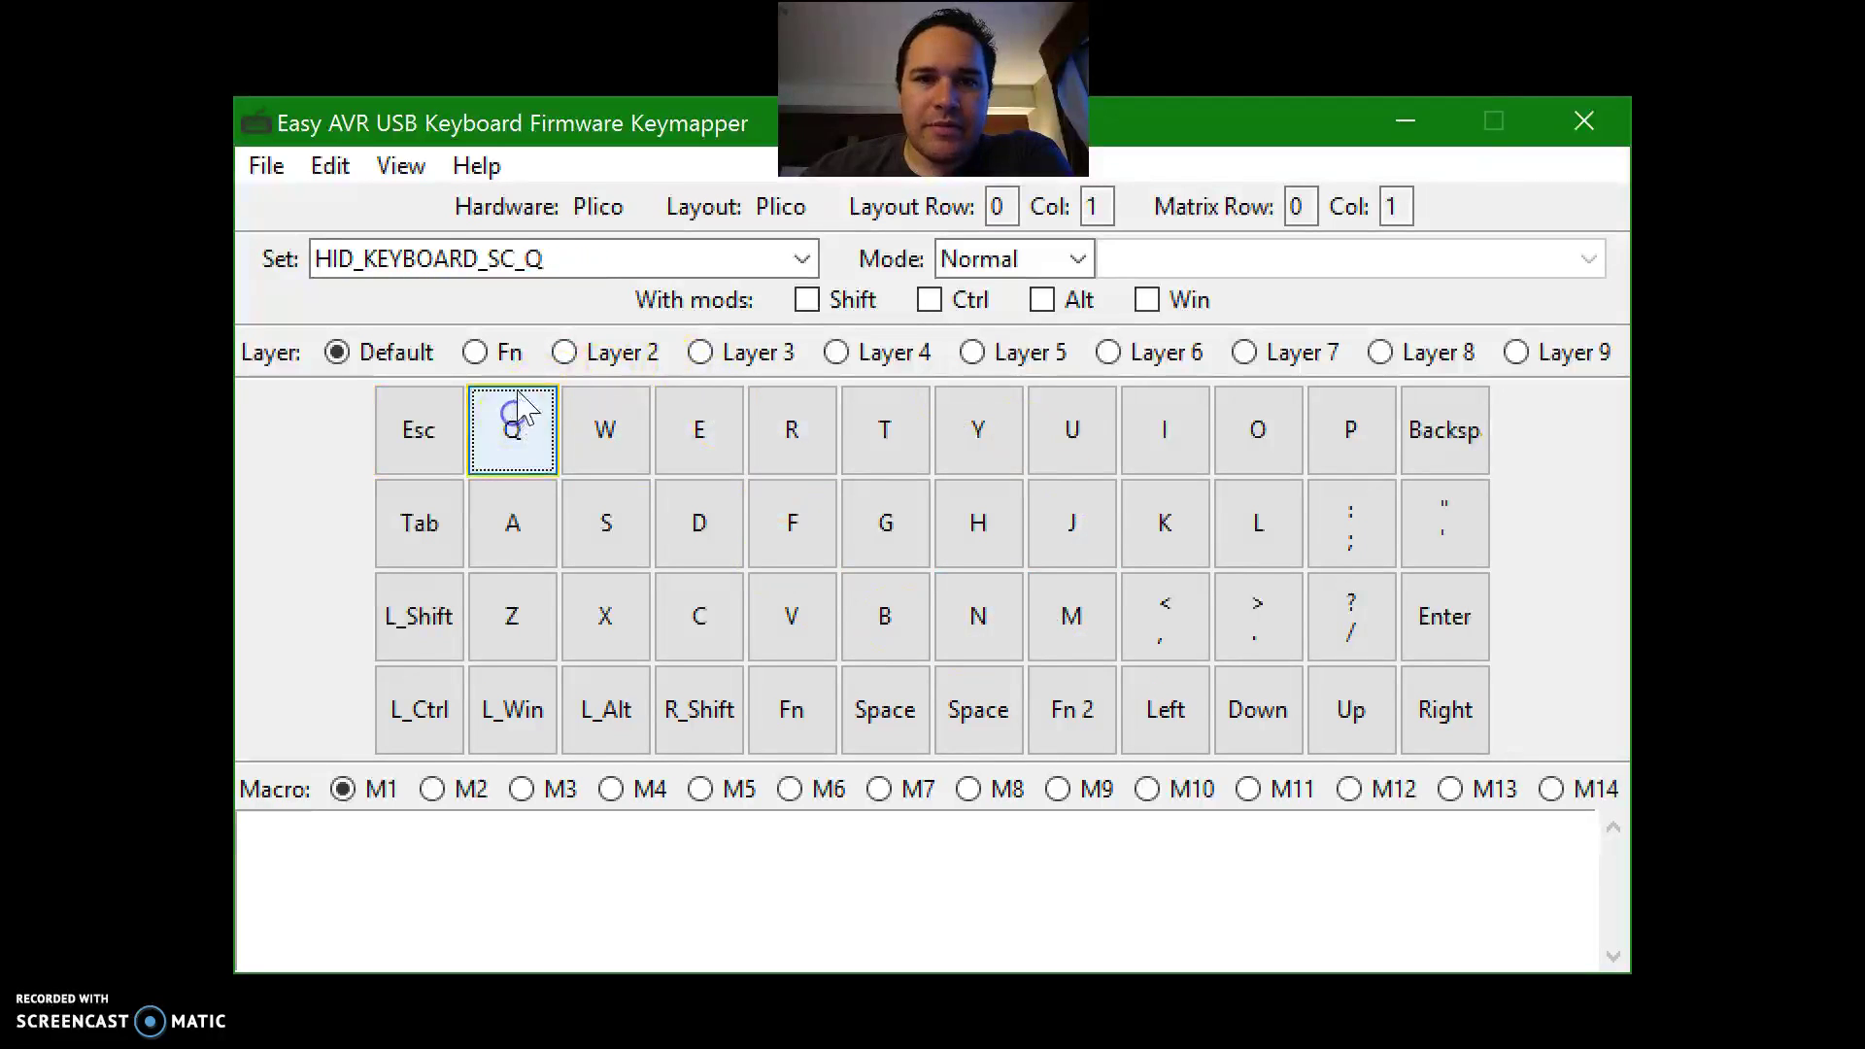
click(423, 607)
click(423, 707)
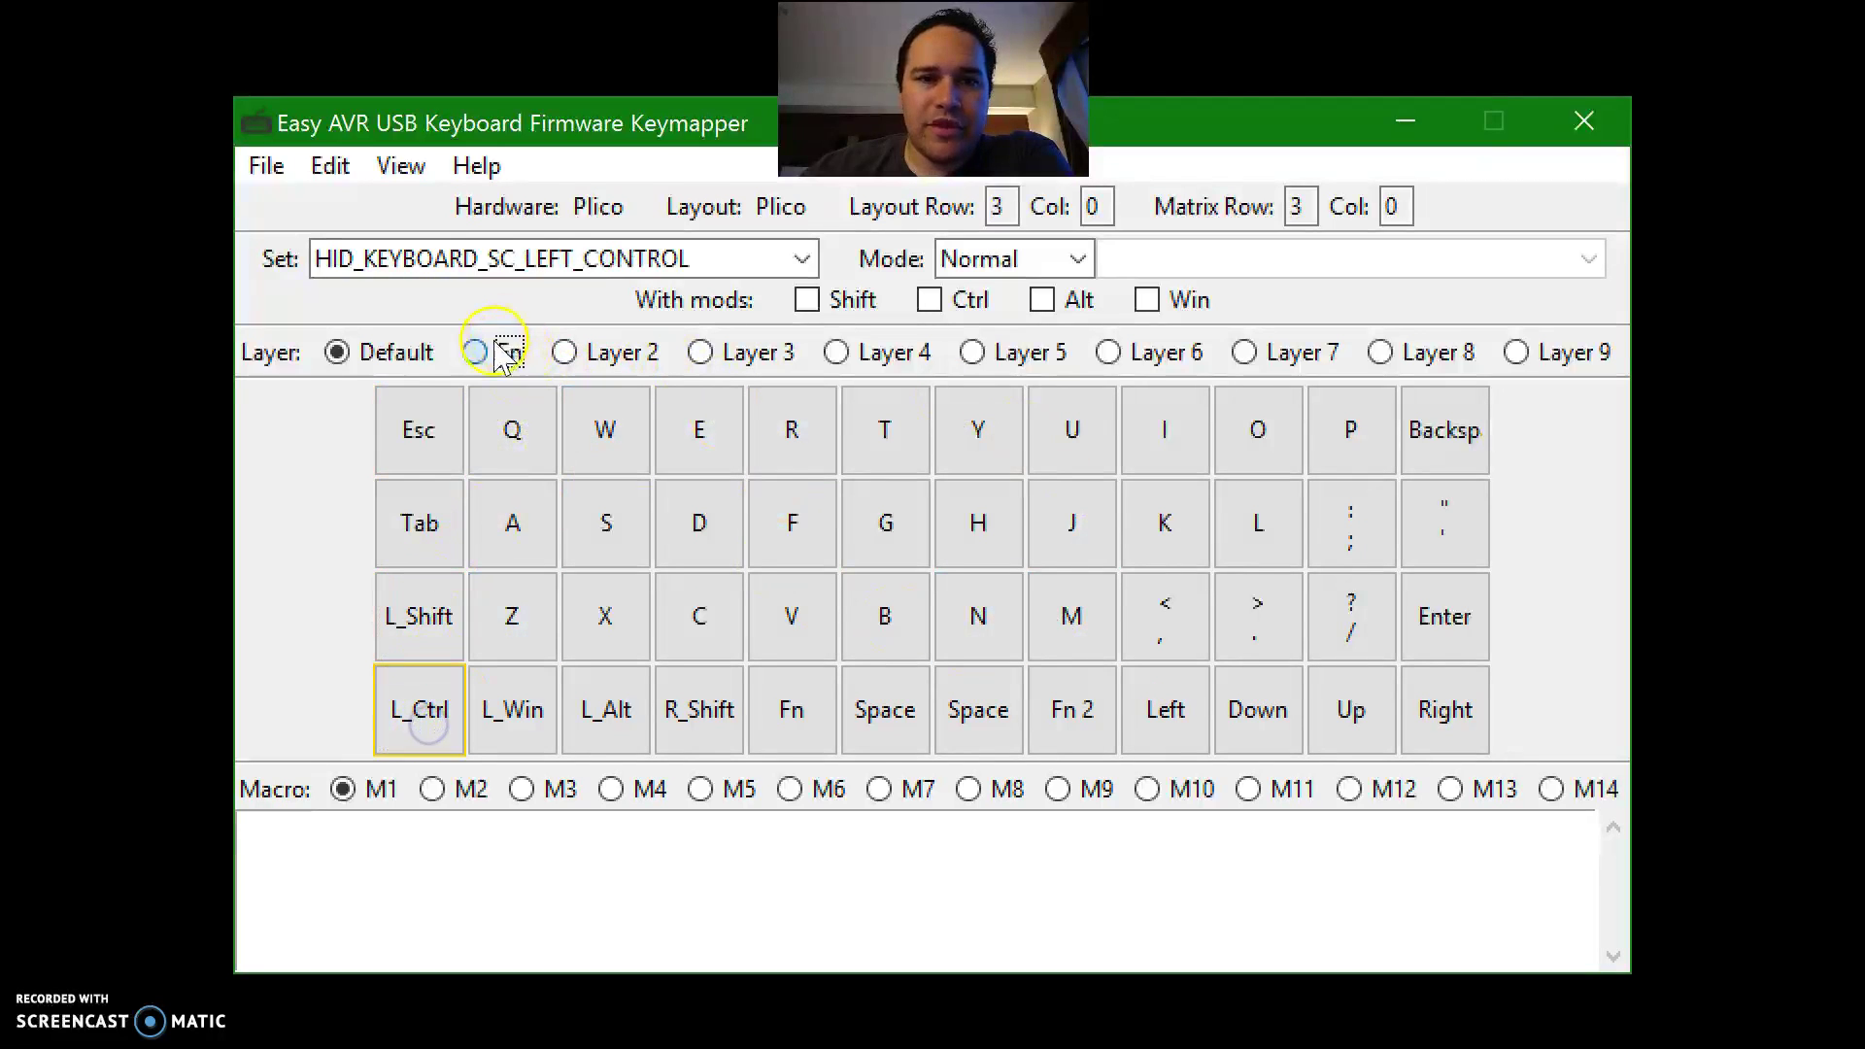
click(496, 351)
click(587, 352)
click(792, 352)
click(403, 352)
click(598, 447)
click(790, 521)
click(871, 643)
click(887, 711)
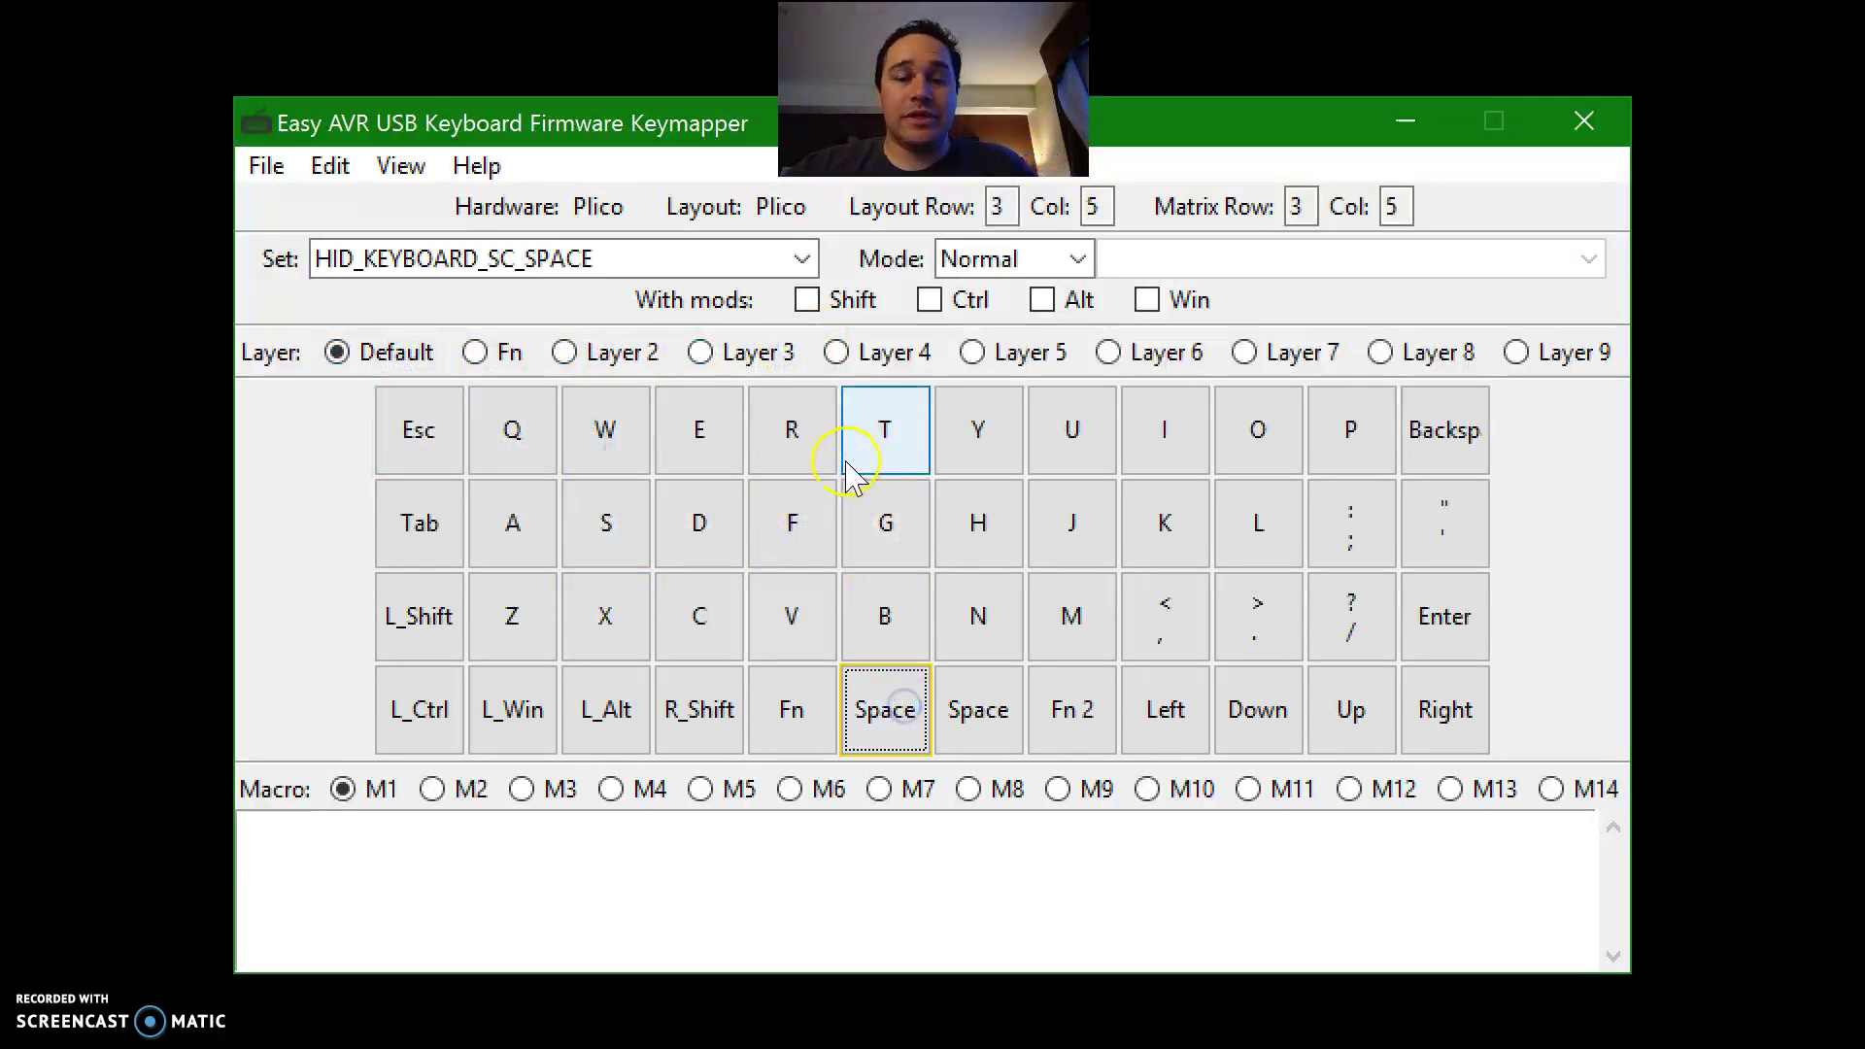
click(788, 701)
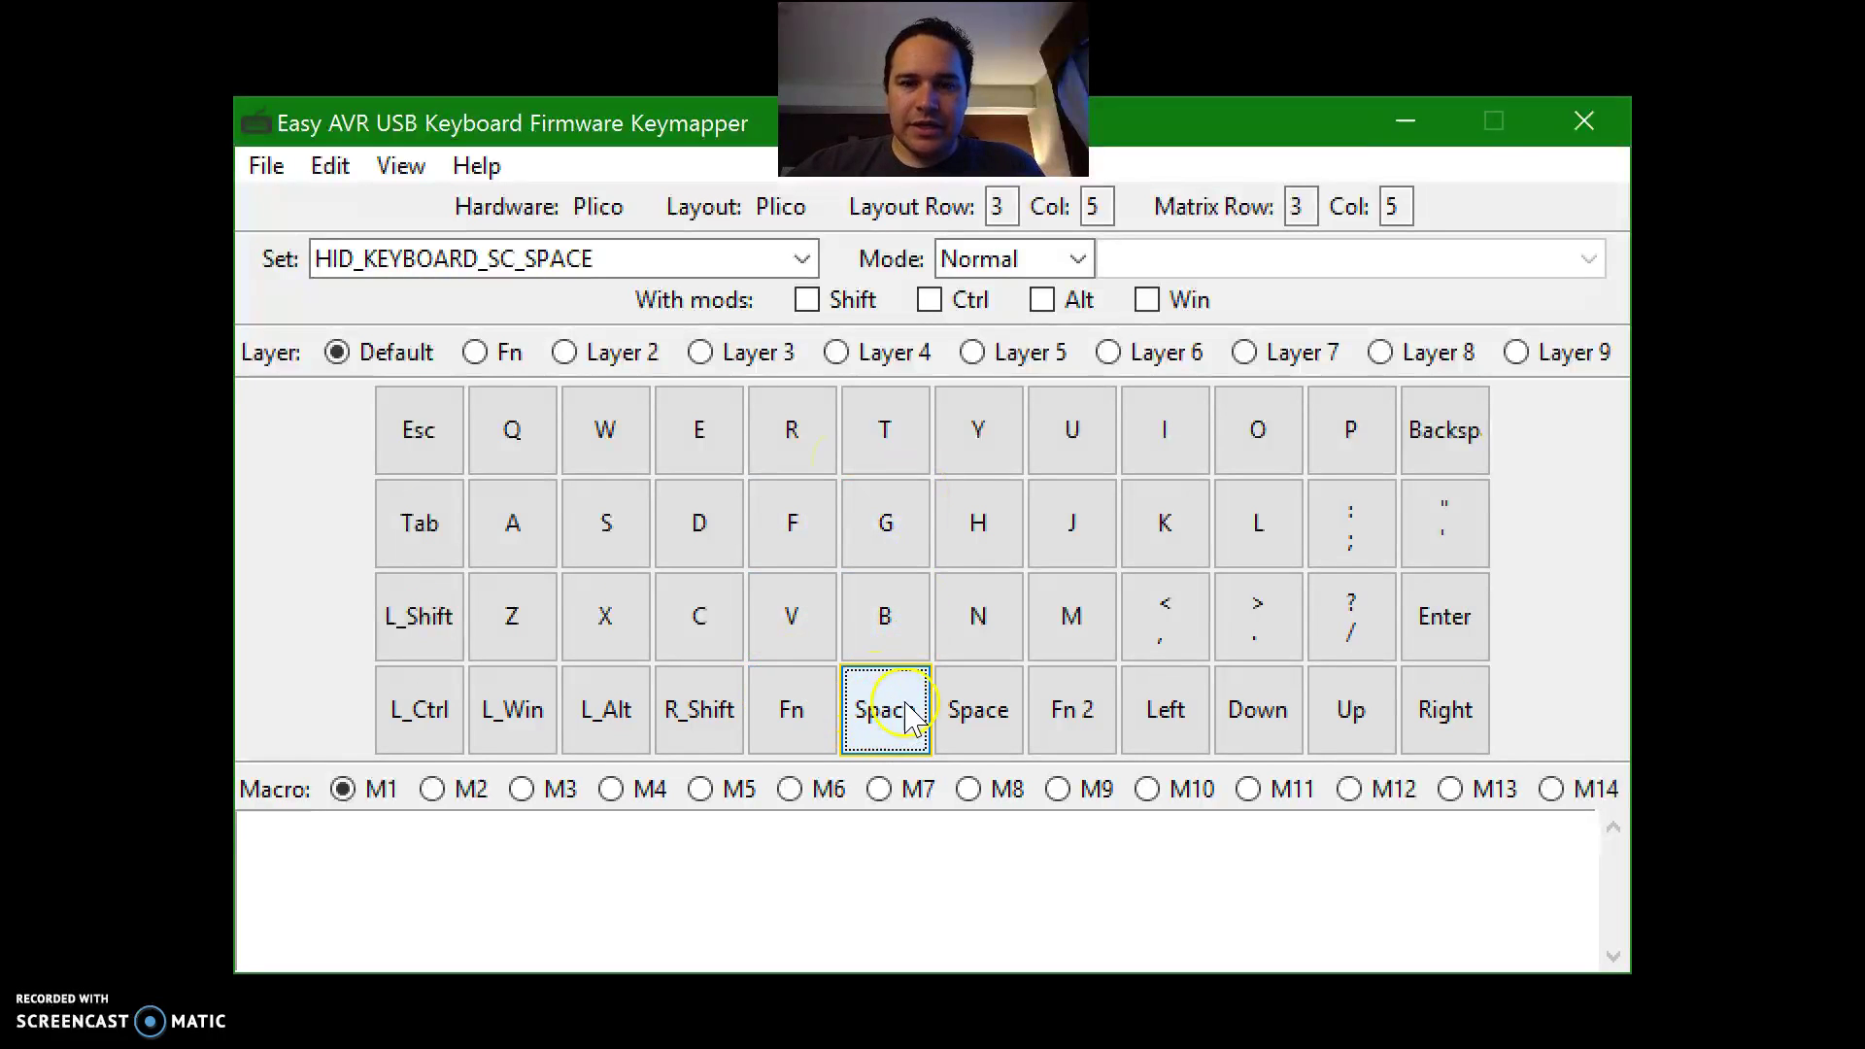
click(860, 692)
click(882, 615)
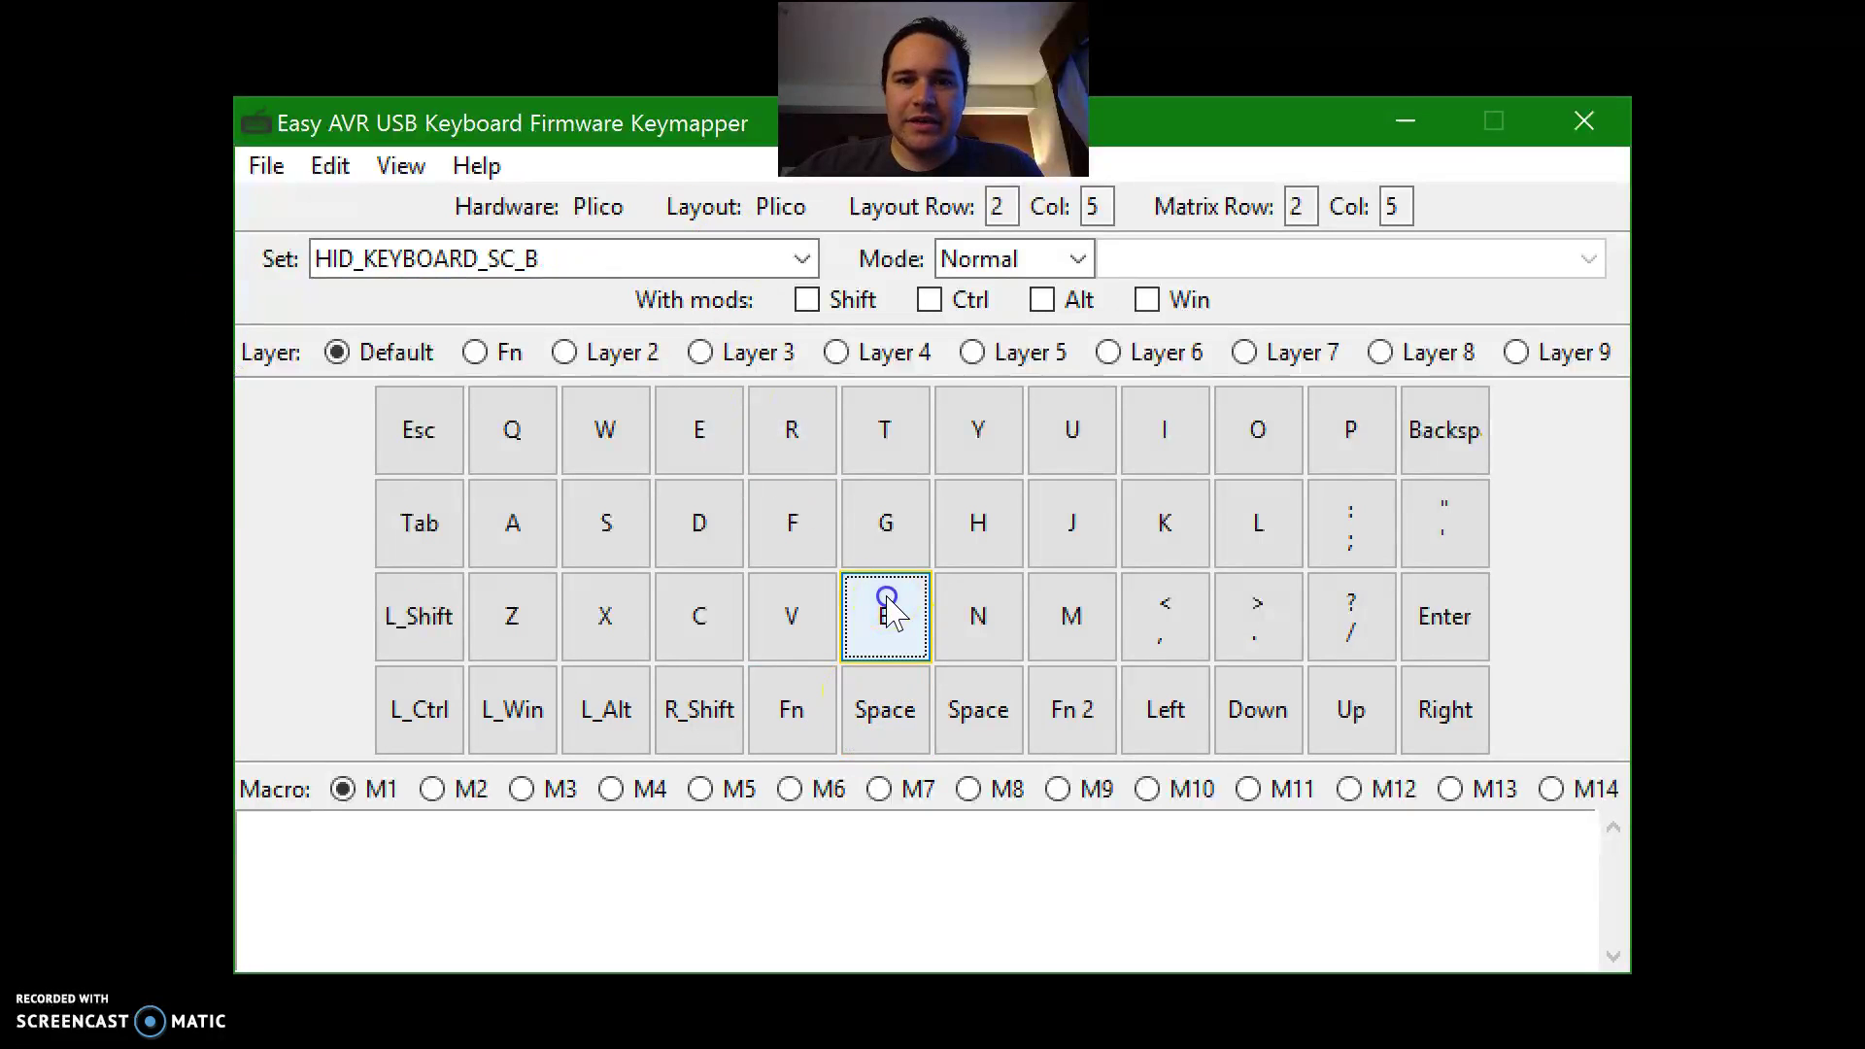
Step: Try remapping the F key to other keys such as D, and restore it to F
click(774, 508)
key(a)
key(d)
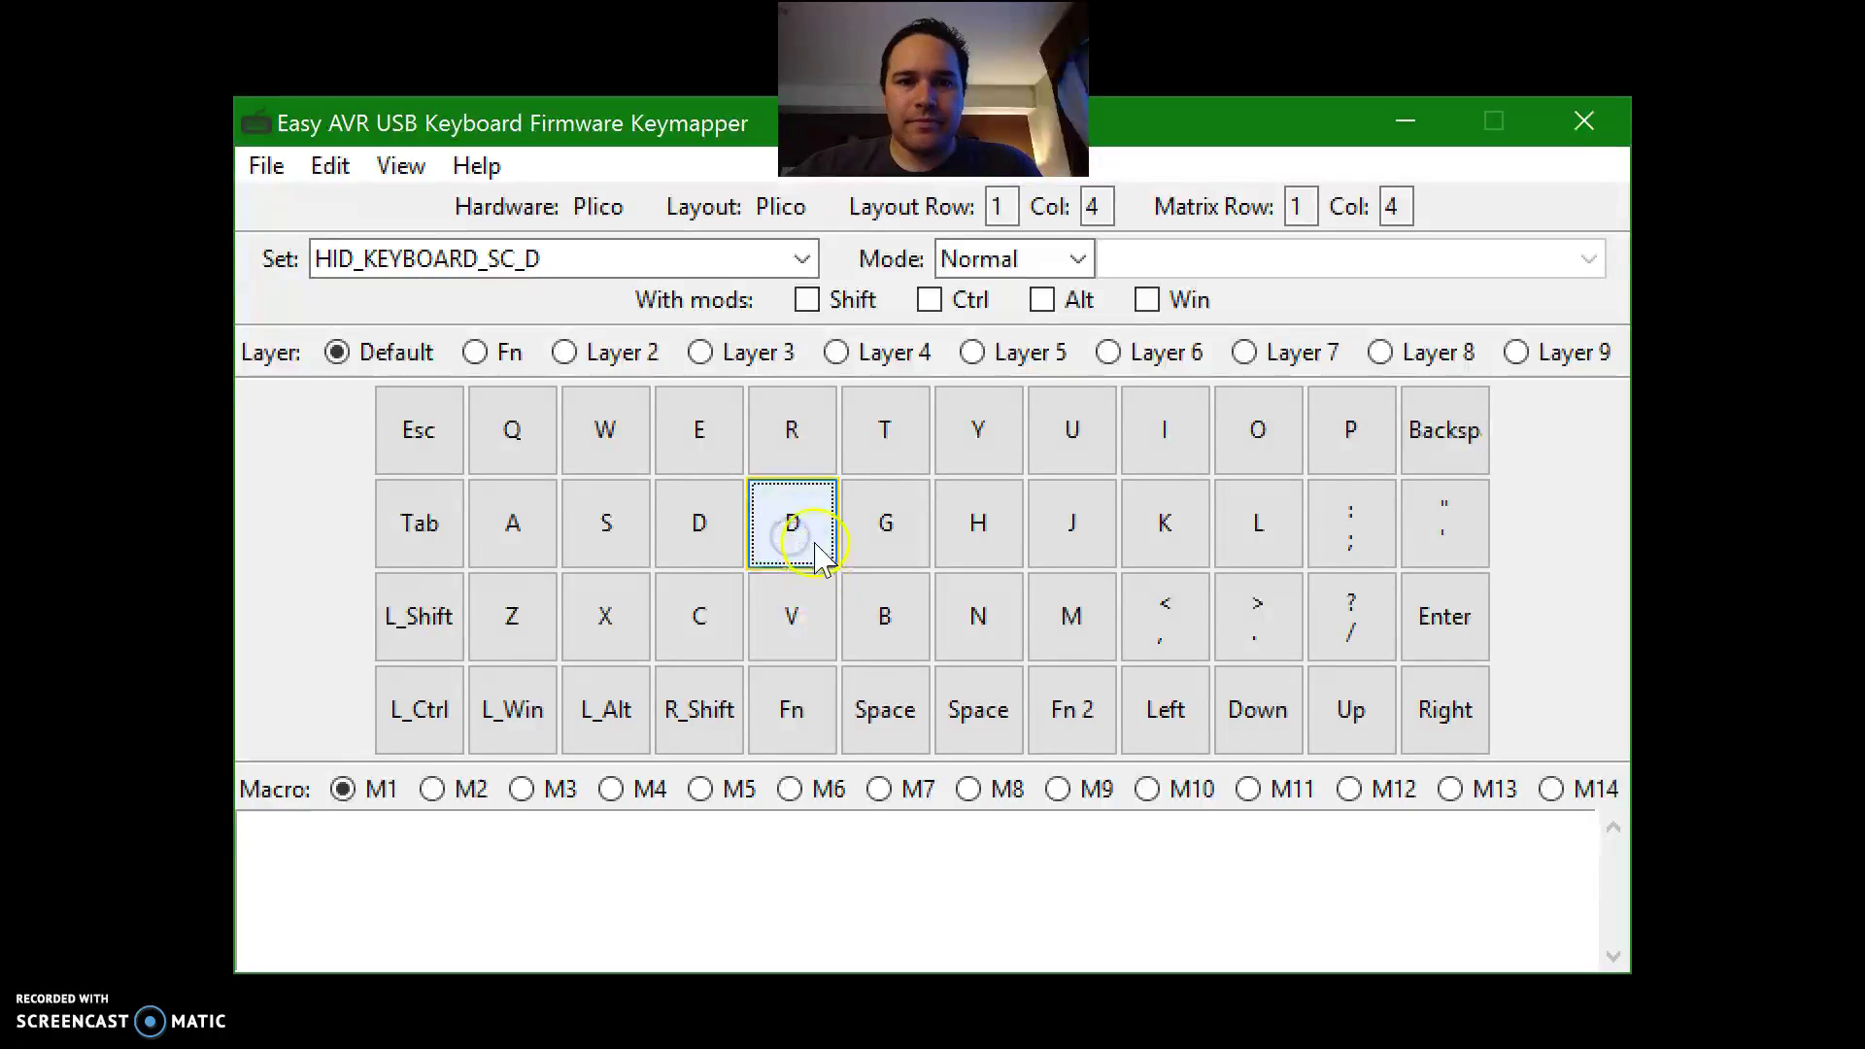
key(Tab)
click(805, 536)
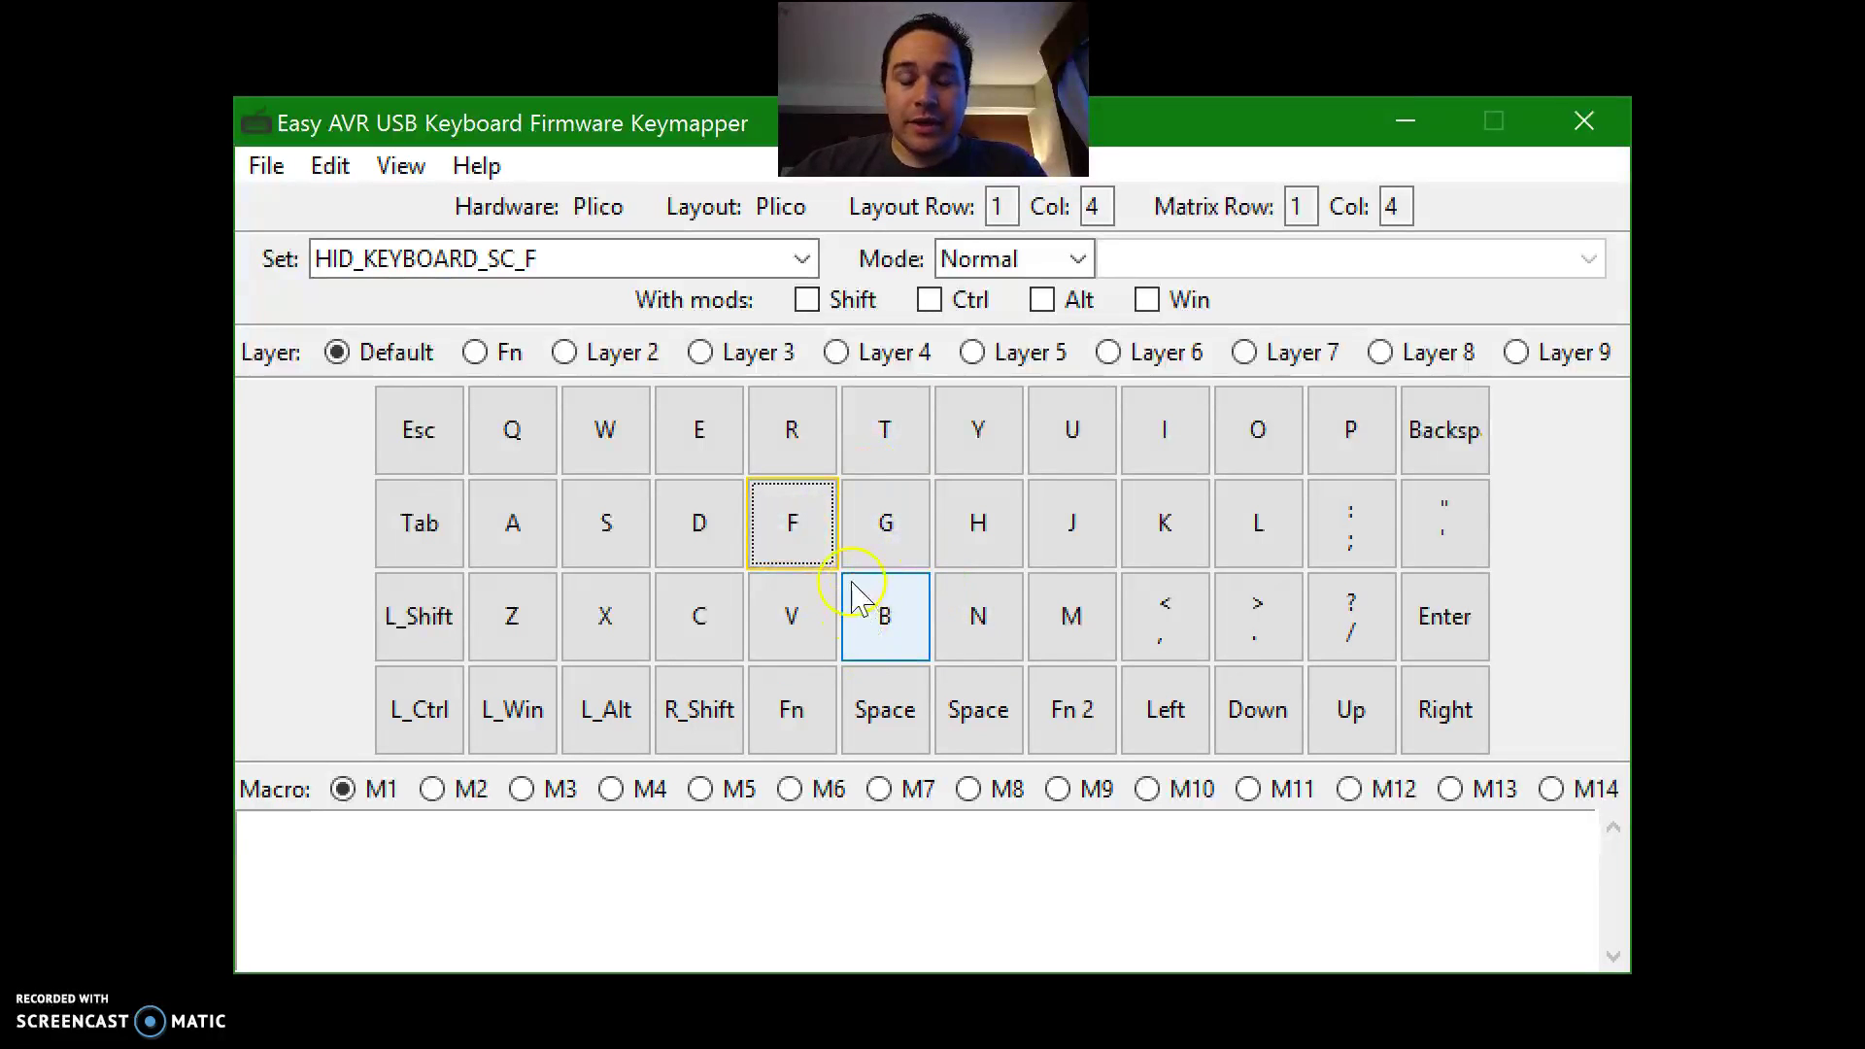
Step: Assign SCANCODE_FN to the first Space key in the default layer's bottom row and view the Fn layer
click(885, 717)
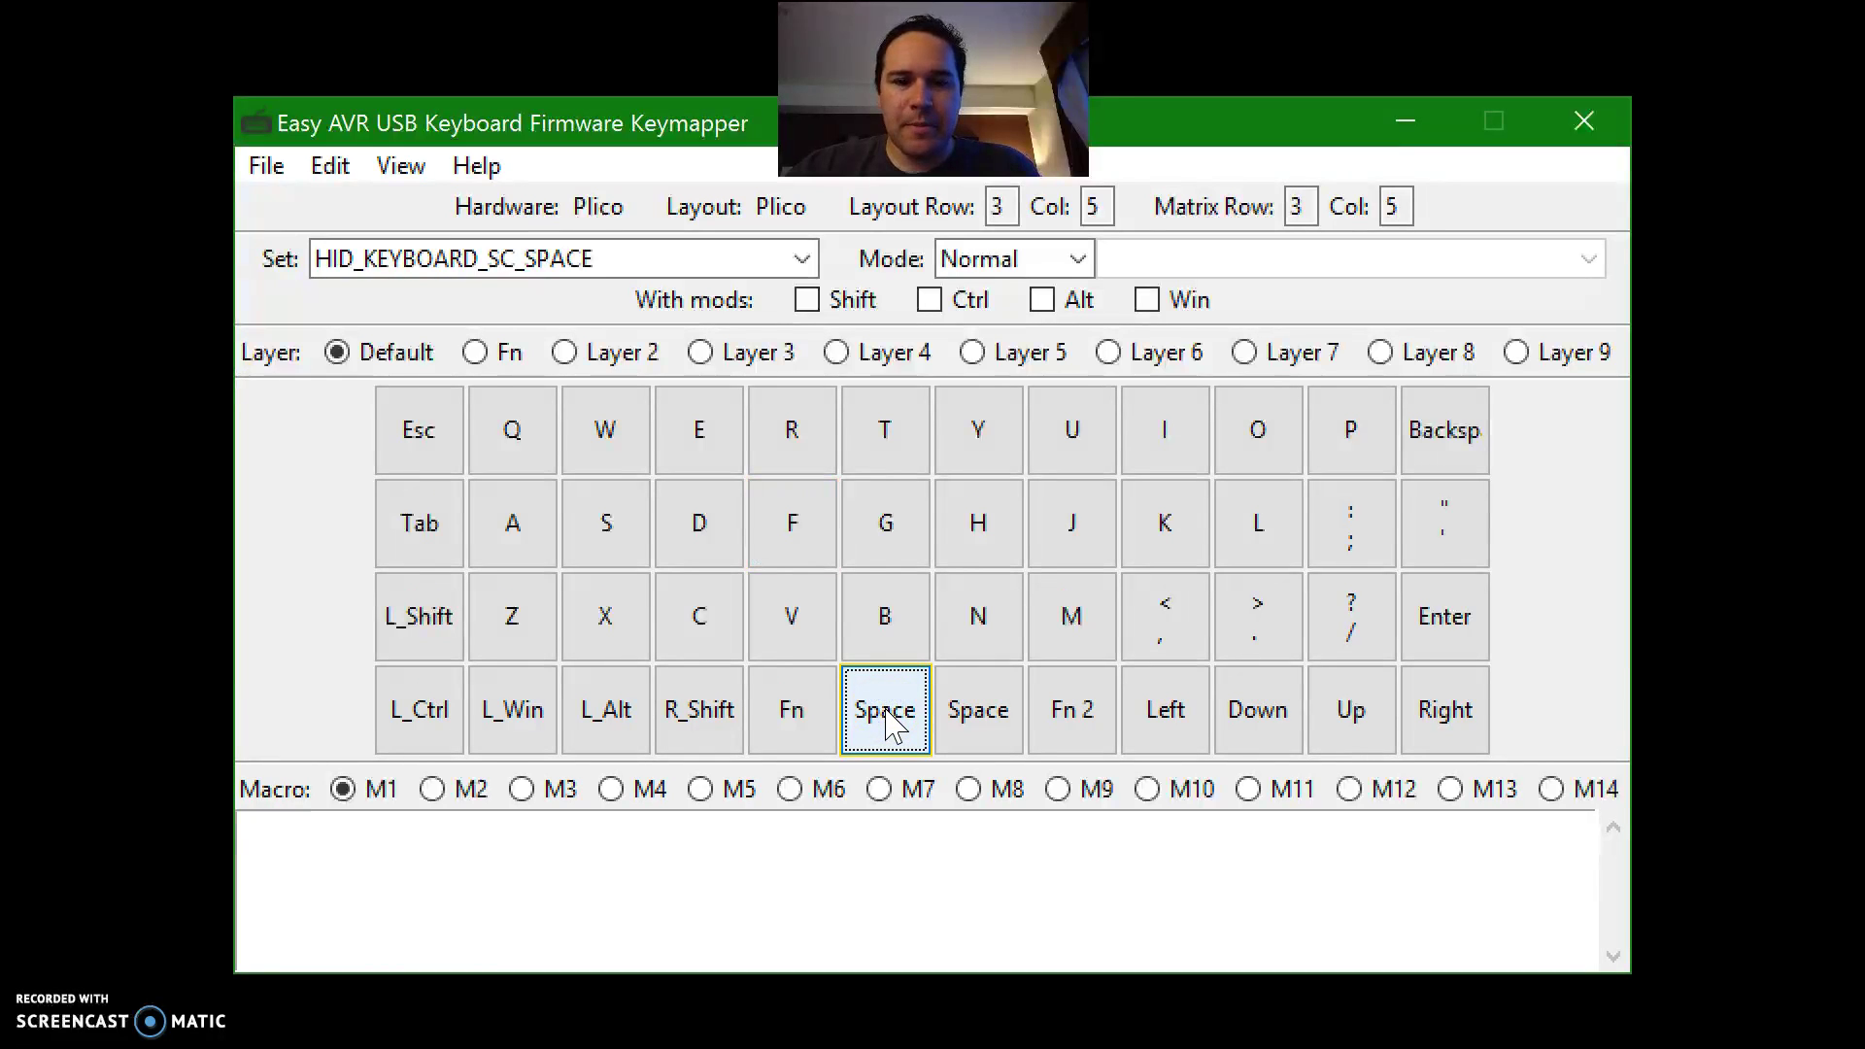
click(798, 260)
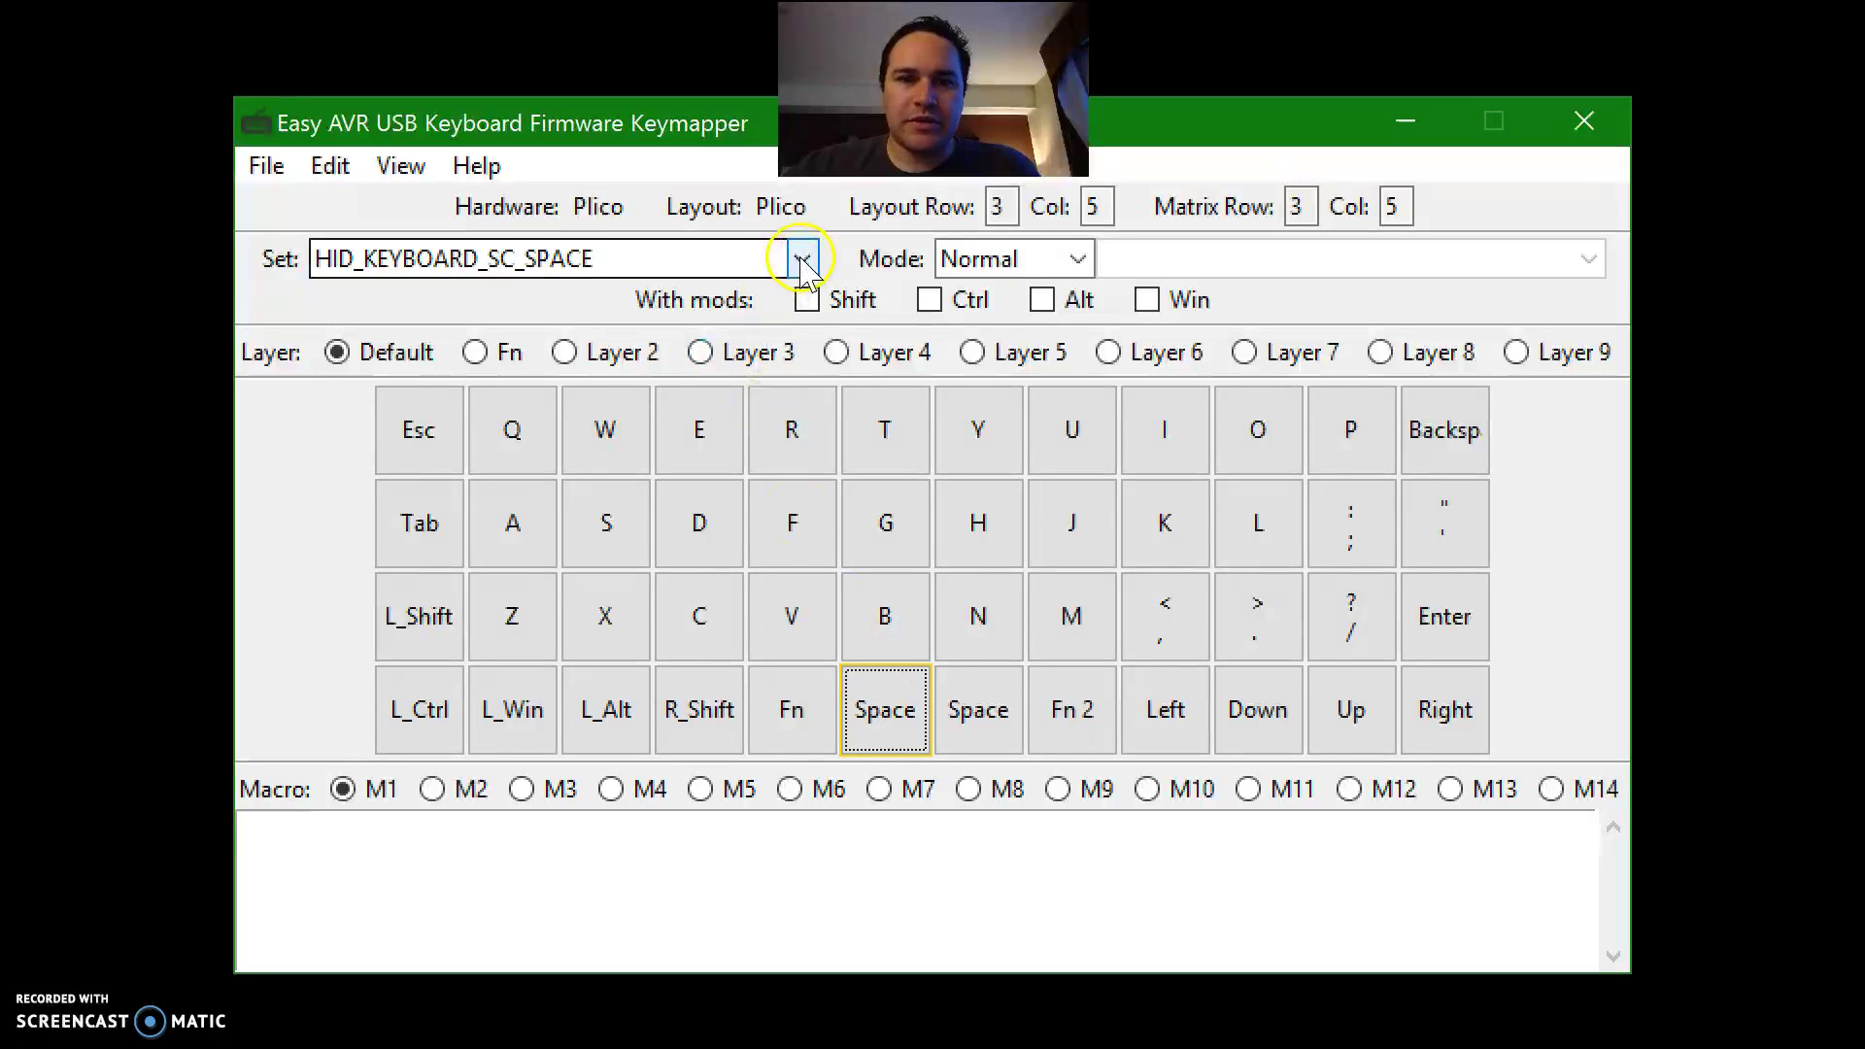
click(496, 354)
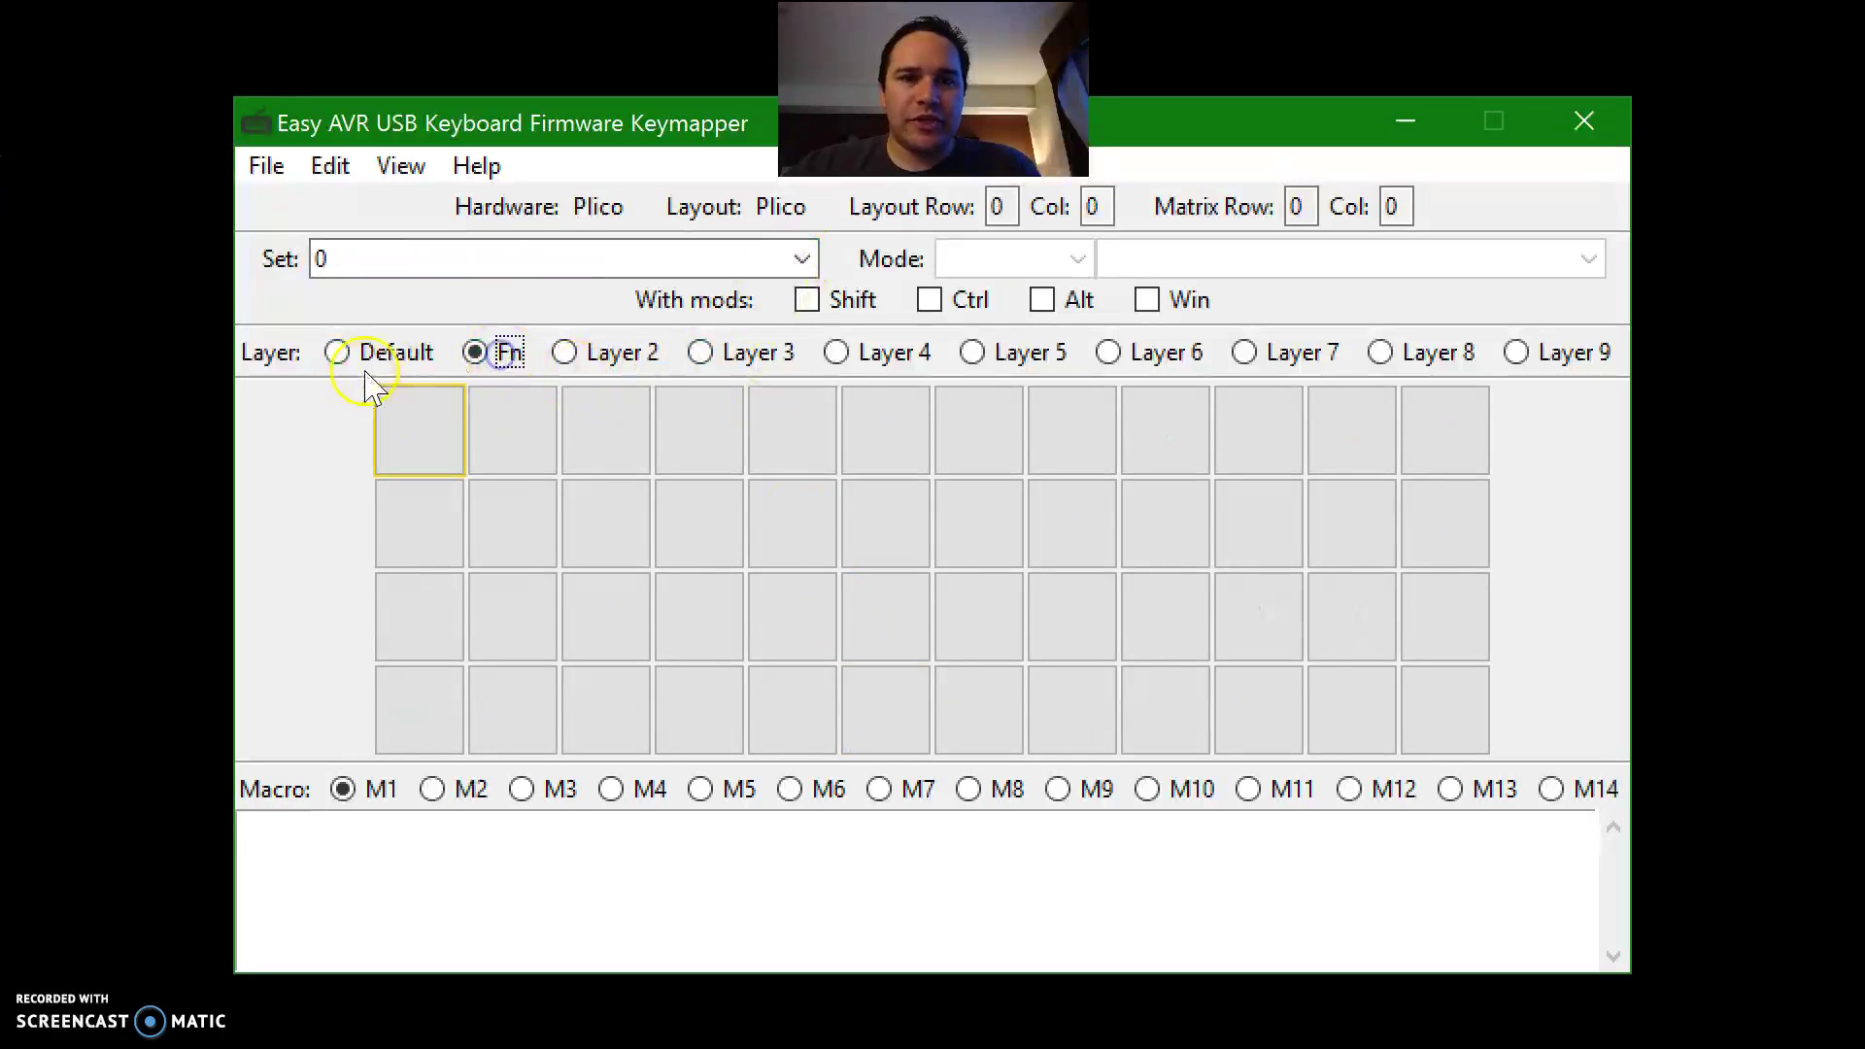
click(394, 355)
click(874, 712)
click(802, 260)
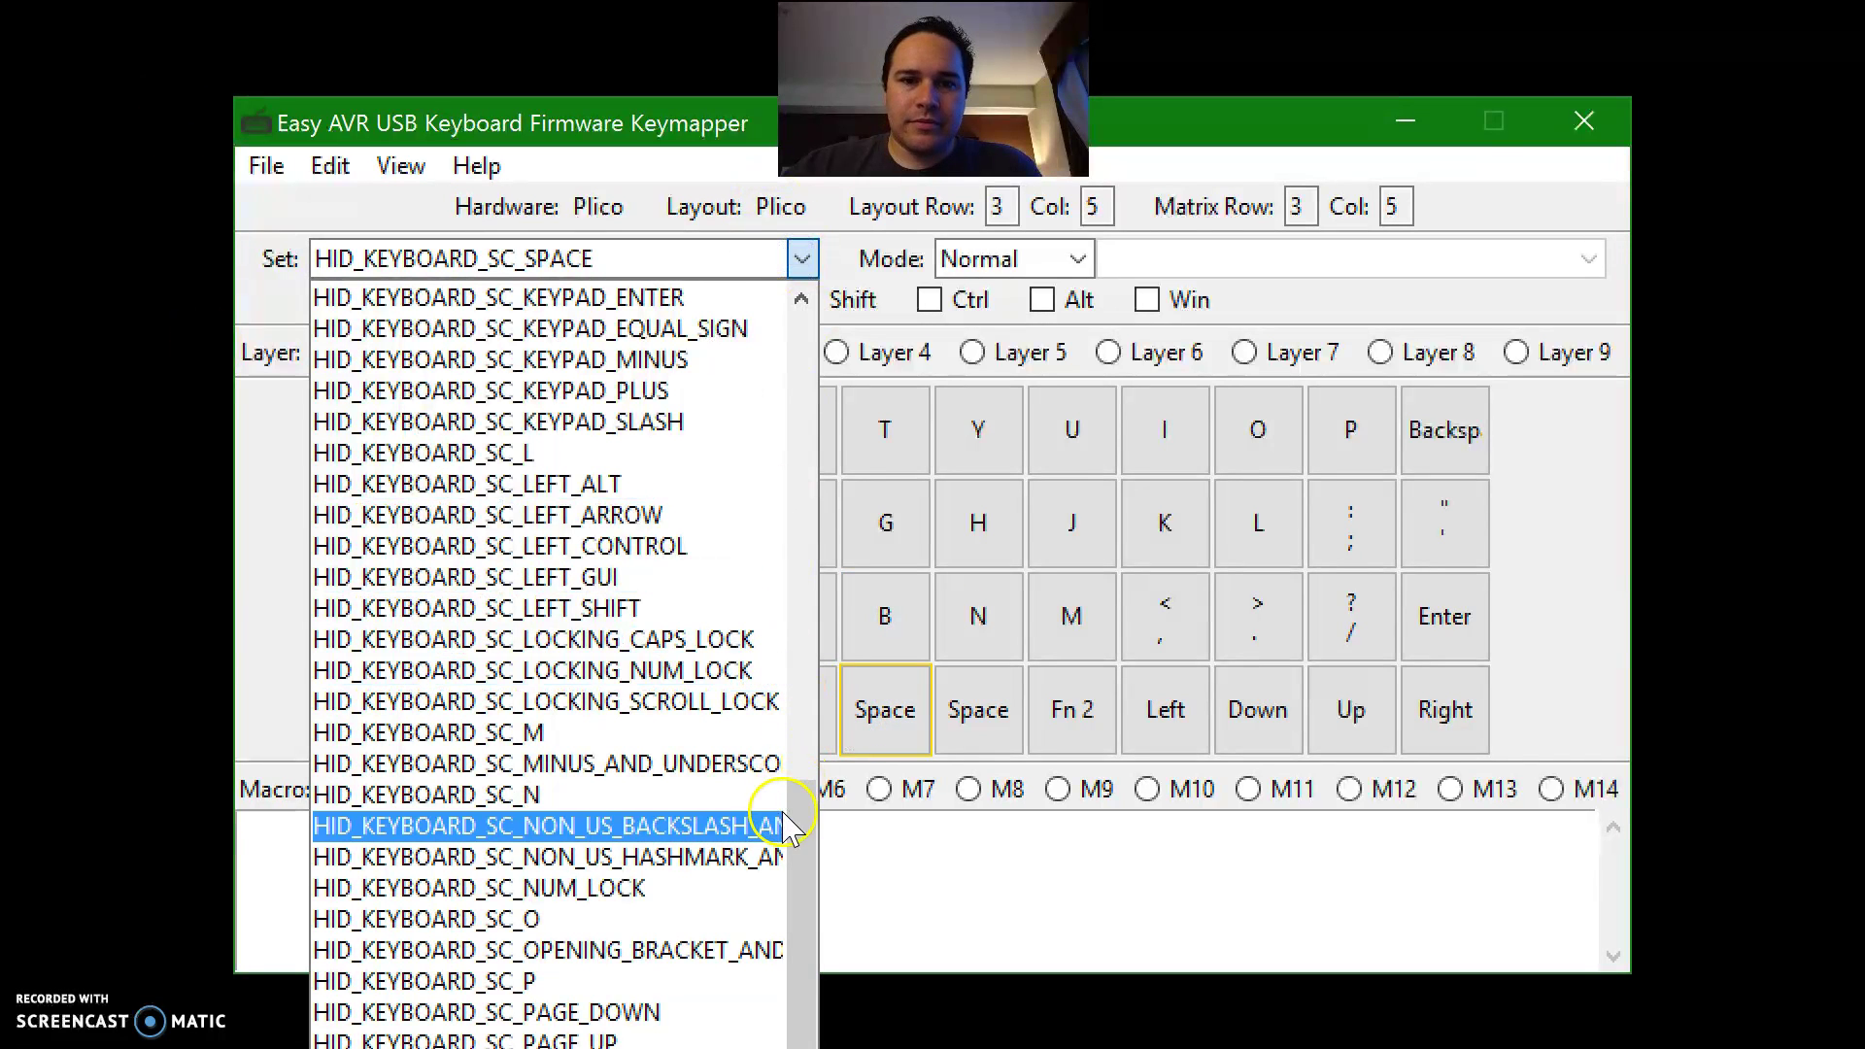
drag(804, 836, 818, 1044)
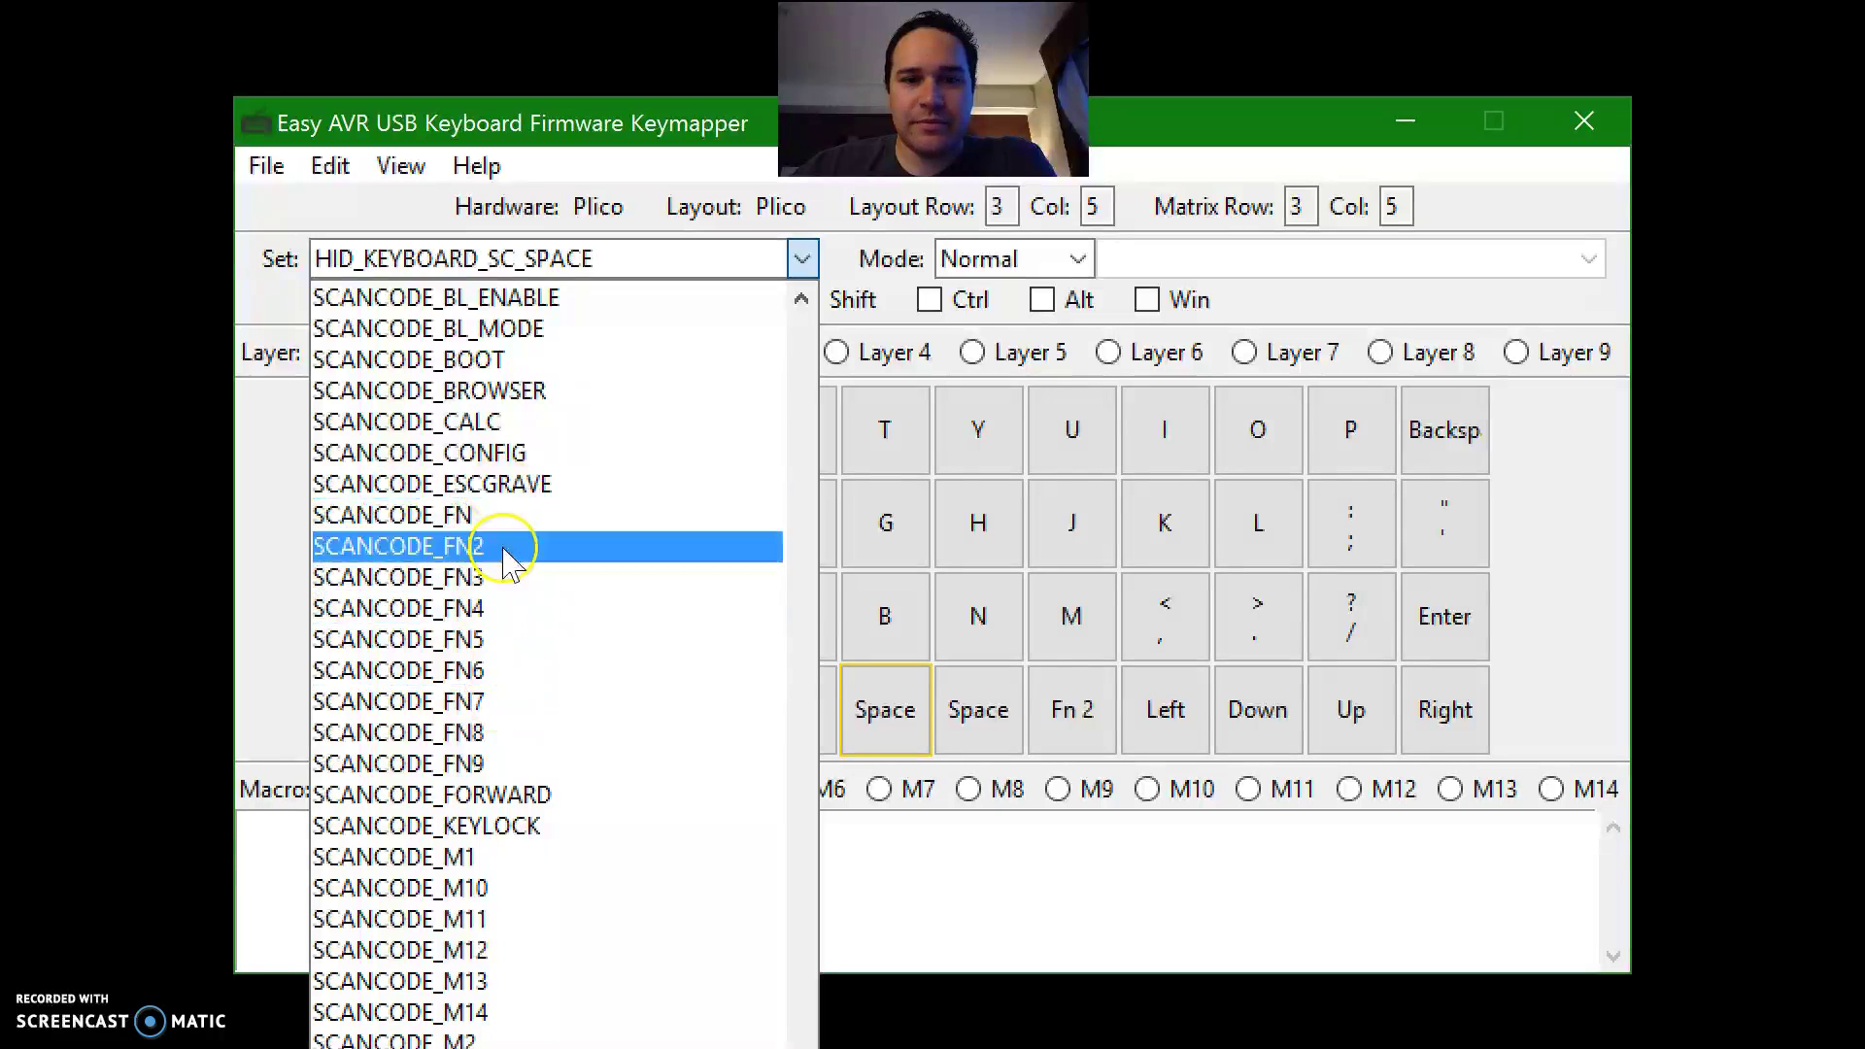
click(580, 515)
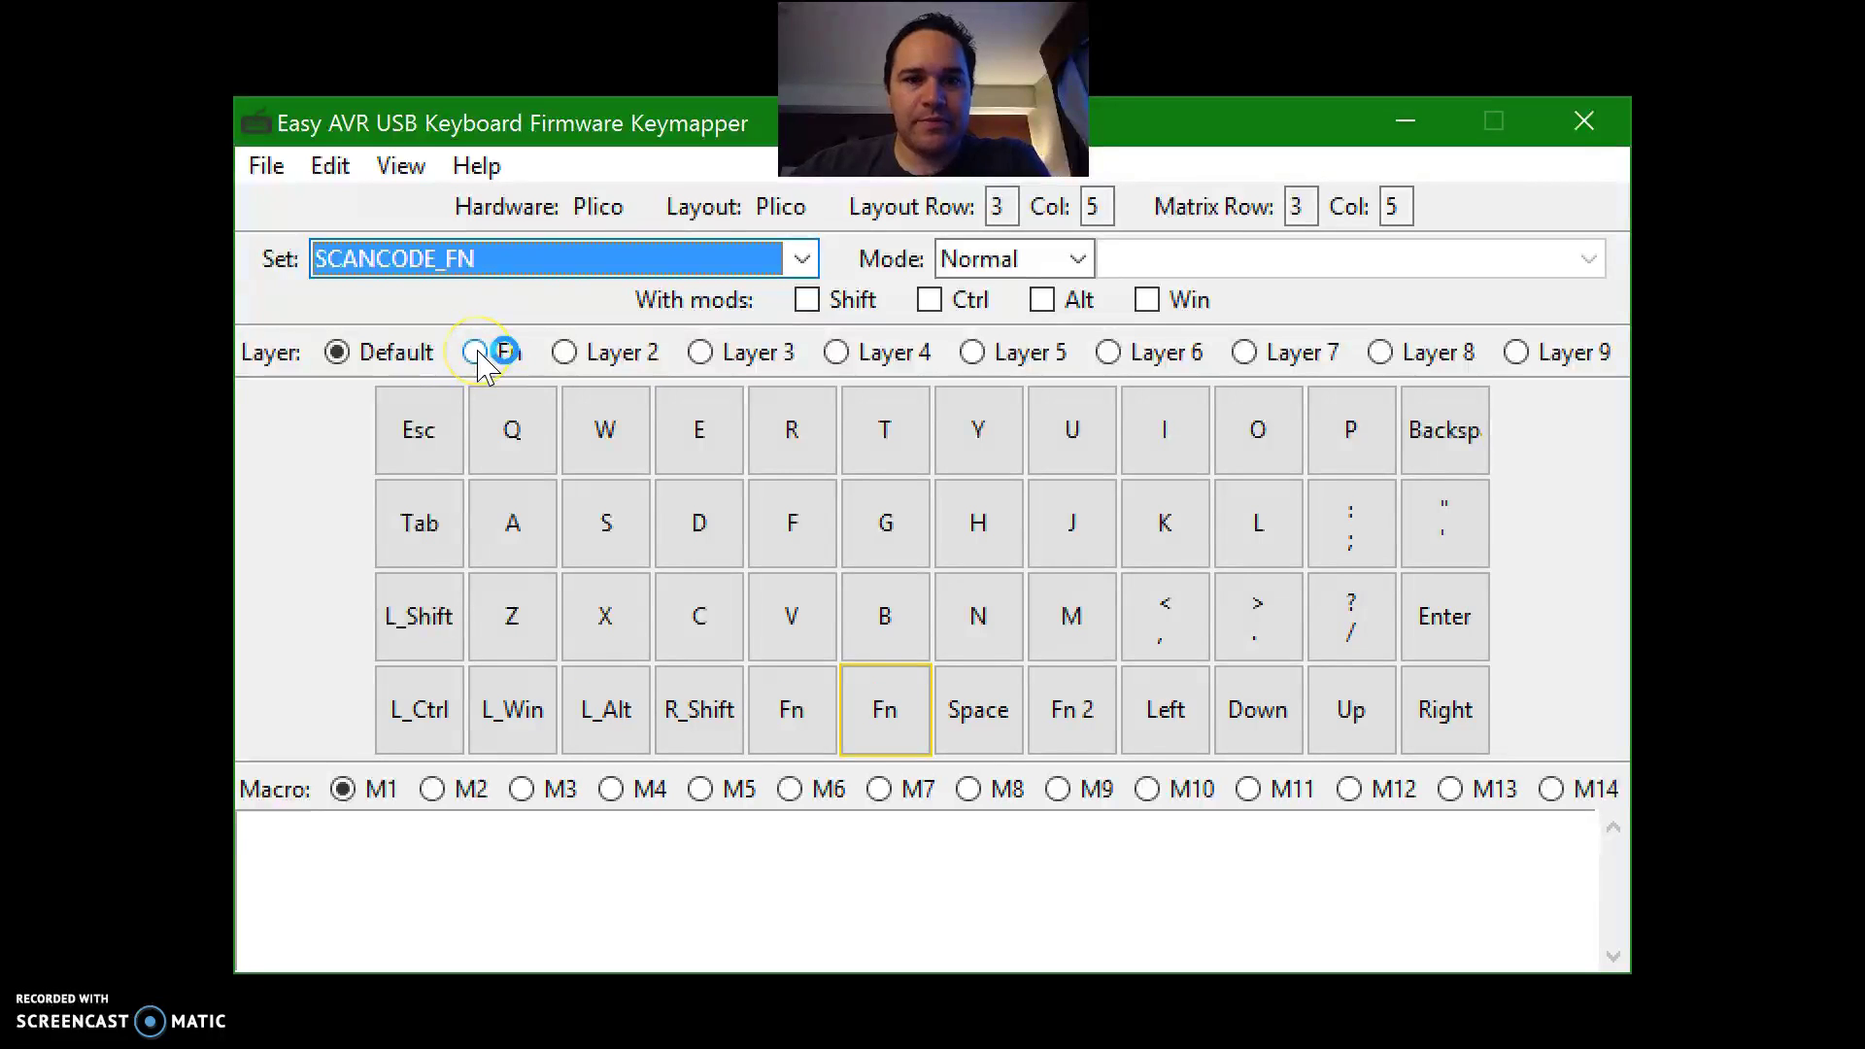
click(887, 683)
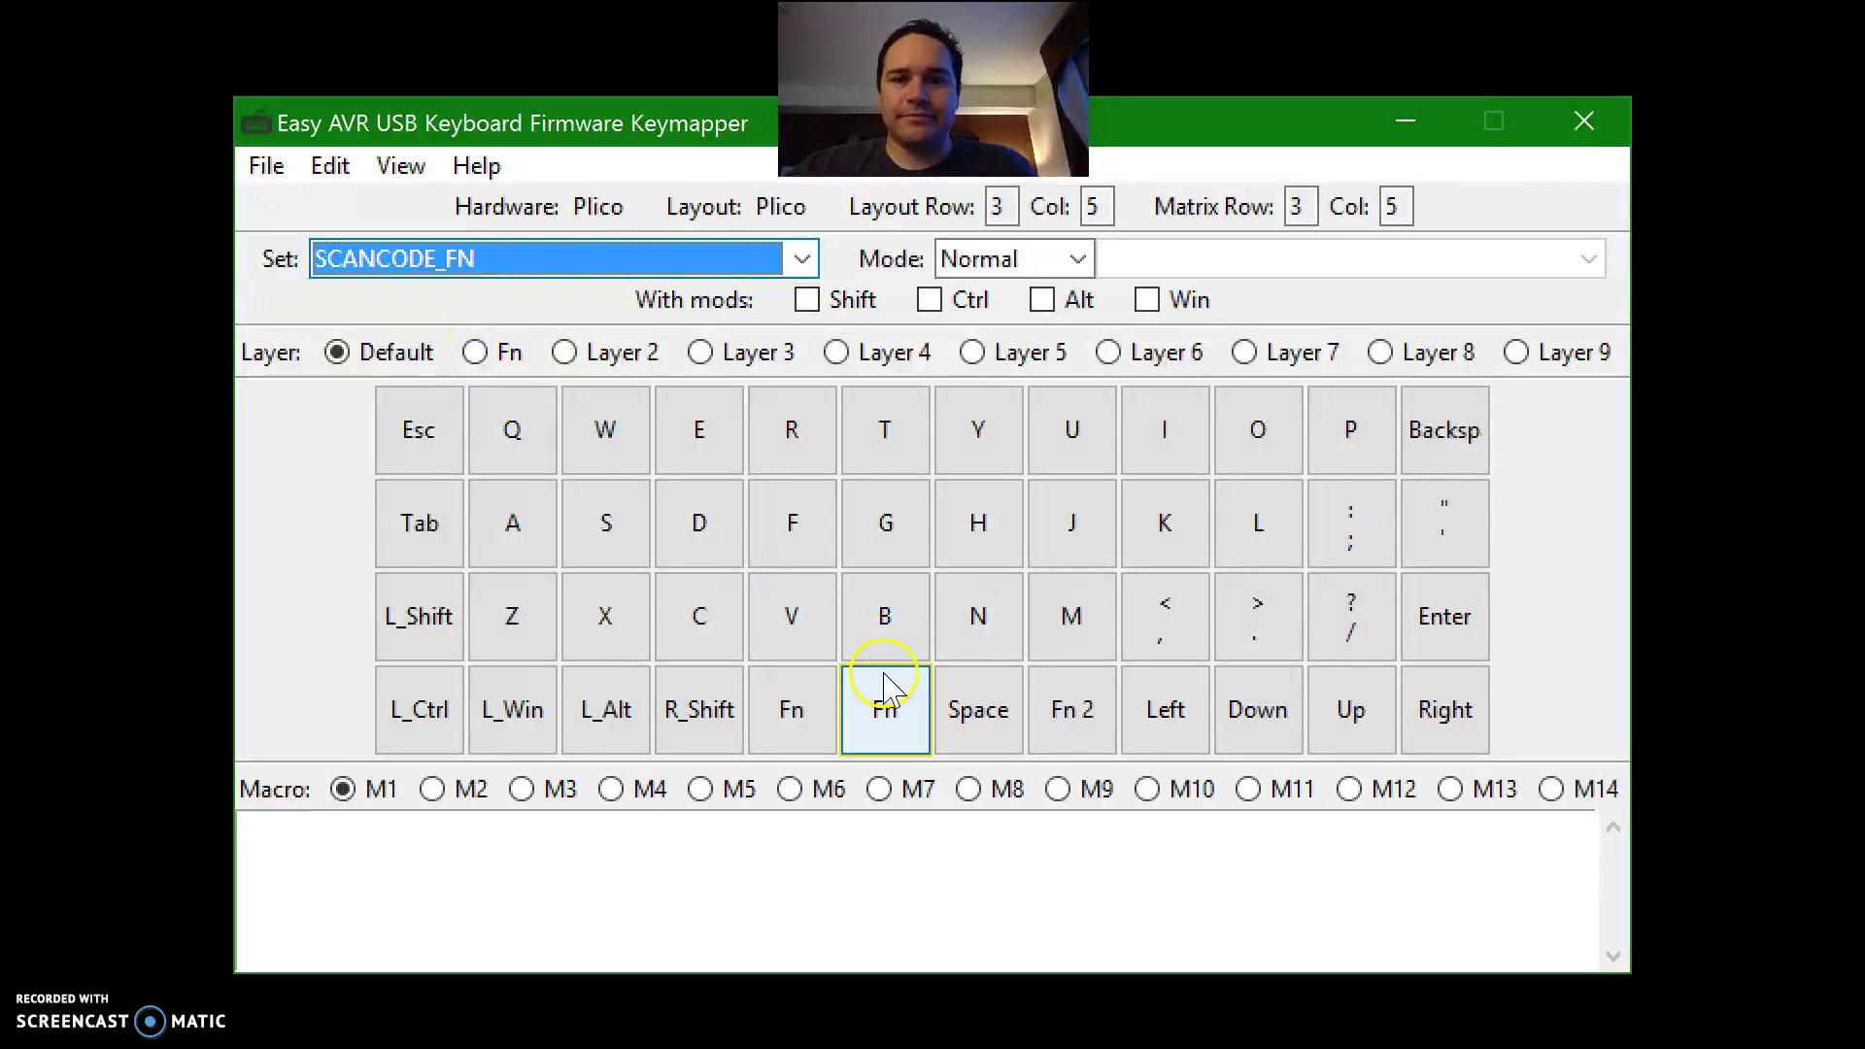
click(475, 352)
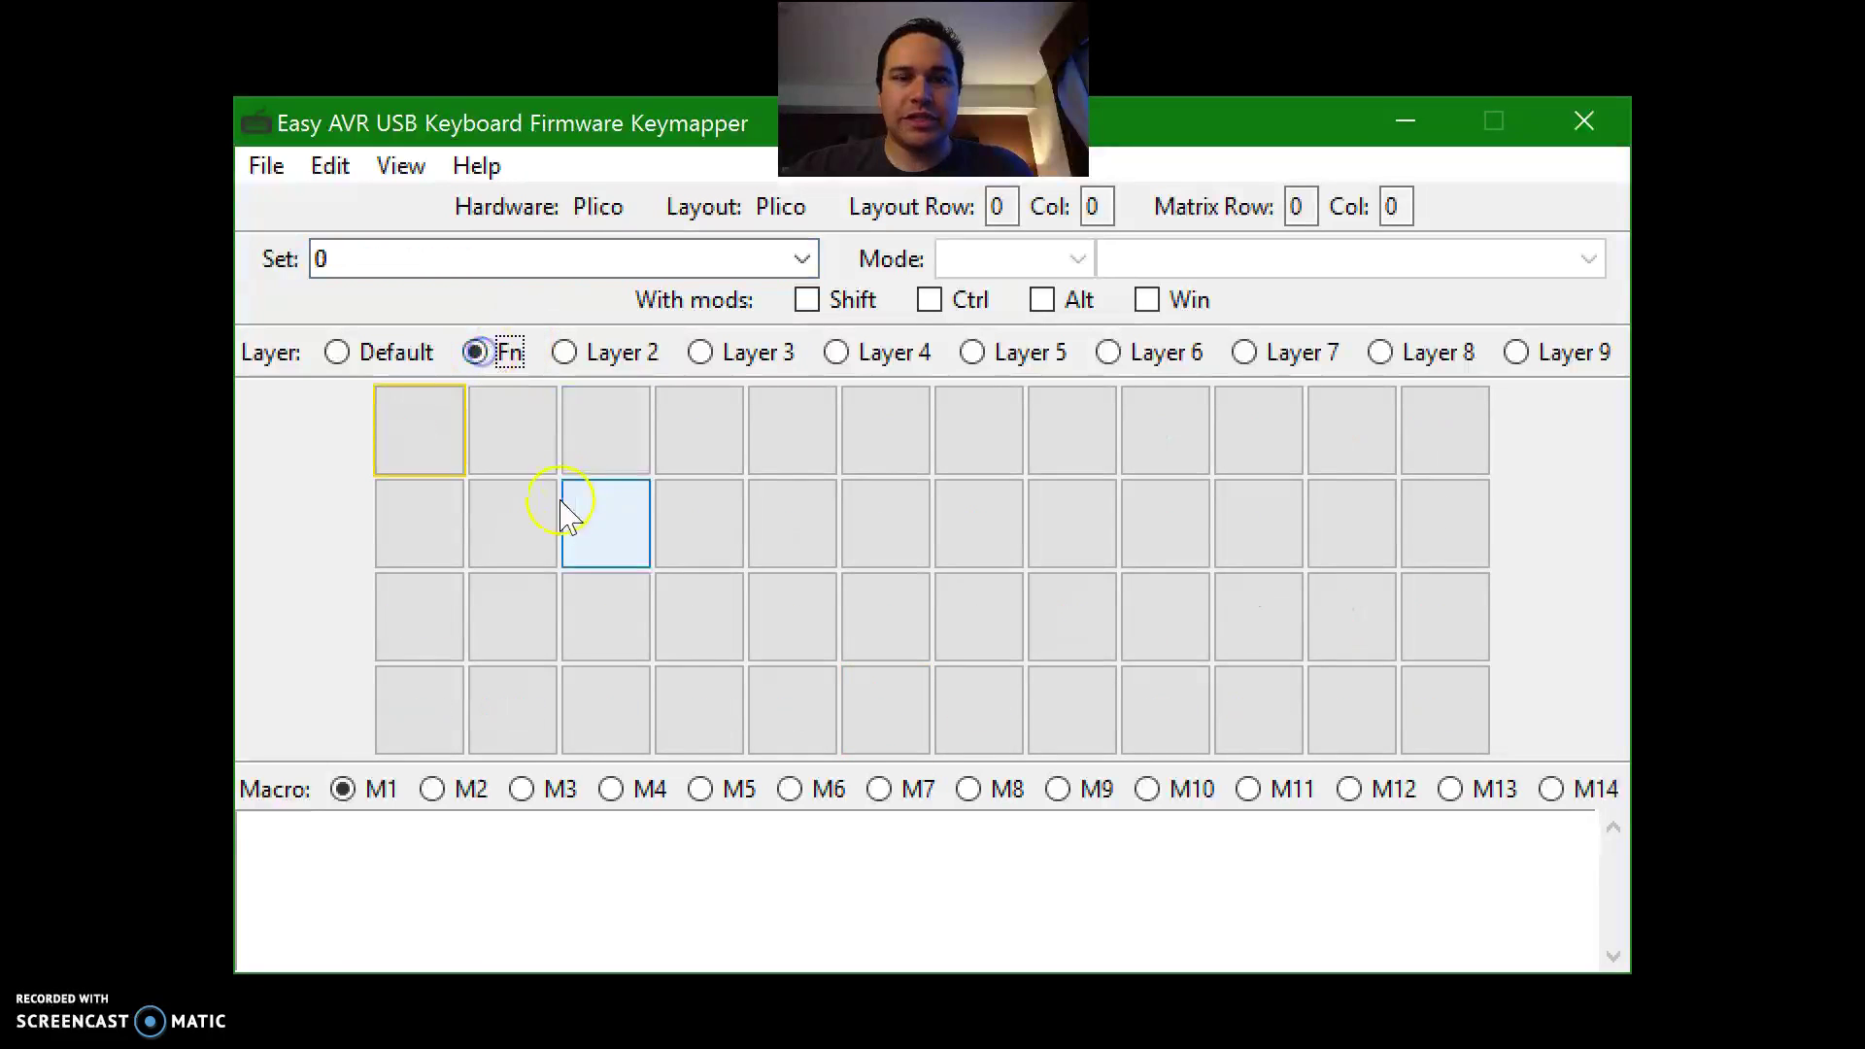
Step: Set the default layer's Esc key to Toggle mode and review the other available key modes
click(367, 358)
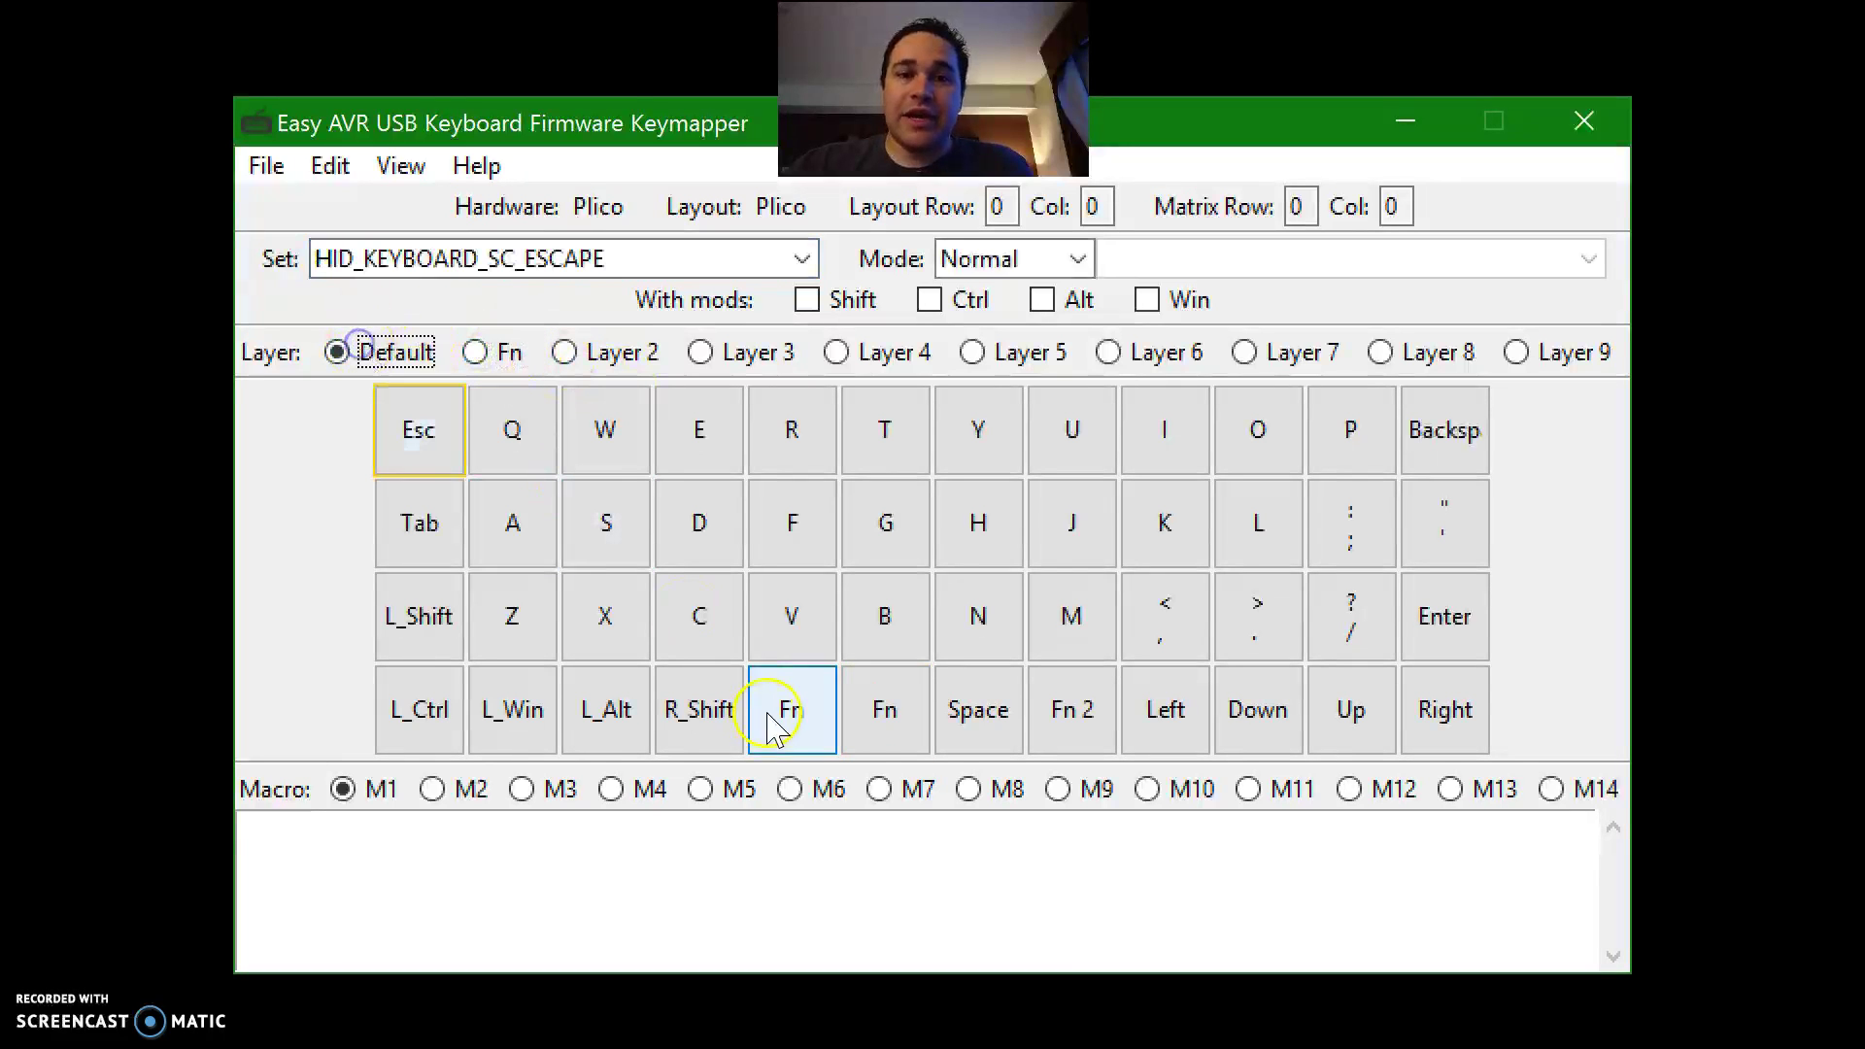
click(1079, 258)
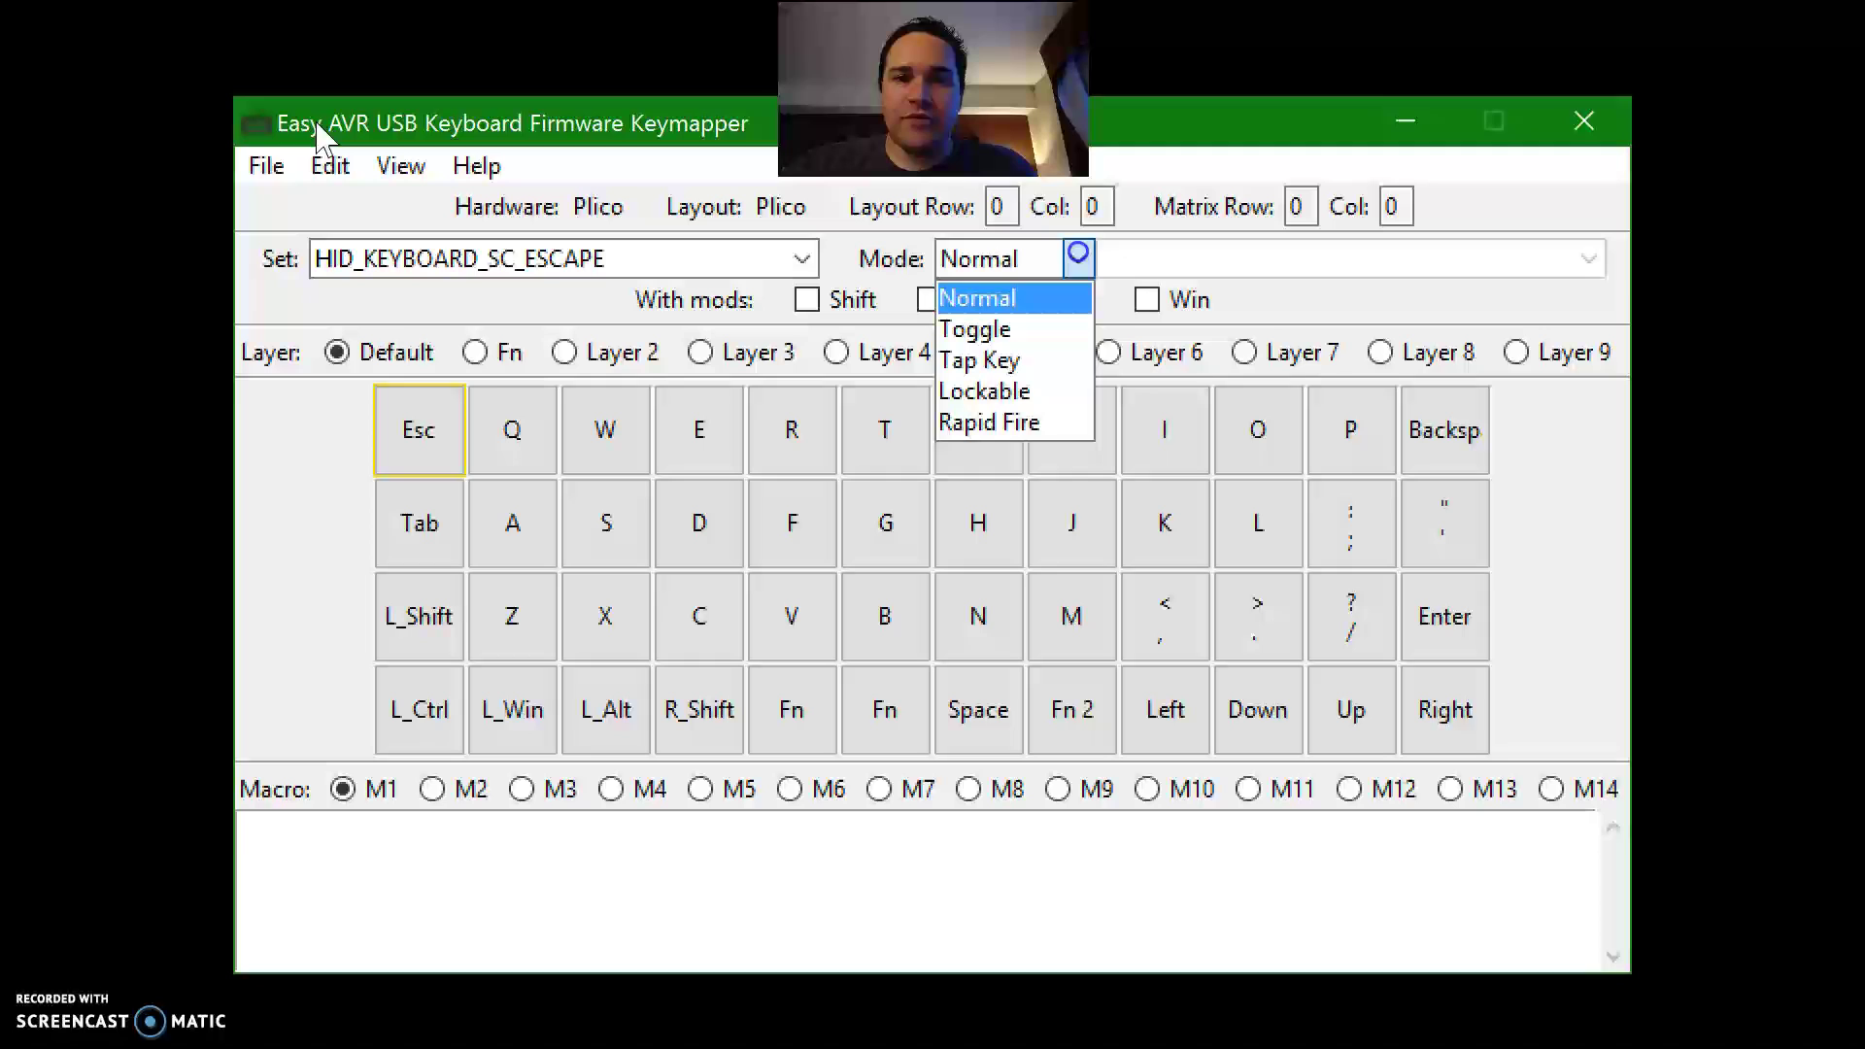
click(1037, 335)
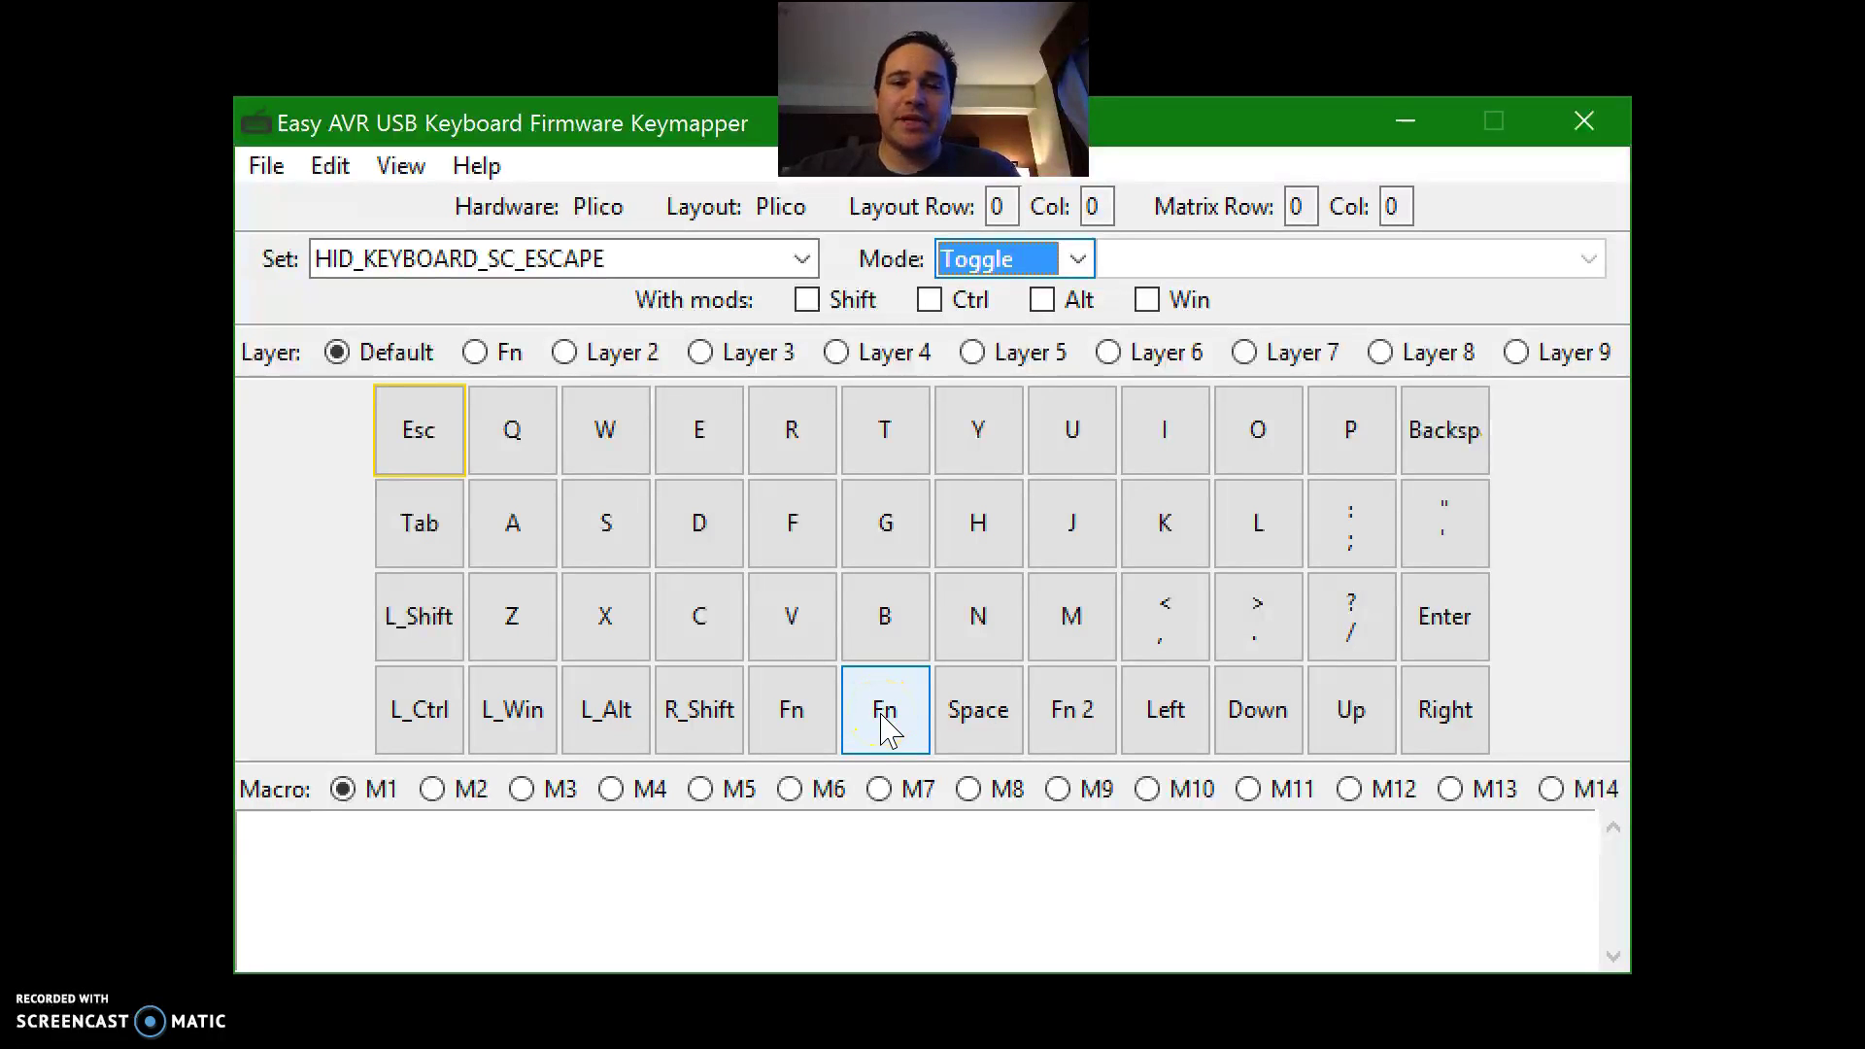
click(1078, 259)
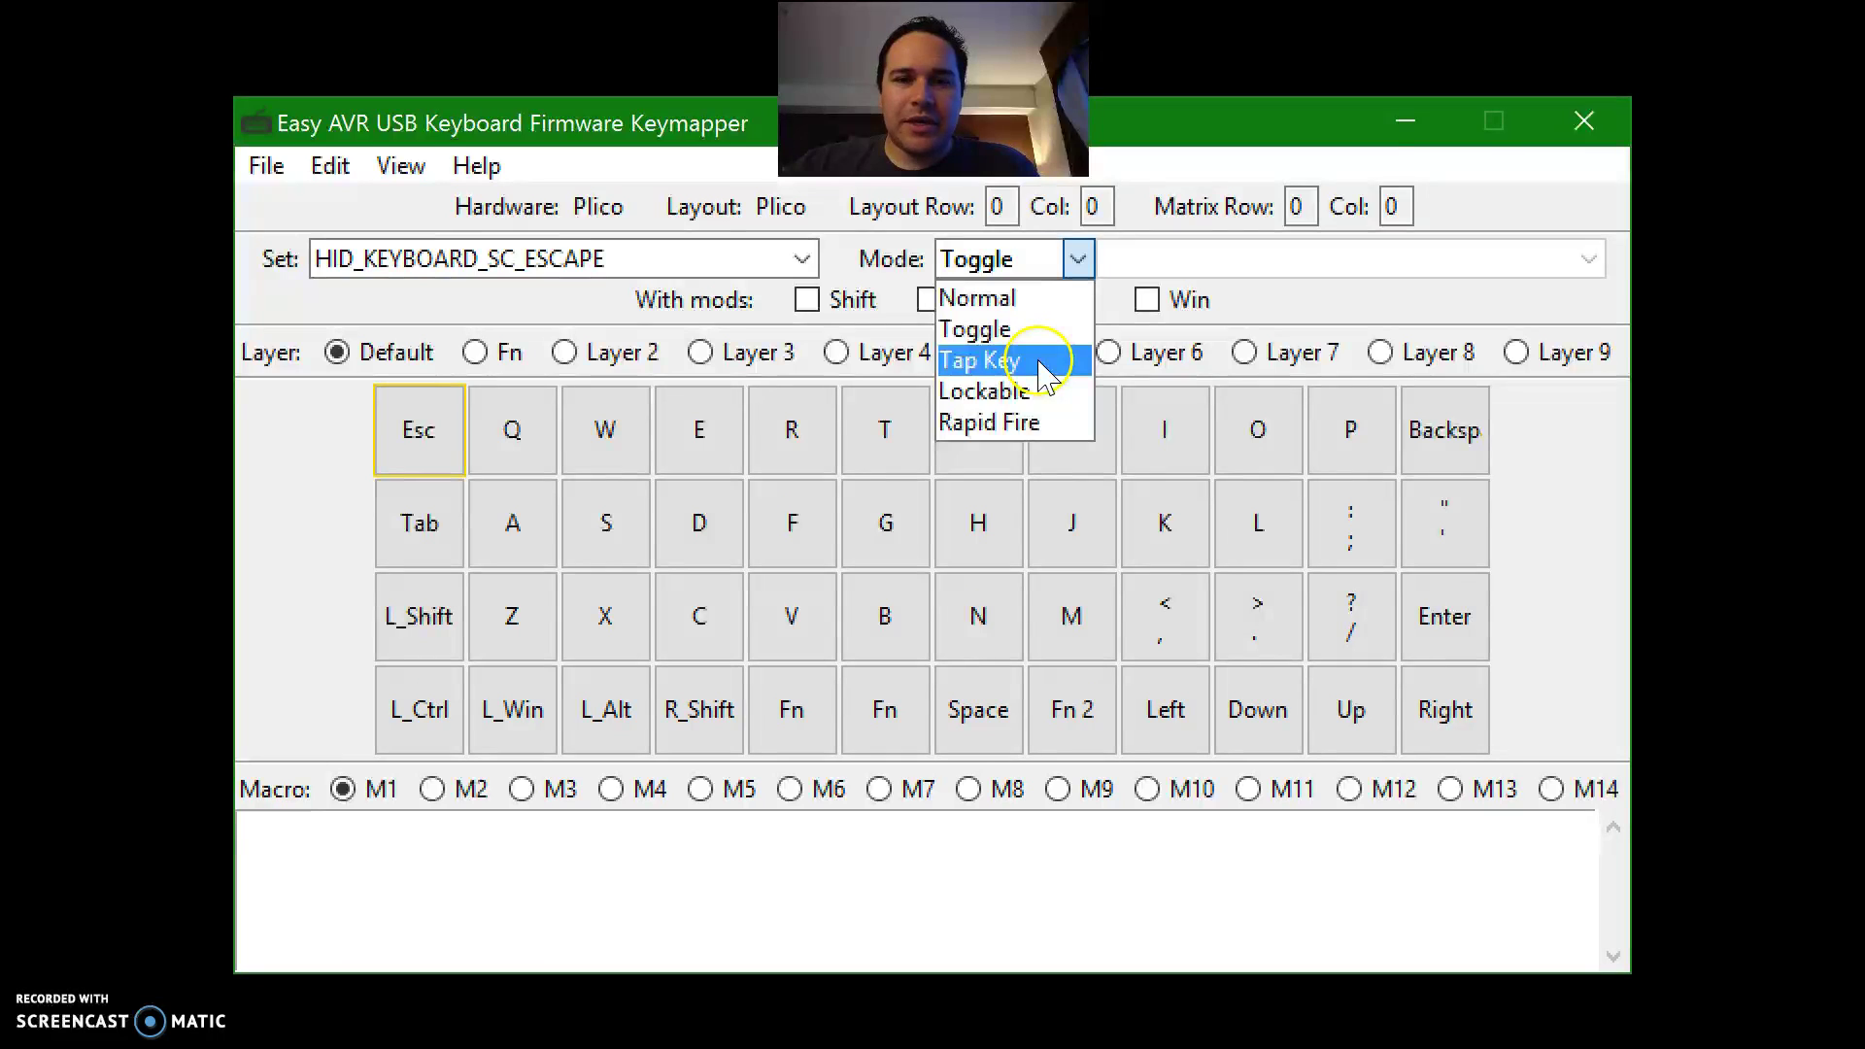
click(272, 534)
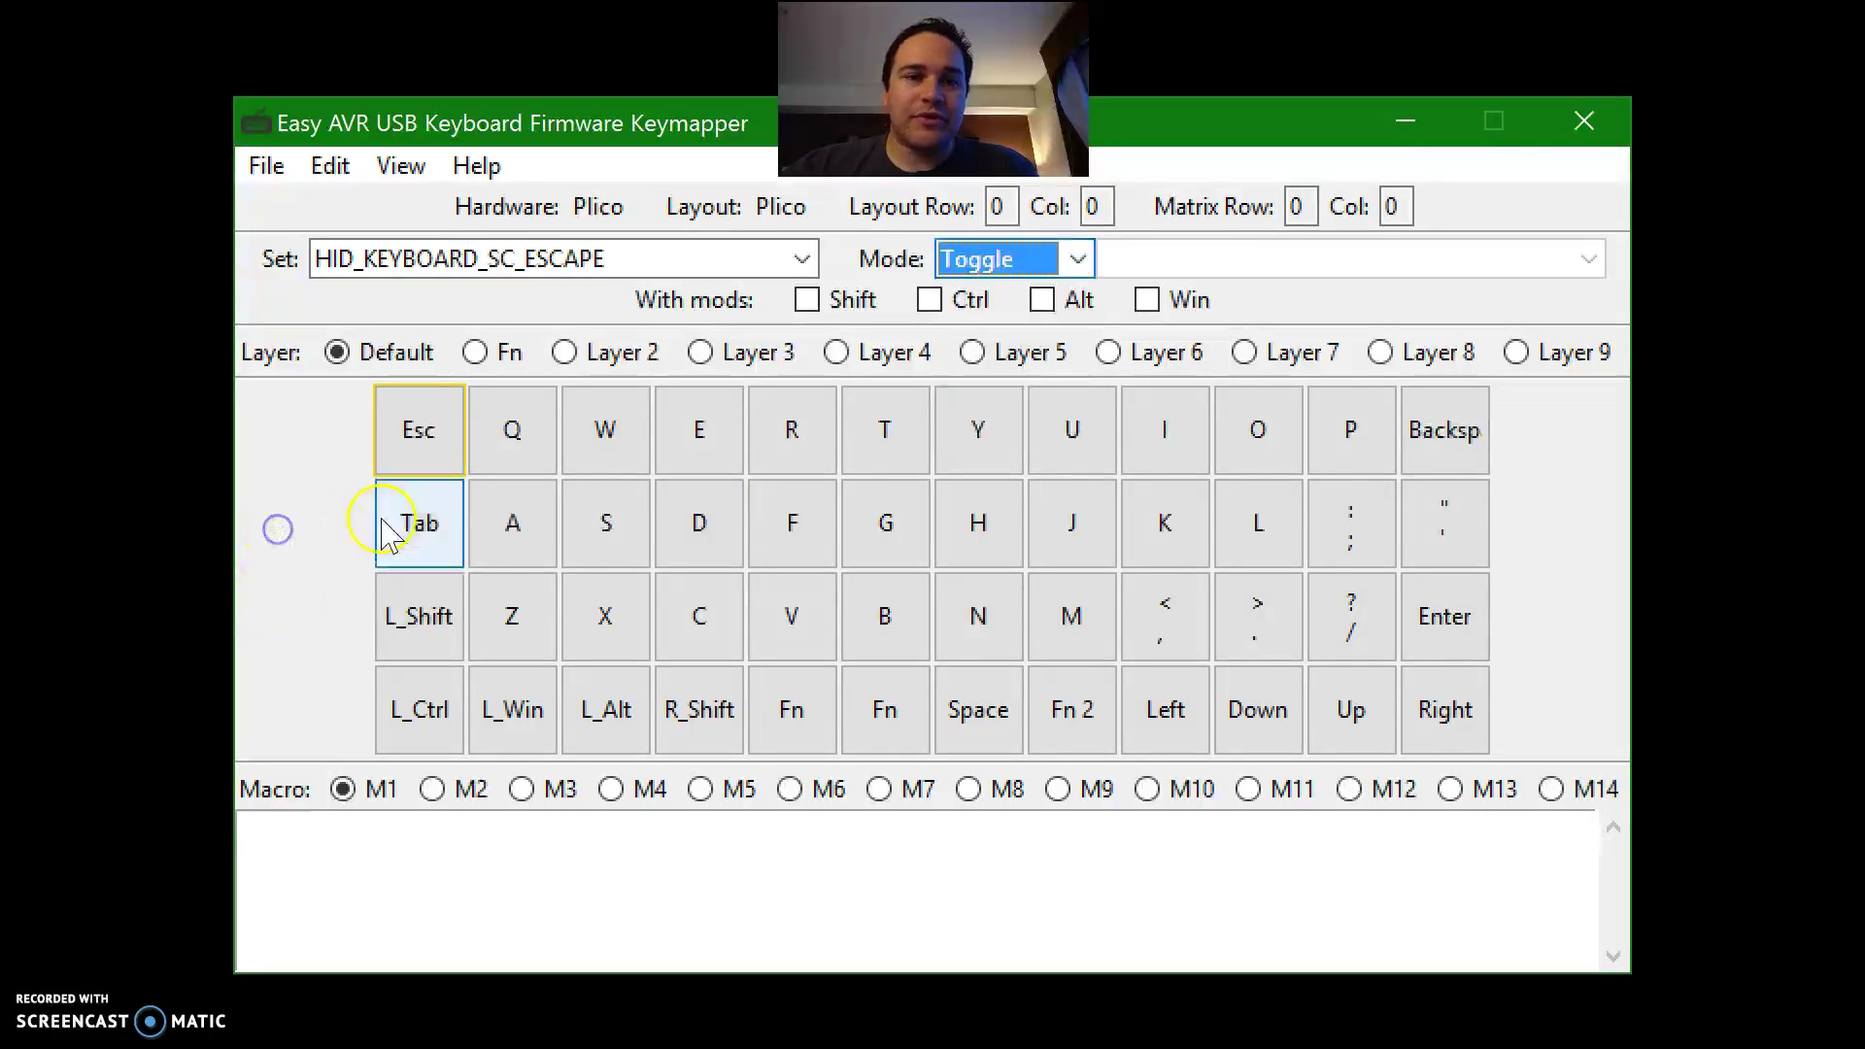
Step: Remap the default layer's Tab key to HID_KEYBOARD_SC_LEFT_CONTROL
click(424, 540)
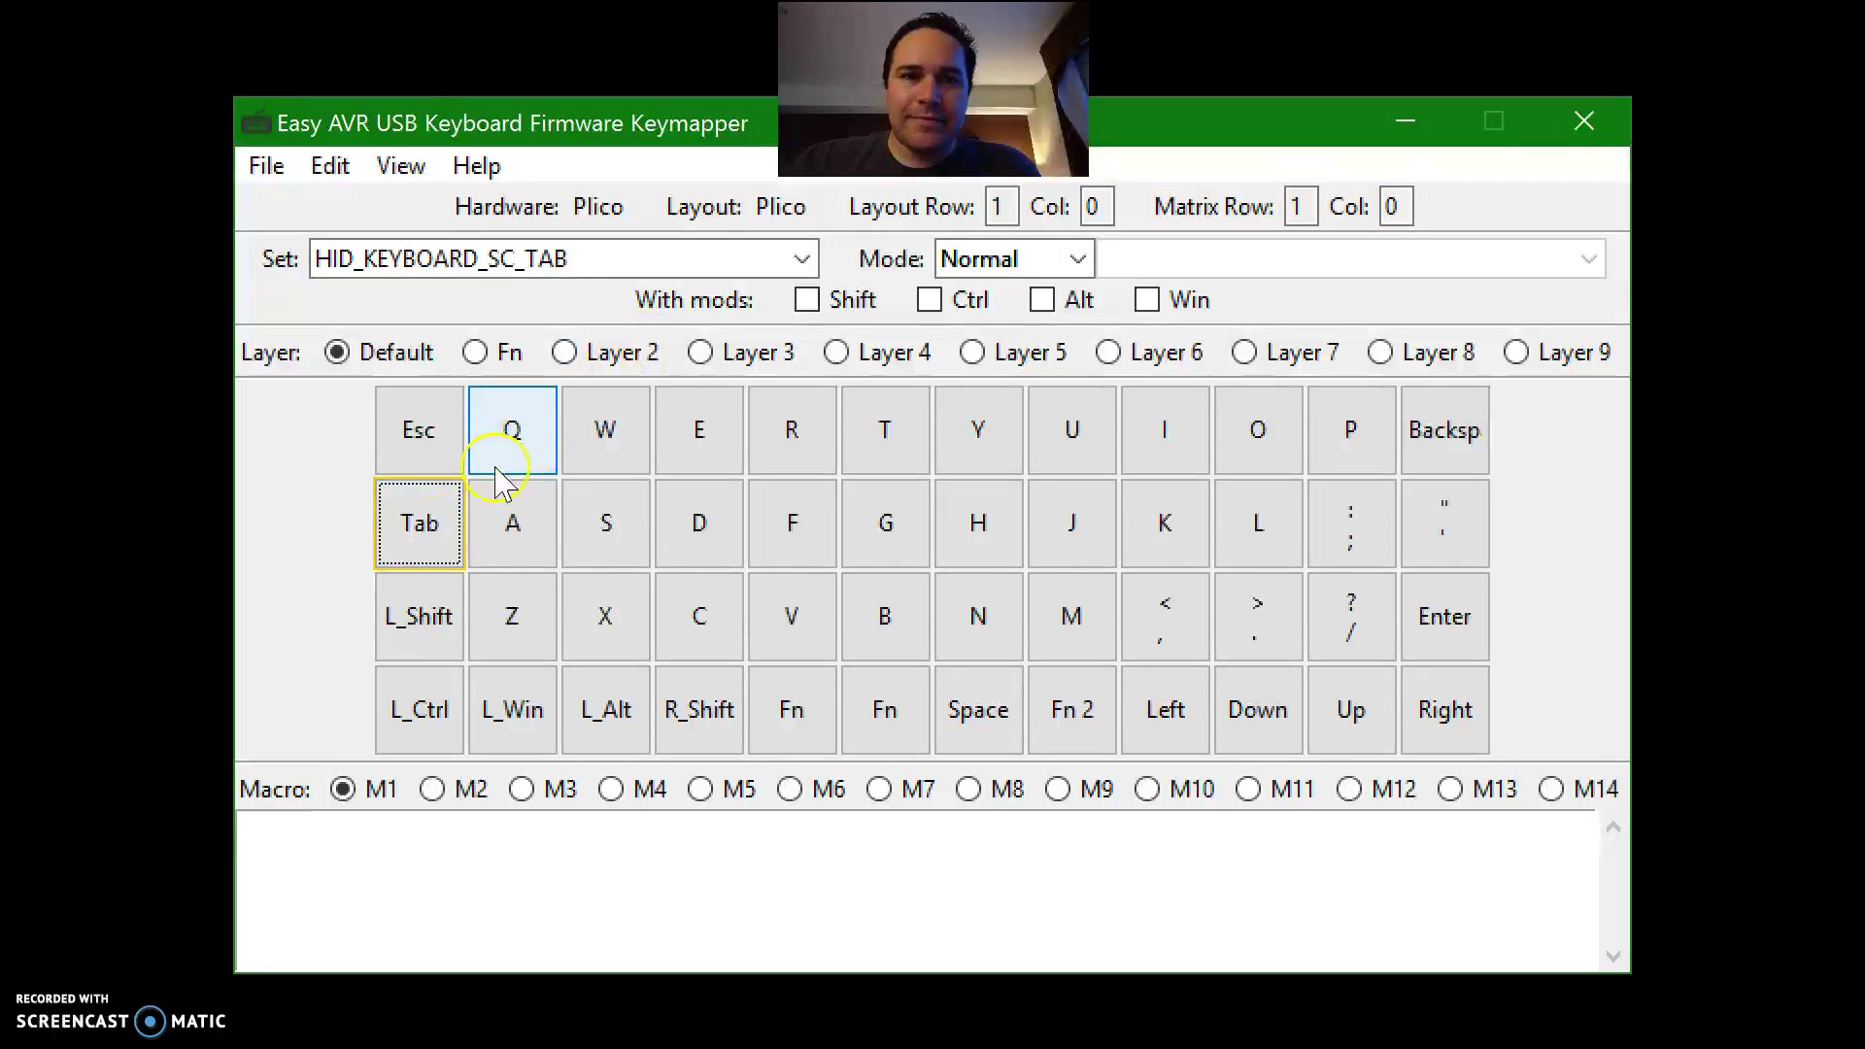
click(801, 258)
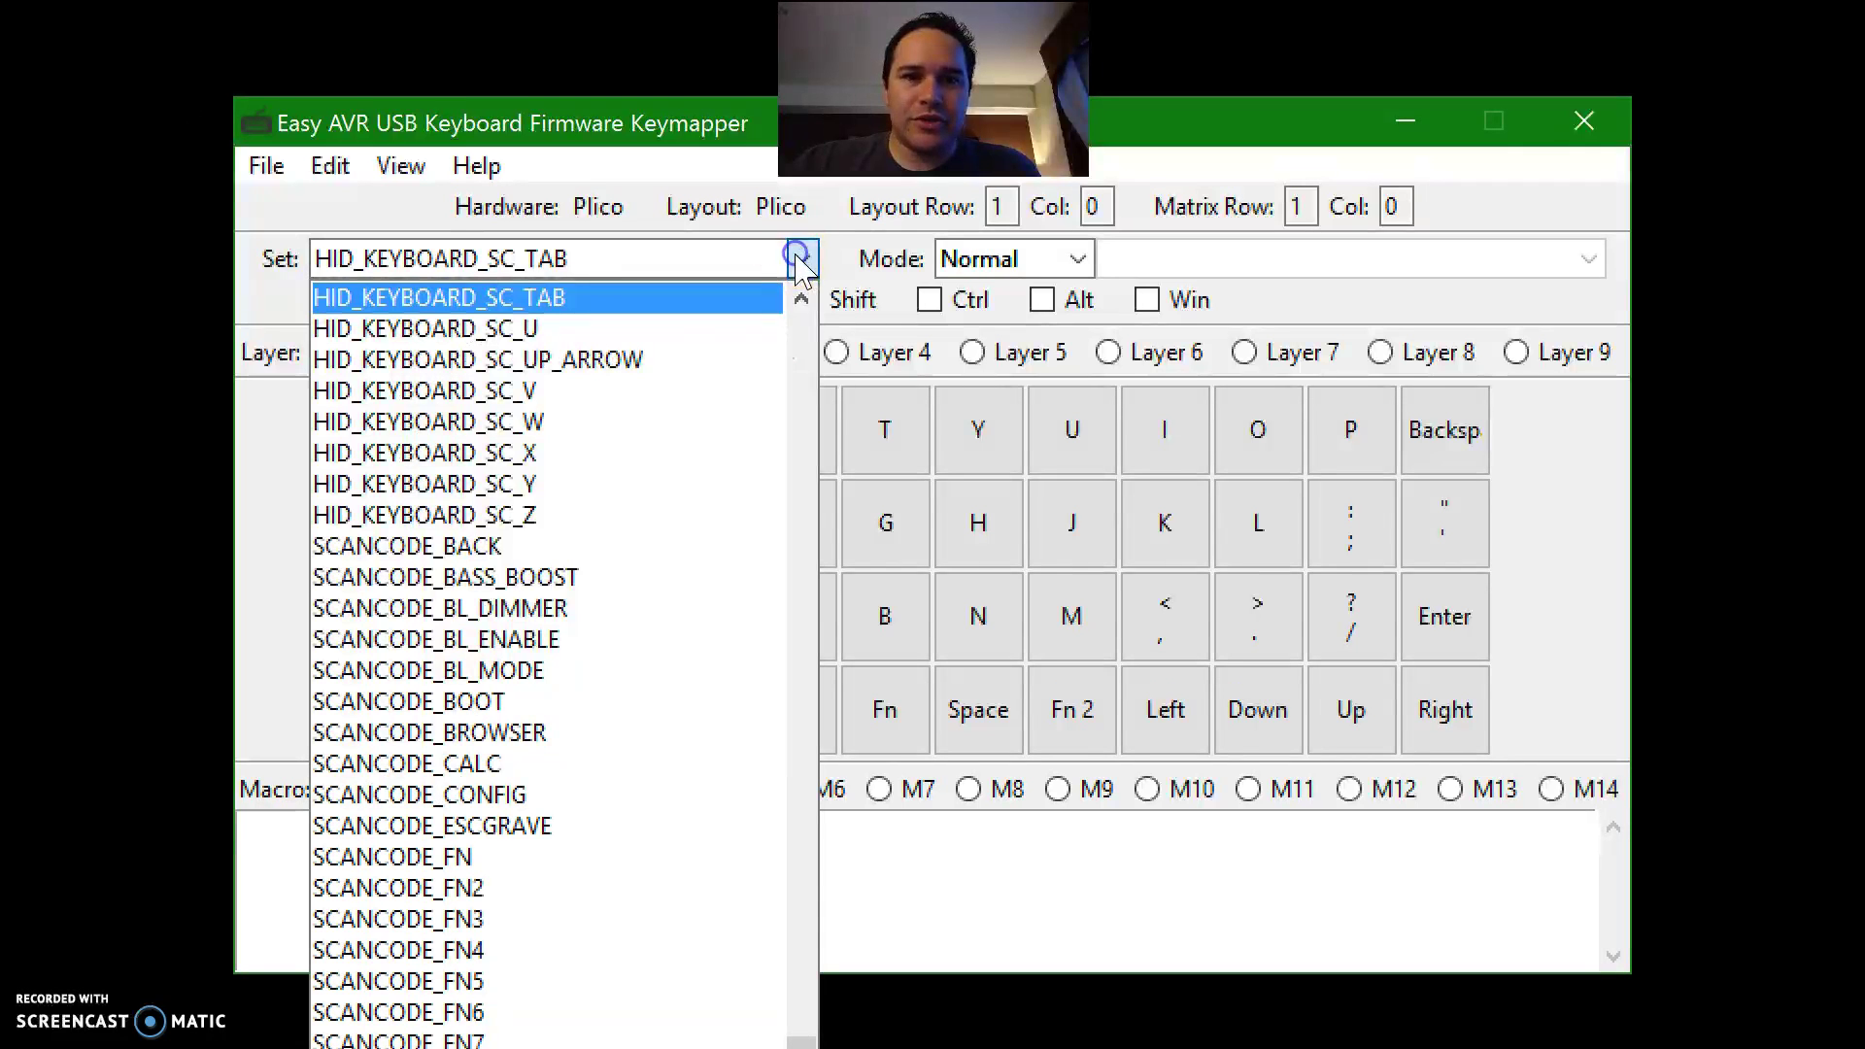
click(272, 541)
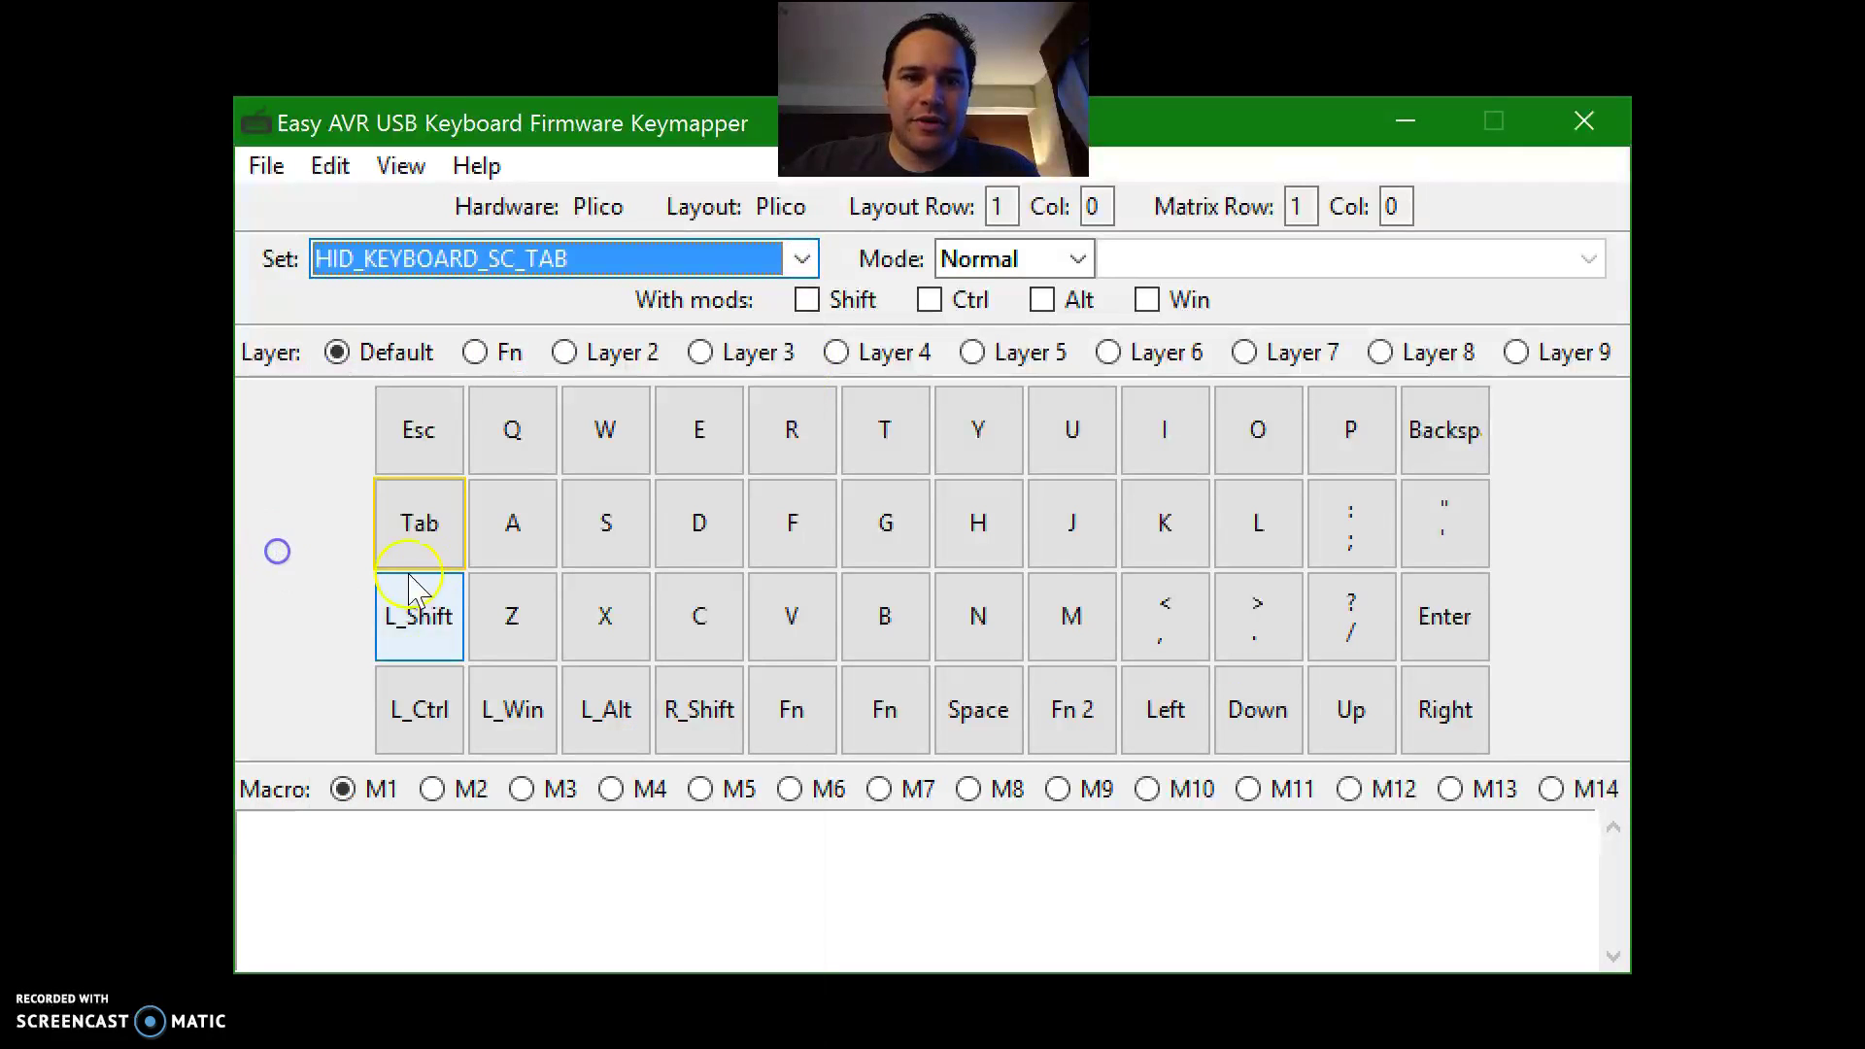
click(803, 261)
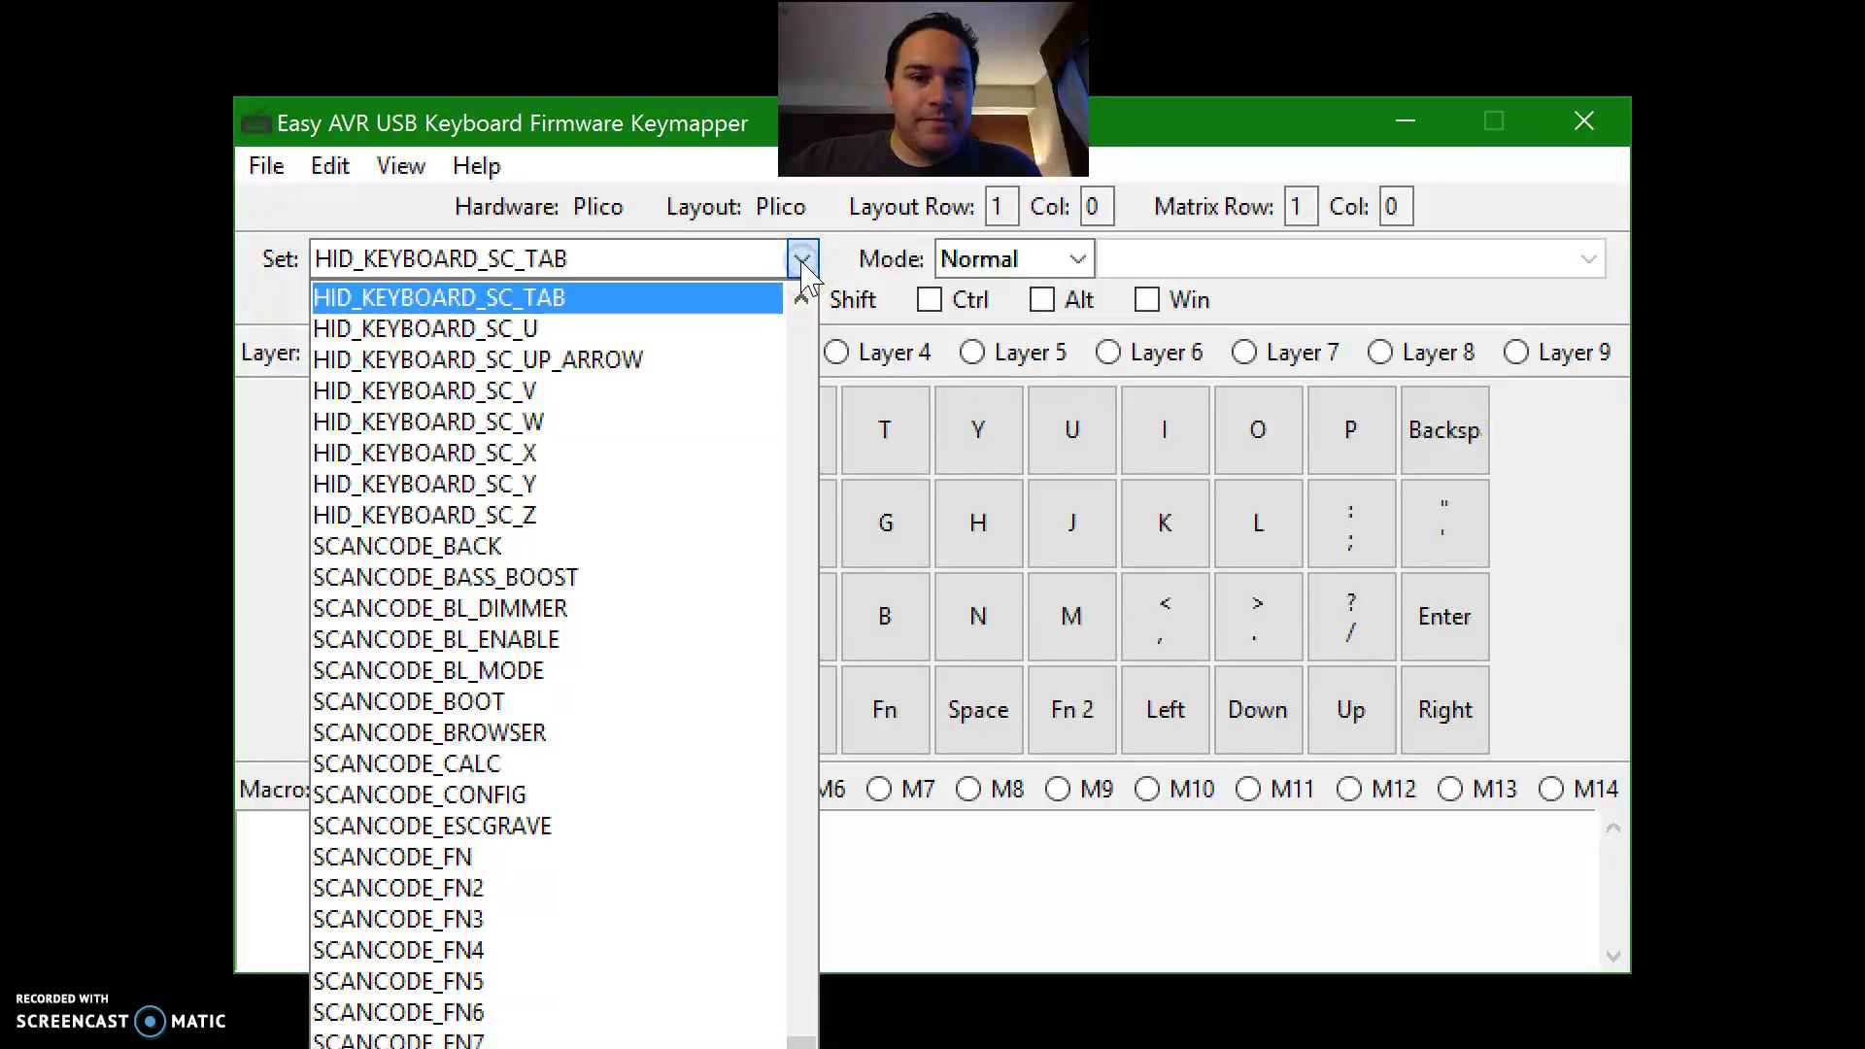
drag(793, 1015, 802, 1031)
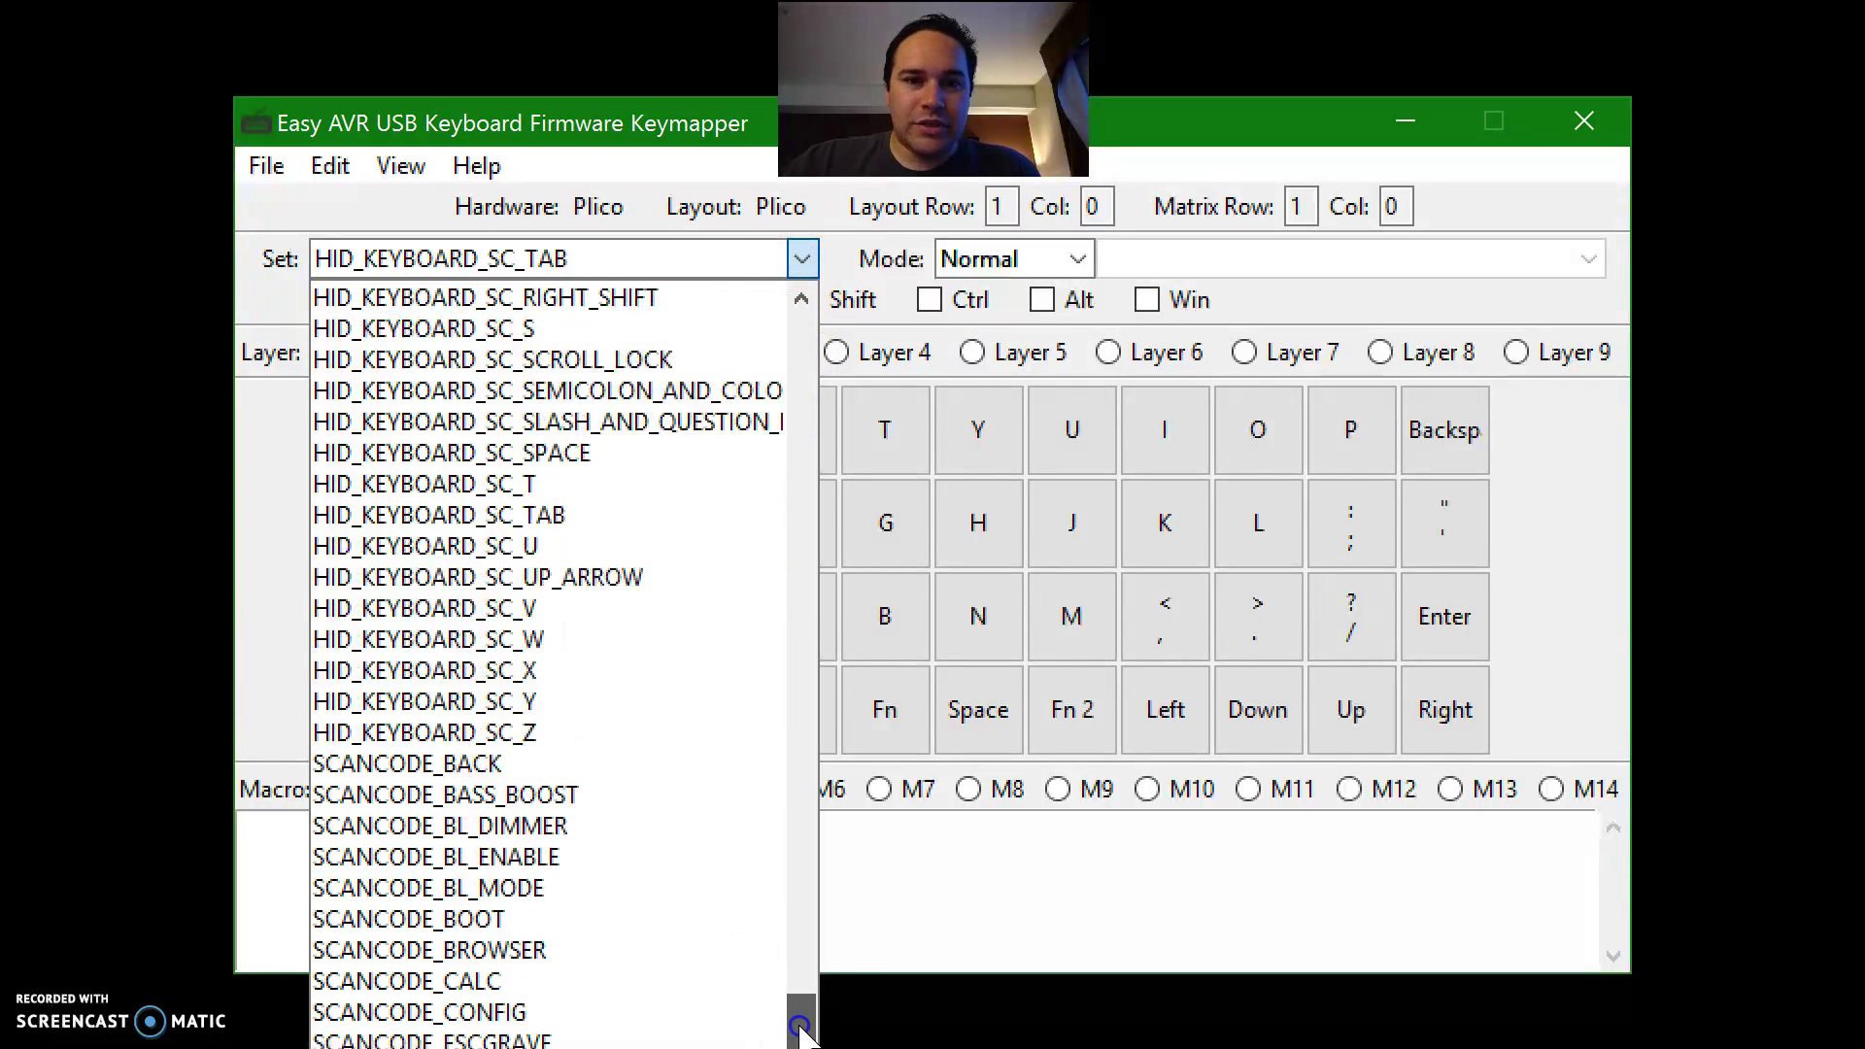
click(865, 898)
click(404, 509)
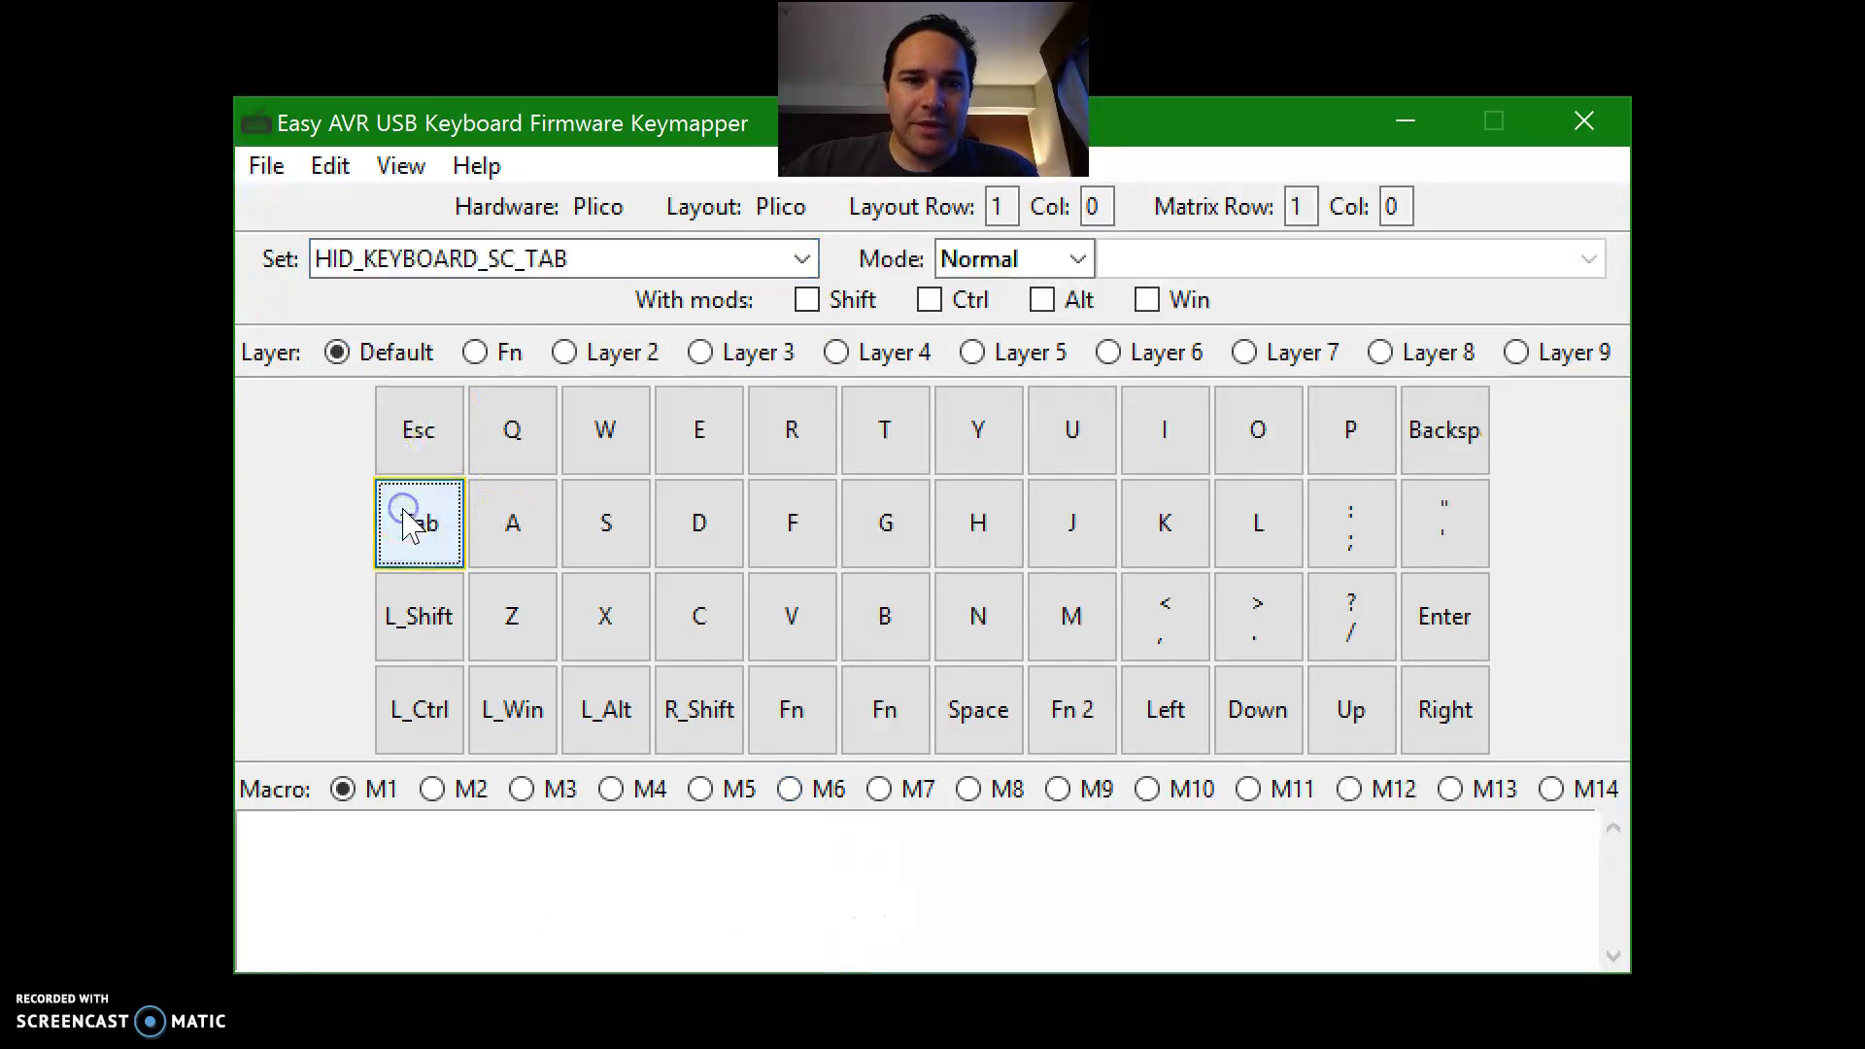
click(439, 536)
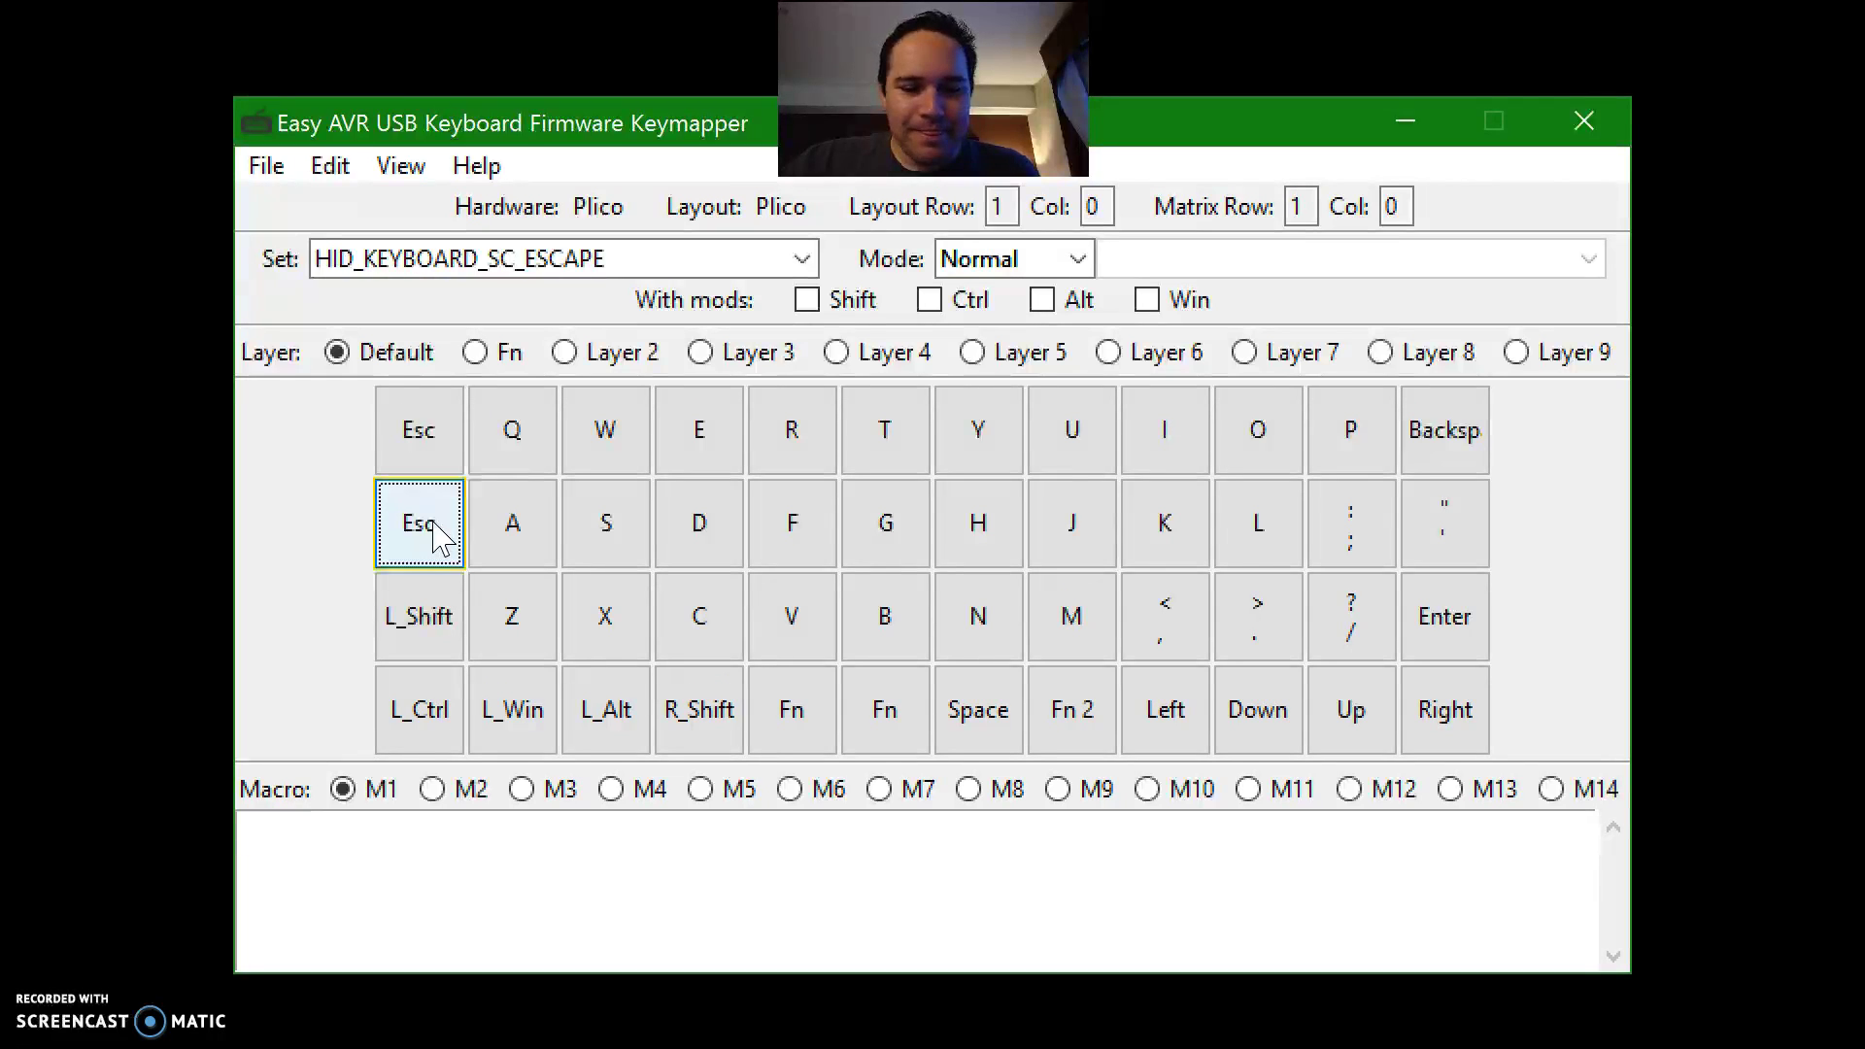
key(ctrl)
click(268, 501)
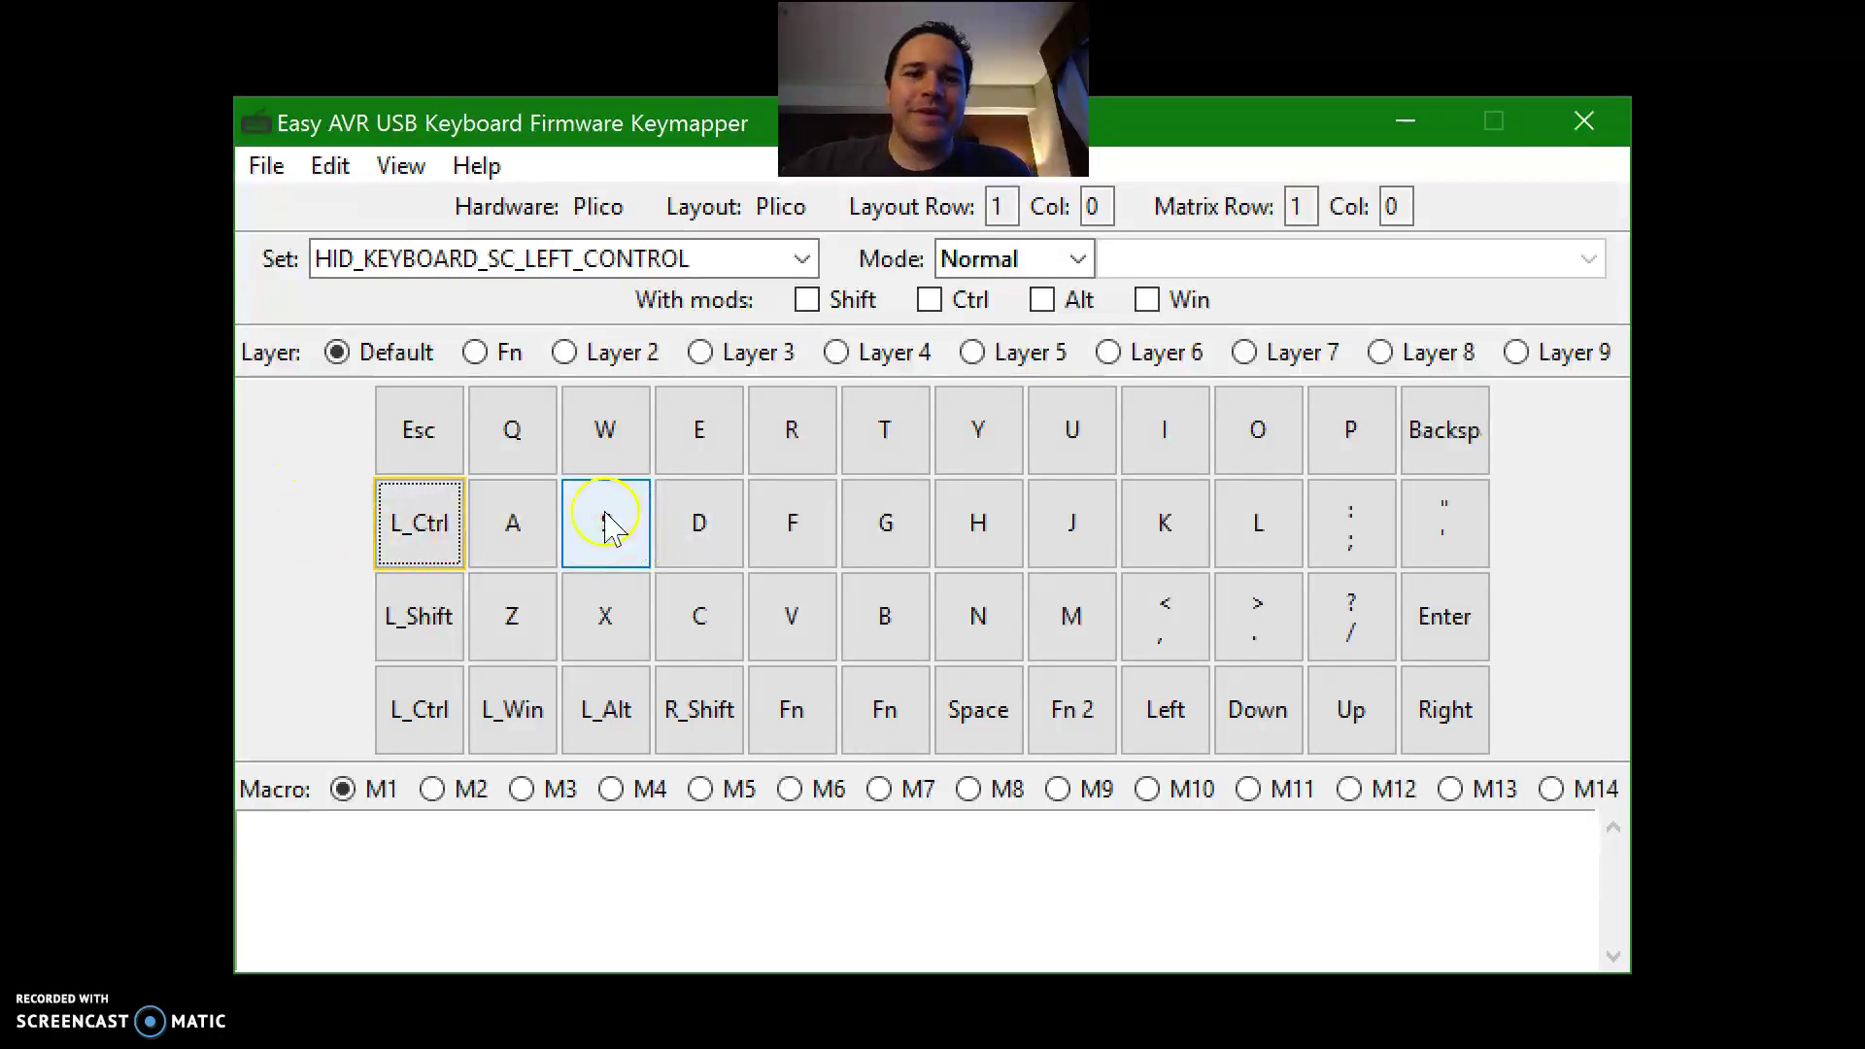
Step: Set the default layer's second-row L_Ctrl key to Tap Key mode with HID_KEYBOARD_SC_ESCAPE as its tap action
click(449, 534)
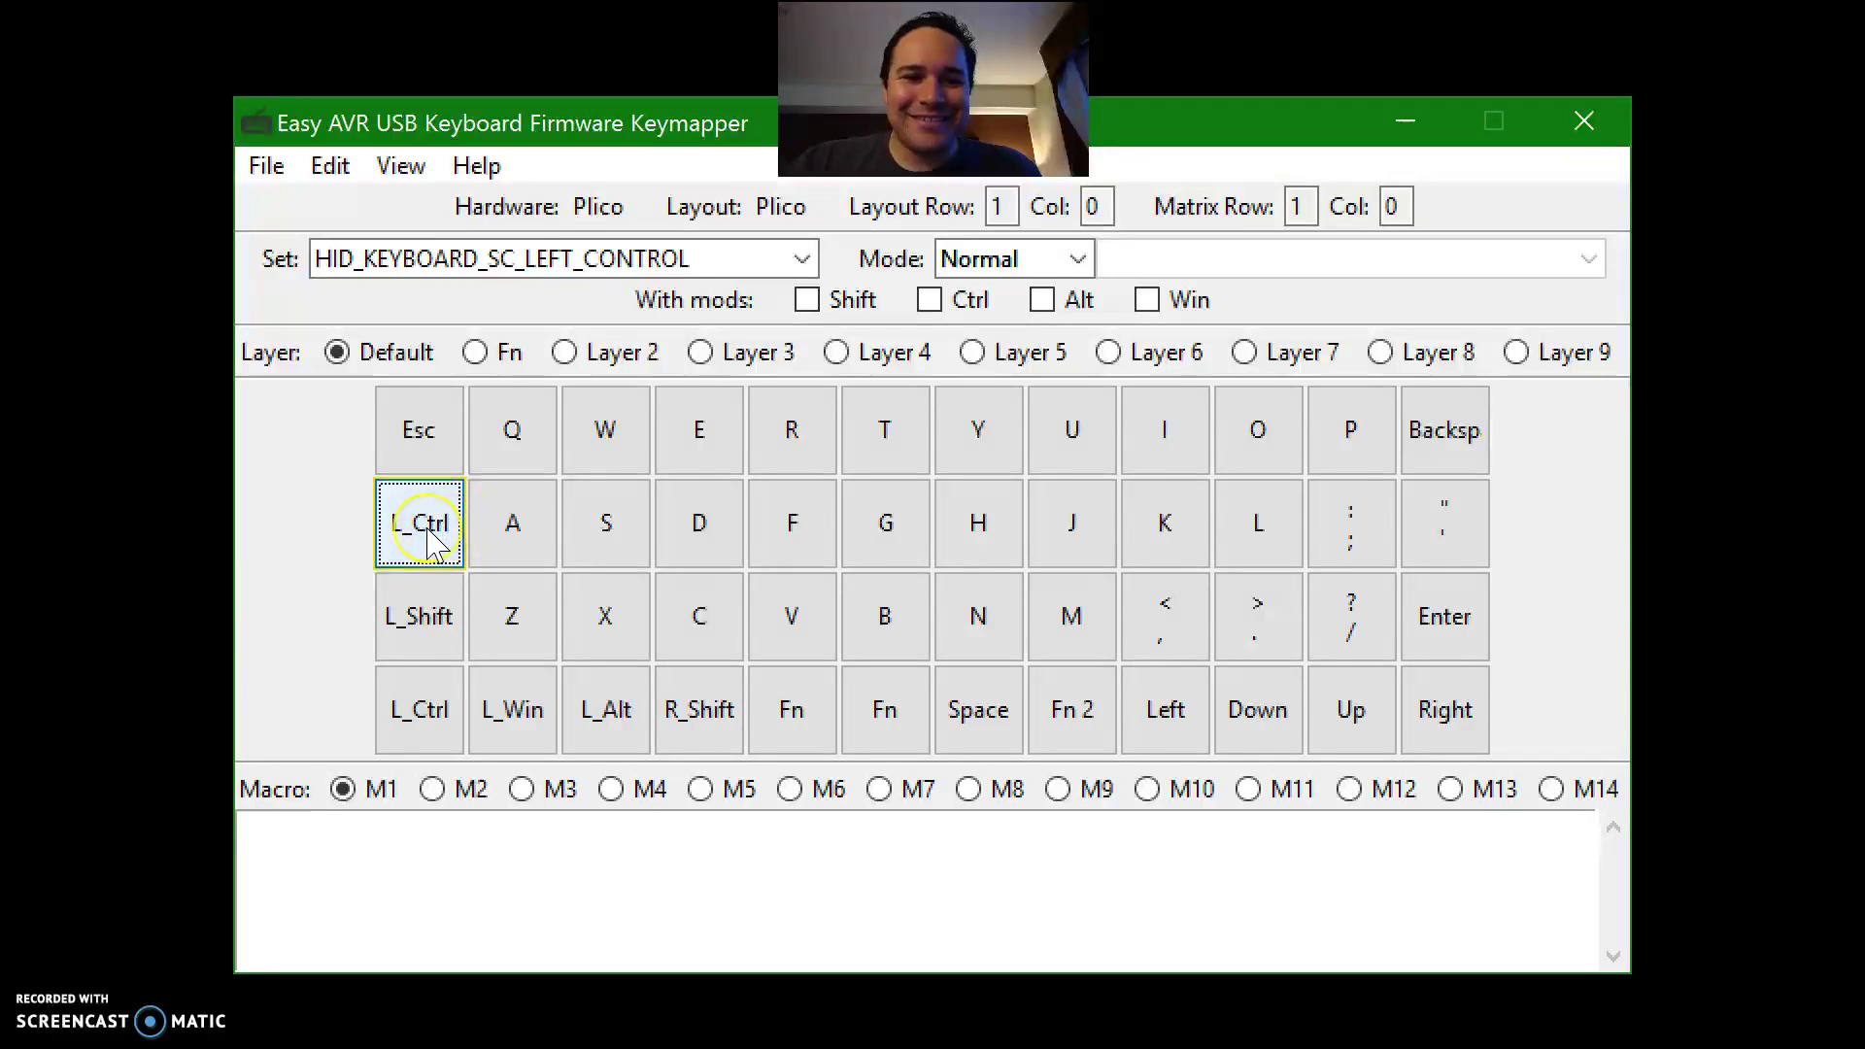
click(1076, 258)
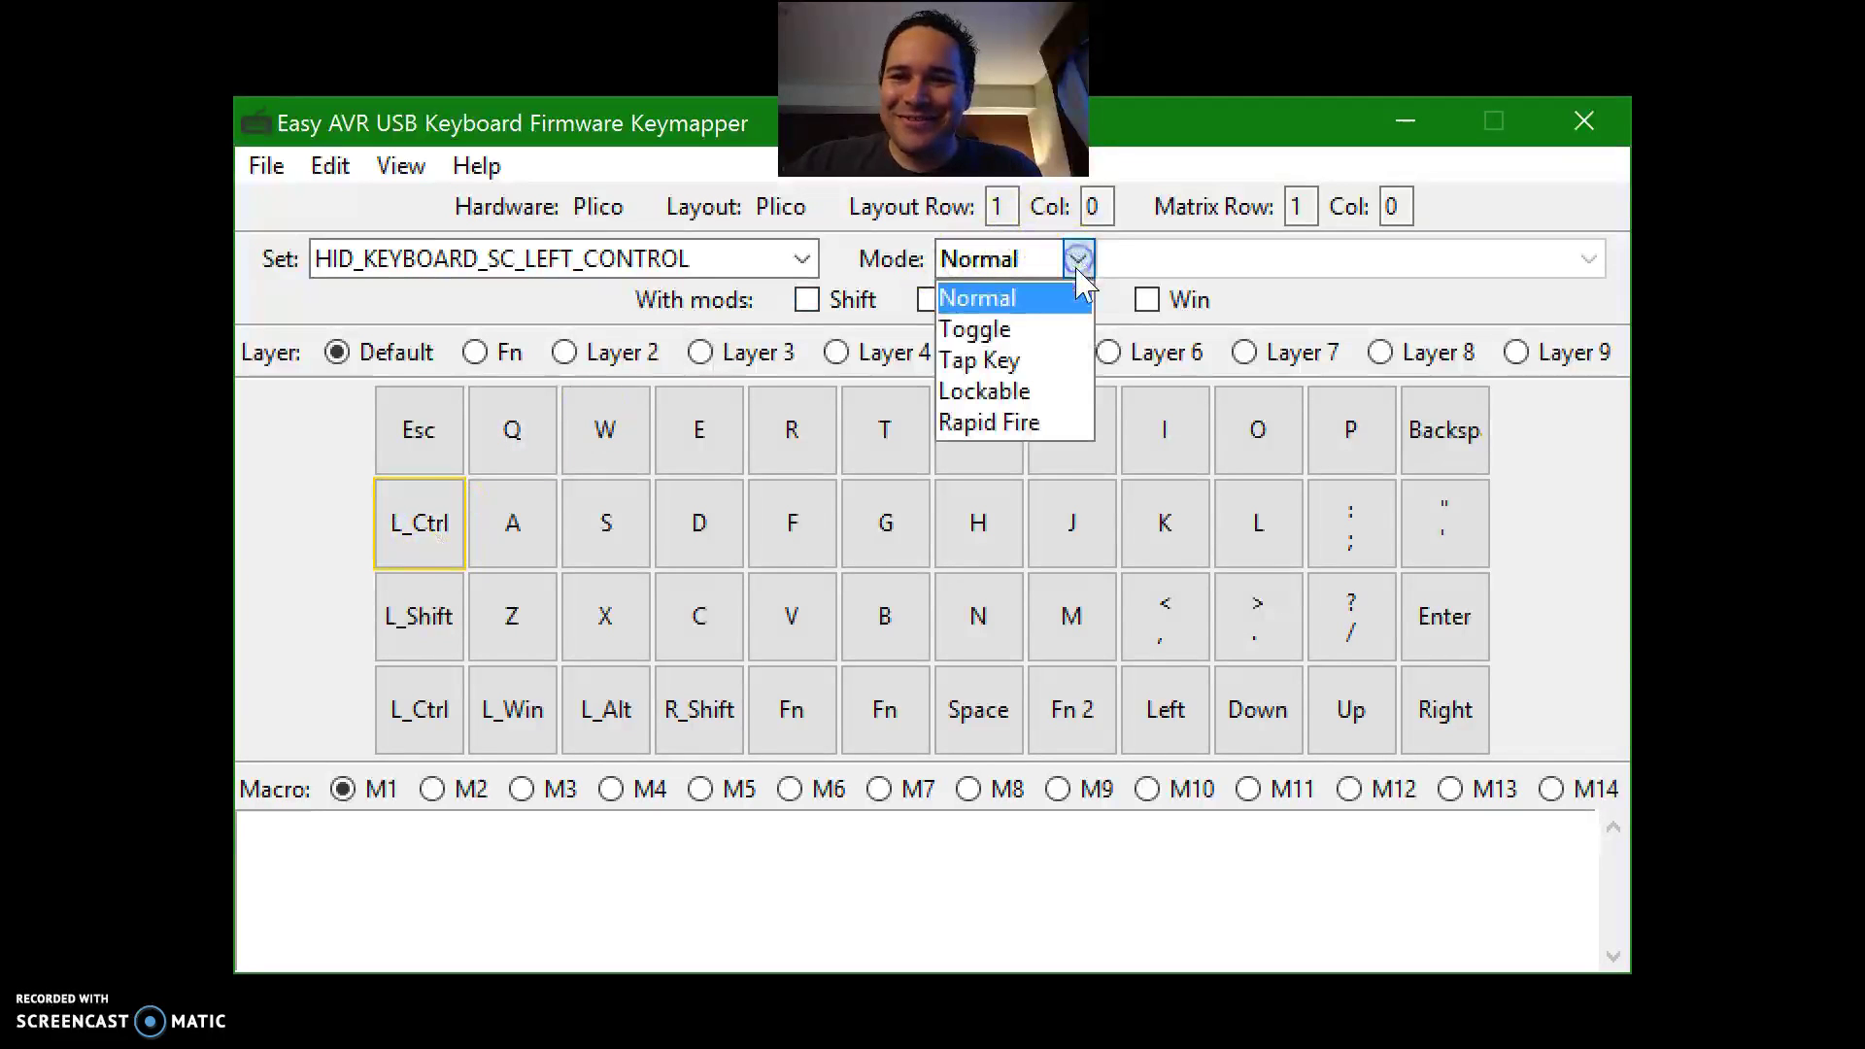
click(1022, 367)
click(1135, 258)
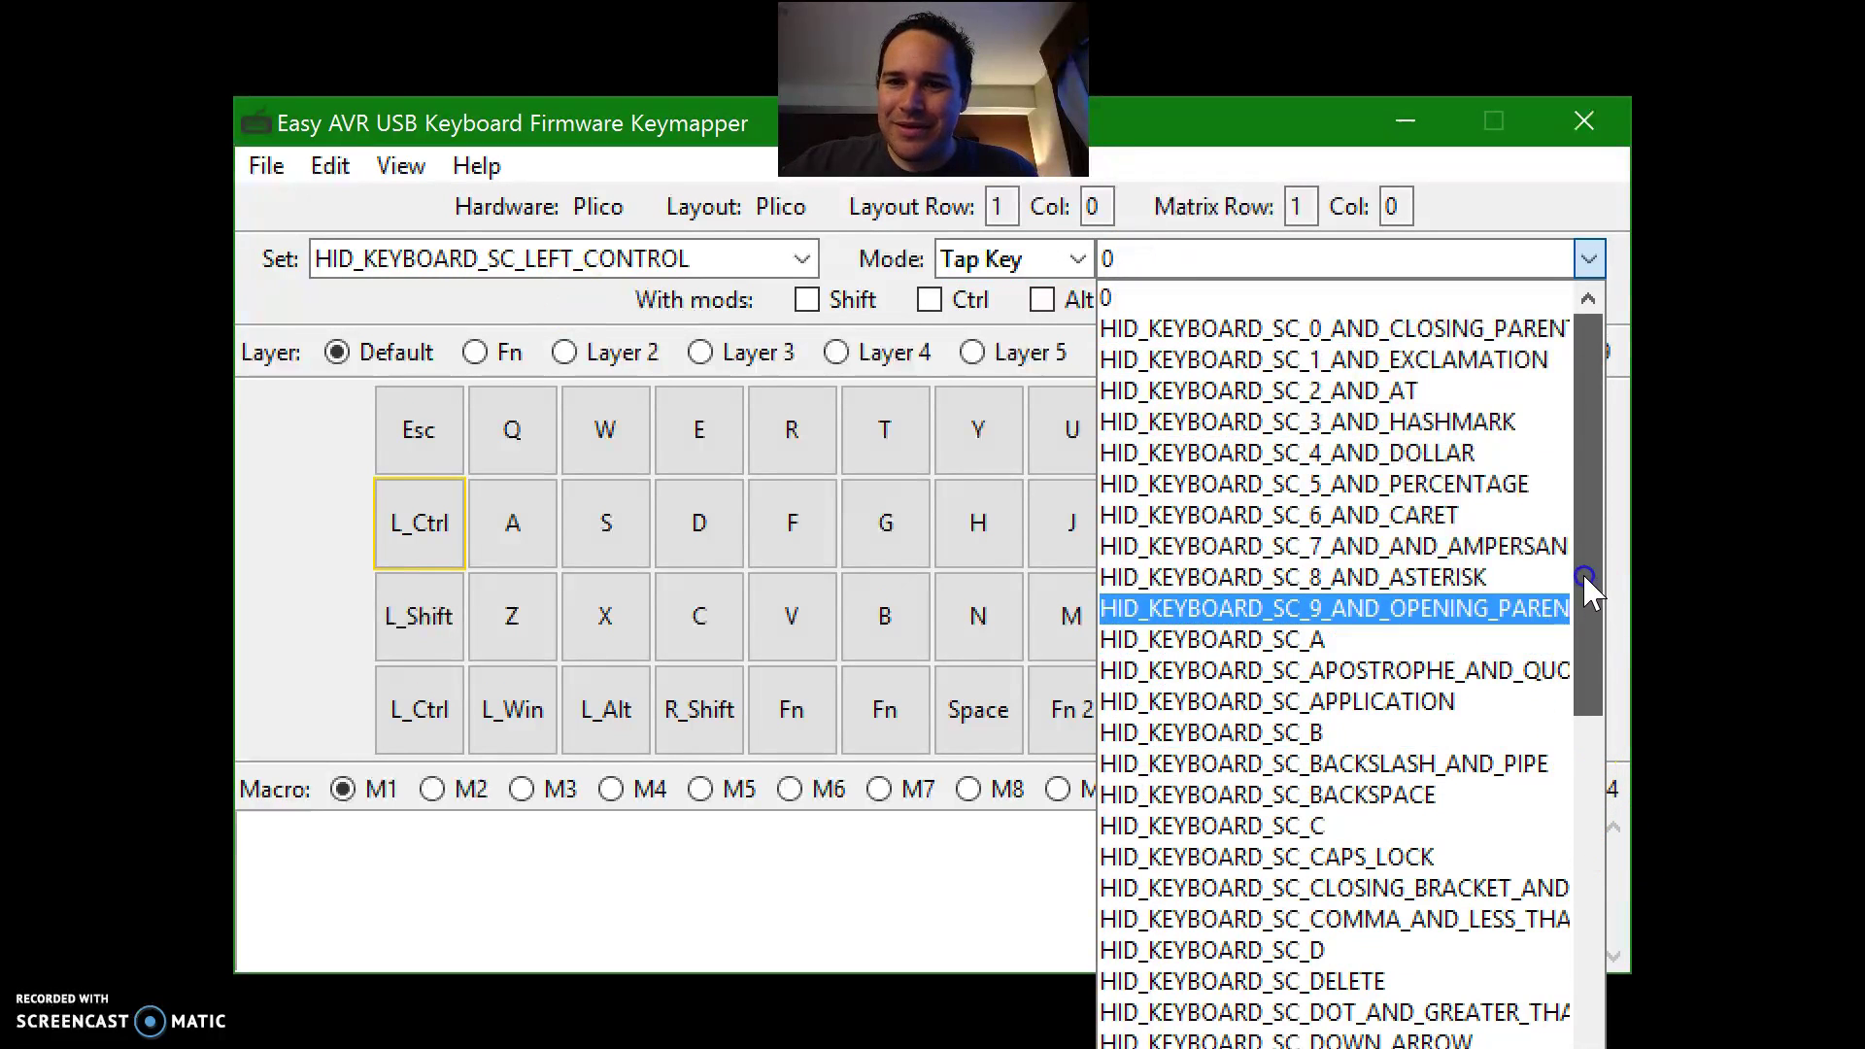
scroll(1585, 581, down, 3)
drag(1582, 679, 1580, 740)
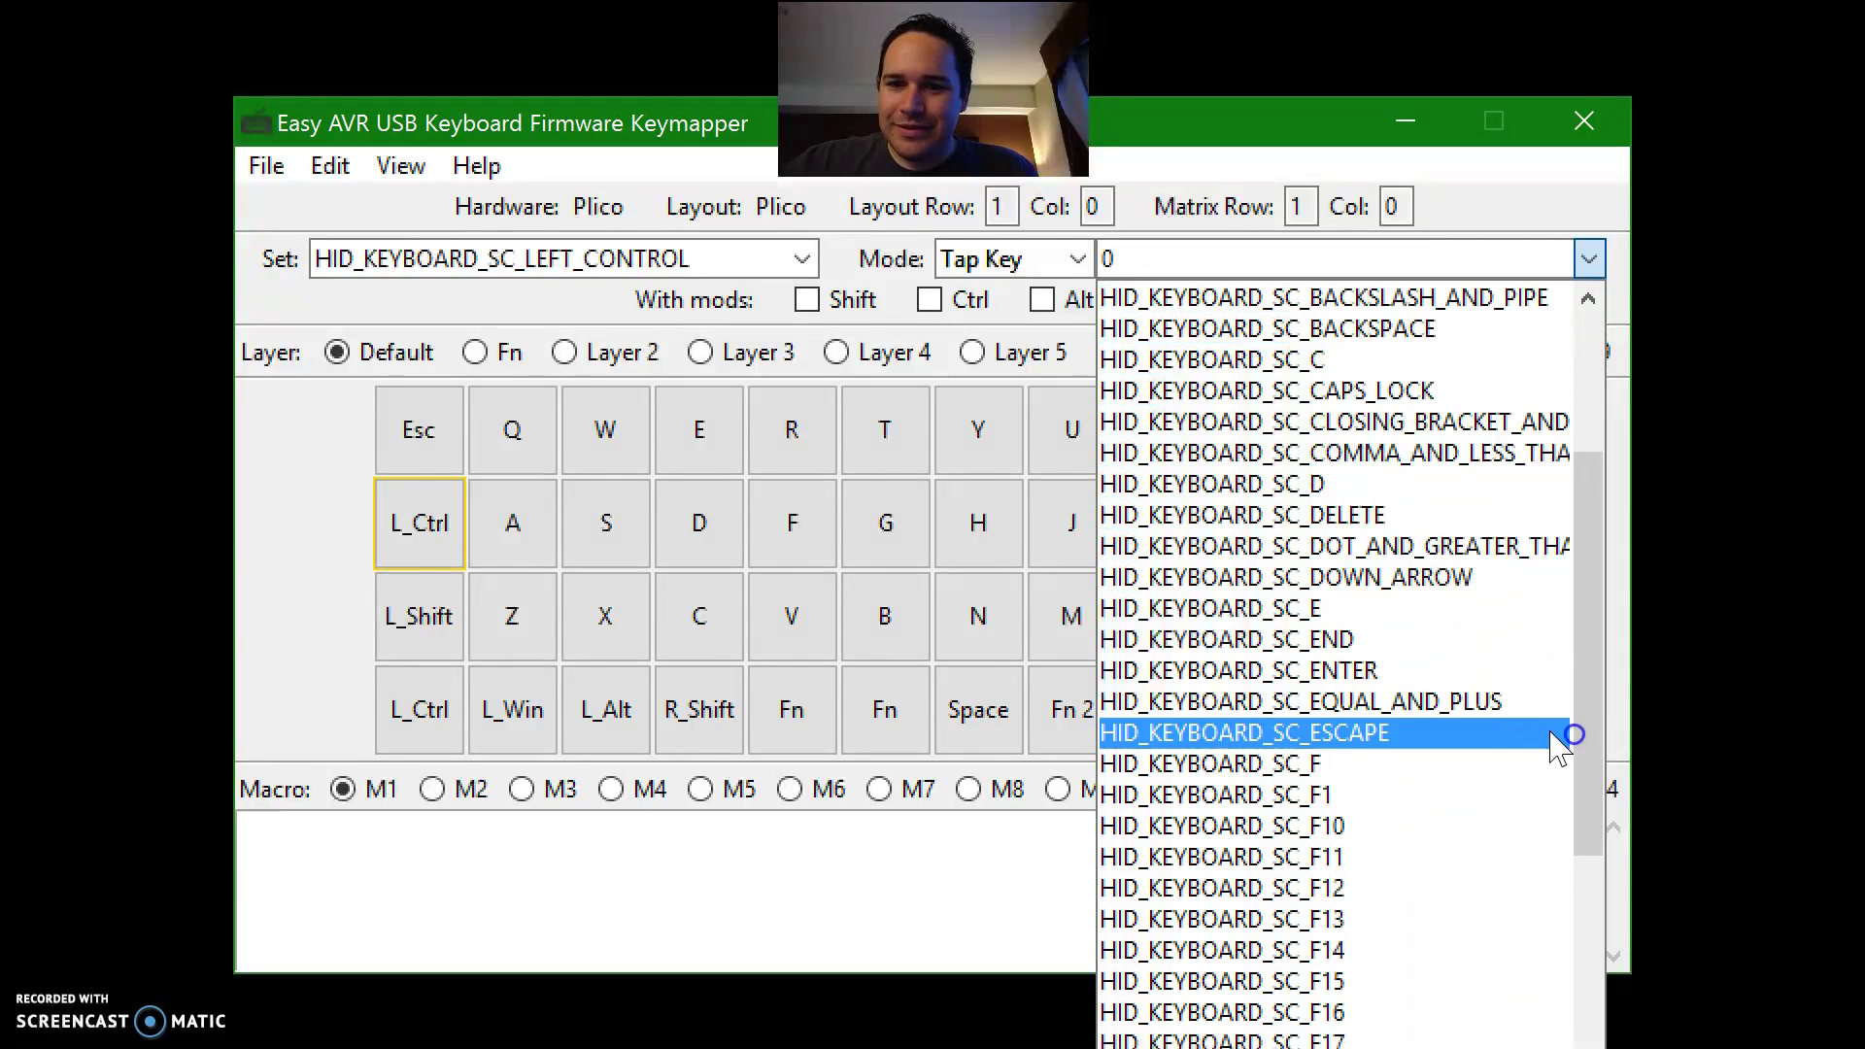
click(1386, 734)
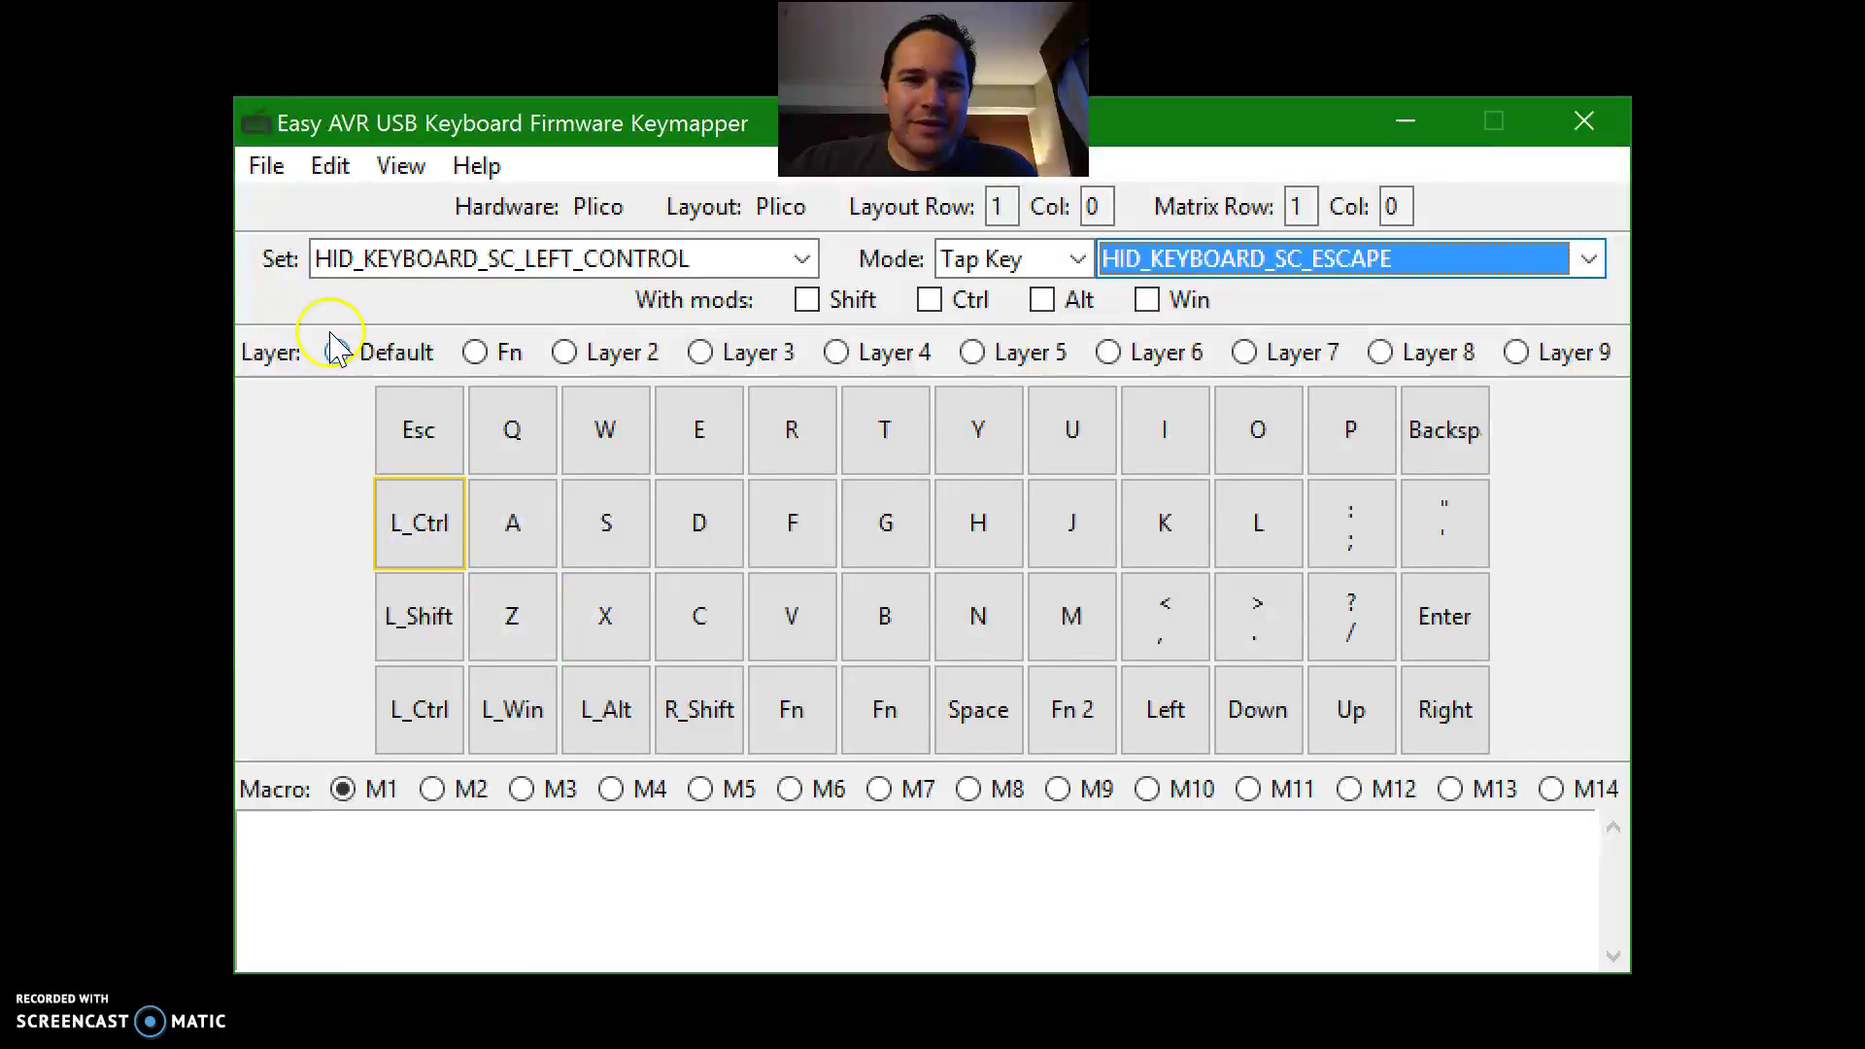
Step: Open the saved layout plico.dat, discarding the unsaved changes
click(266, 166)
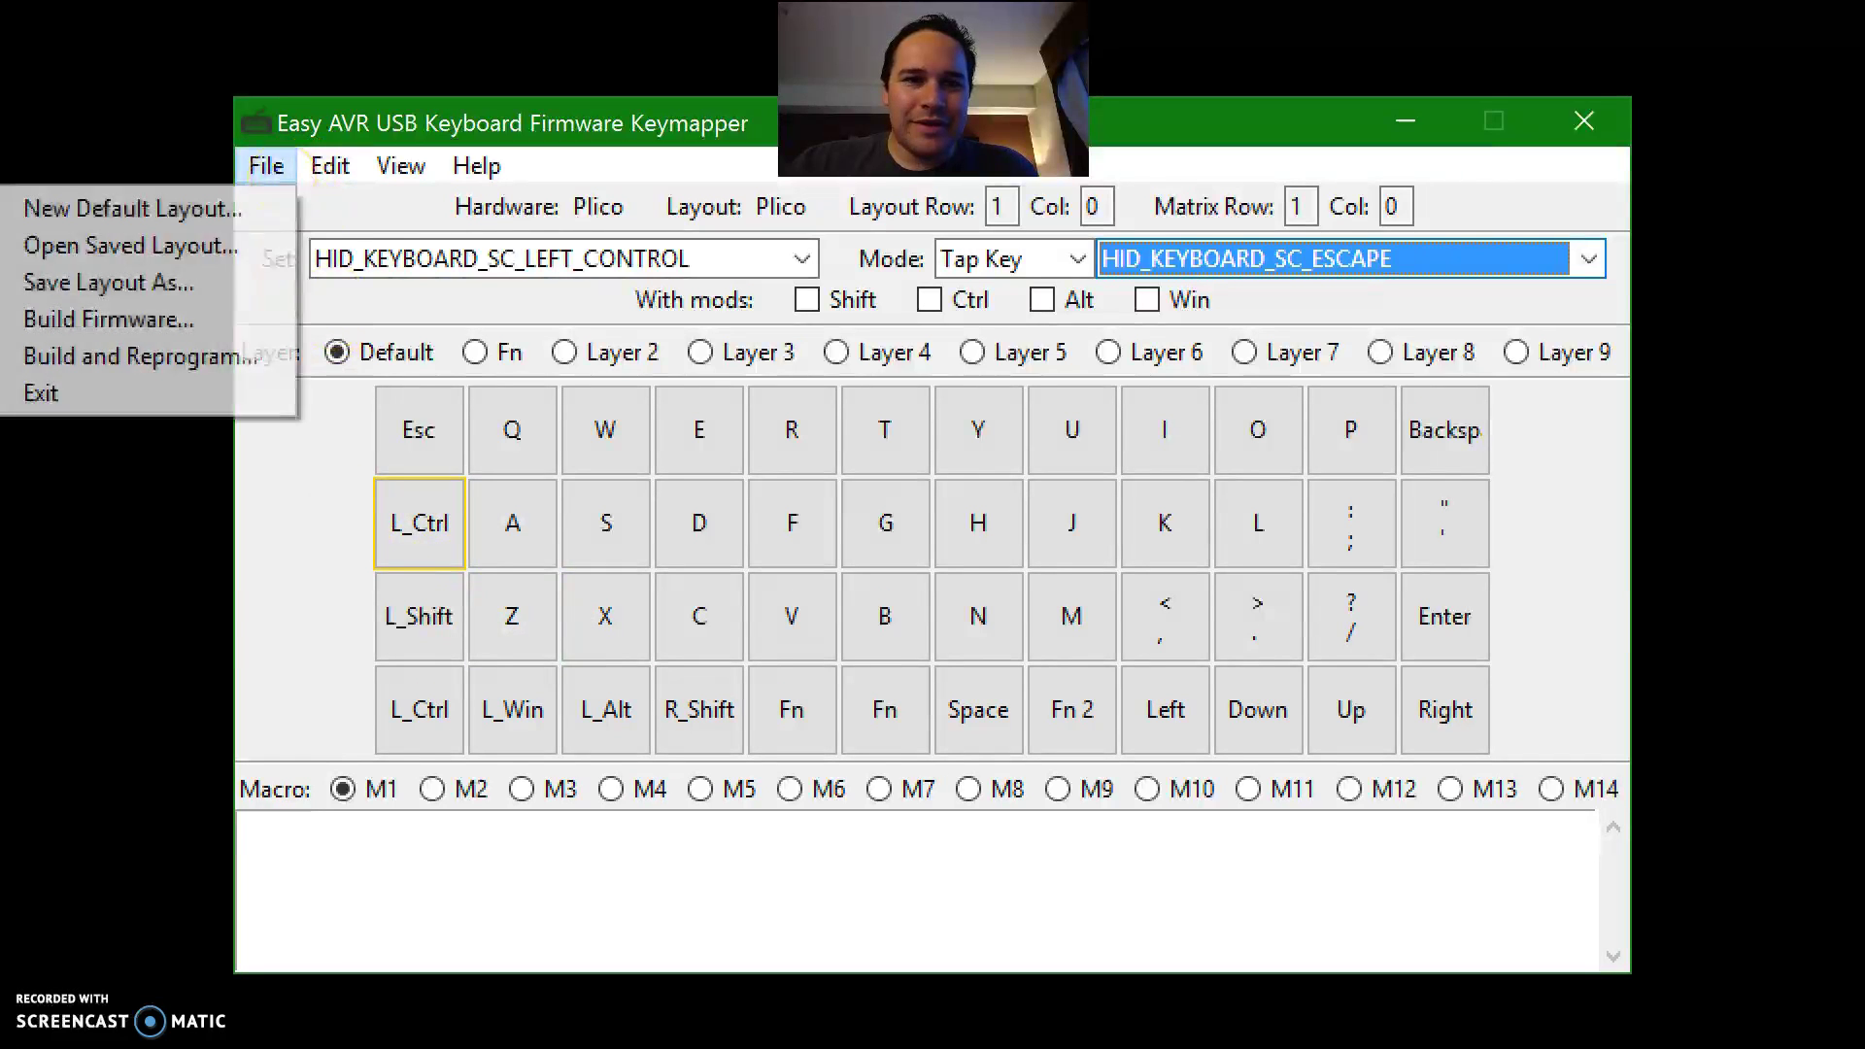
click(241, 249)
click(874, 987)
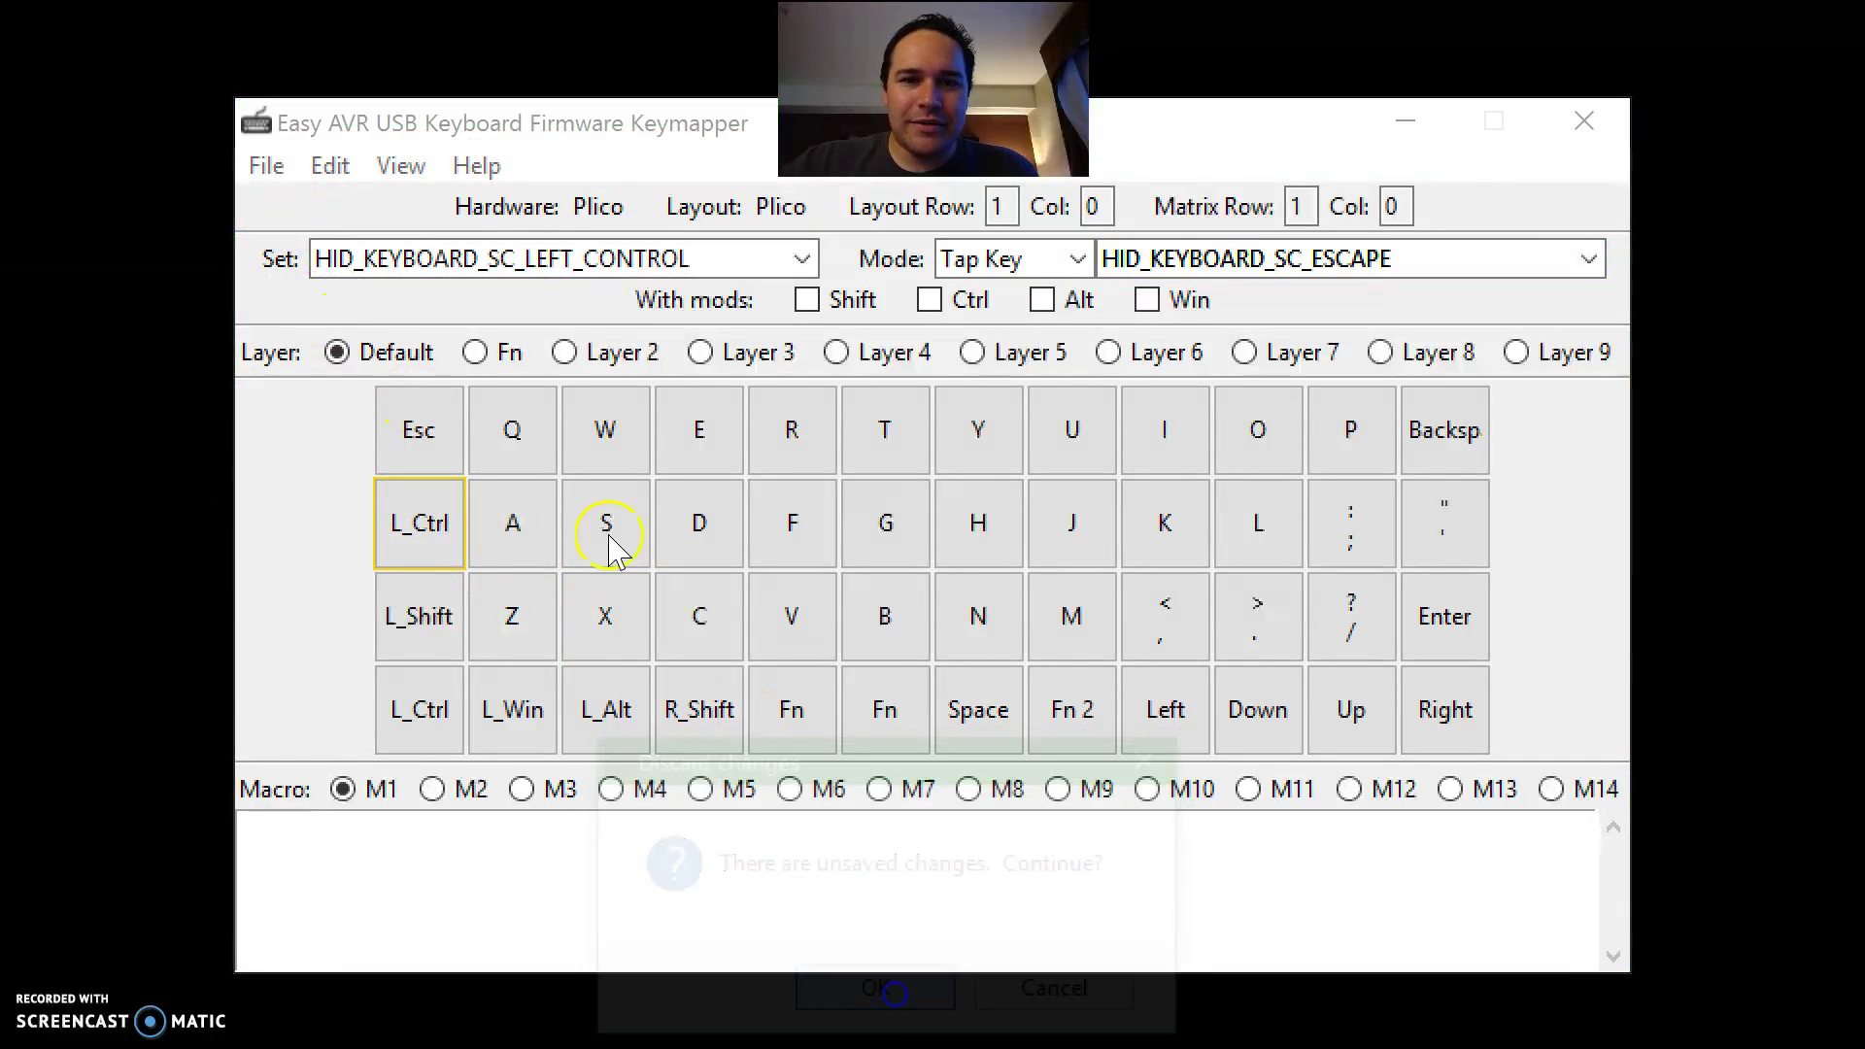
double_click(524, 418)
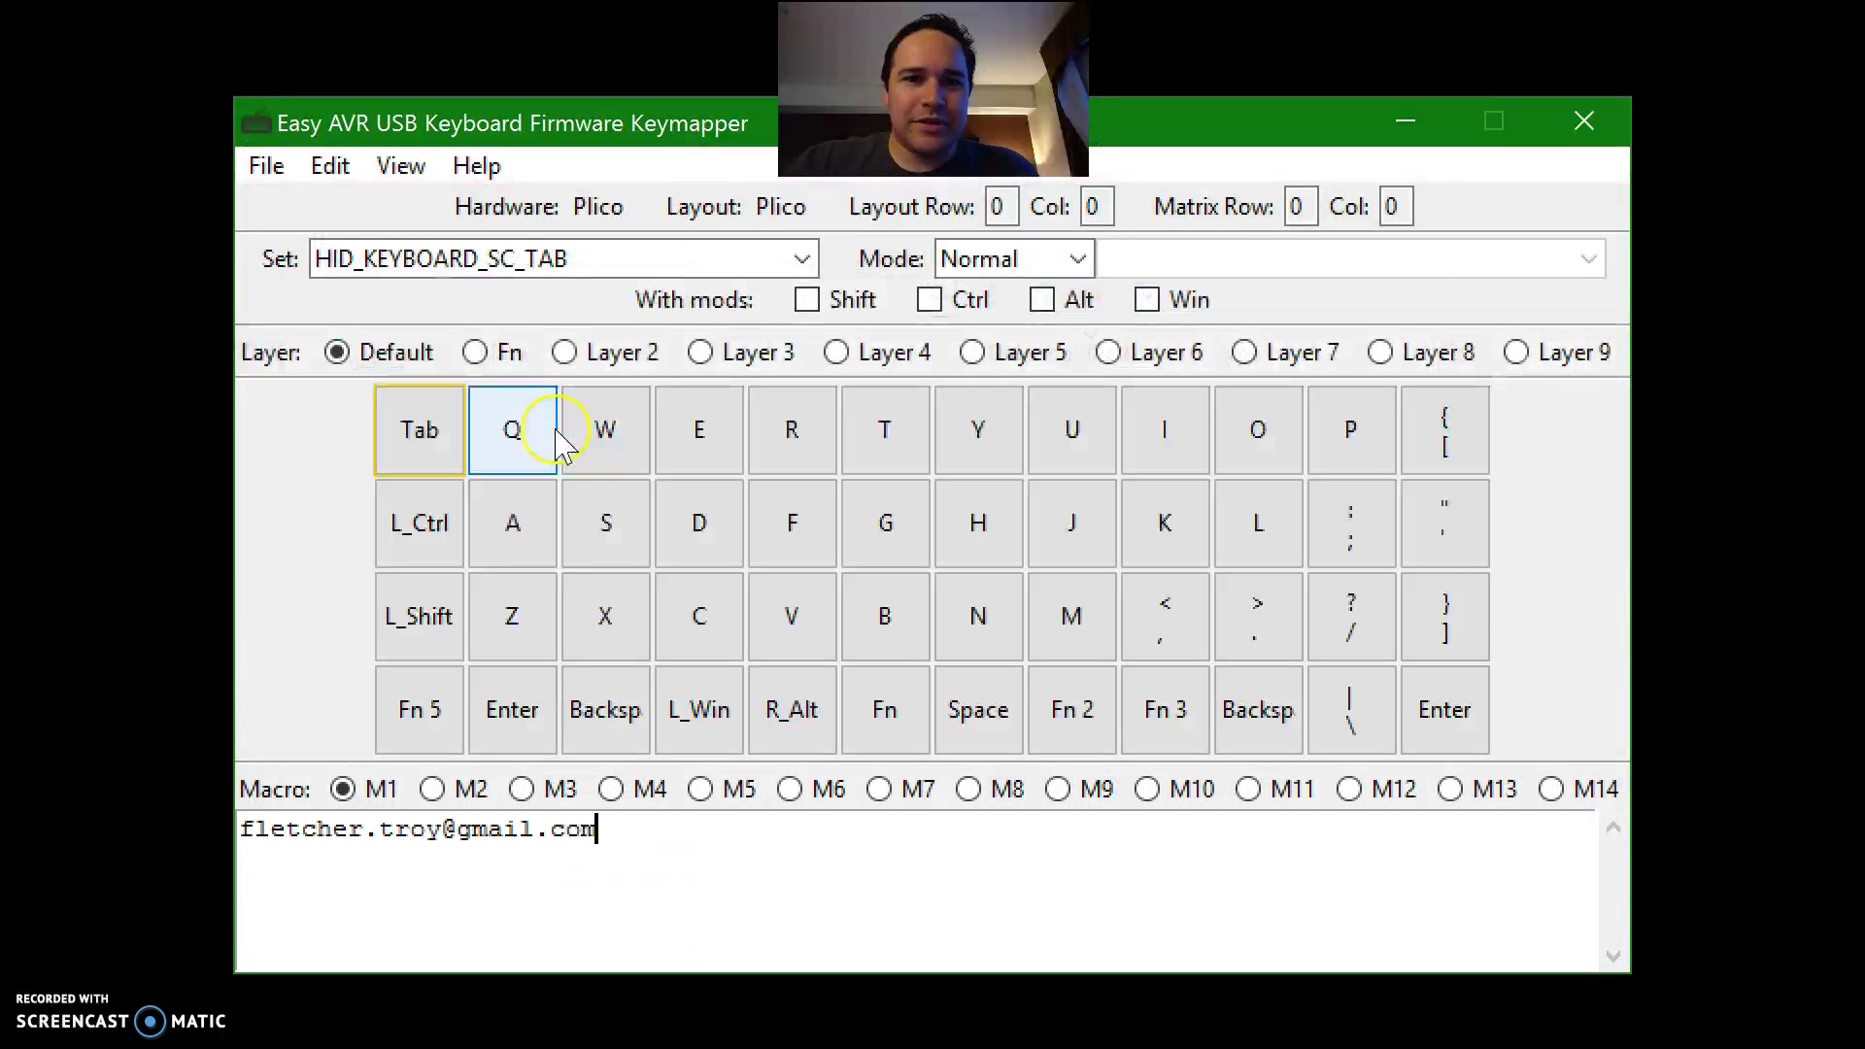
Step: Check the second-row L_Ctrl key's tap setting and remove the Shift modifier from the bottom-row Fn key
click(416, 537)
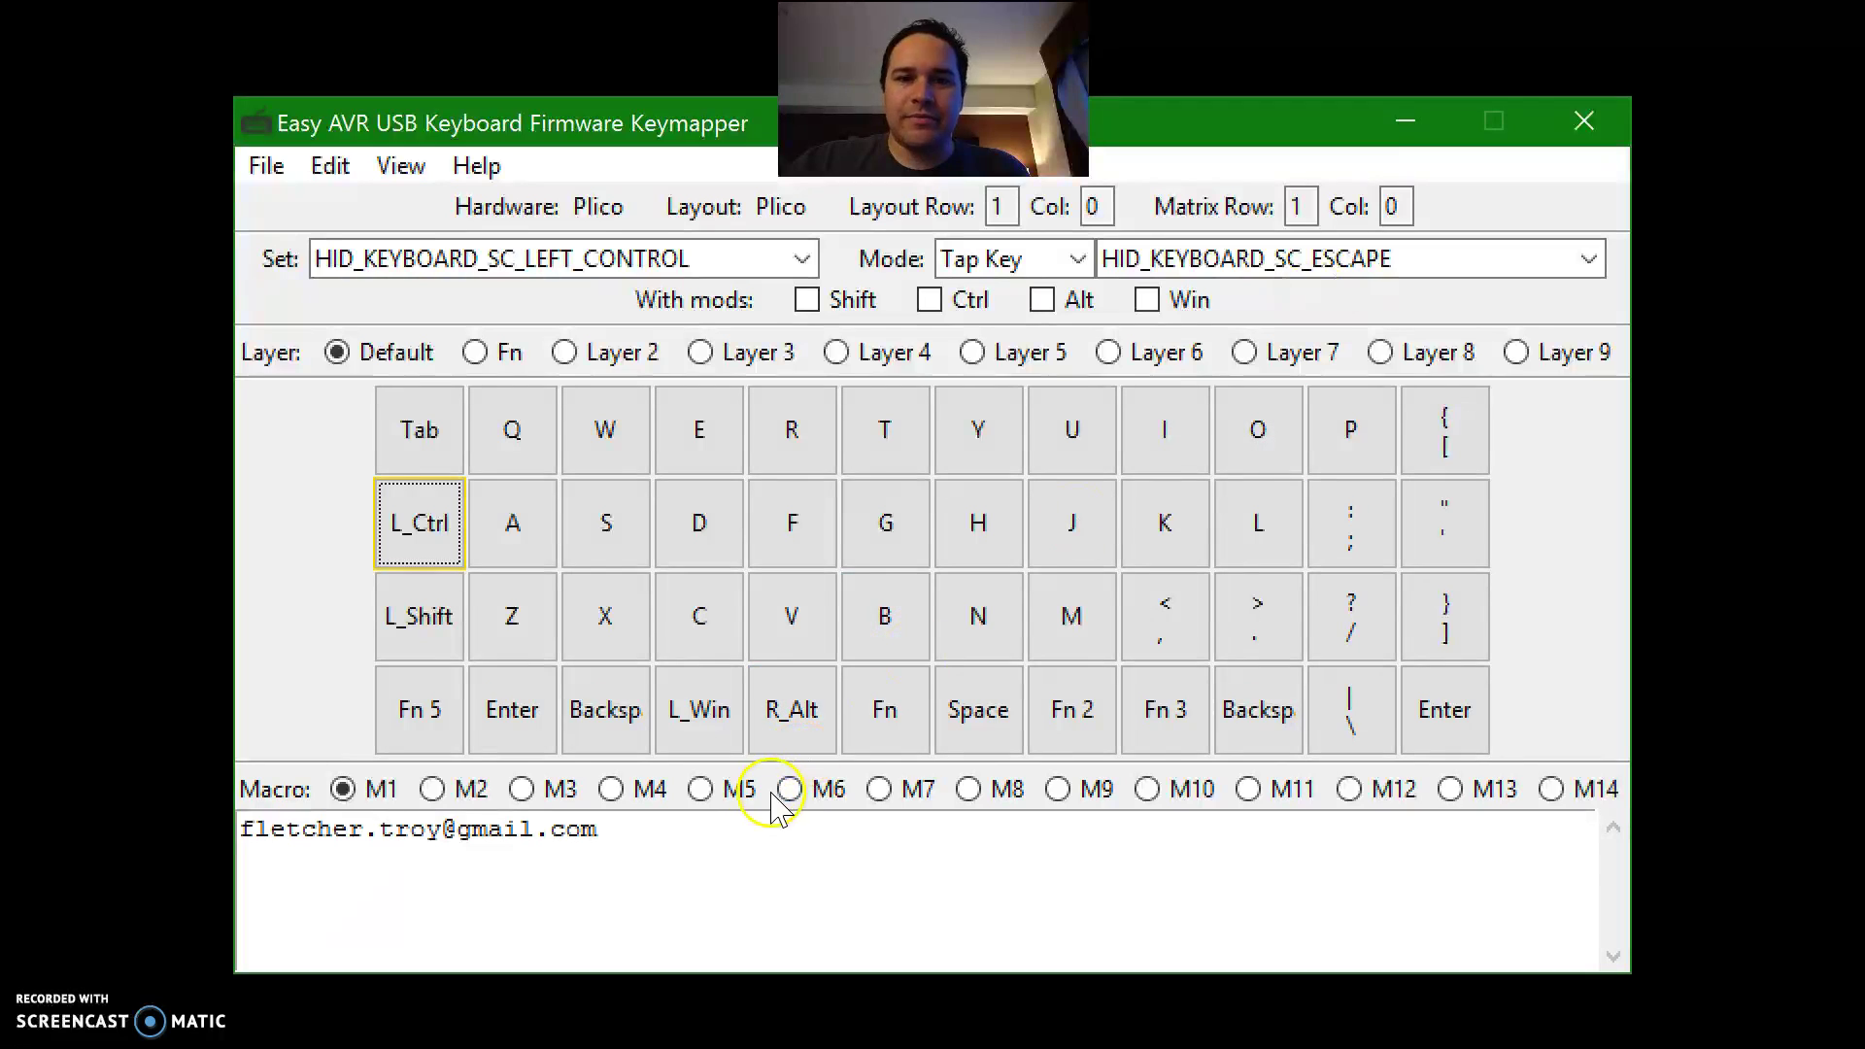
click(881, 724)
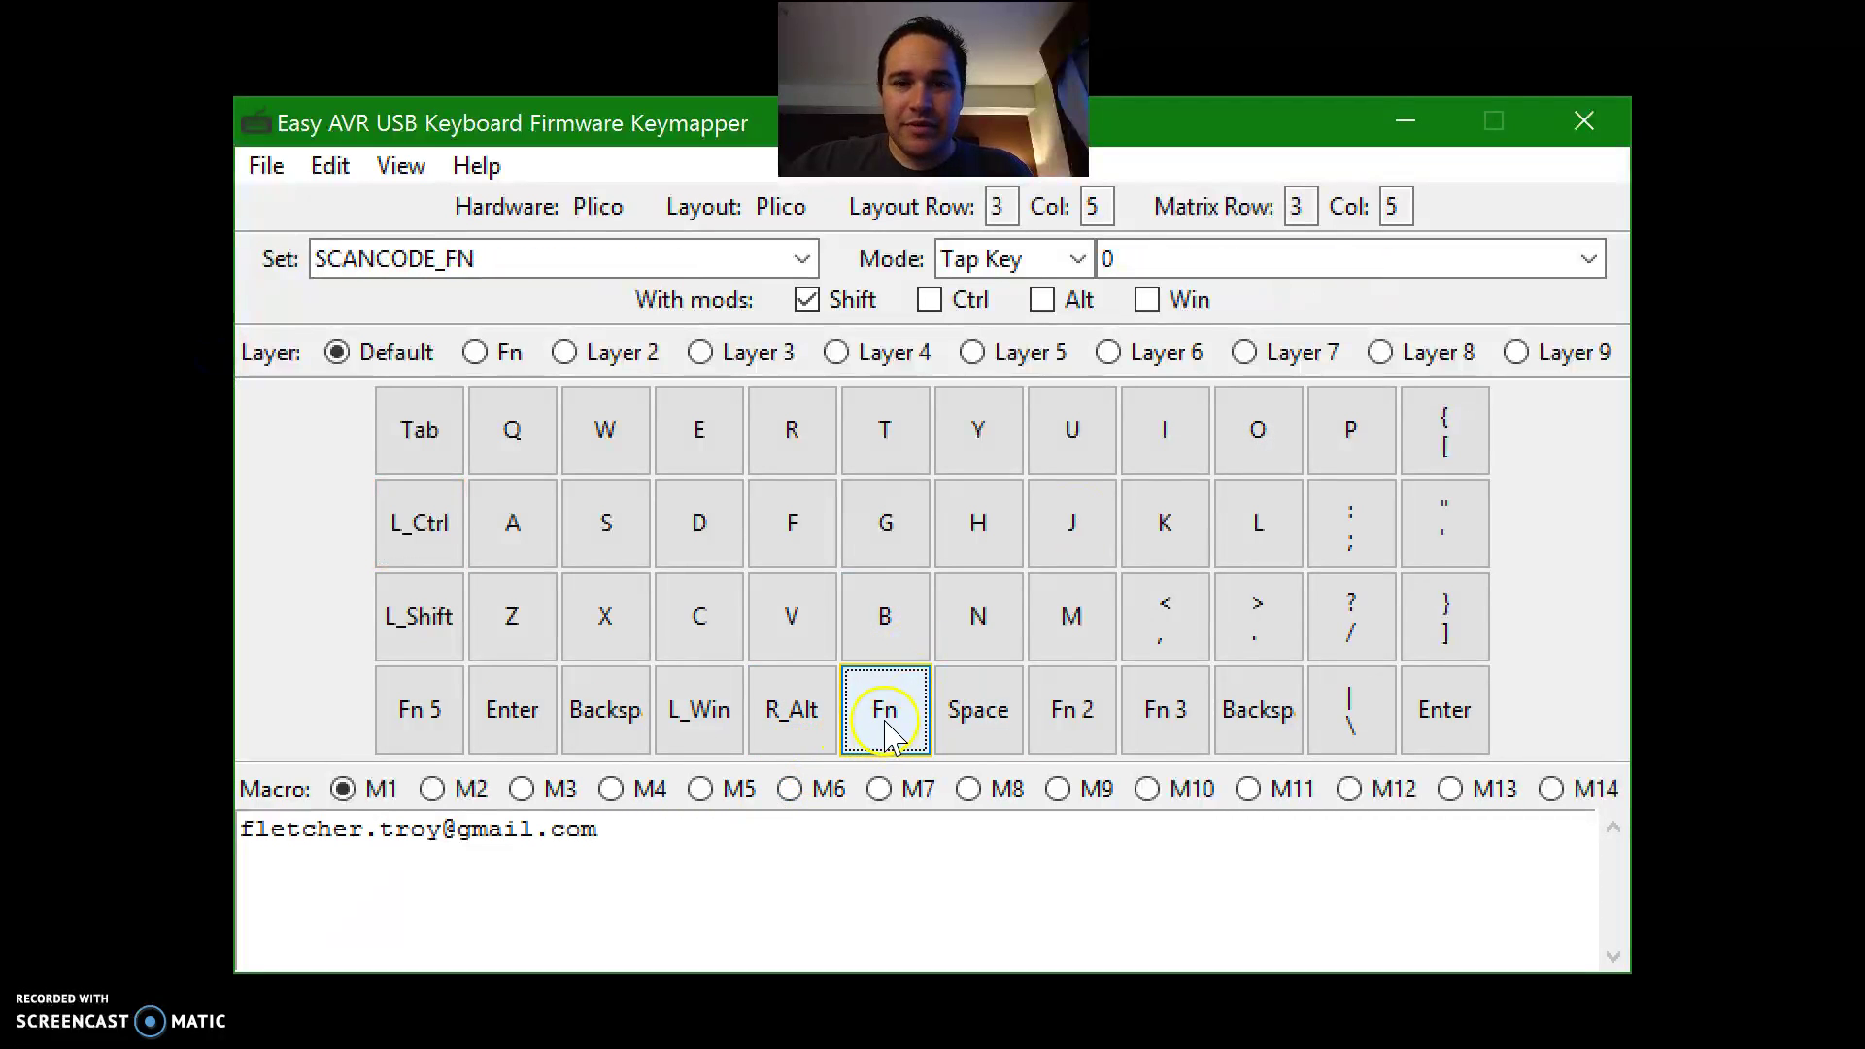
click(807, 301)
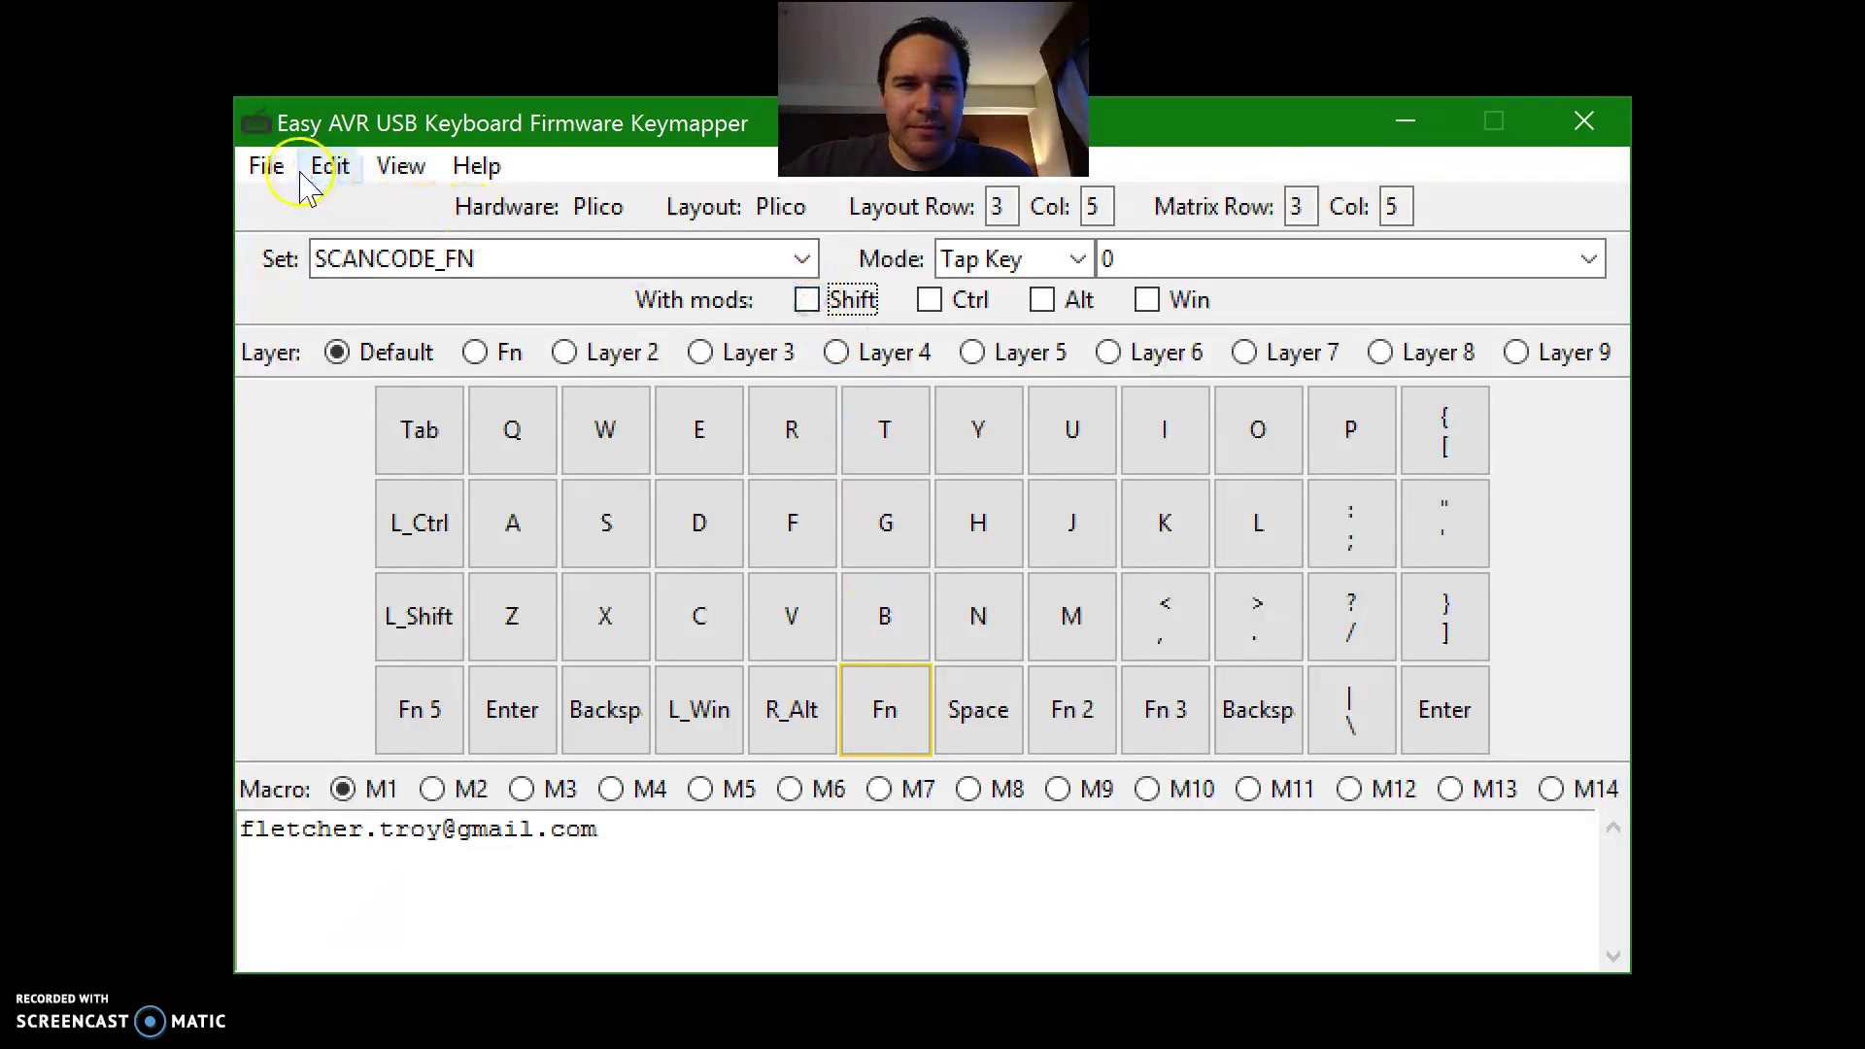
Step: Save the edited layout over the existing plico.dat file
click(268, 167)
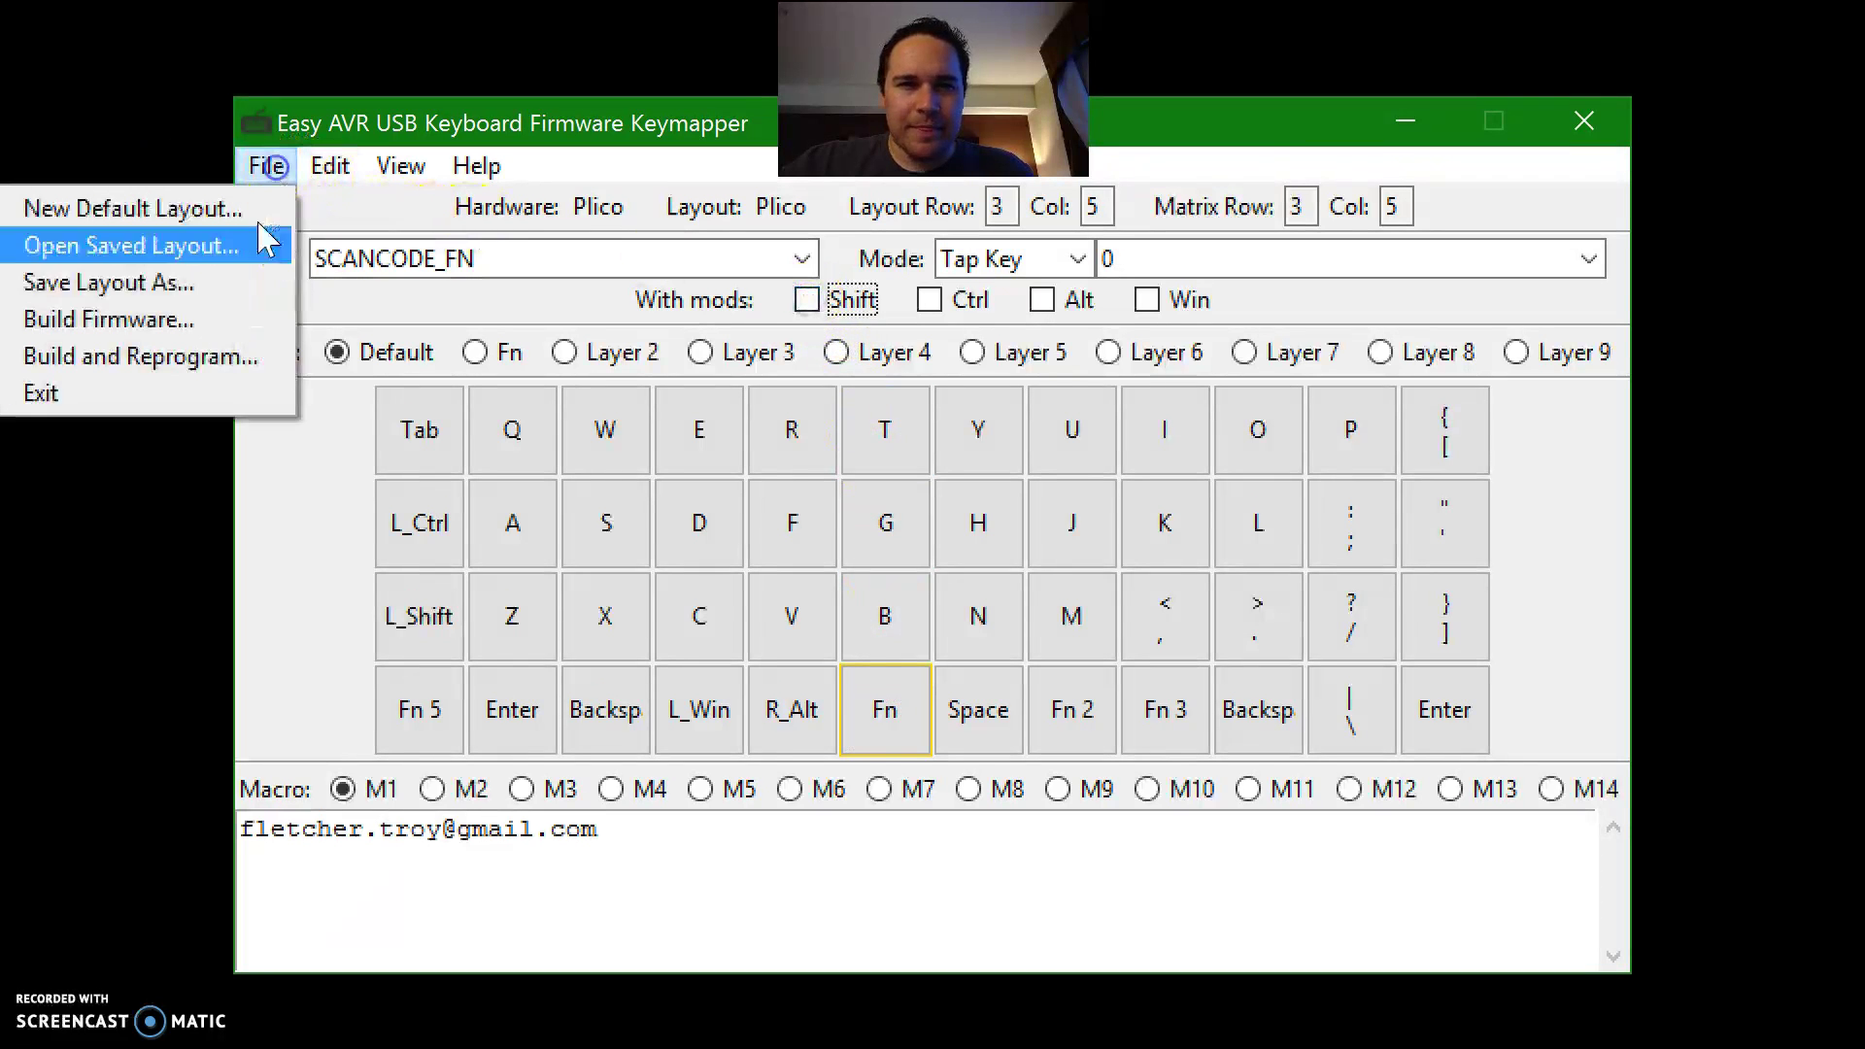
click(171, 281)
click(593, 419)
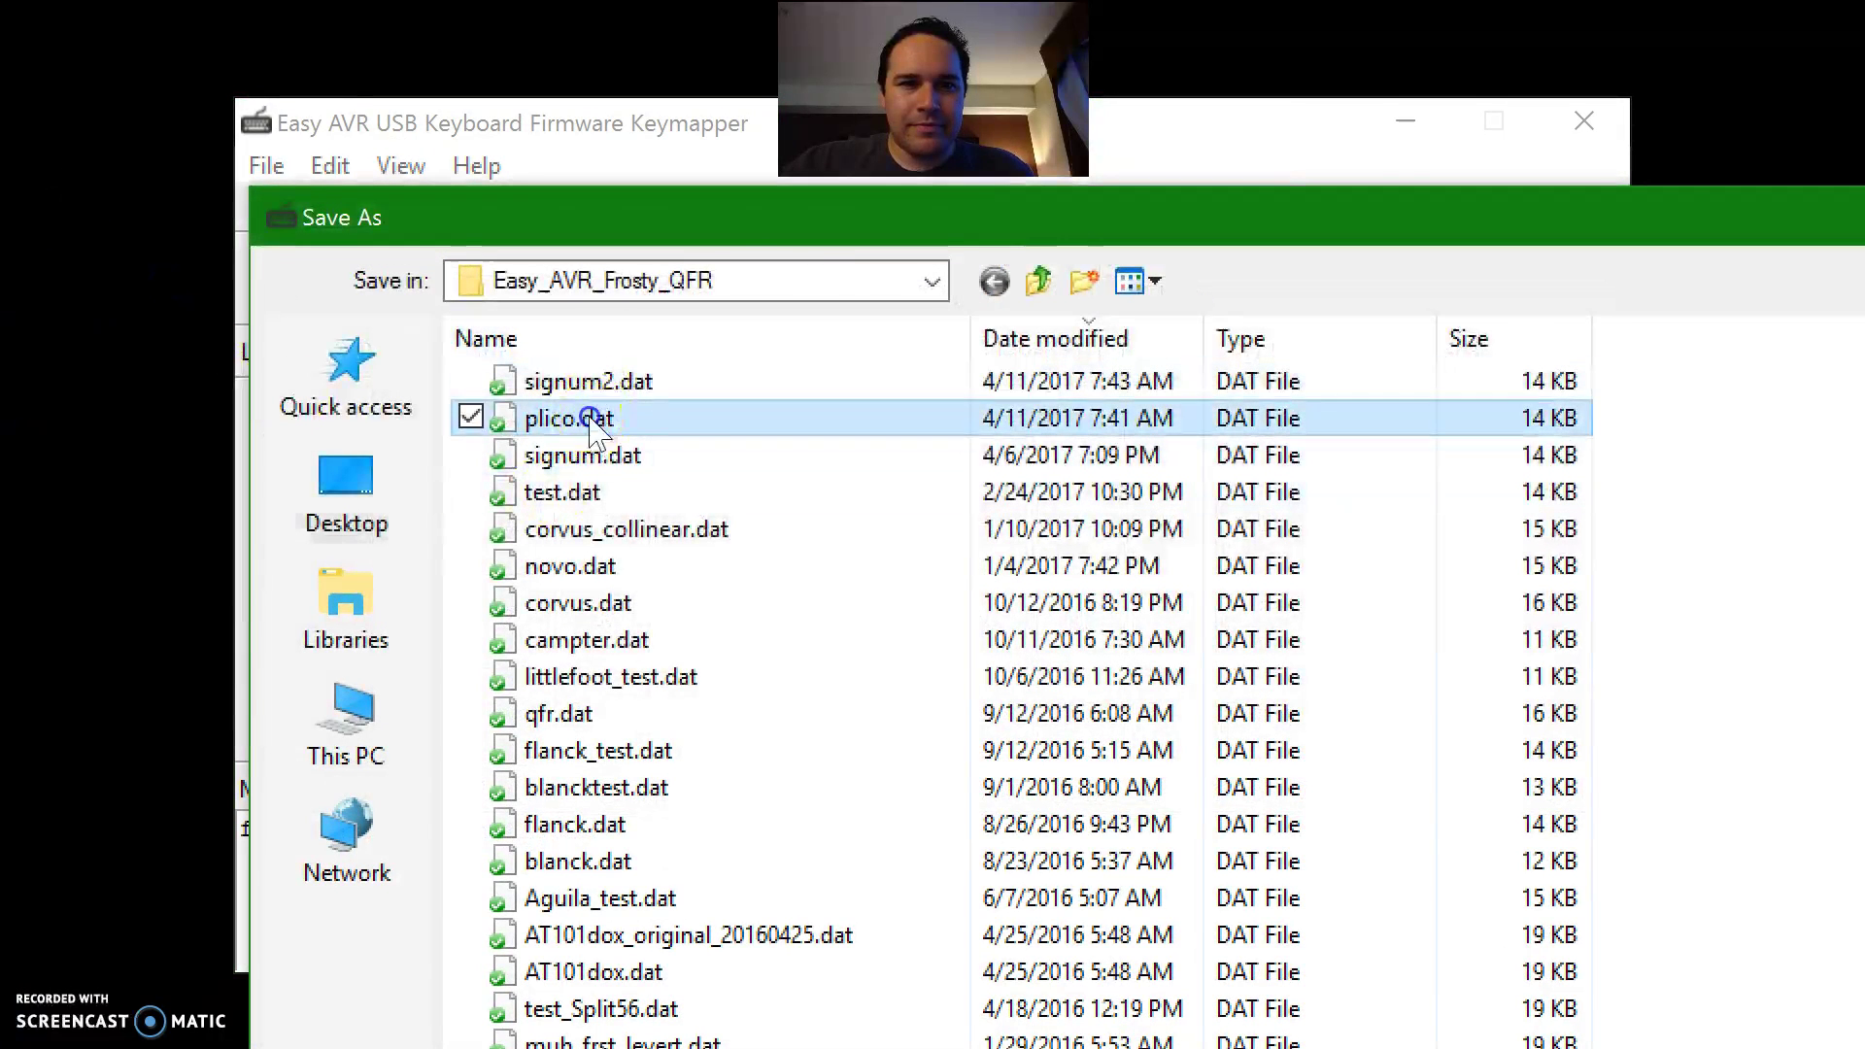
click(589, 419)
click(1002, 871)
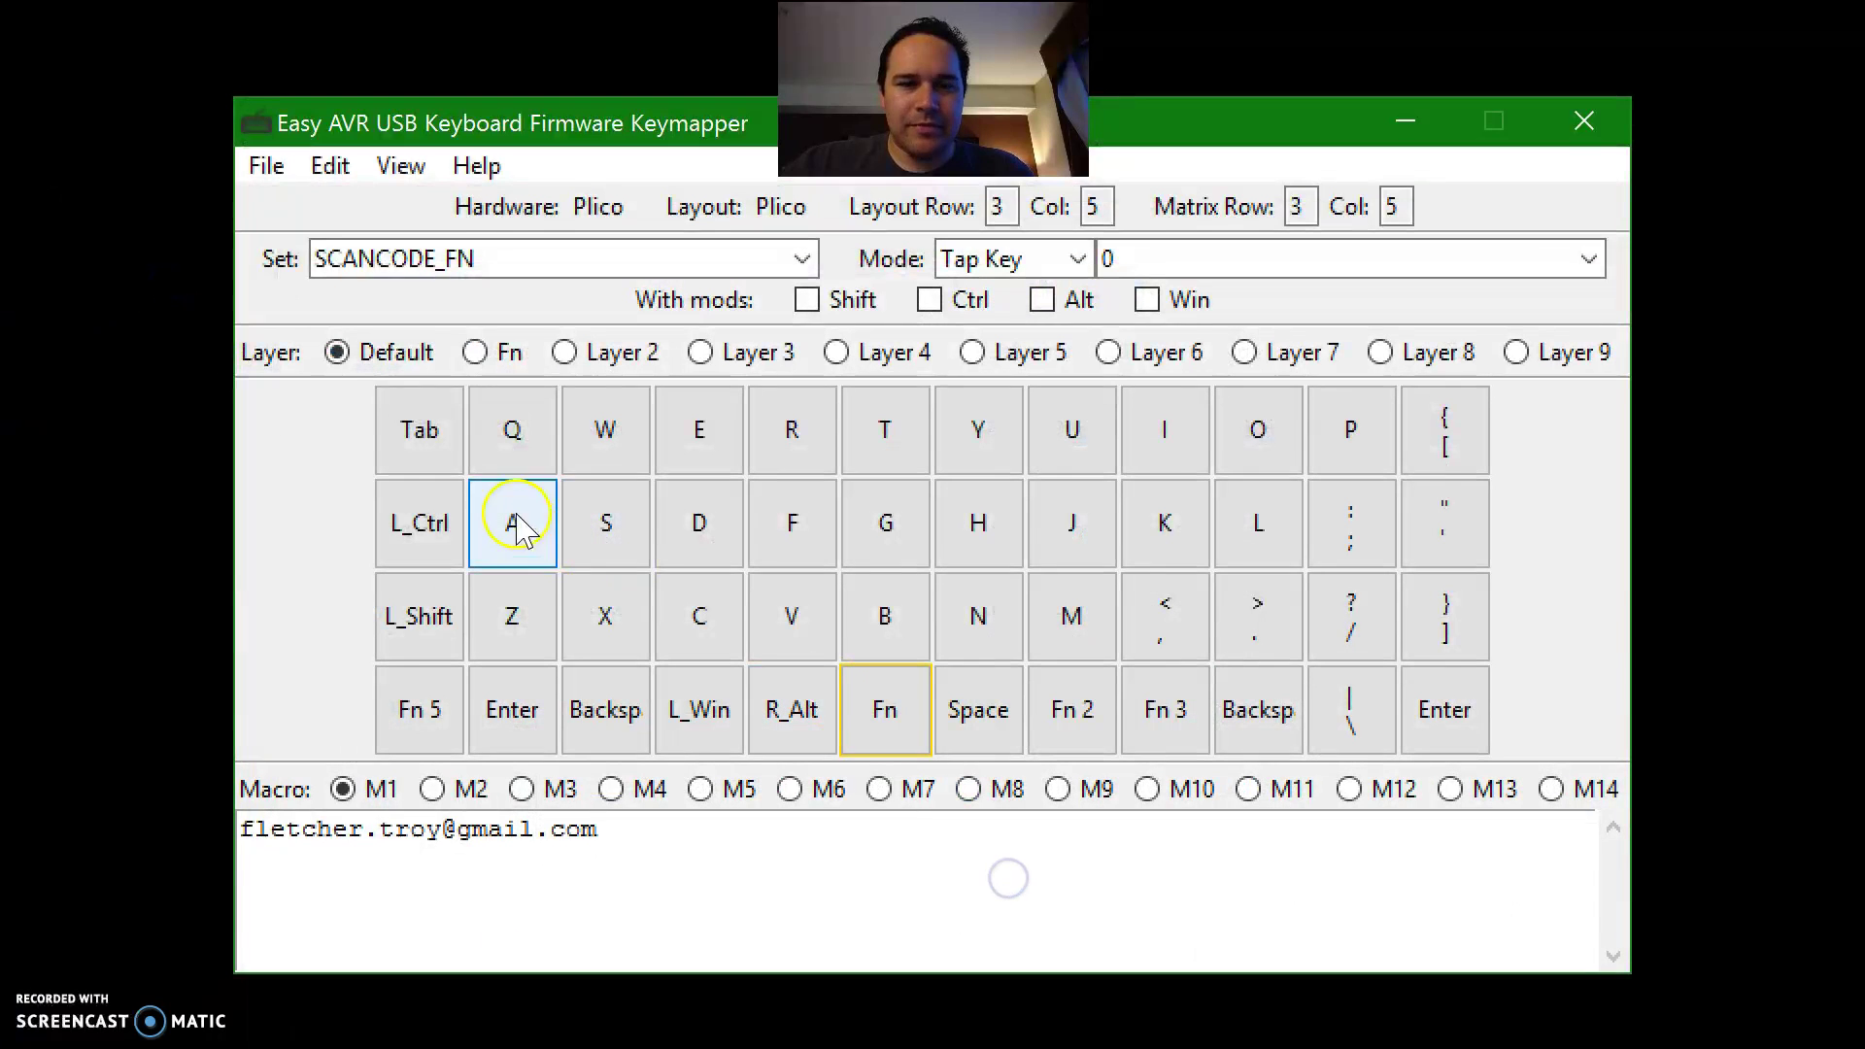
click(266, 165)
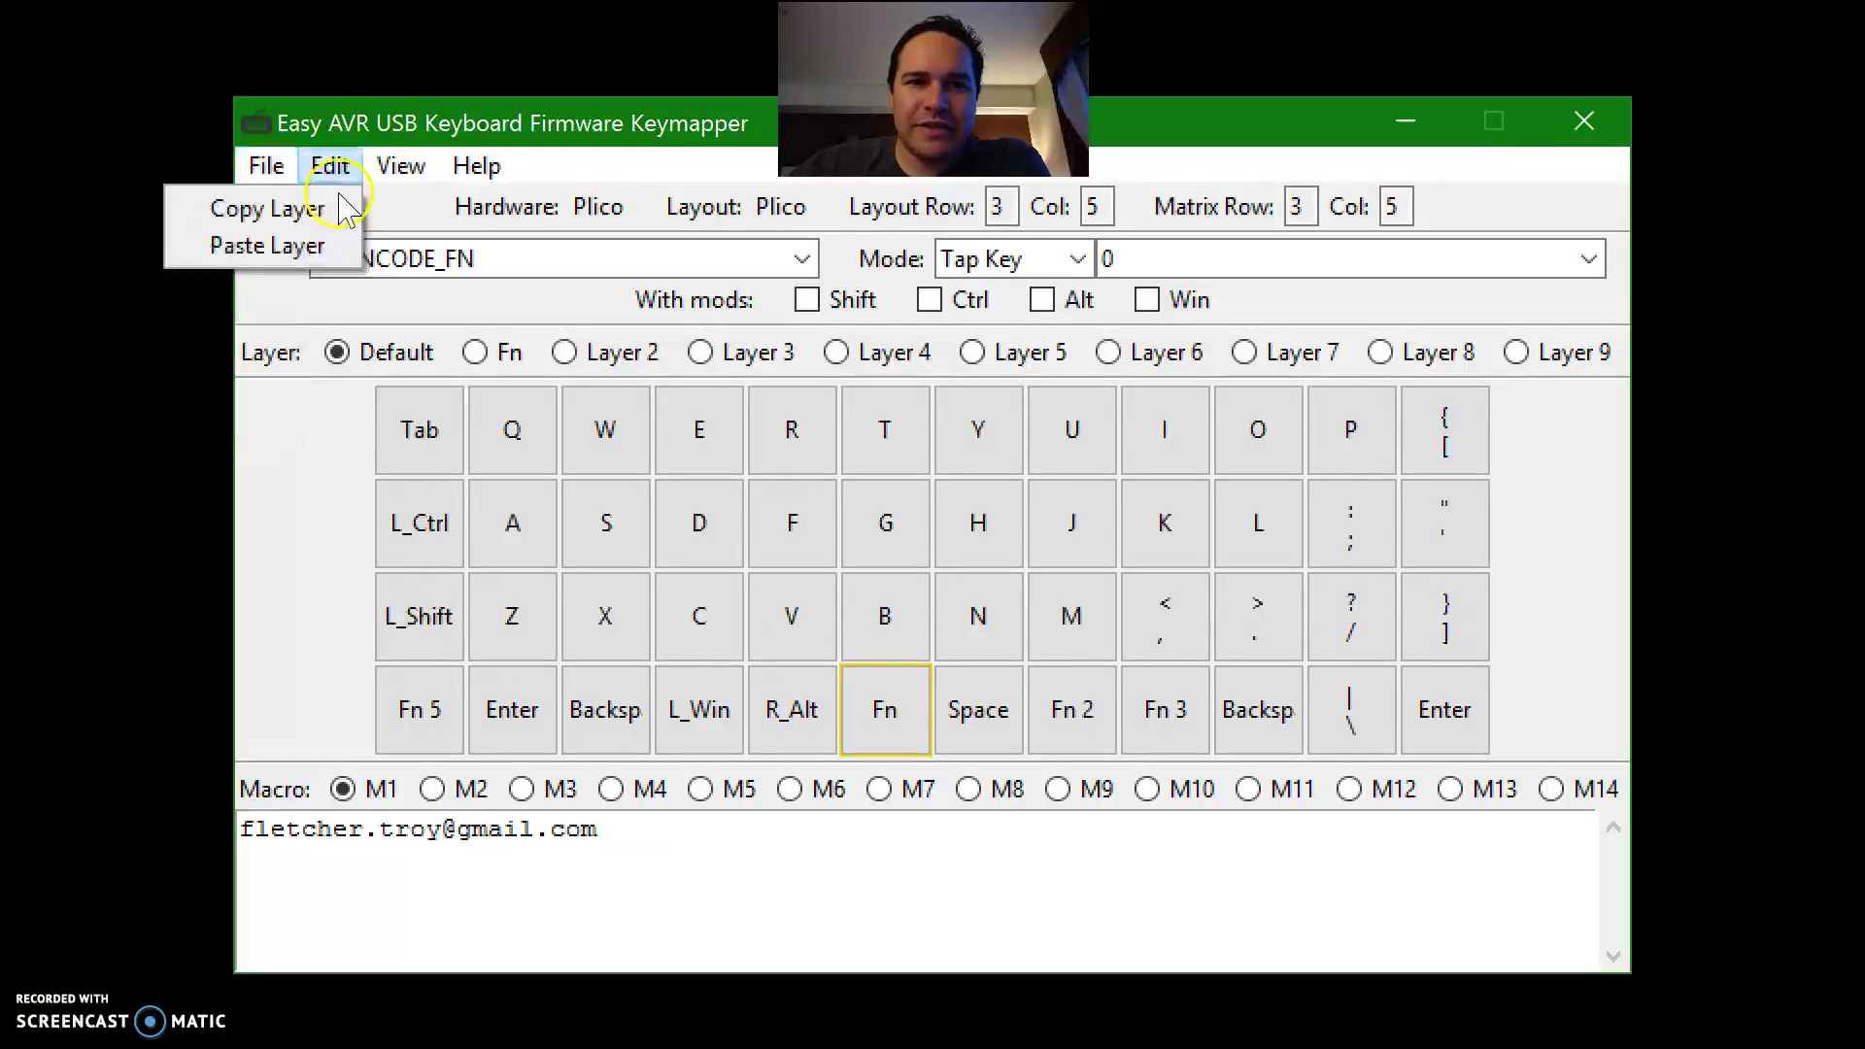
click(342, 199)
click(338, 220)
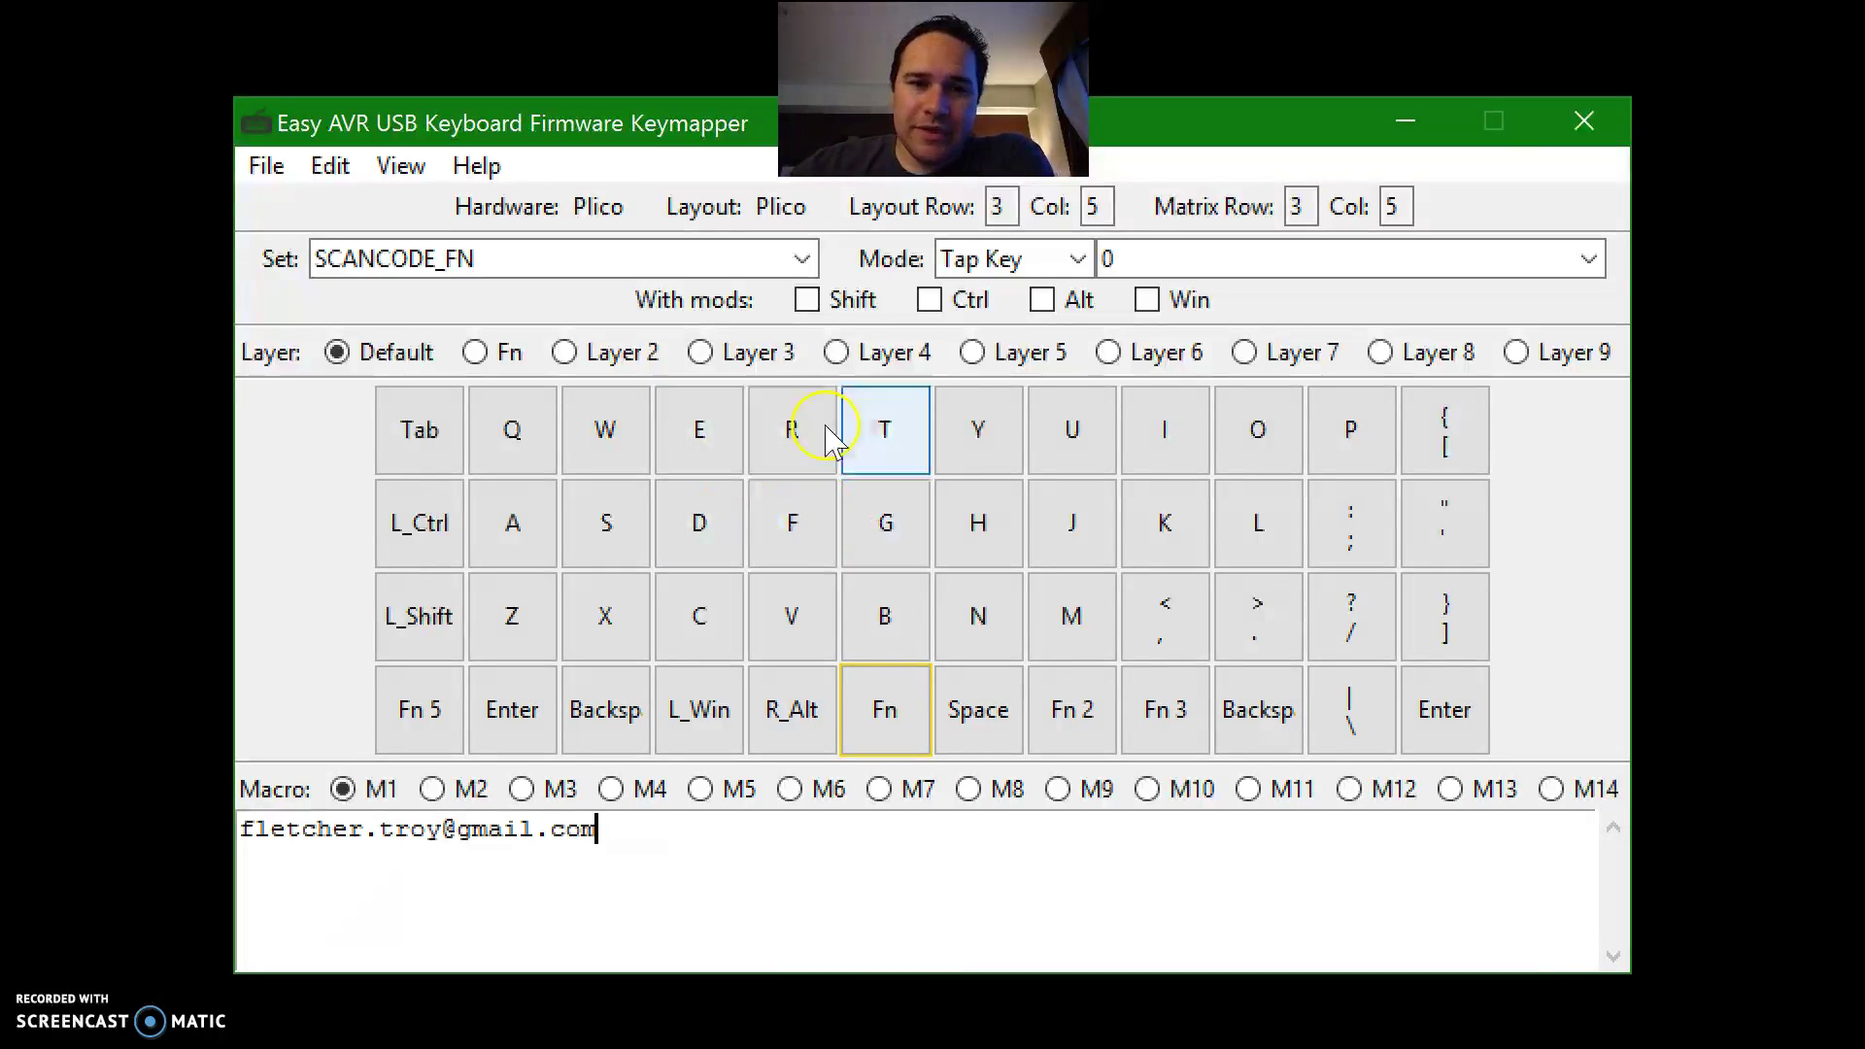
click(934, 551)
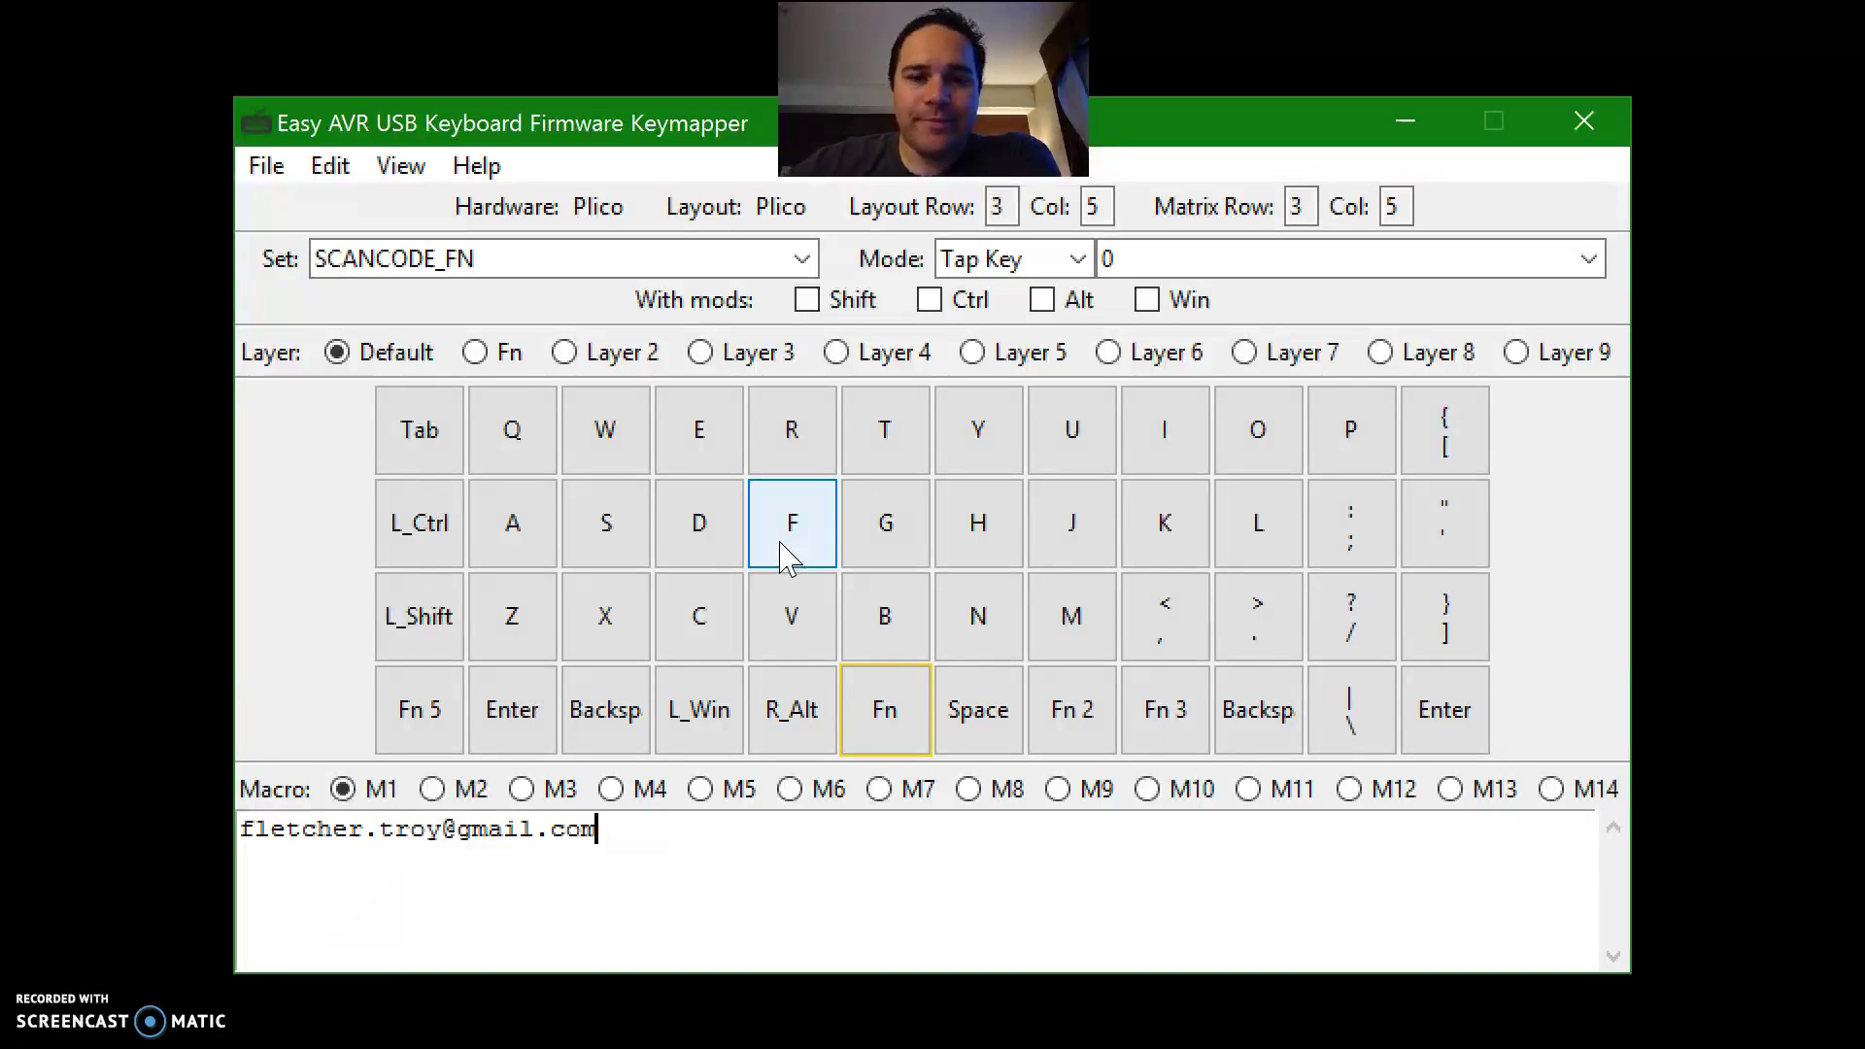
click(834, 662)
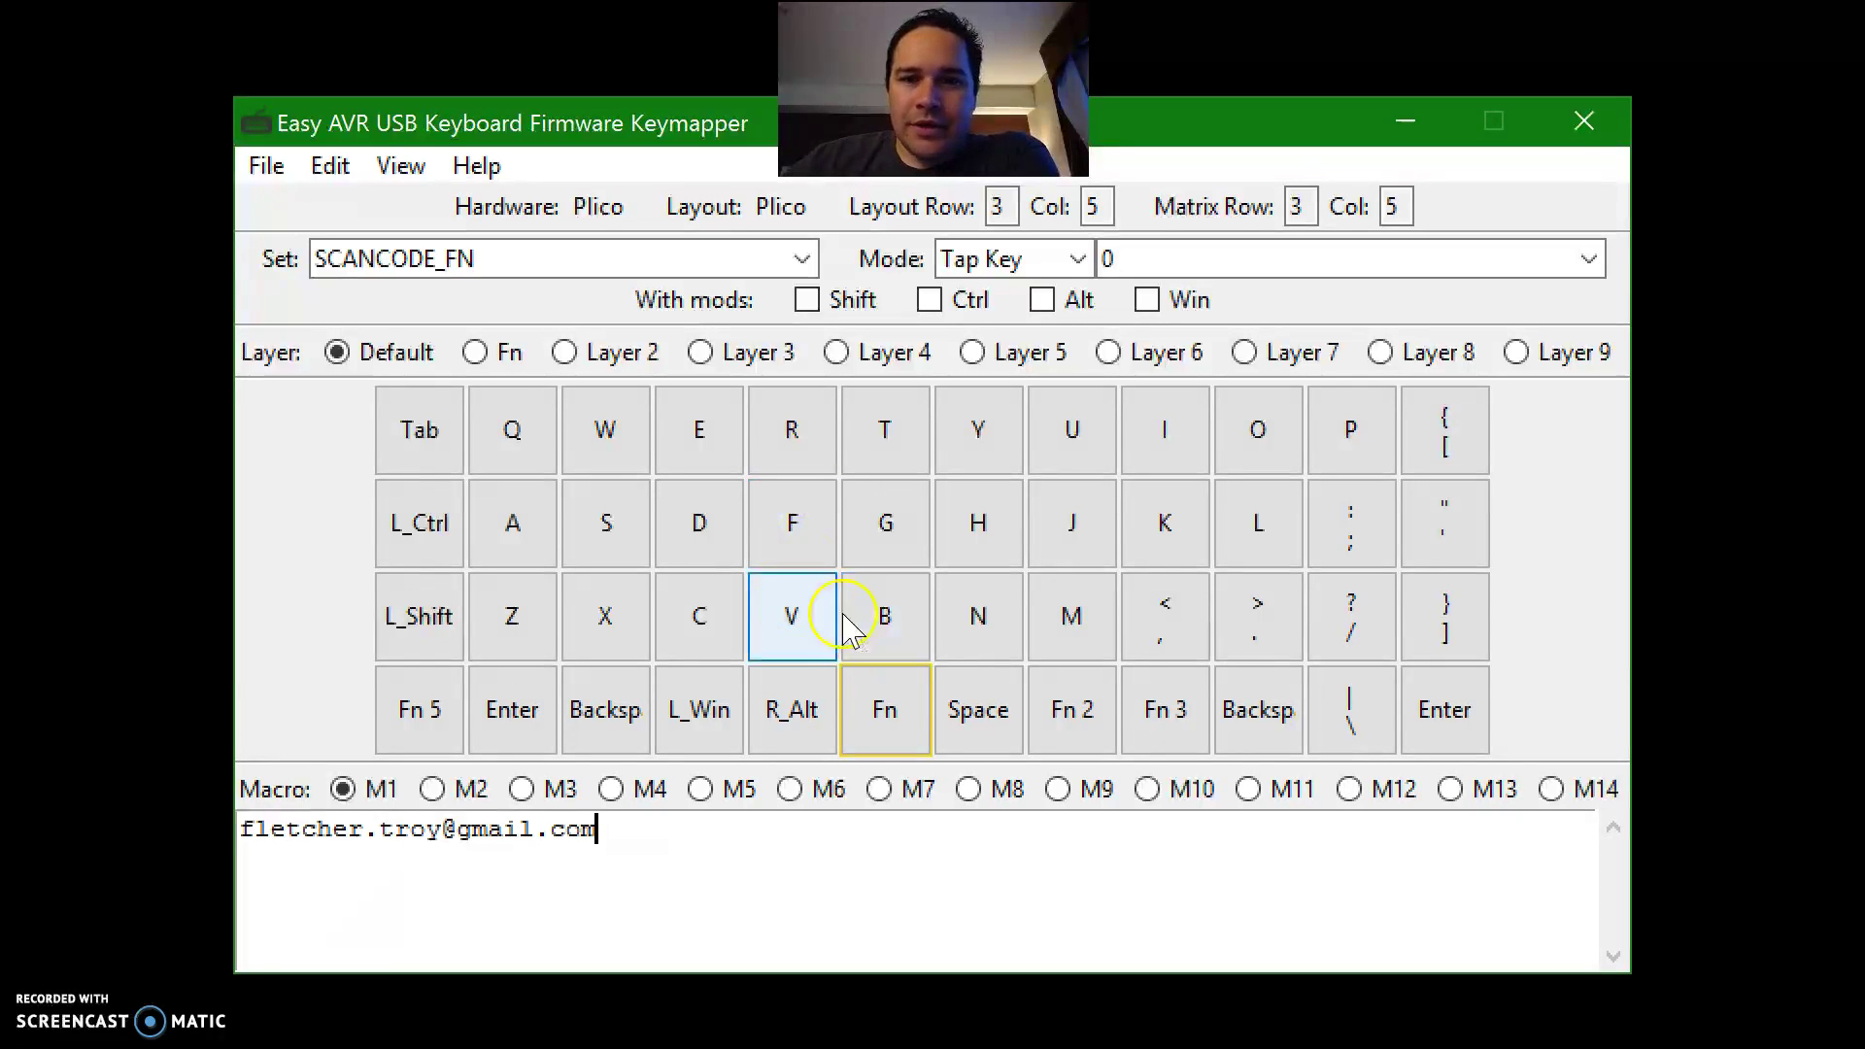
click(701, 526)
key(s)
key(d)
key(f)
key(d)
click(726, 586)
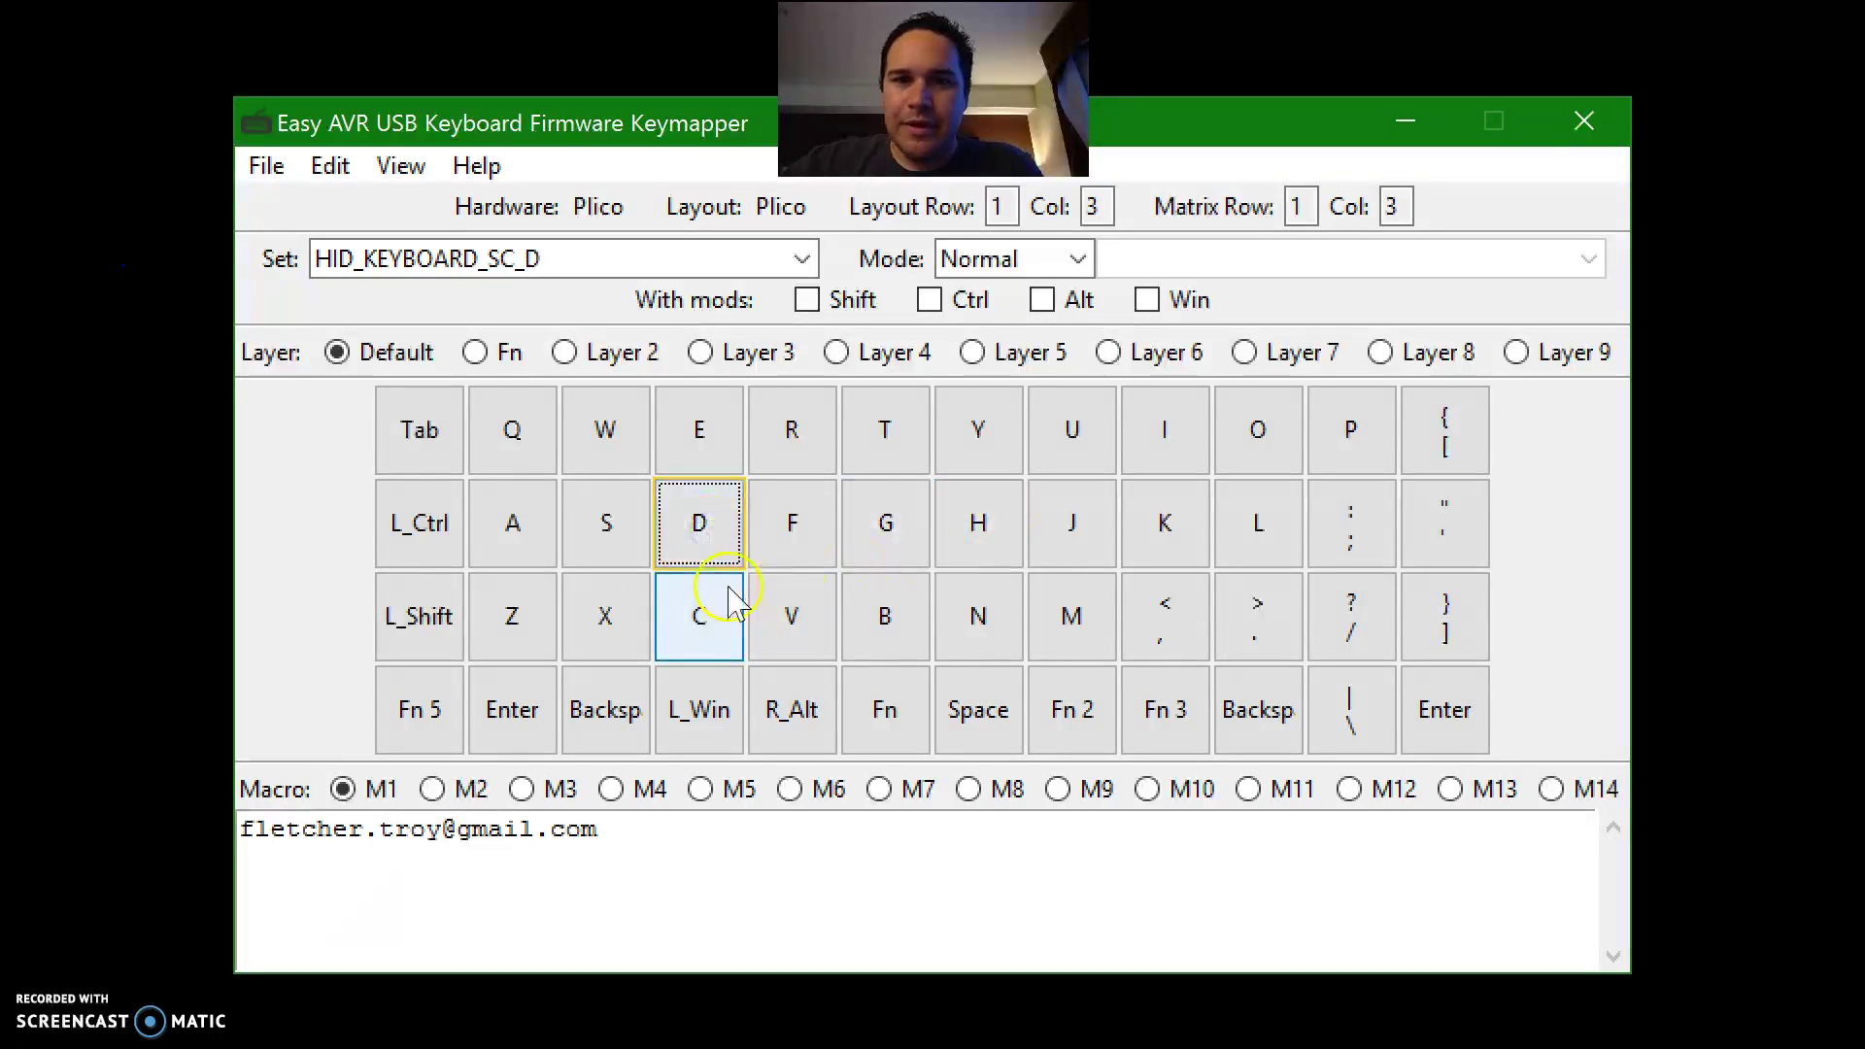
Step: Set the mode of the default layer's bottom-row Fn key to Normal
click(881, 711)
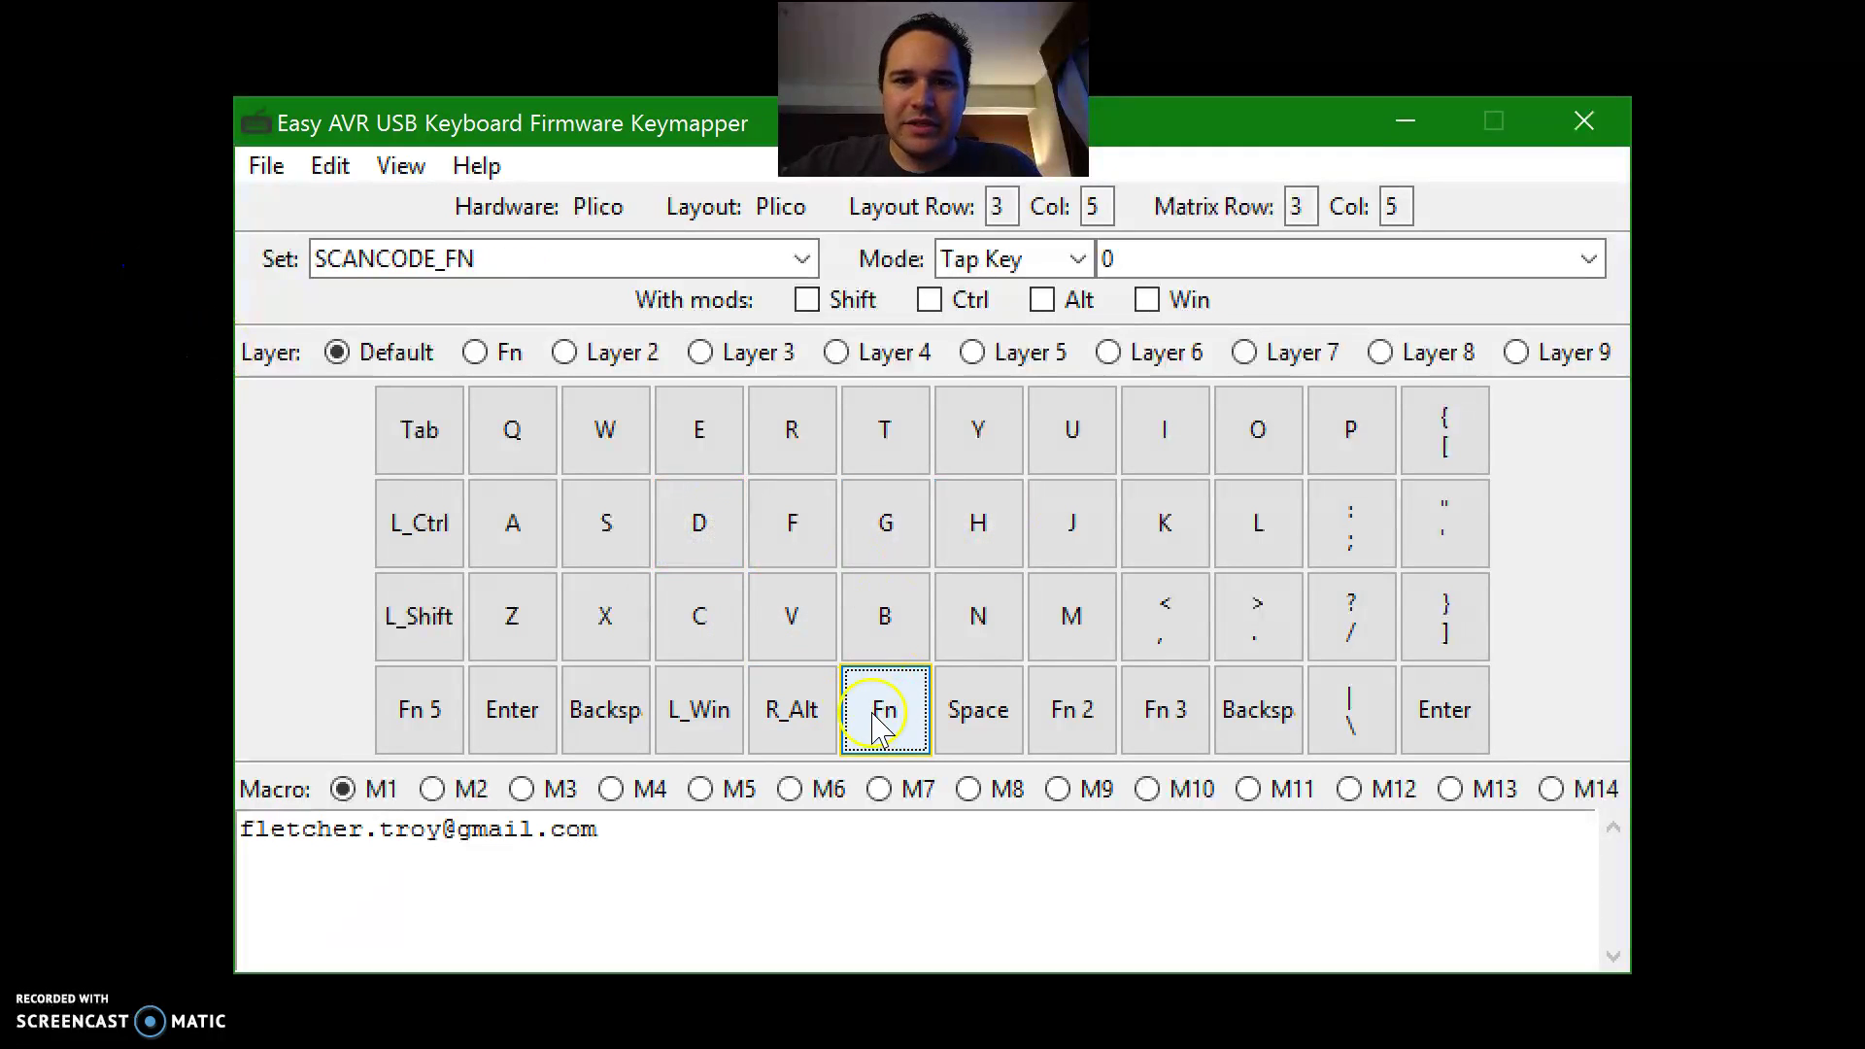
click(971, 439)
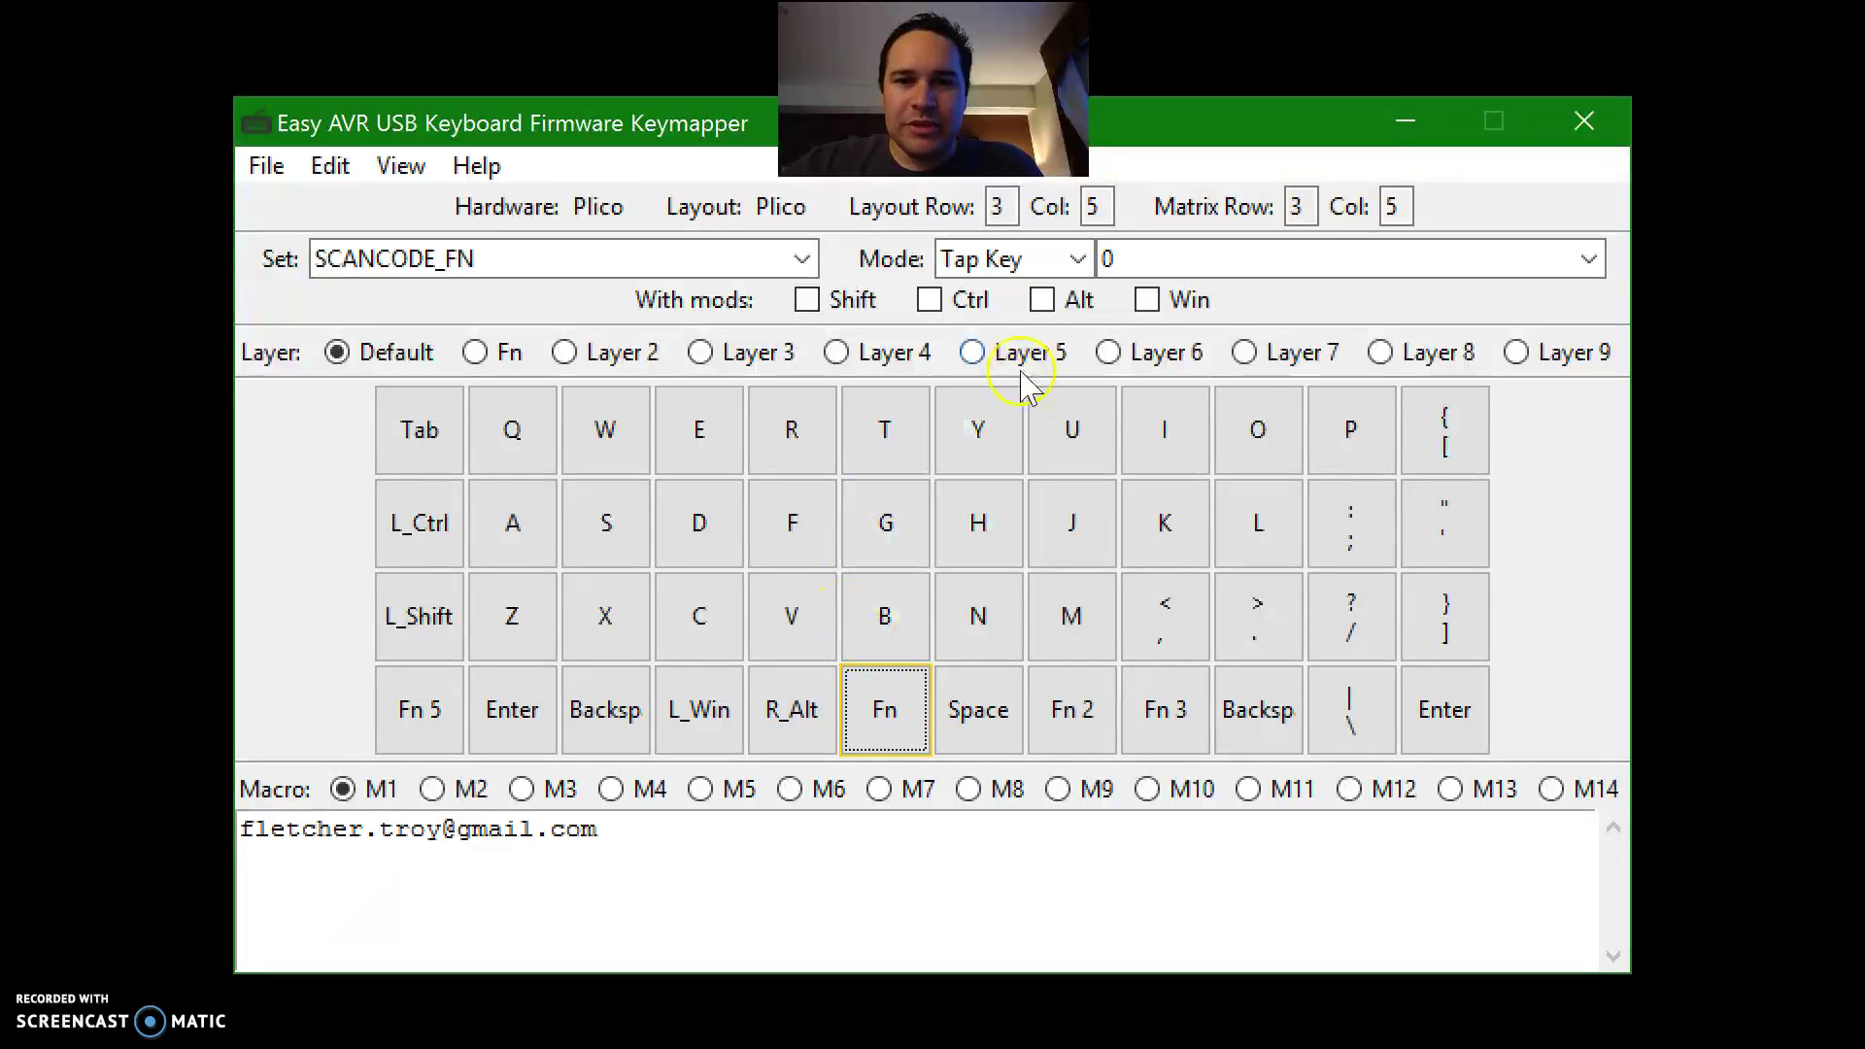
click(1080, 260)
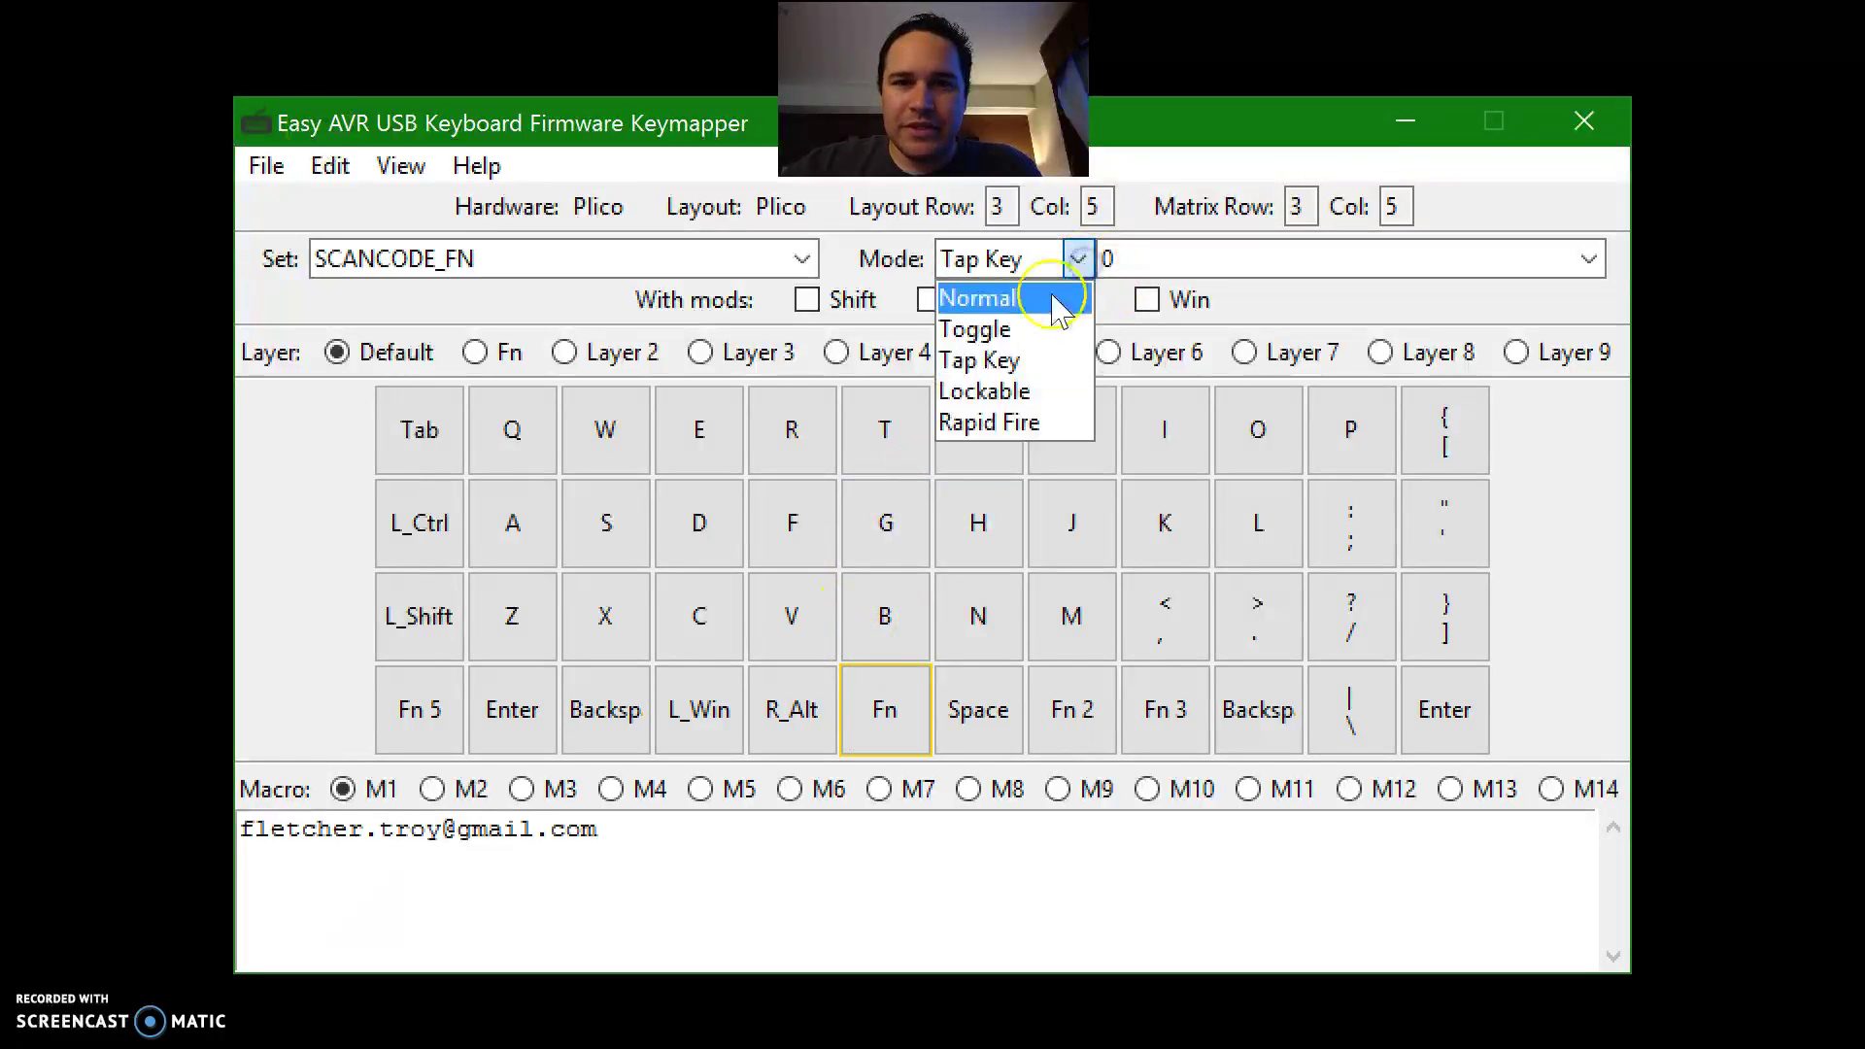
click(1054, 295)
click(1078, 261)
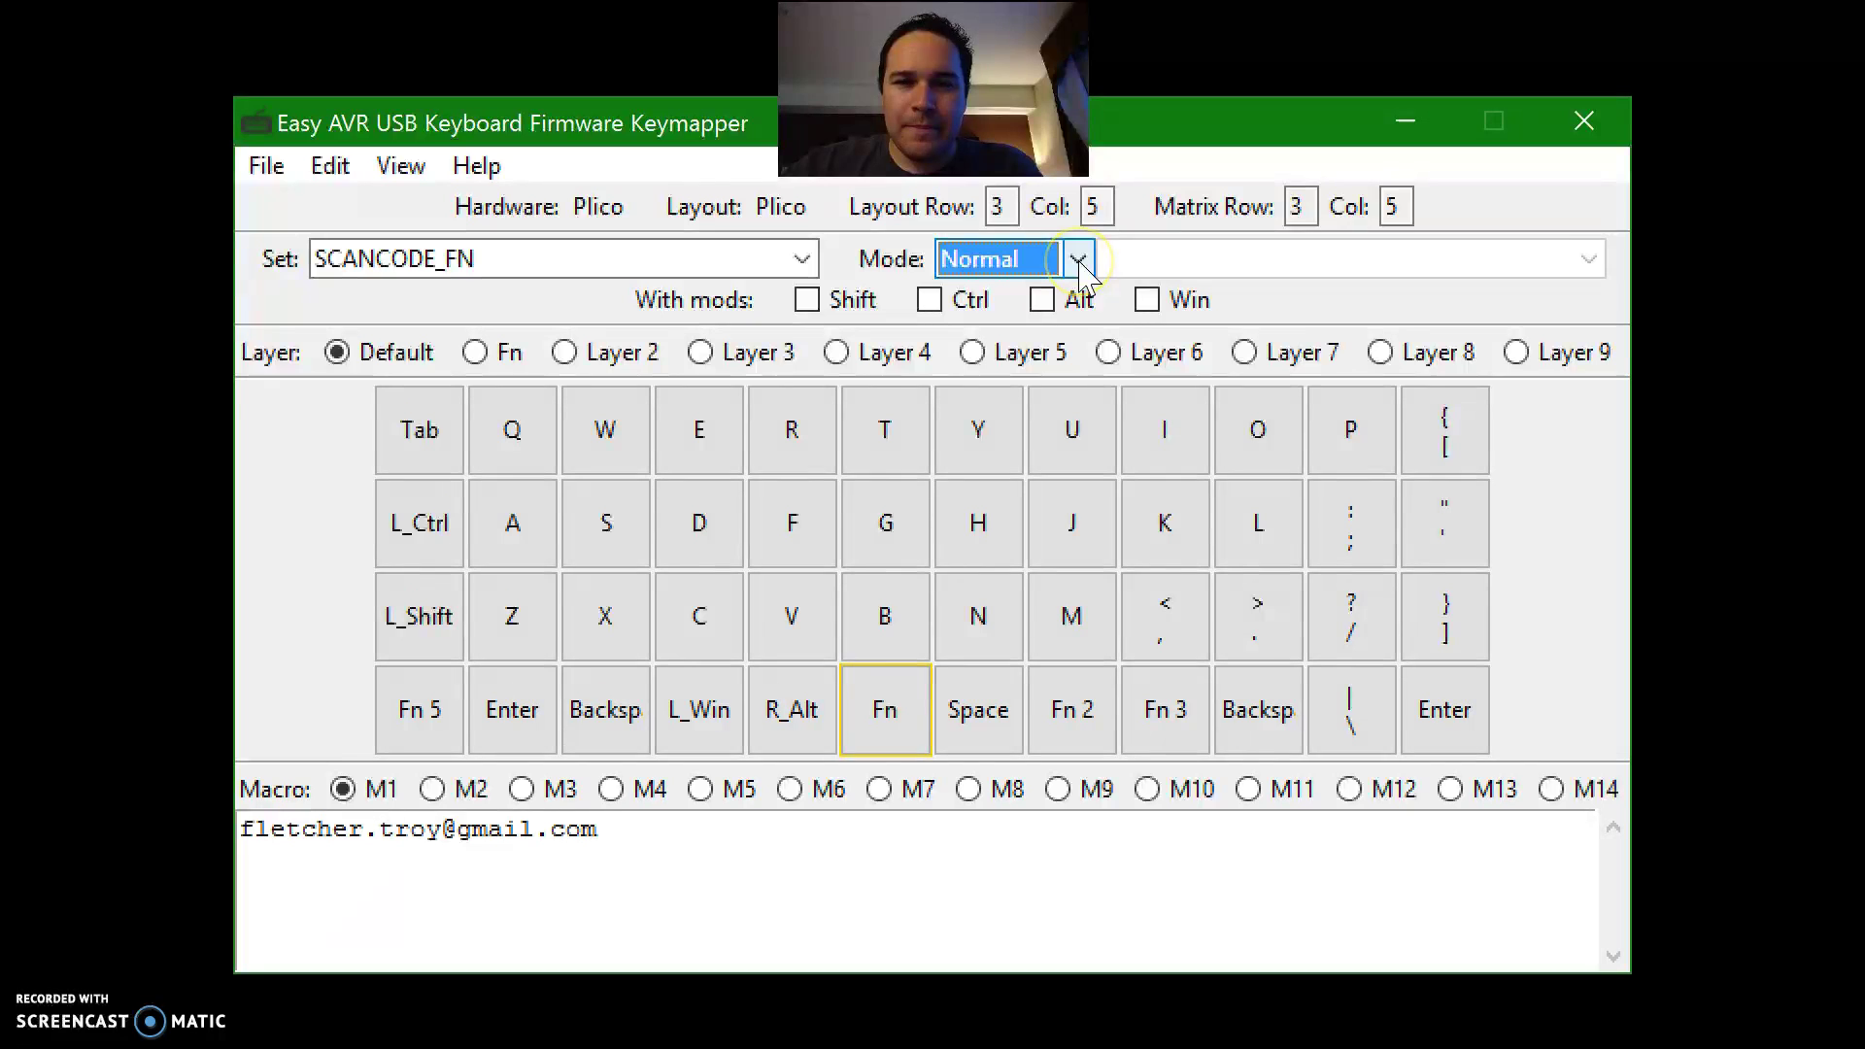
Step: Save the layout with the updated Fn key mode as plico.dat, replacing the existing file
click(264, 166)
click(258, 282)
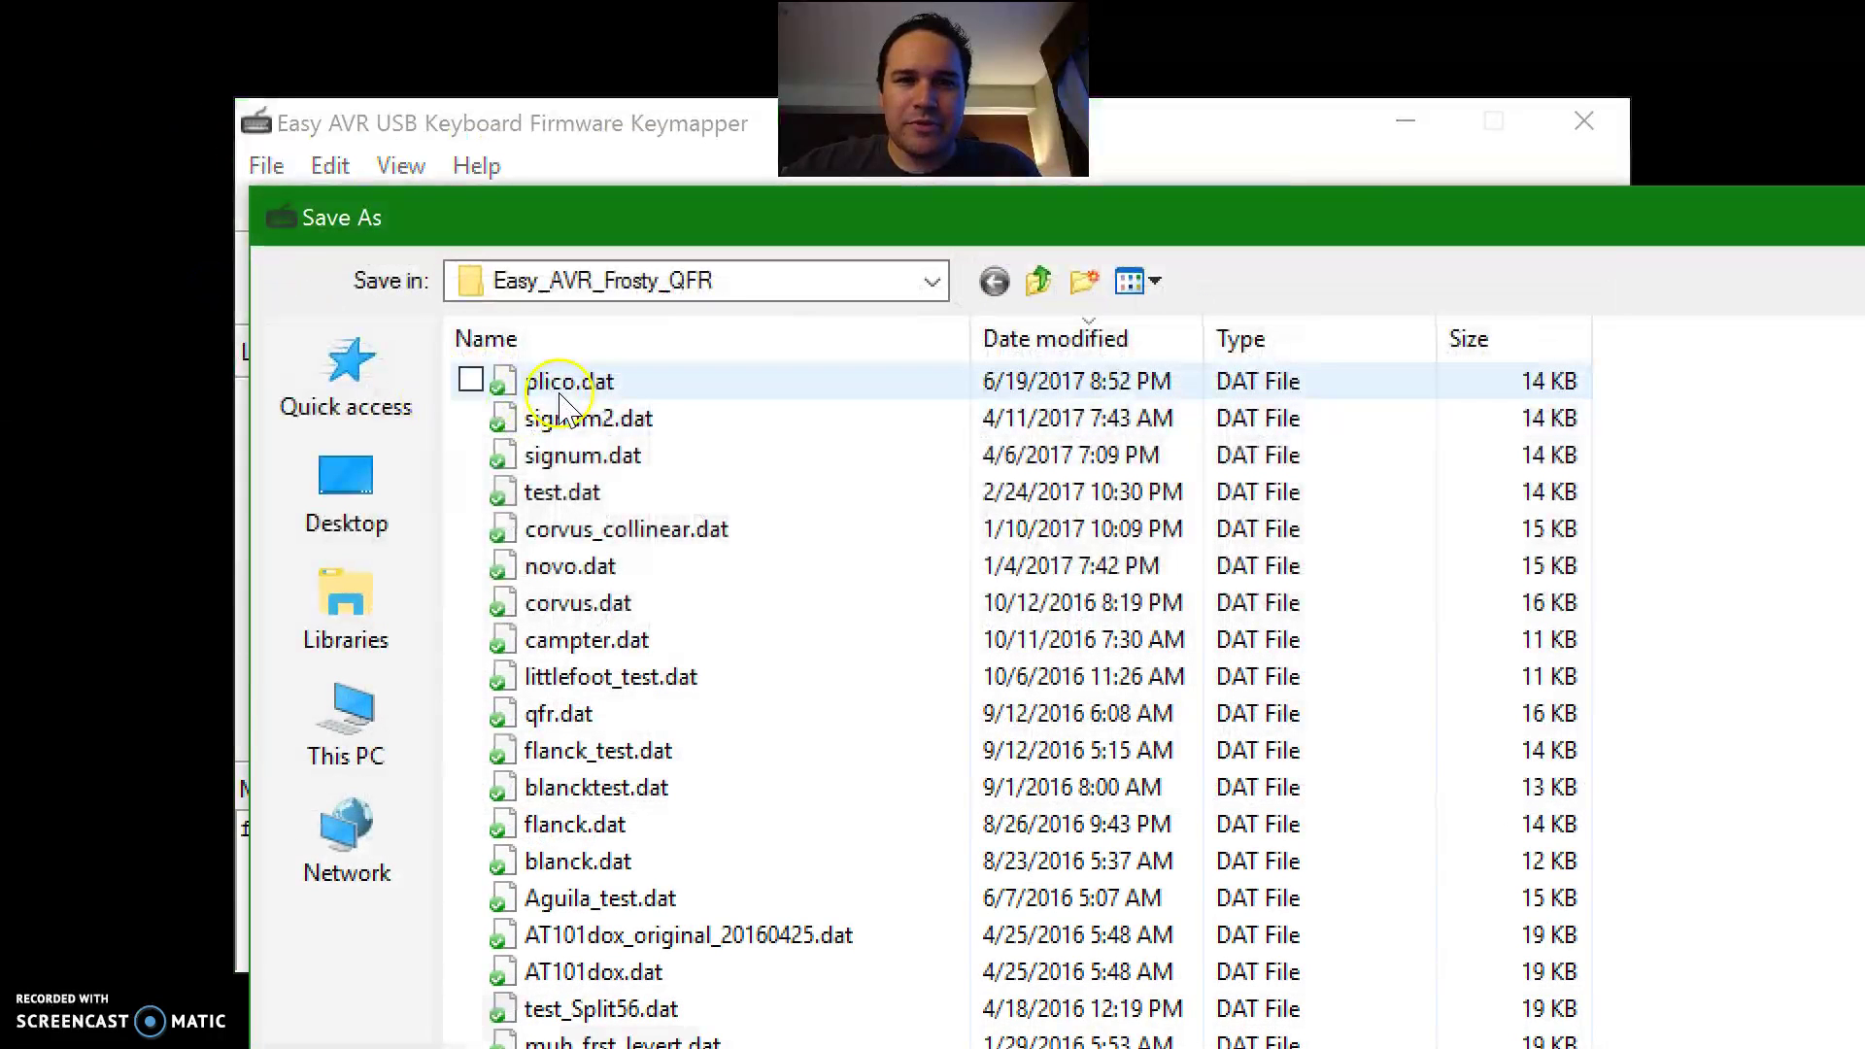
click(561, 392)
click(561, 393)
key(Left)
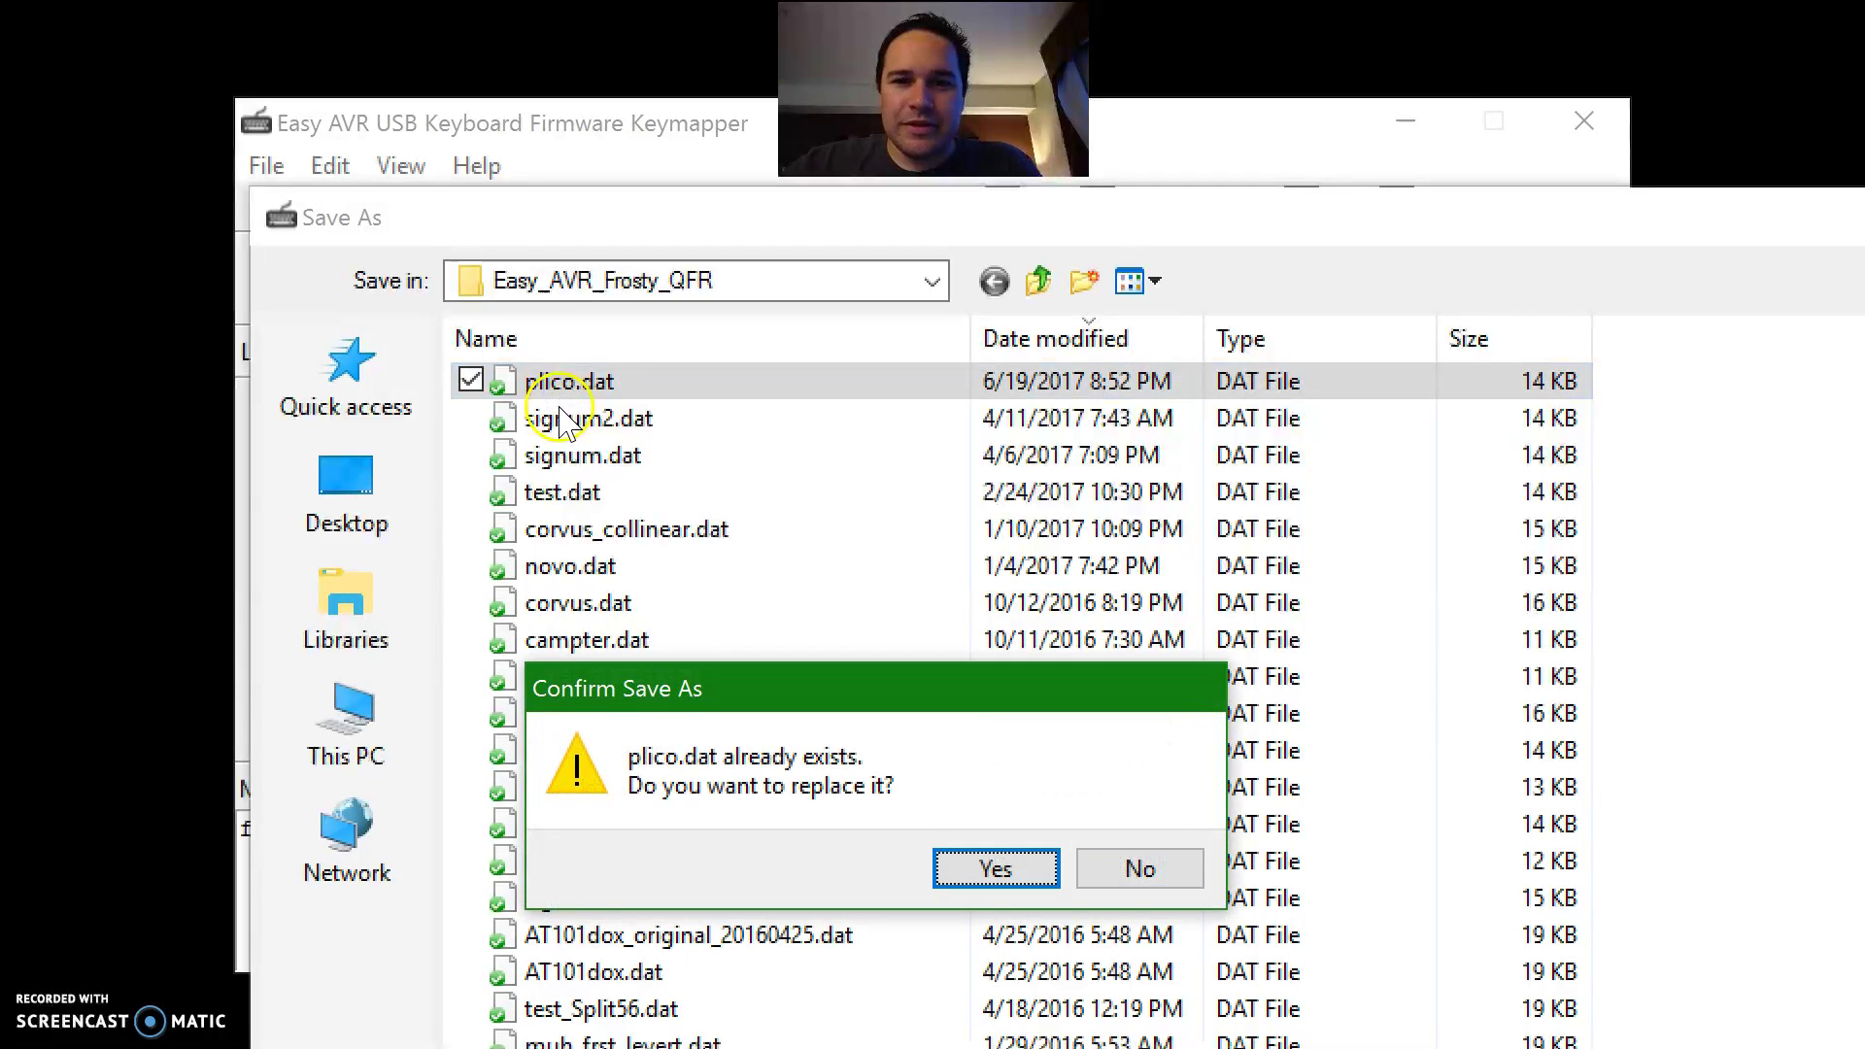
key(Return)
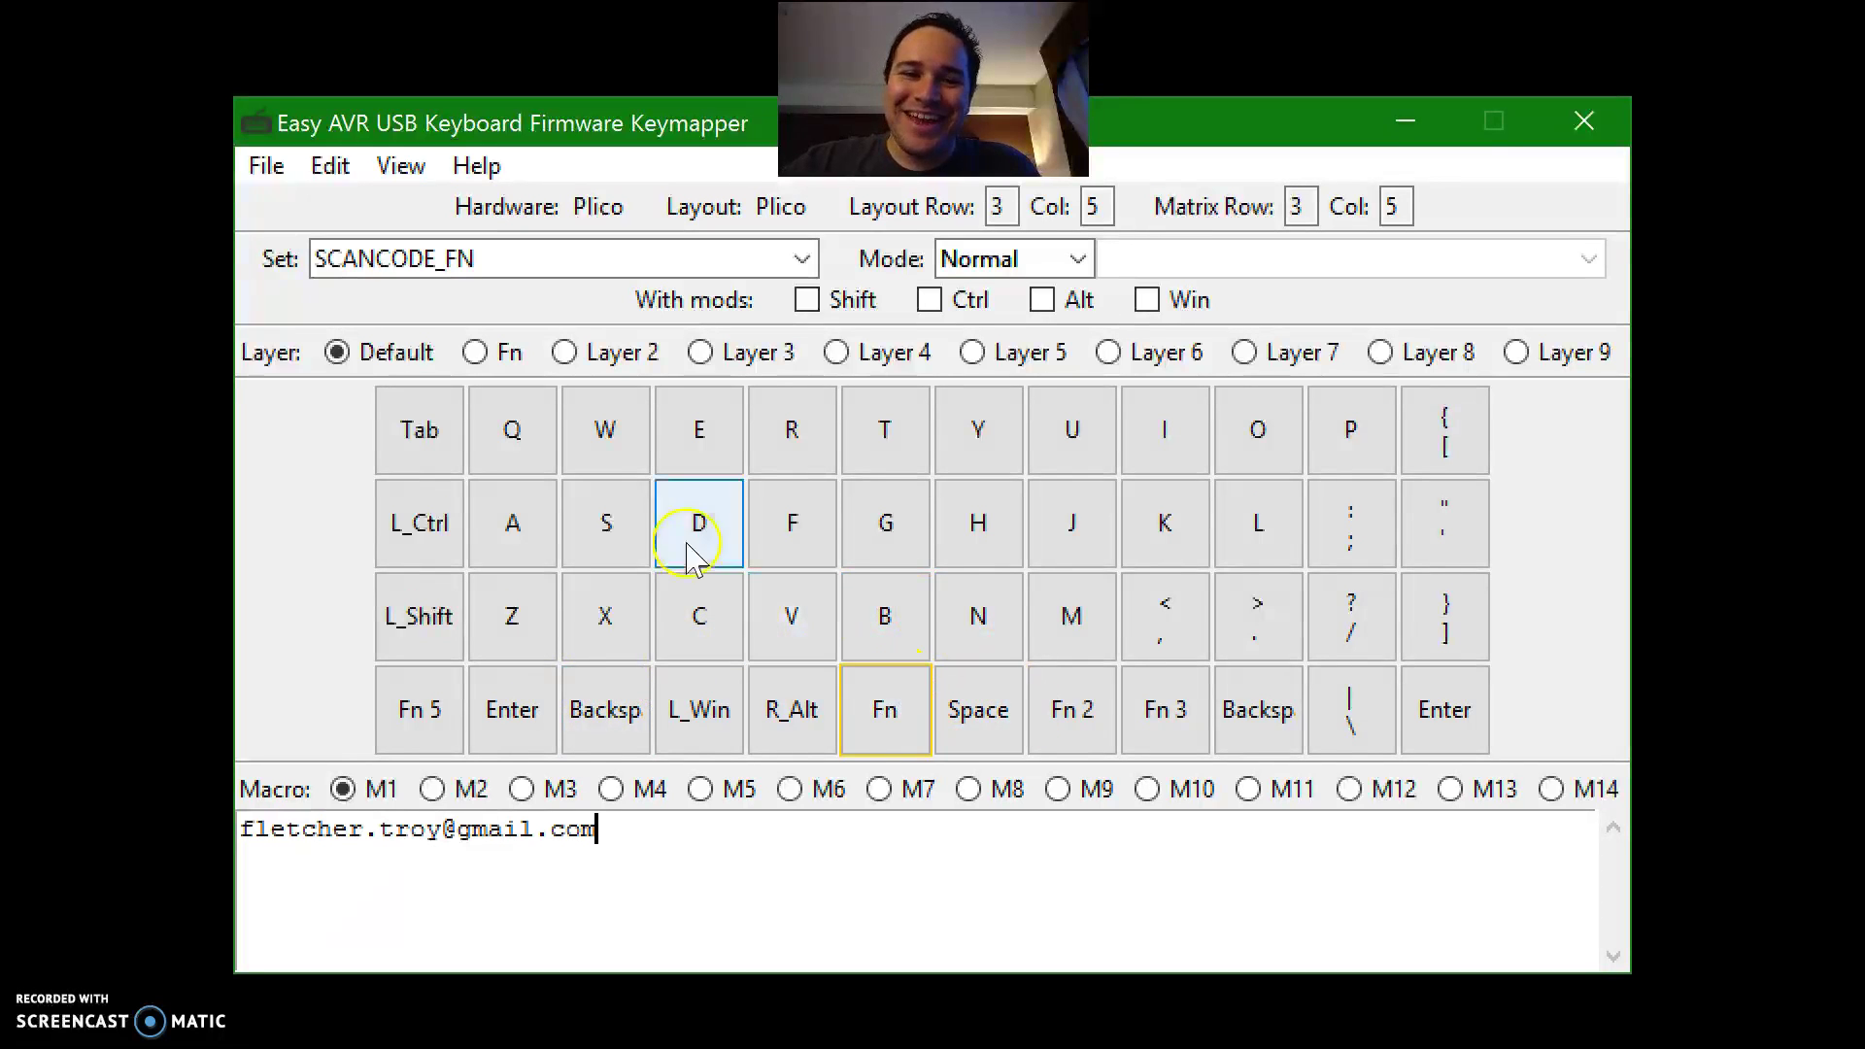
Step: Switch to the Fn layer and examine the modifiers assigned to its Z, X, C and V keys
click(475, 353)
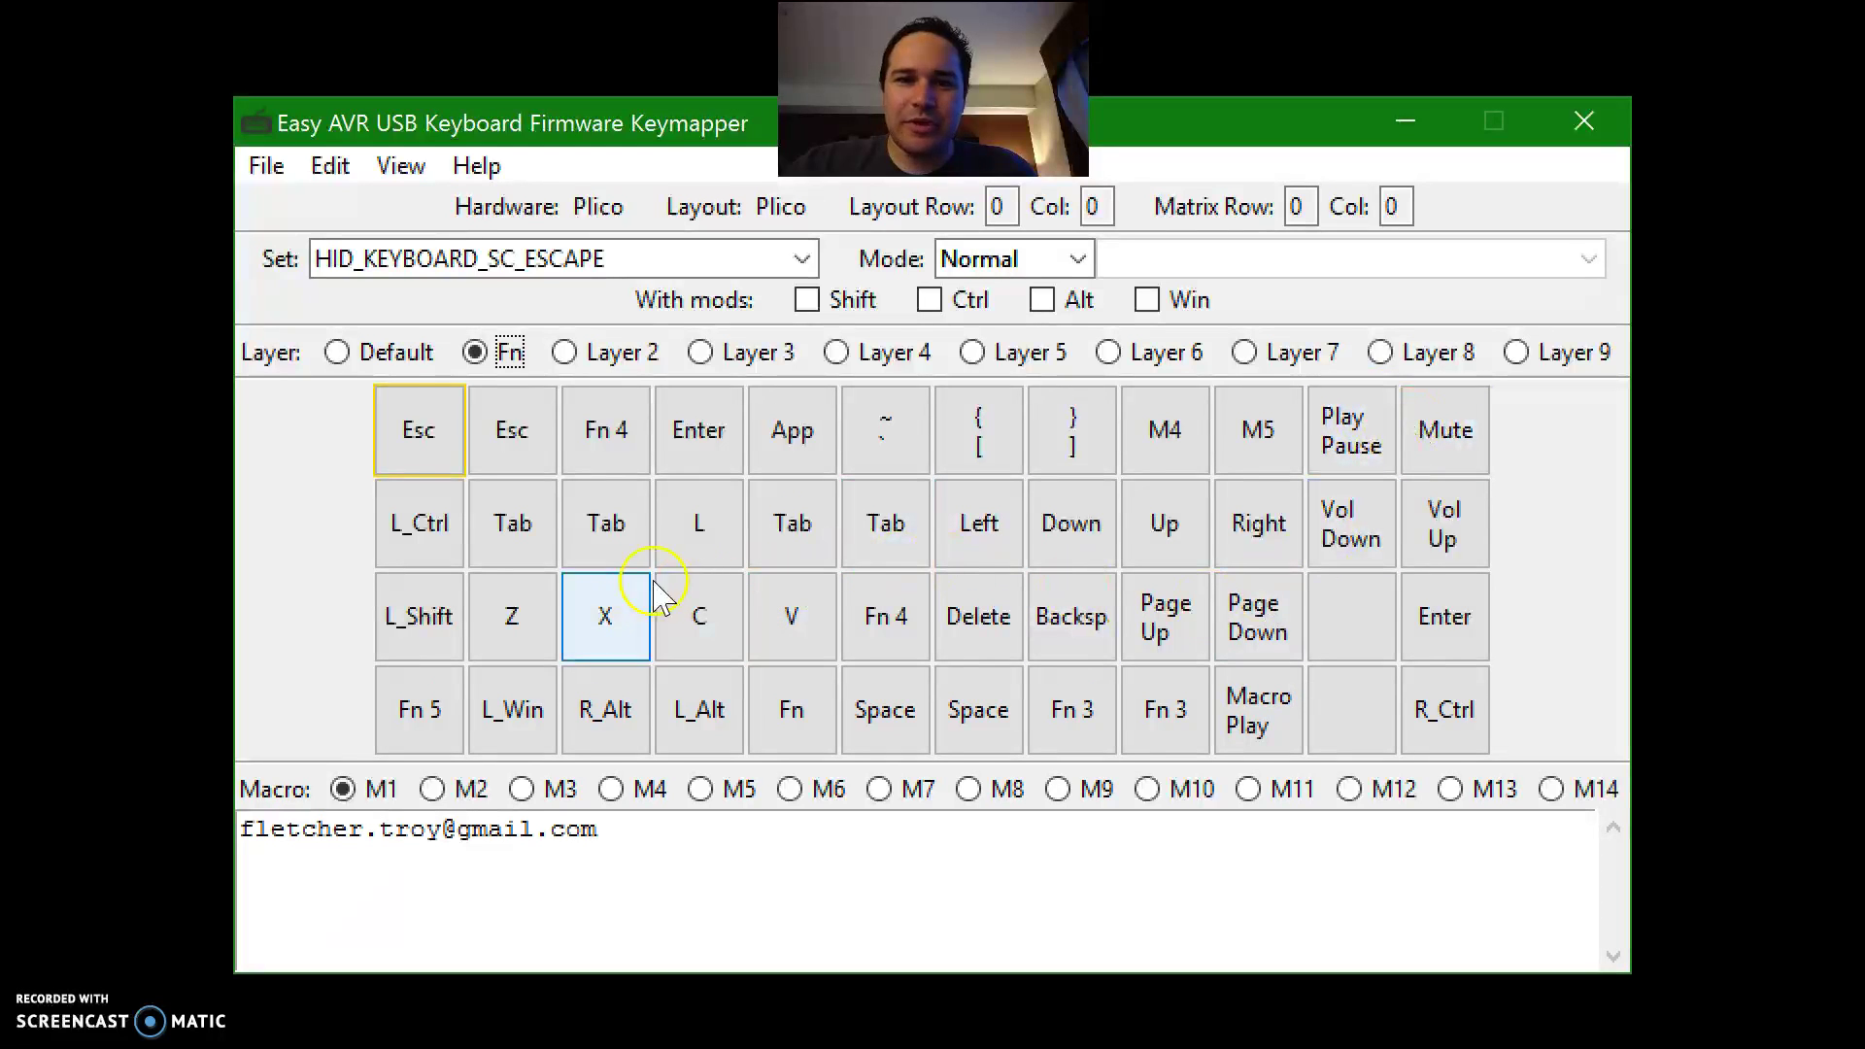
click(546, 628)
click(633, 624)
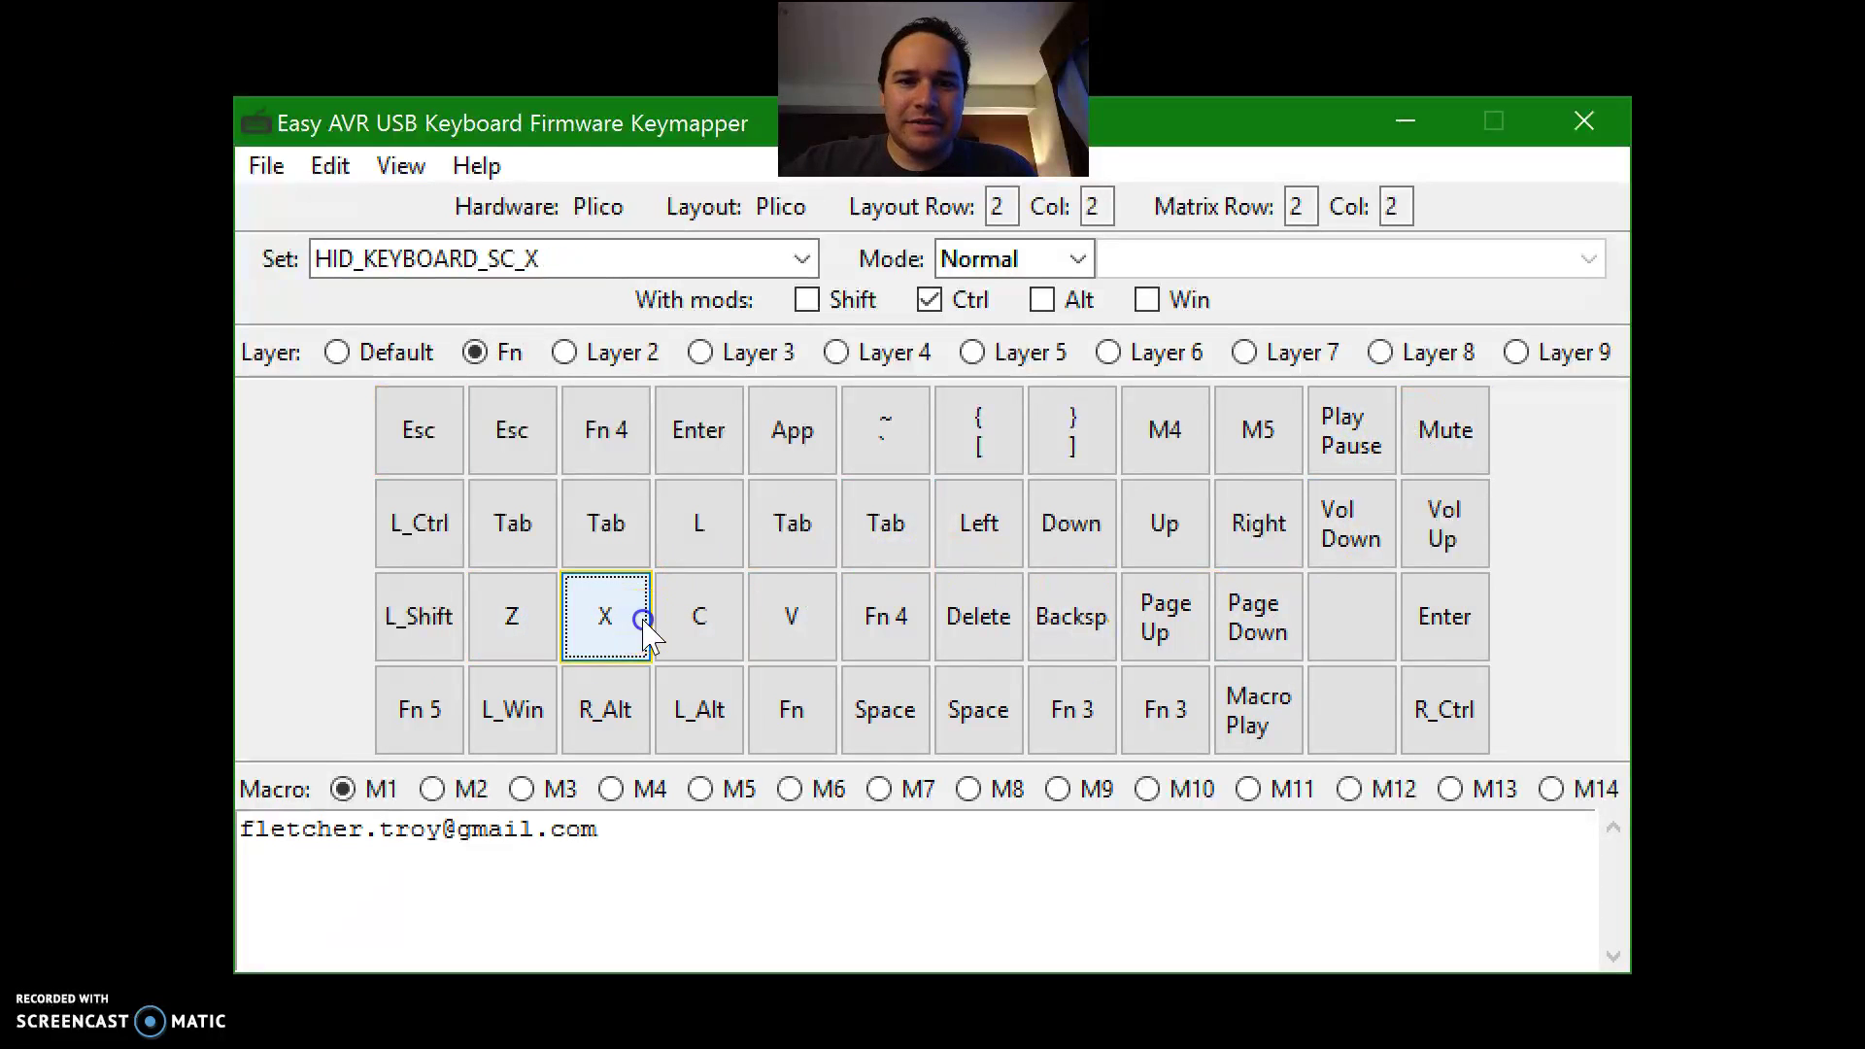
click(694, 613)
click(804, 621)
click(521, 619)
click(603, 618)
click(532, 621)
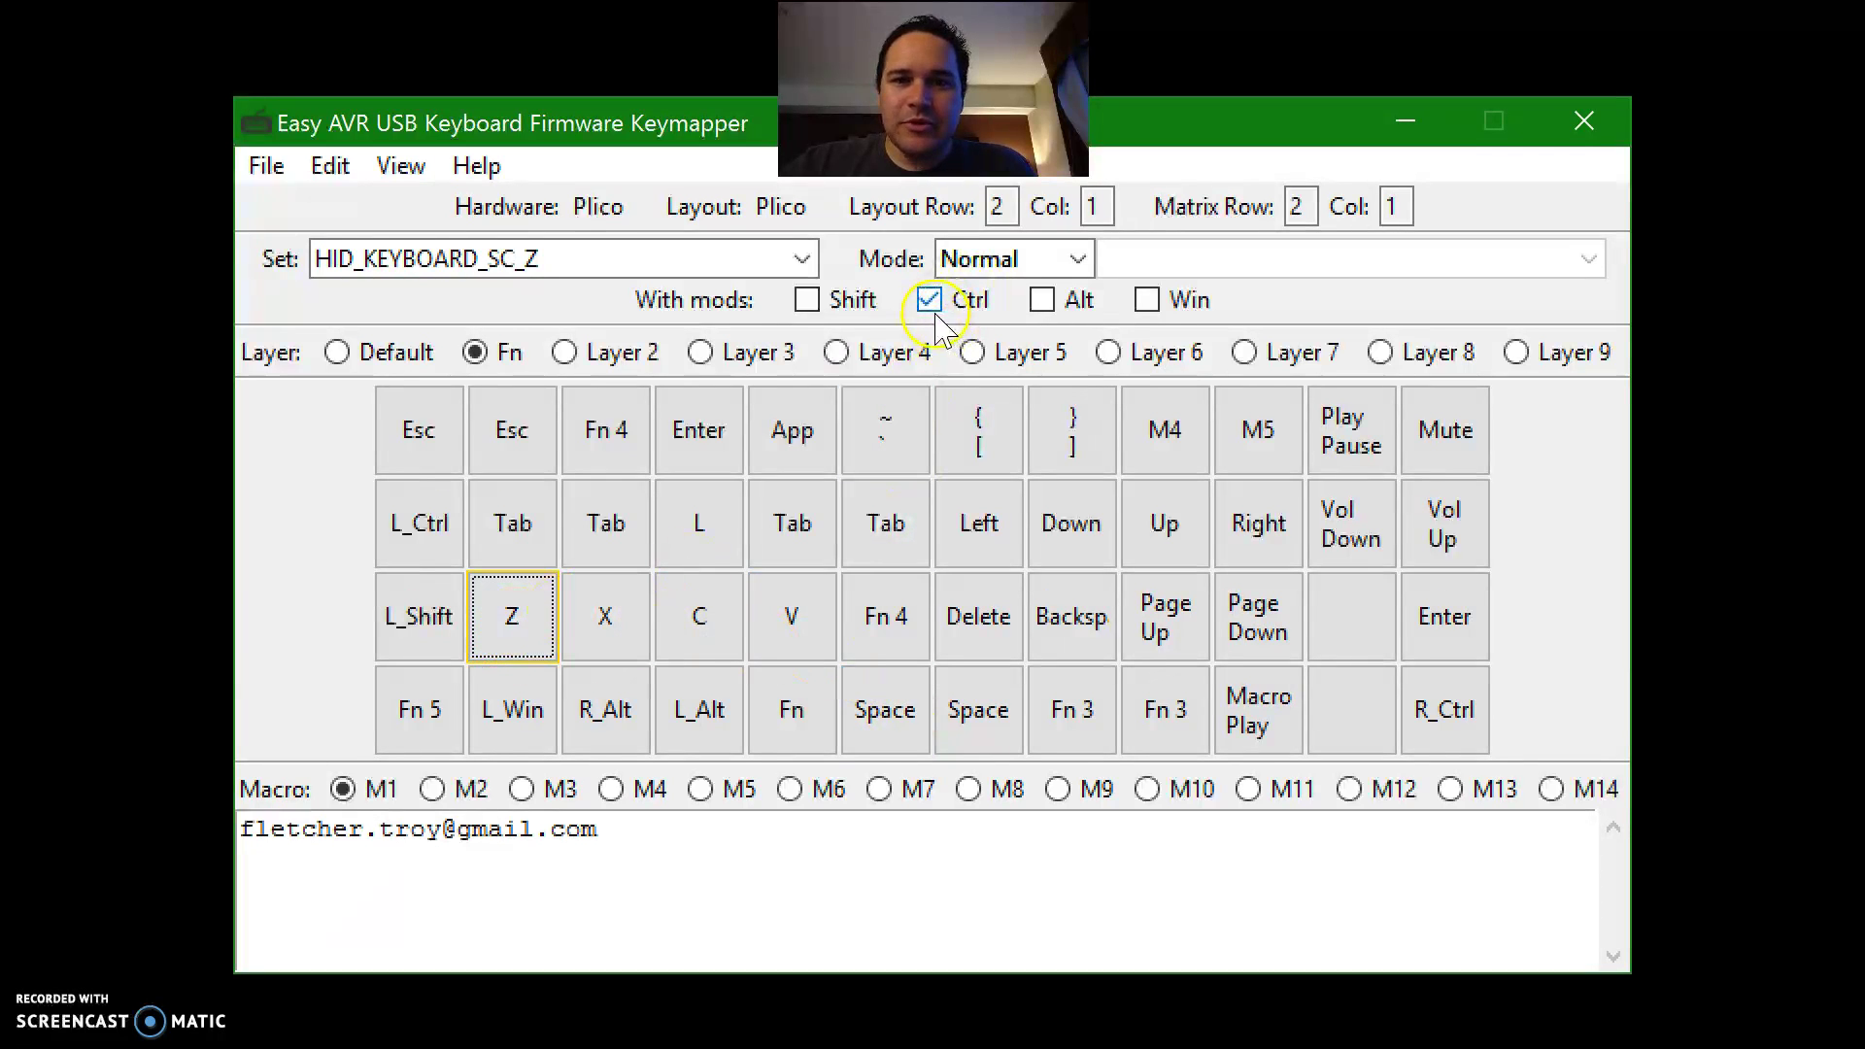
Step: Examine the scancodes and modifiers of the Fn layer's Tab and L keys in the second row and App and Enter keys in the first
click(512, 529)
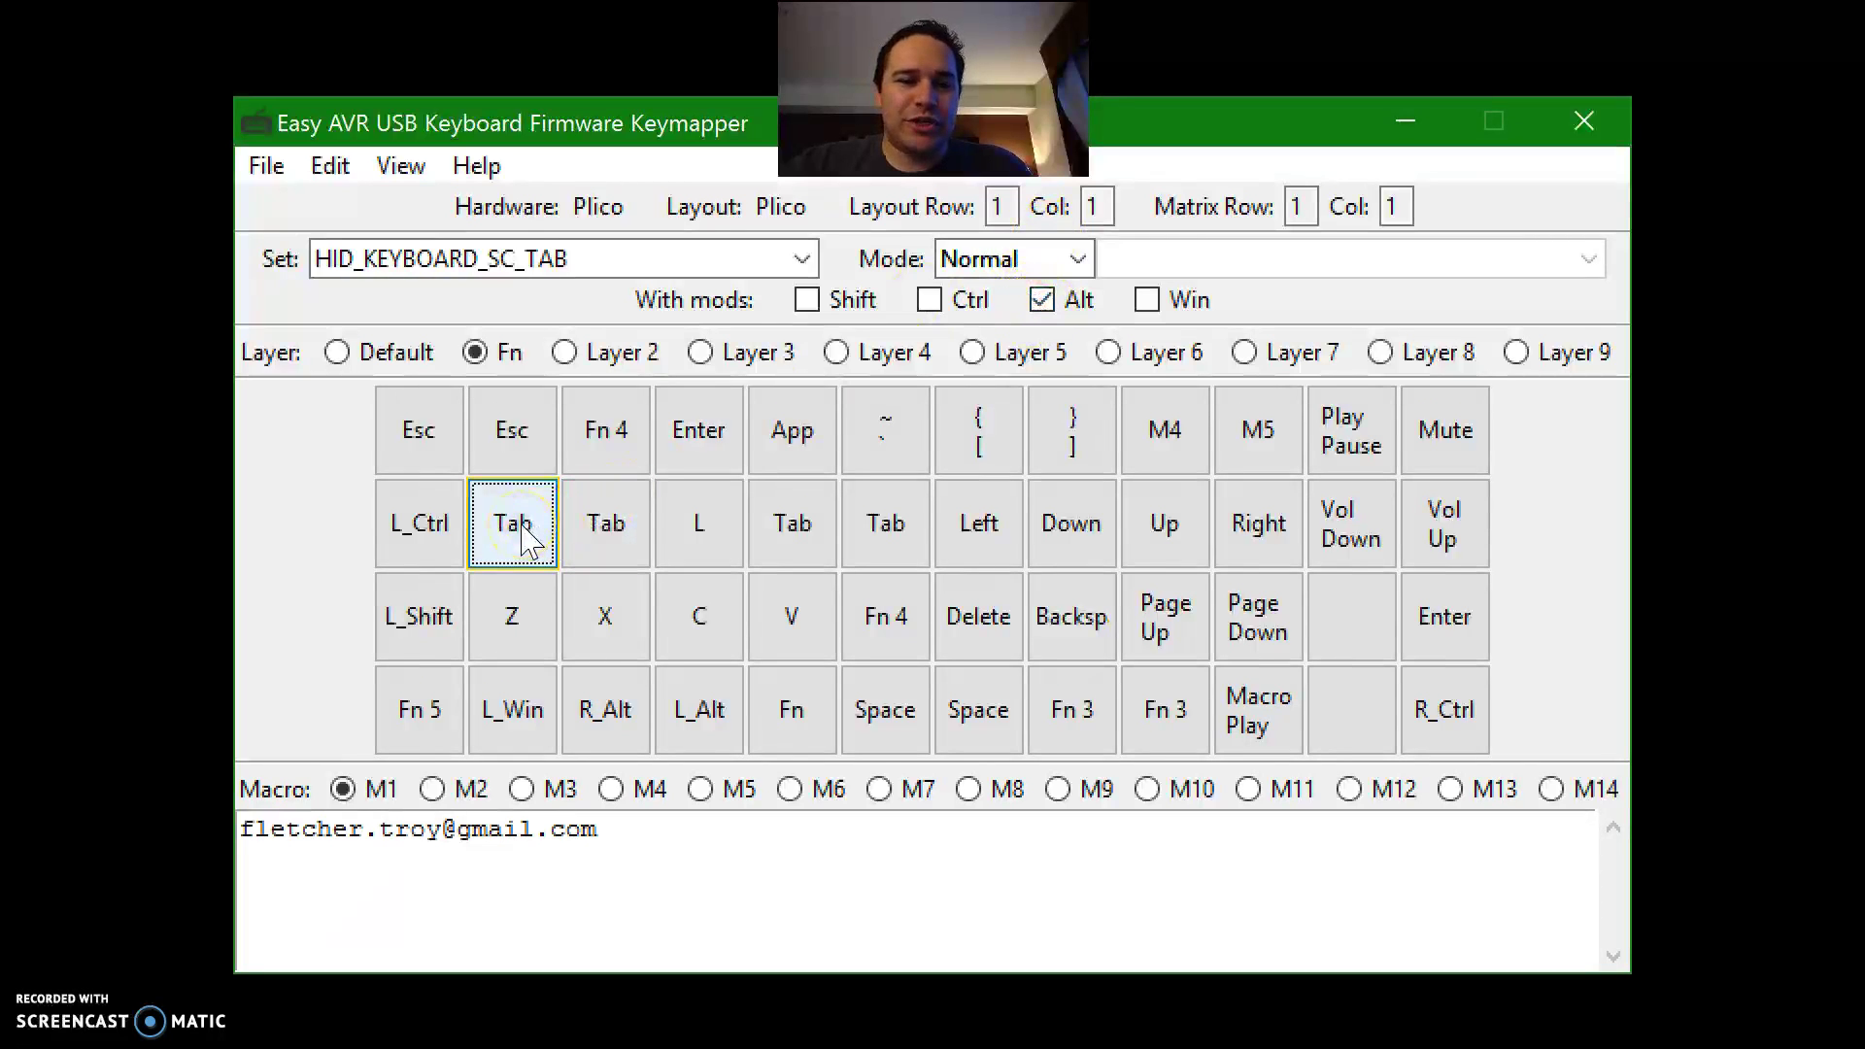
click(604, 532)
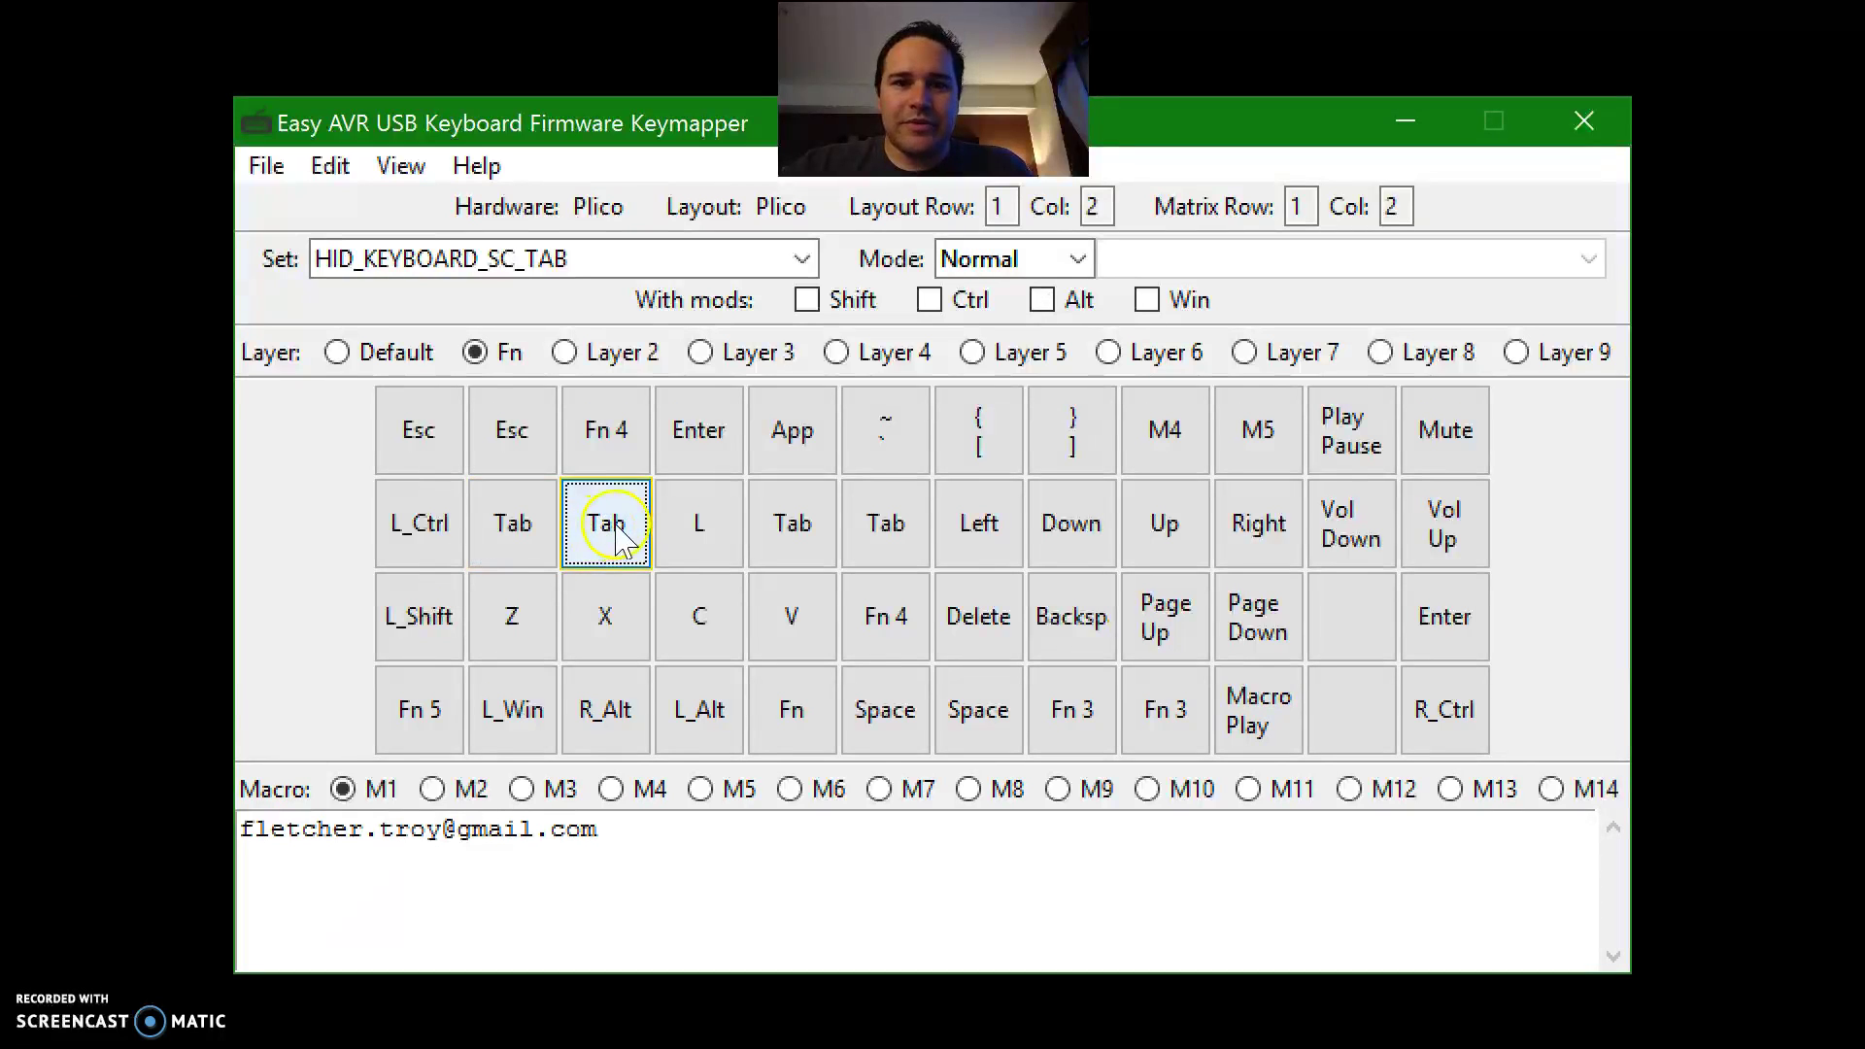
click(705, 534)
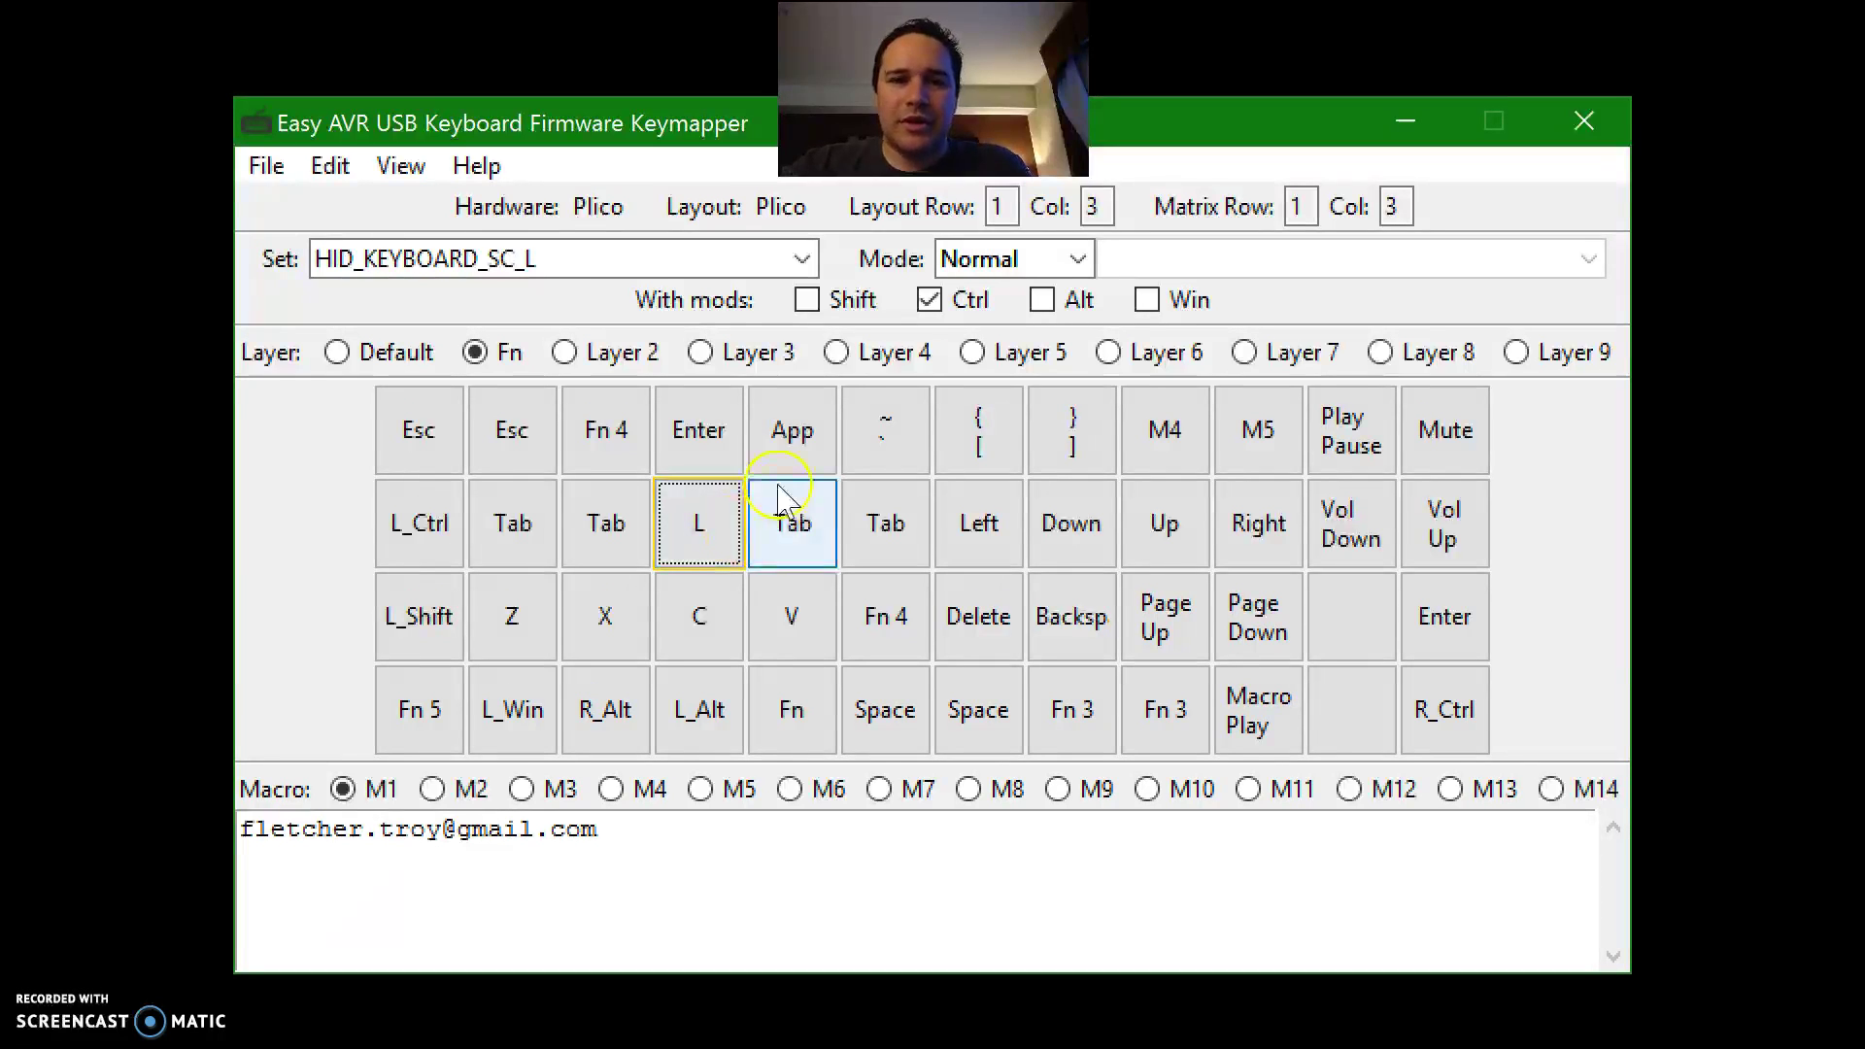
click(807, 418)
click(707, 423)
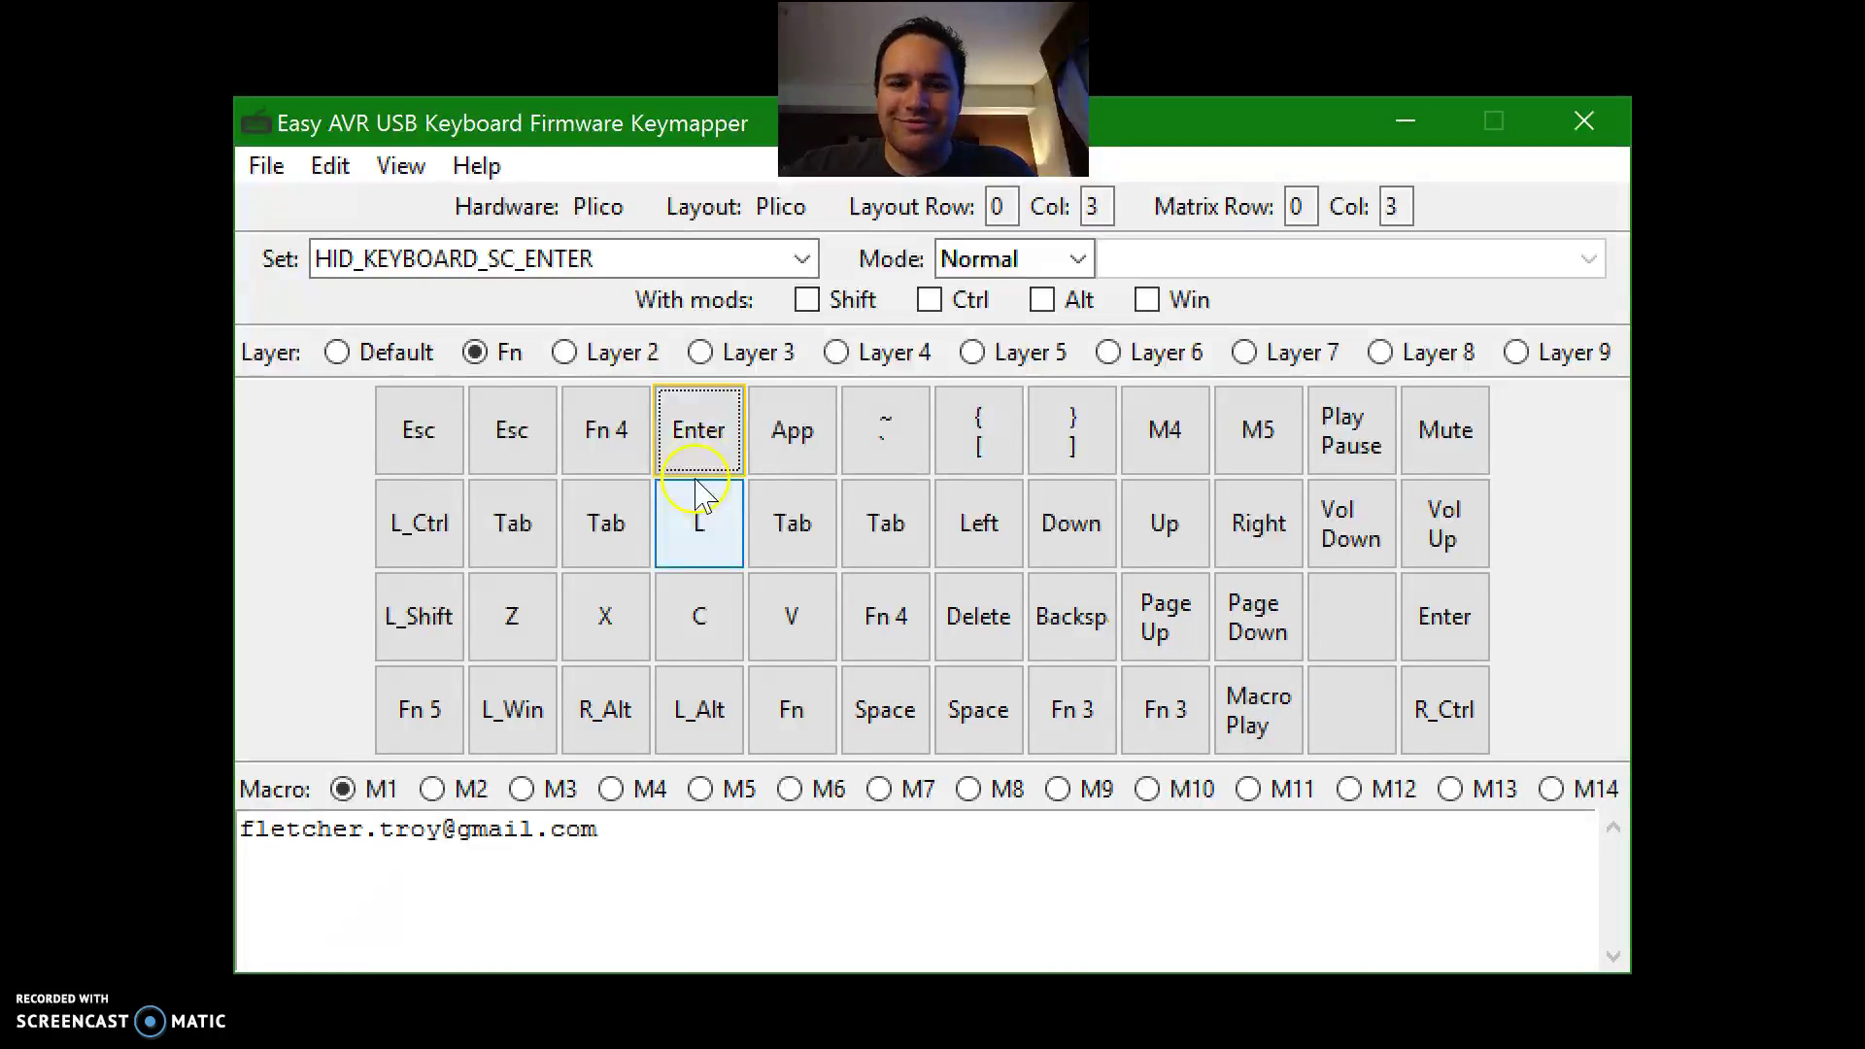
click(764, 521)
click(855, 524)
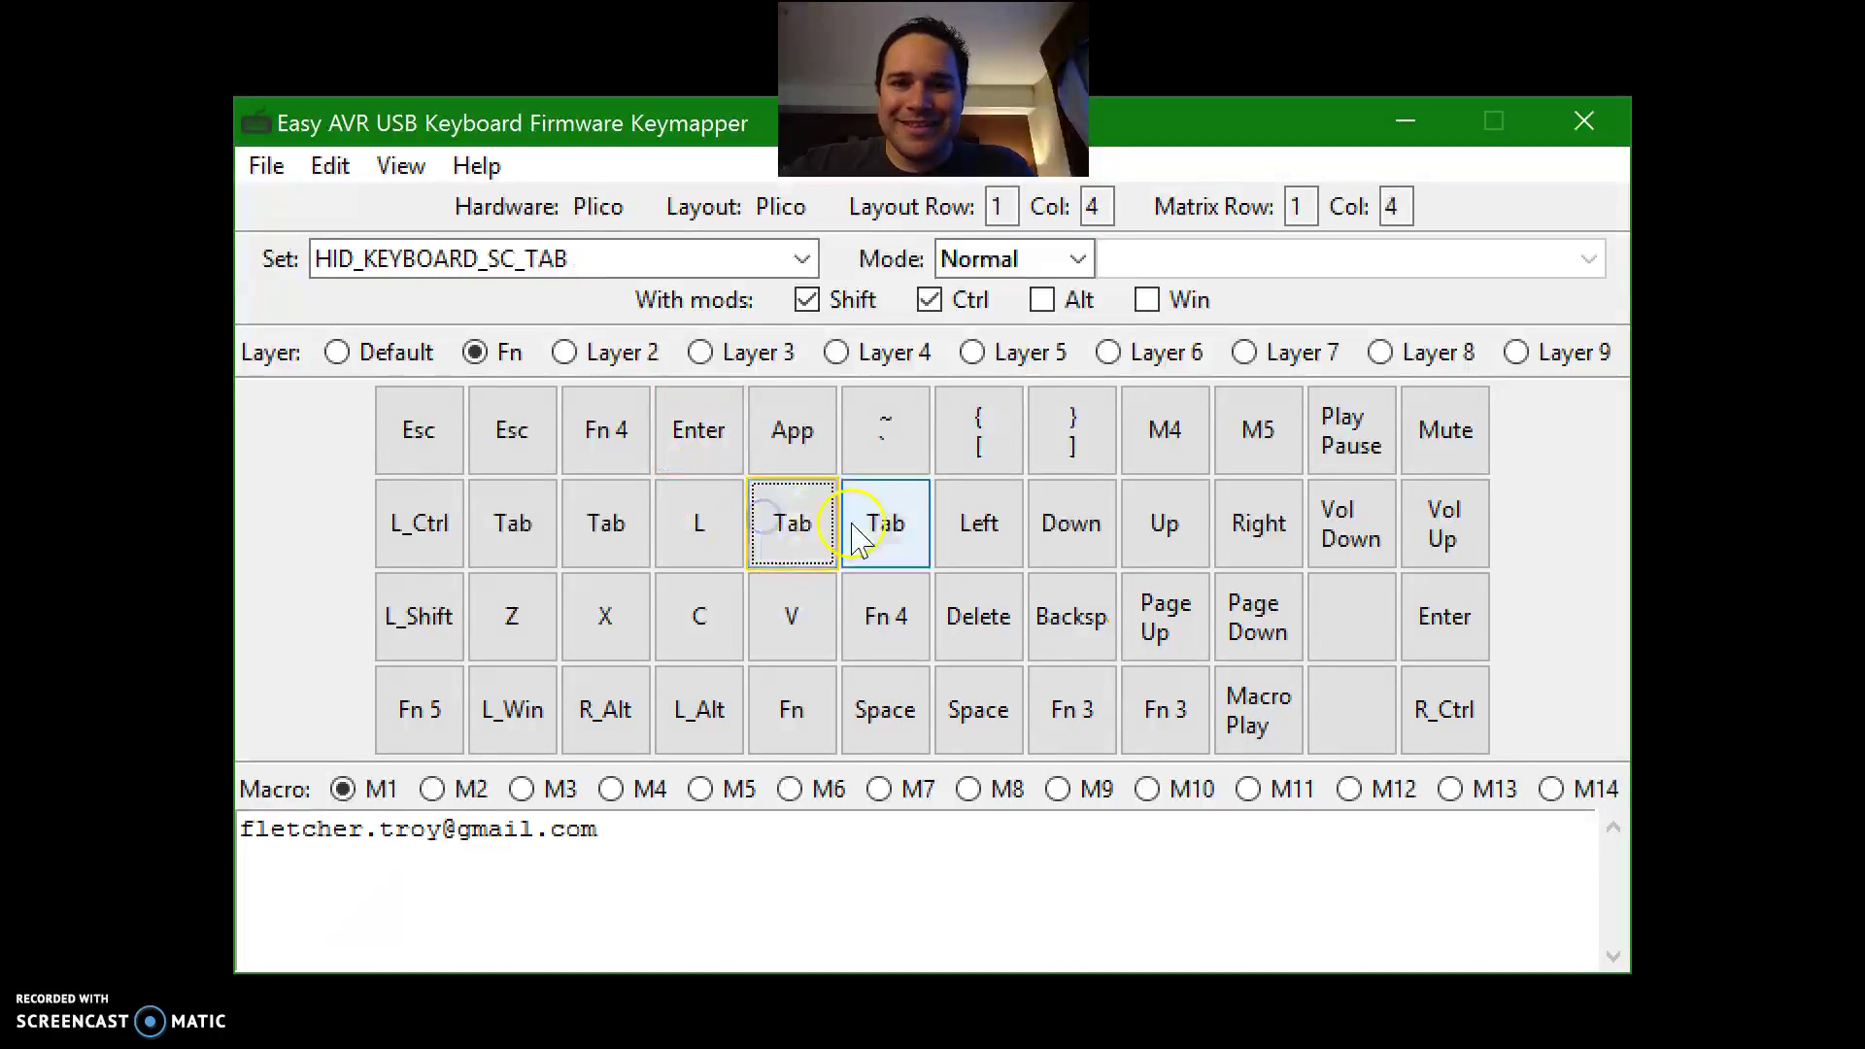
click(808, 525)
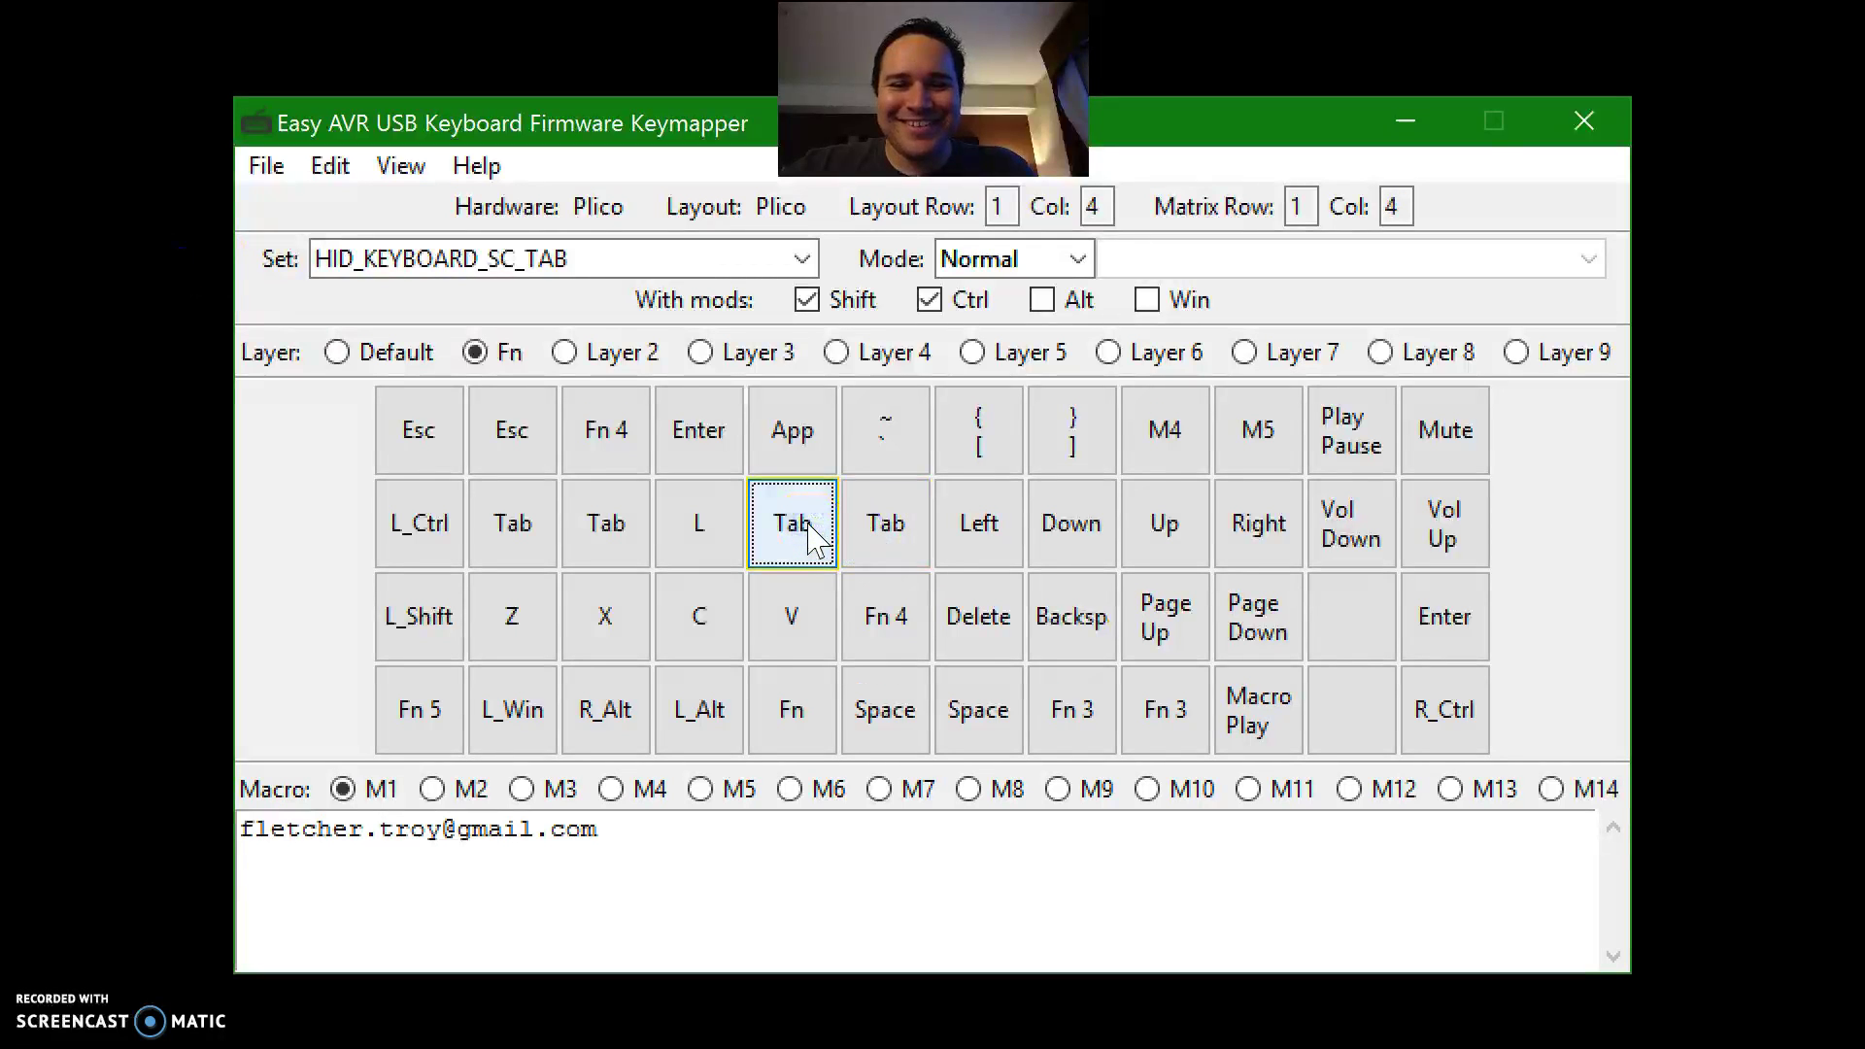
Step: Examine the modifiers of the Fn layer's Tab key beside Left, and compare the modes of its two Fn 4 keys
click(883, 520)
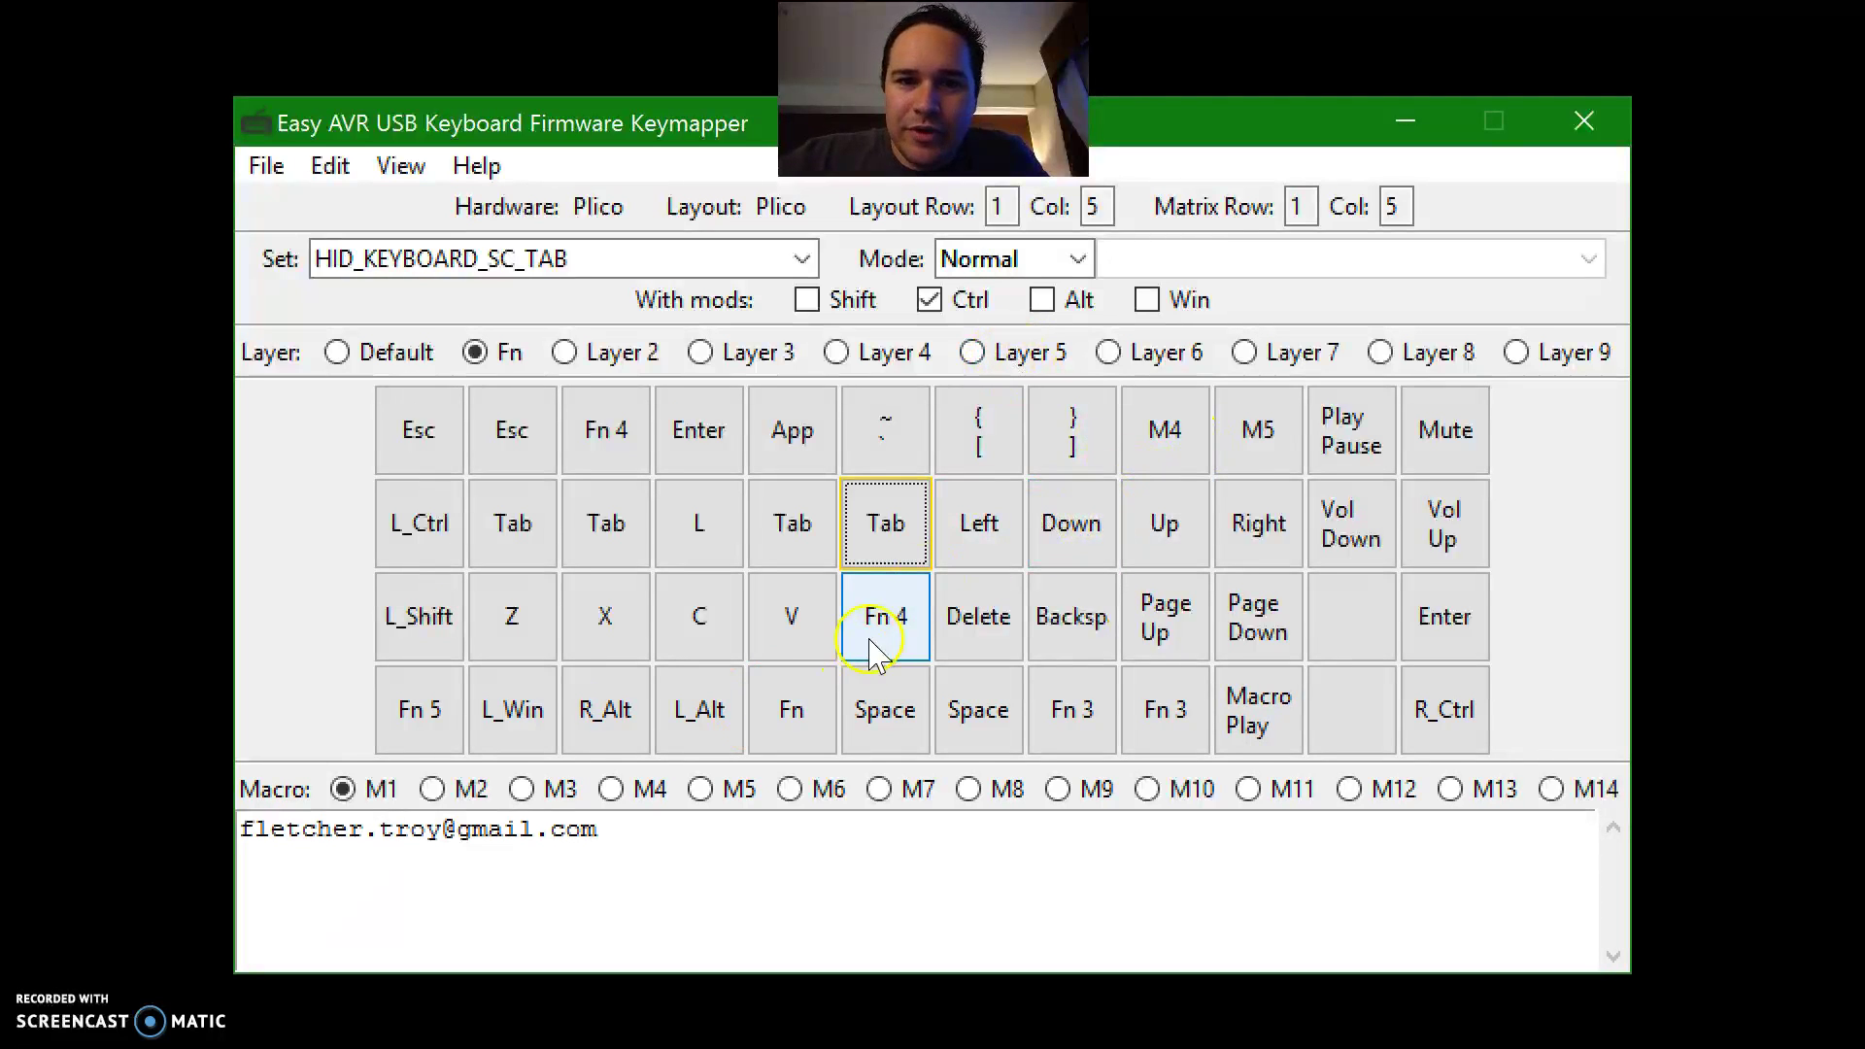
click(623, 447)
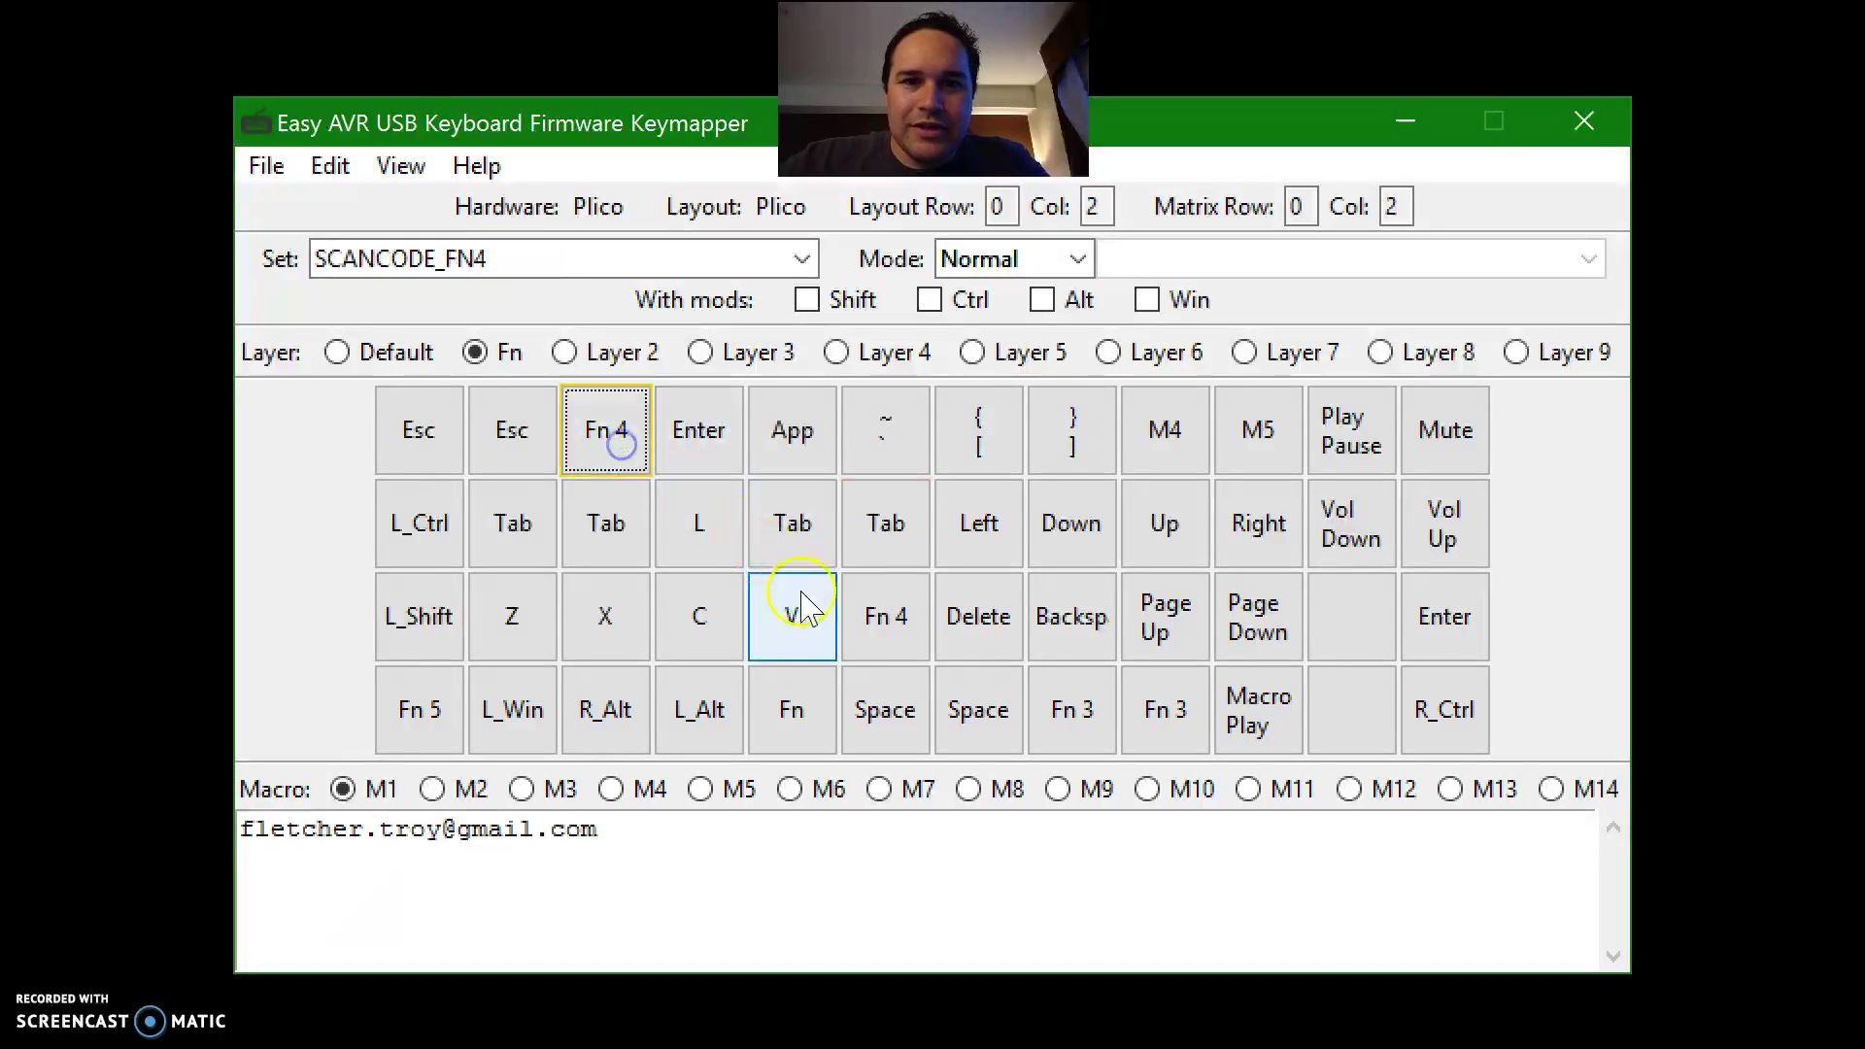
click(866, 633)
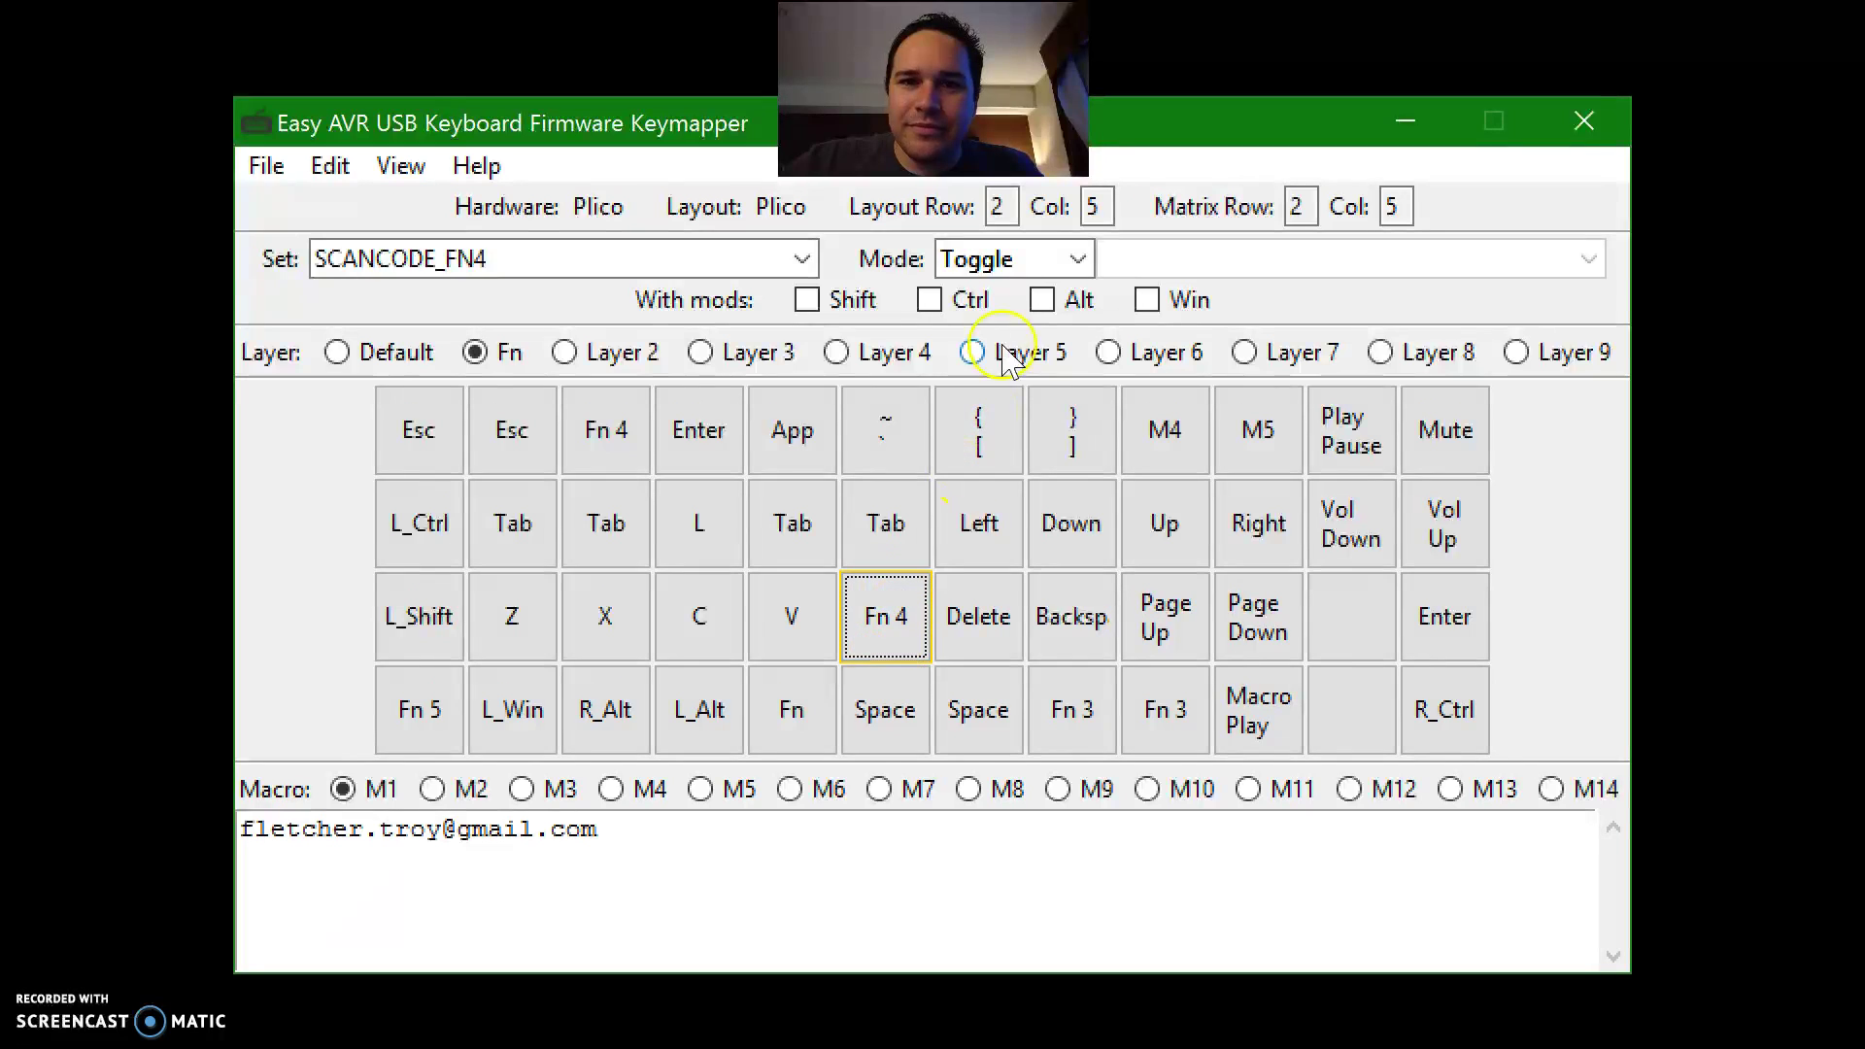
click(615, 433)
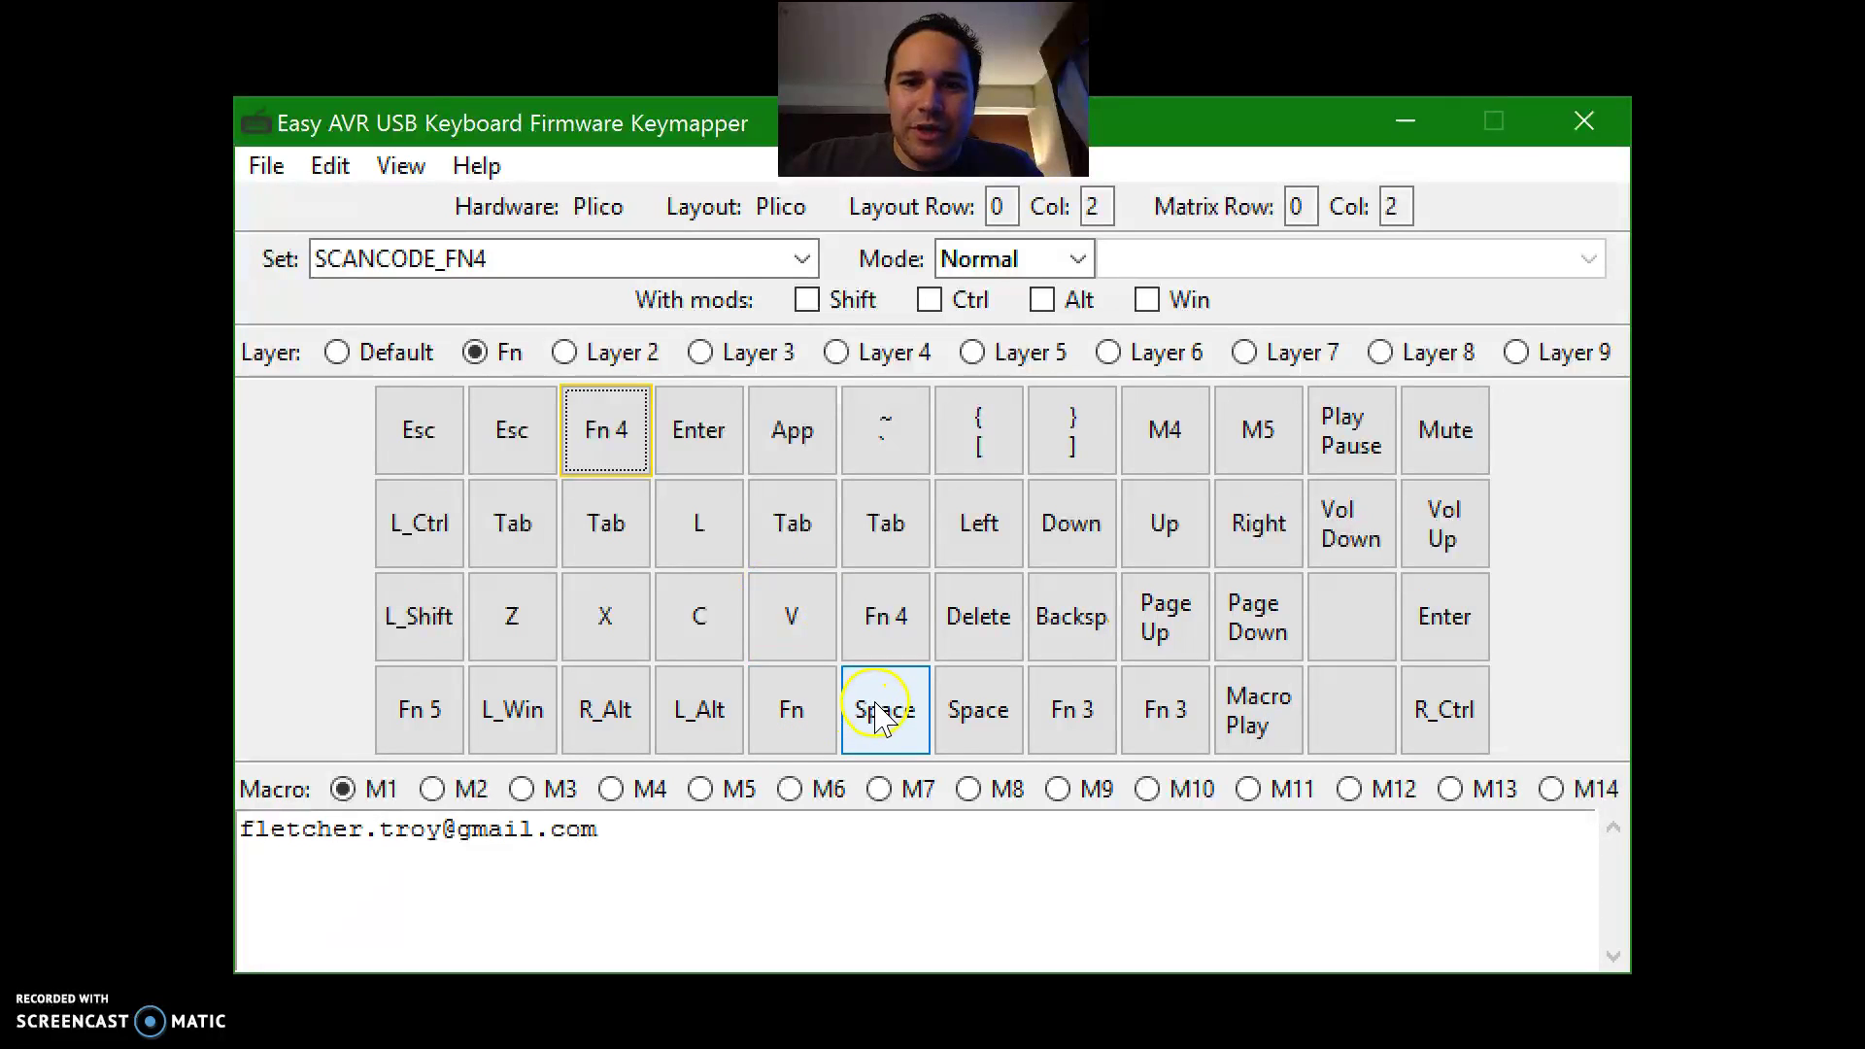
Step: Compare the key assignments of the Default, Fn and Layer 4 layers, ending on the Fn layer
click(434, 355)
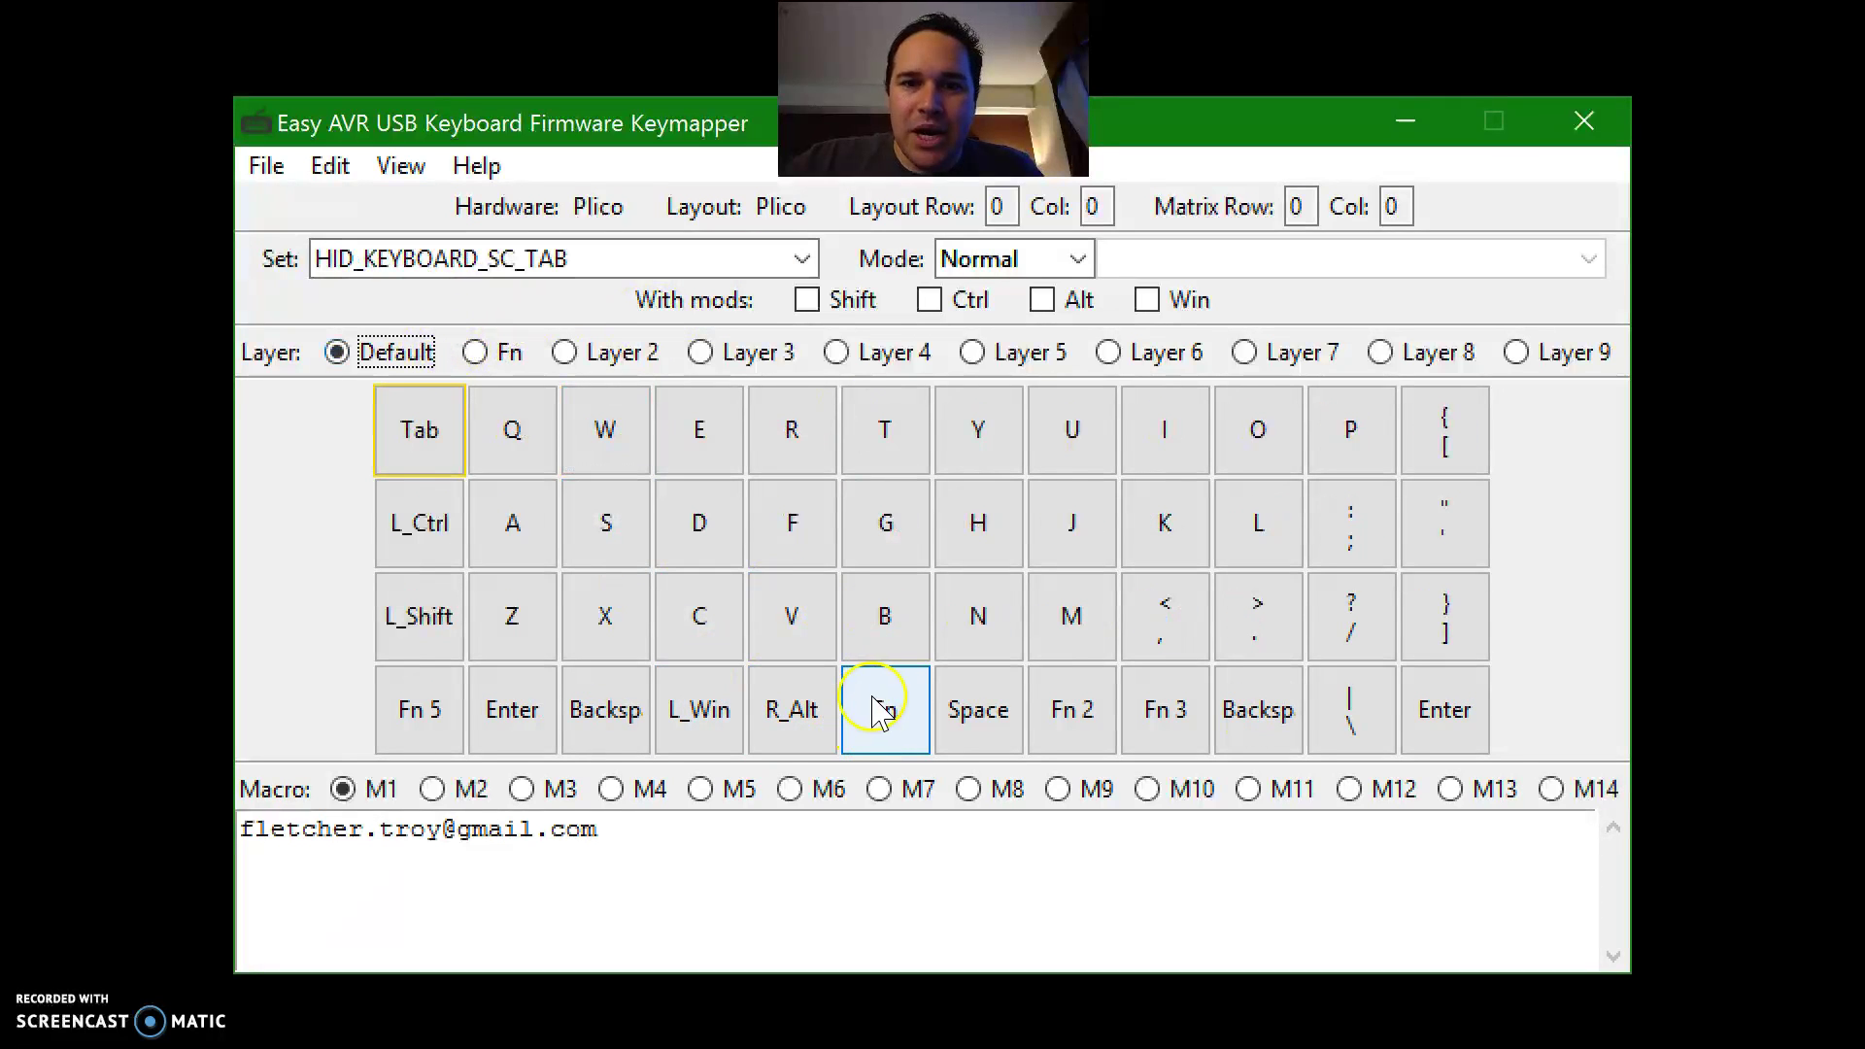
click(515, 355)
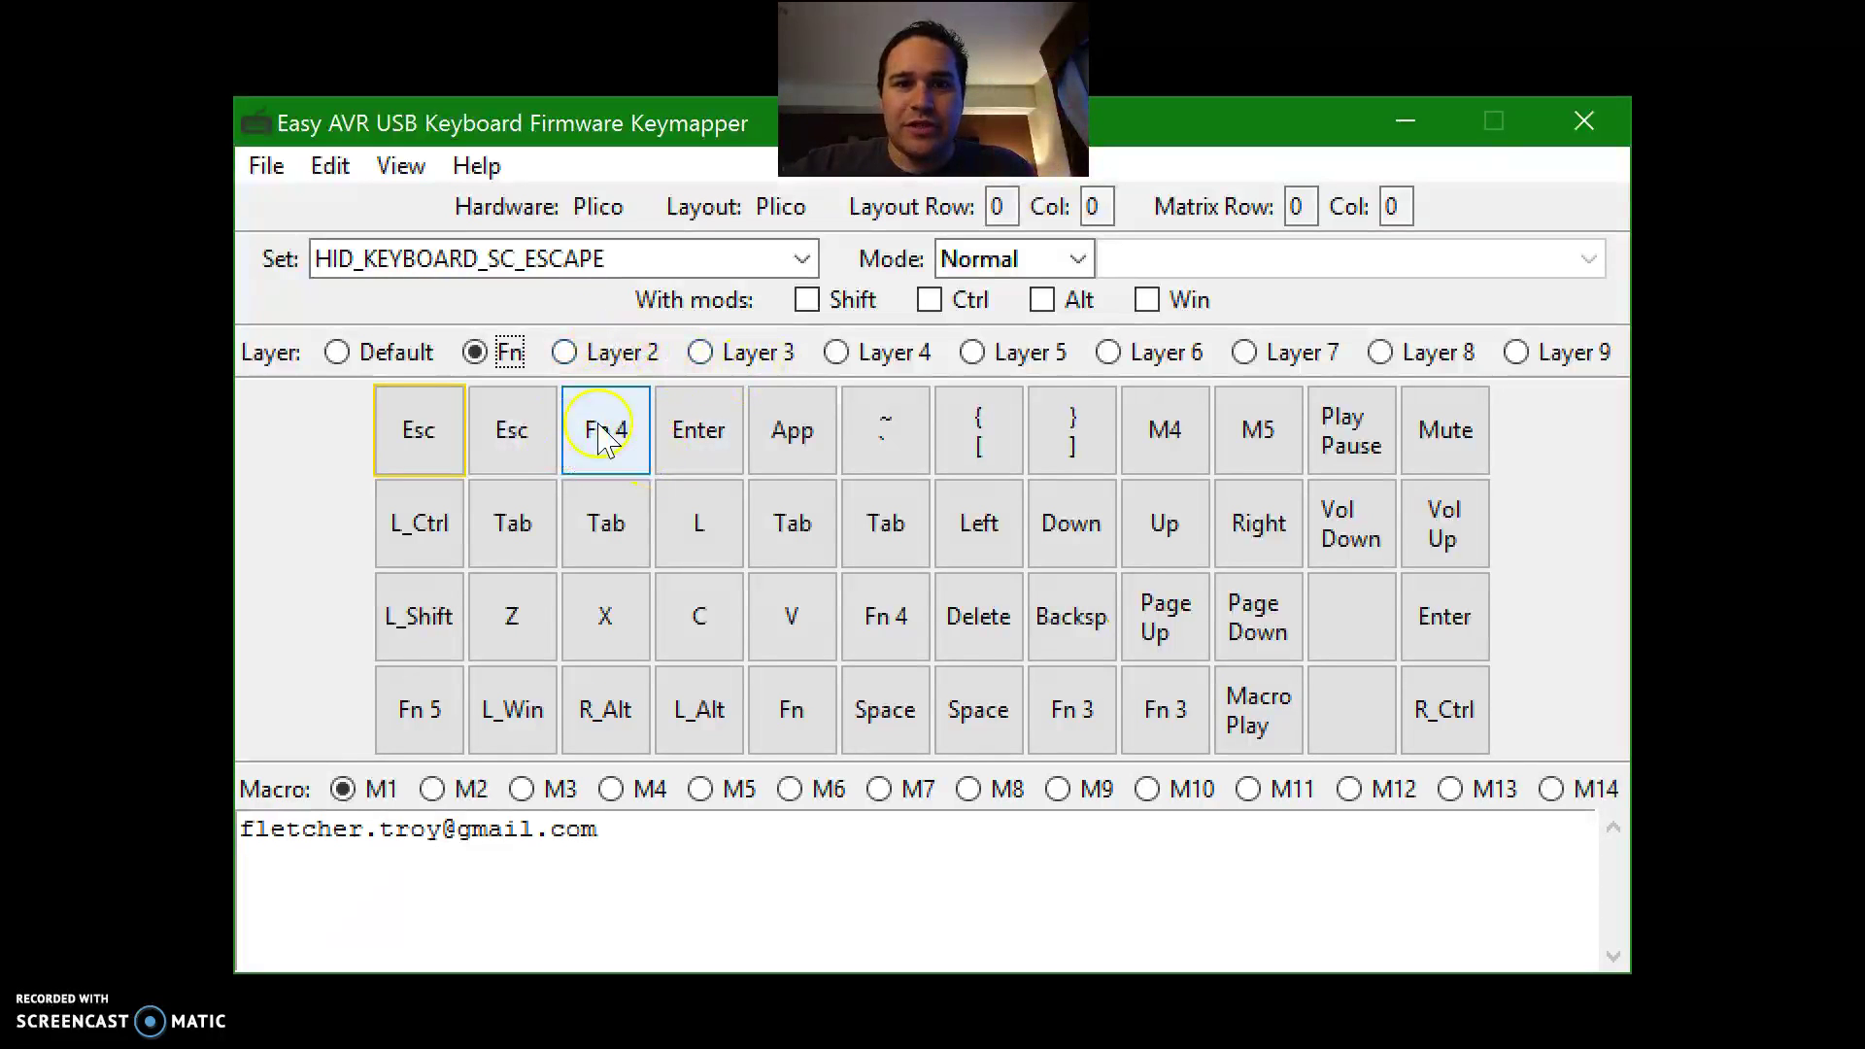
click(885, 355)
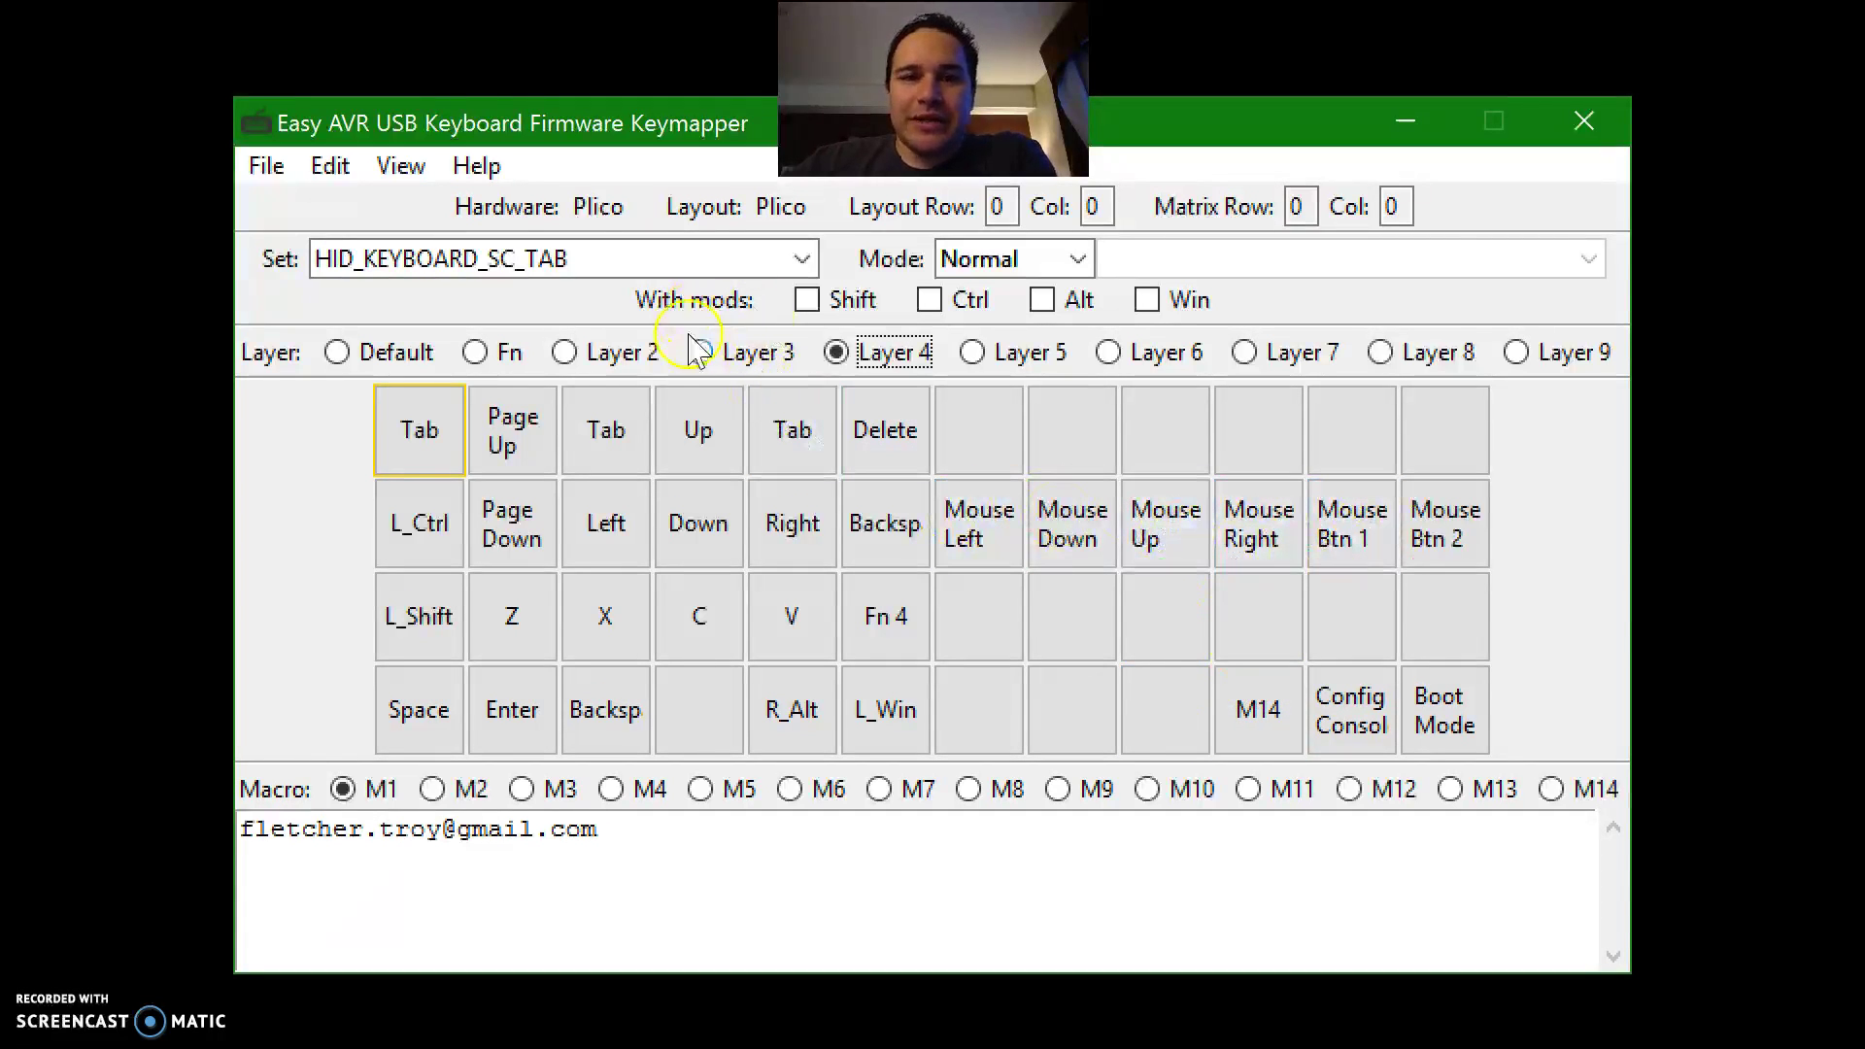
click(504, 365)
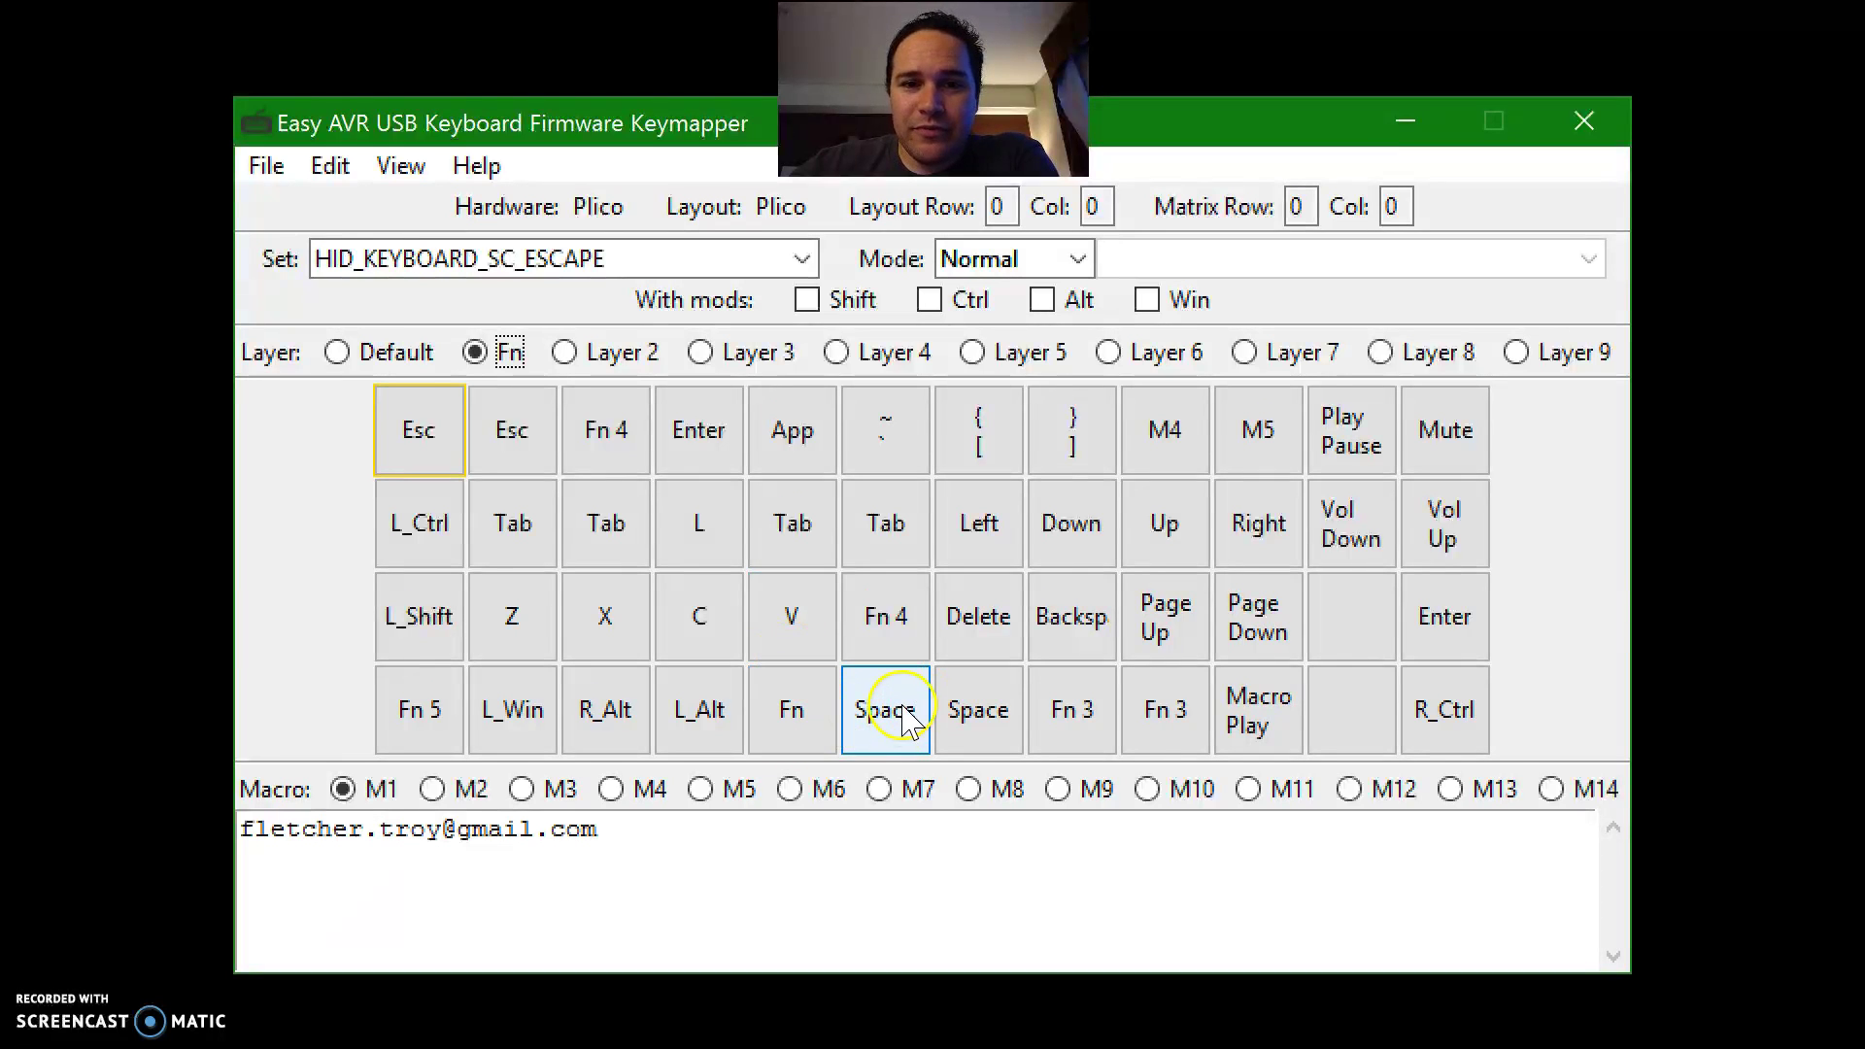
Step: Check the mode of the third-row Fn 4 key on both the Fn layer and Layer 4
click(884, 615)
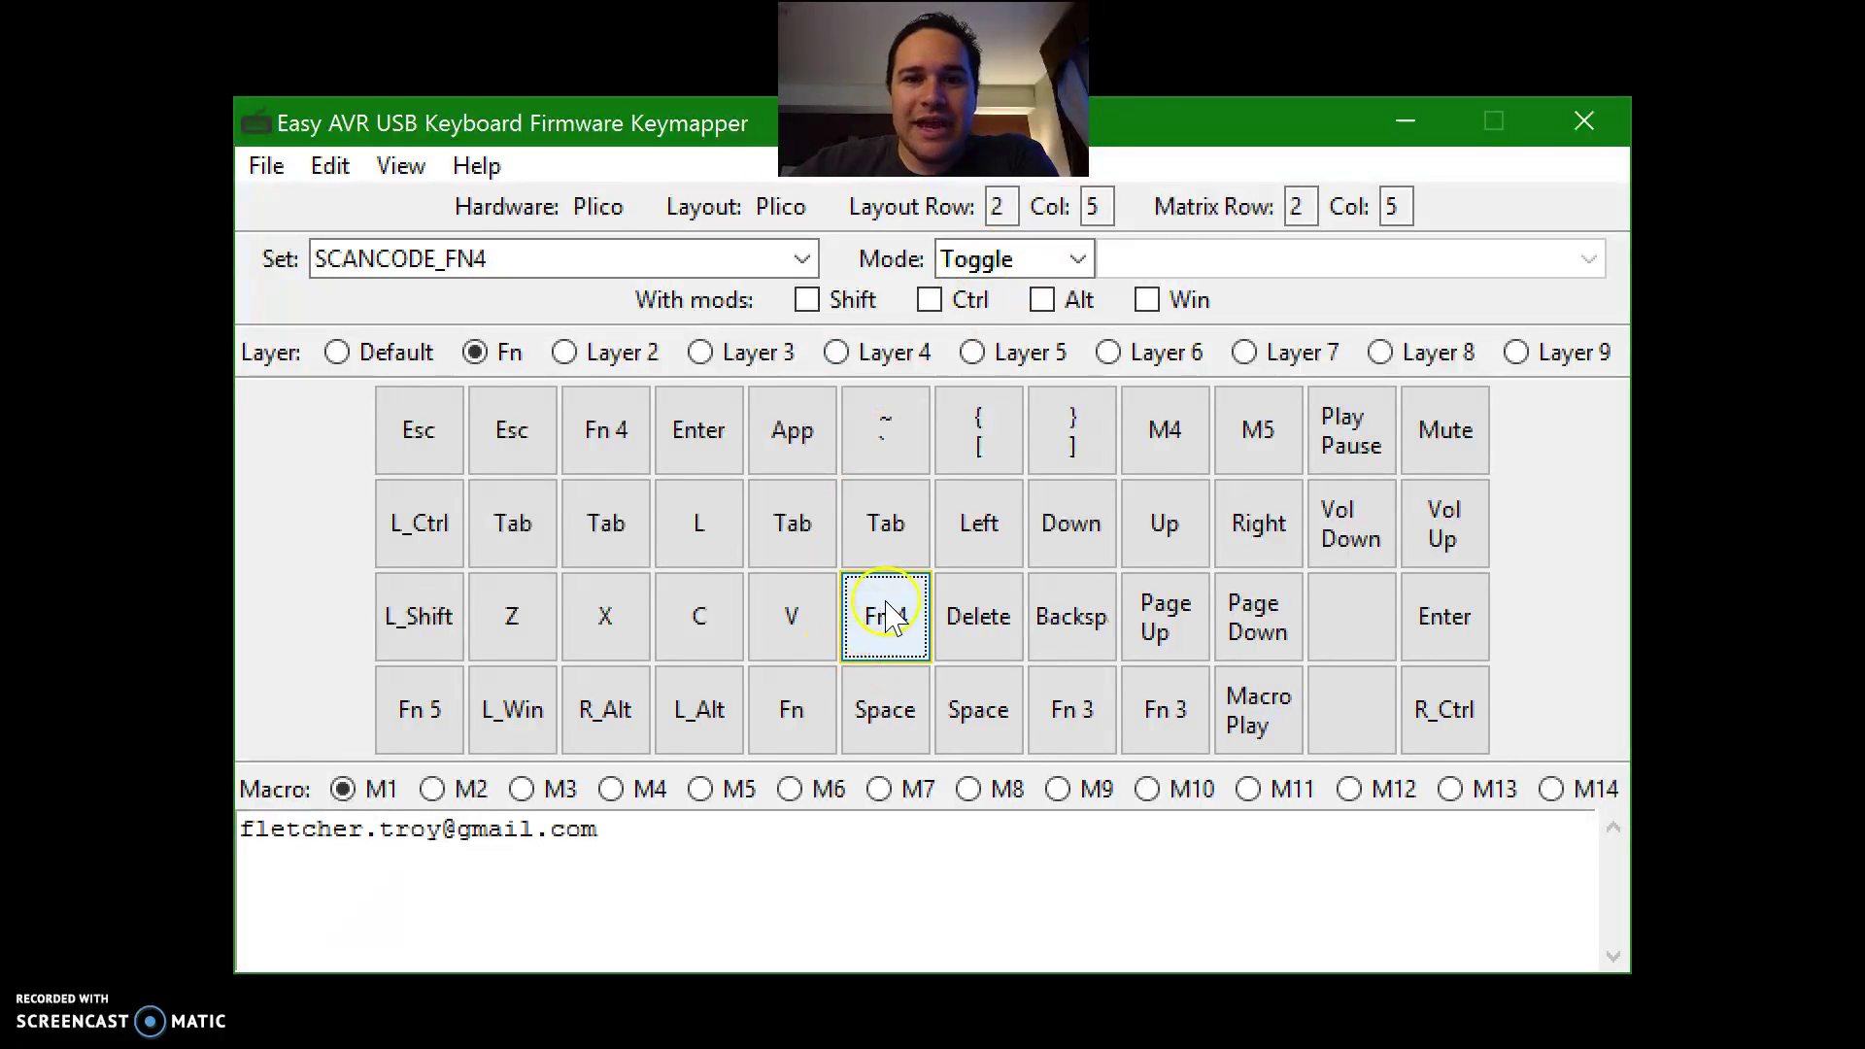
click(887, 354)
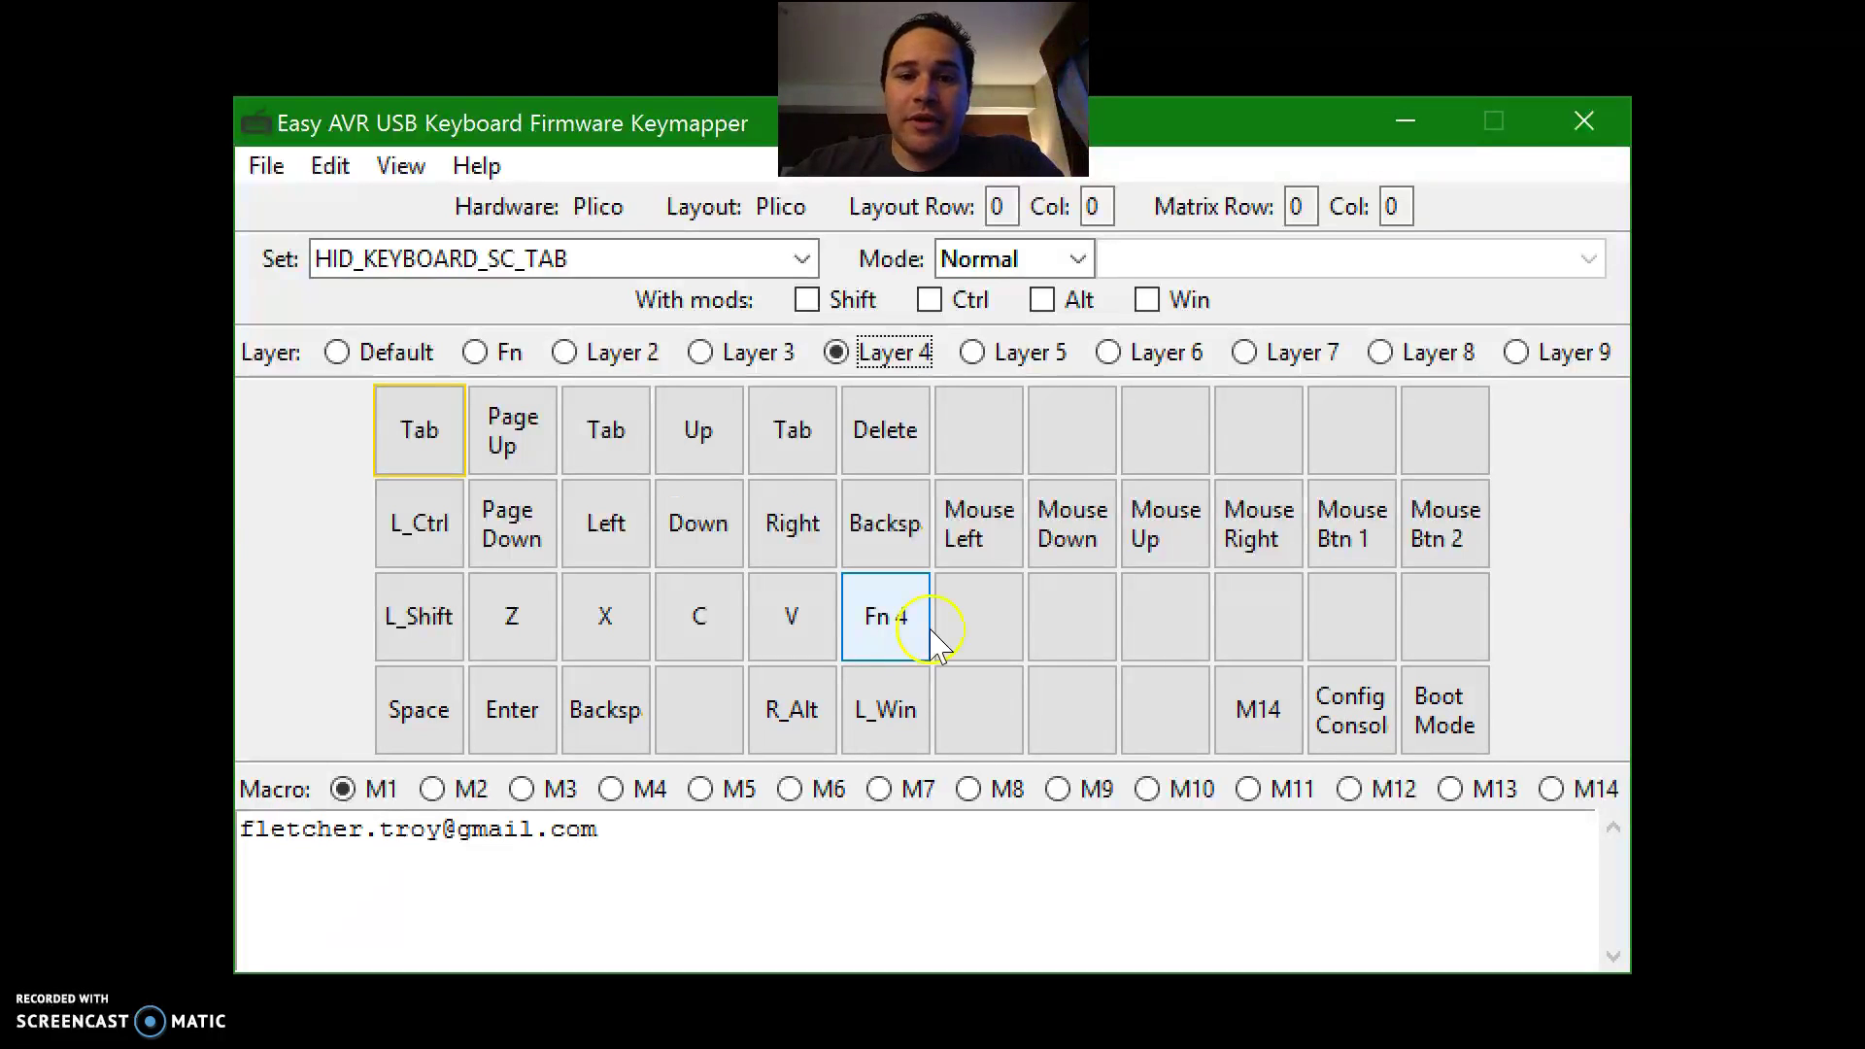
click(877, 607)
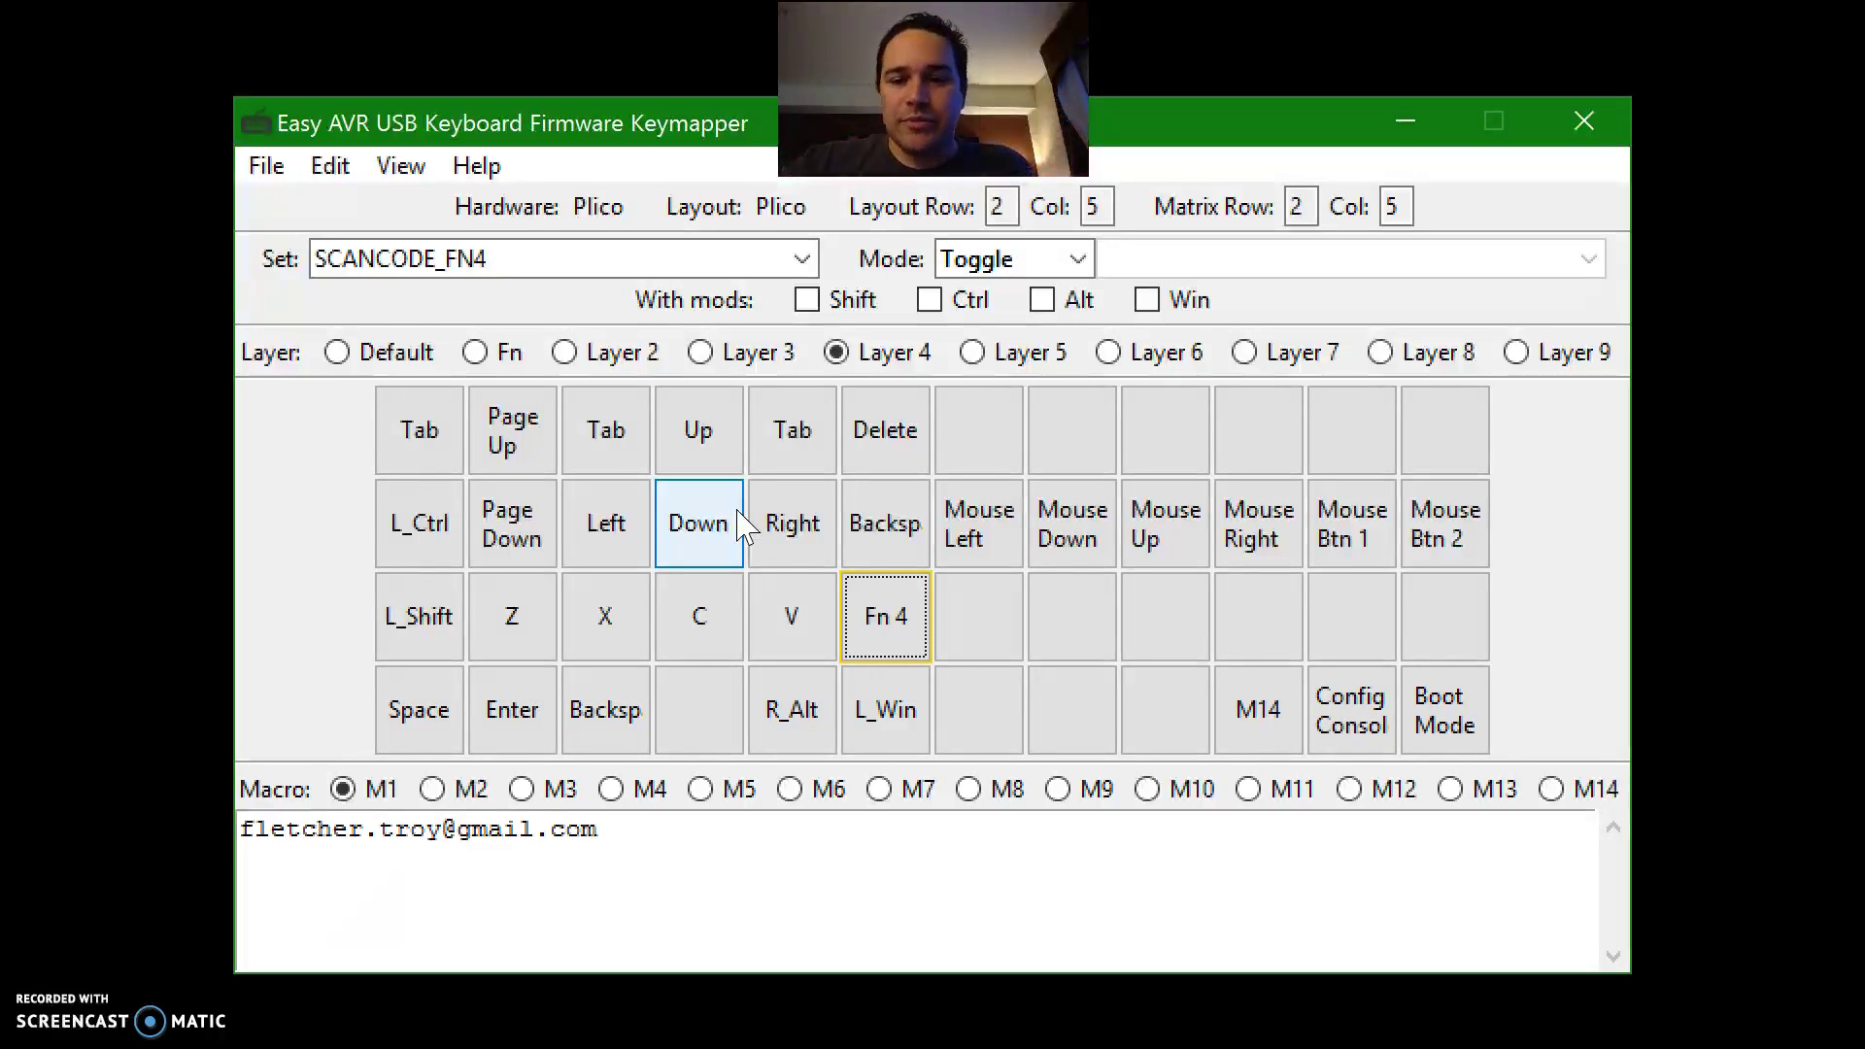
click(995, 264)
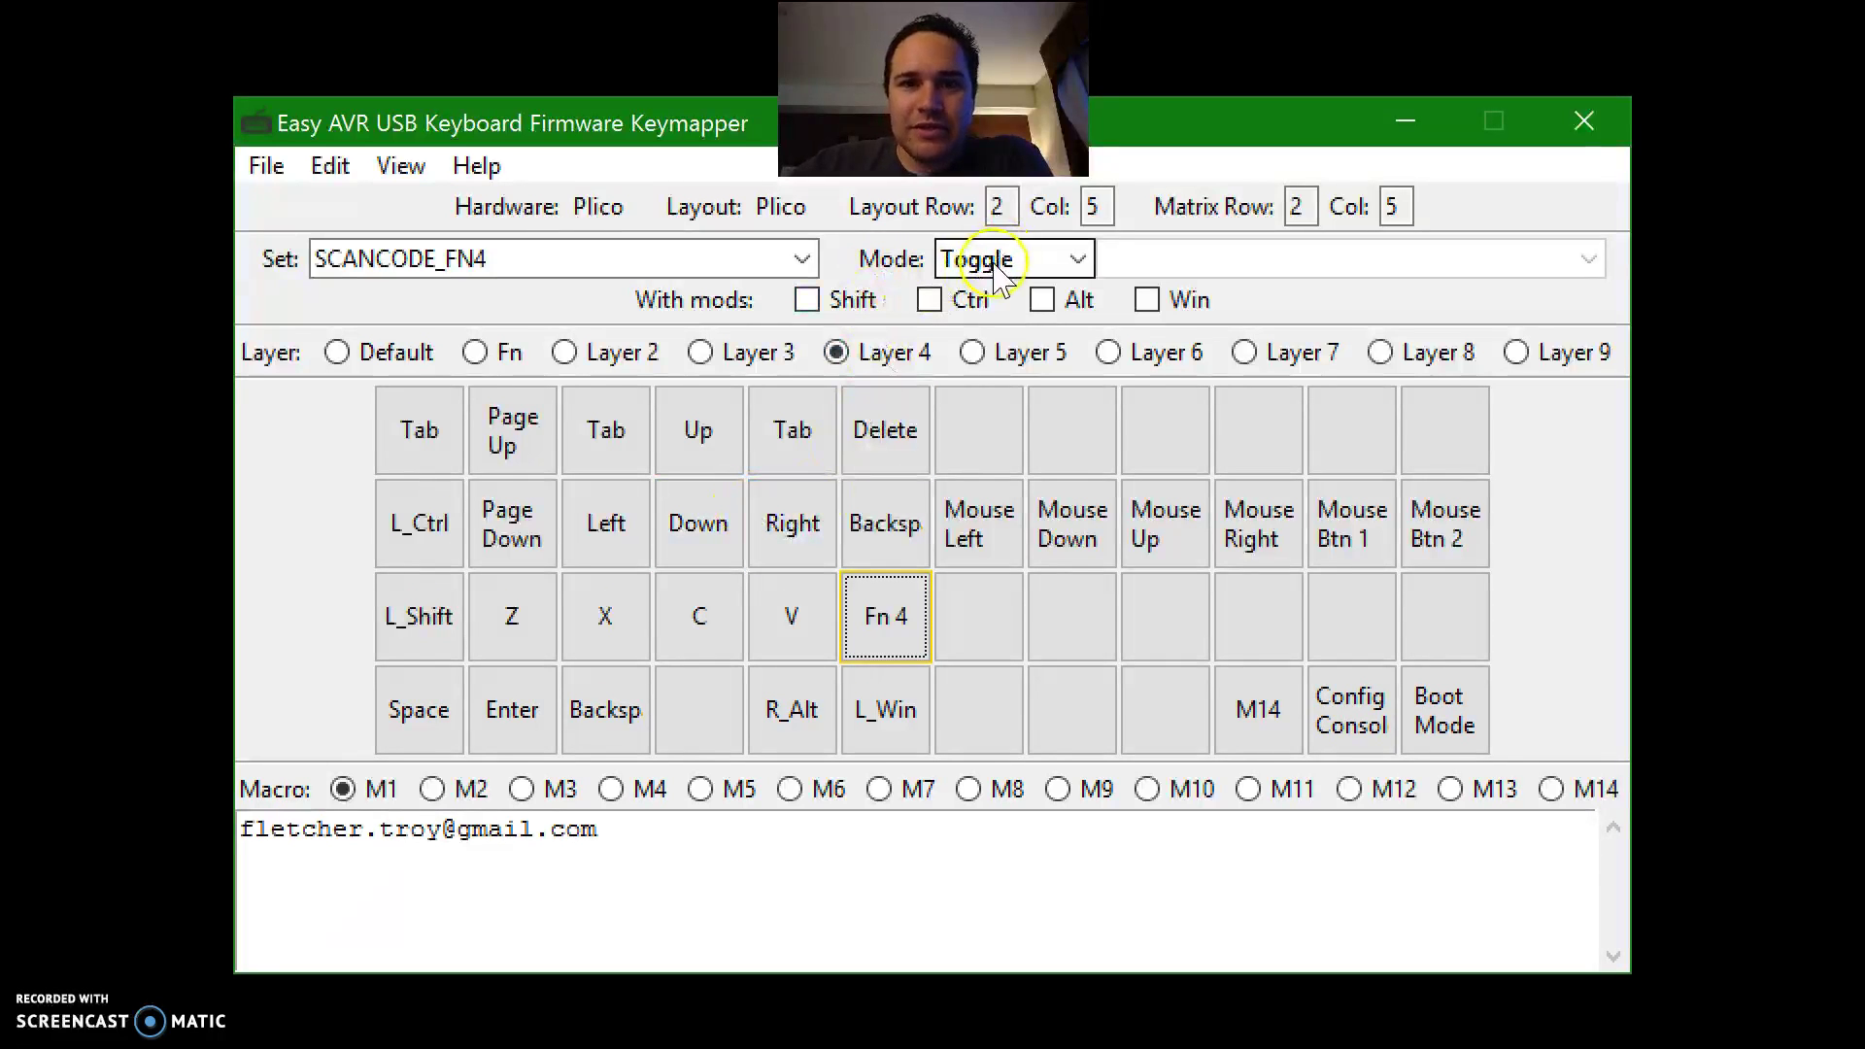
Step: Browse the function and macro scancodes available for the default layer's bottom-row Fn key, keeping its assignment
click(490, 350)
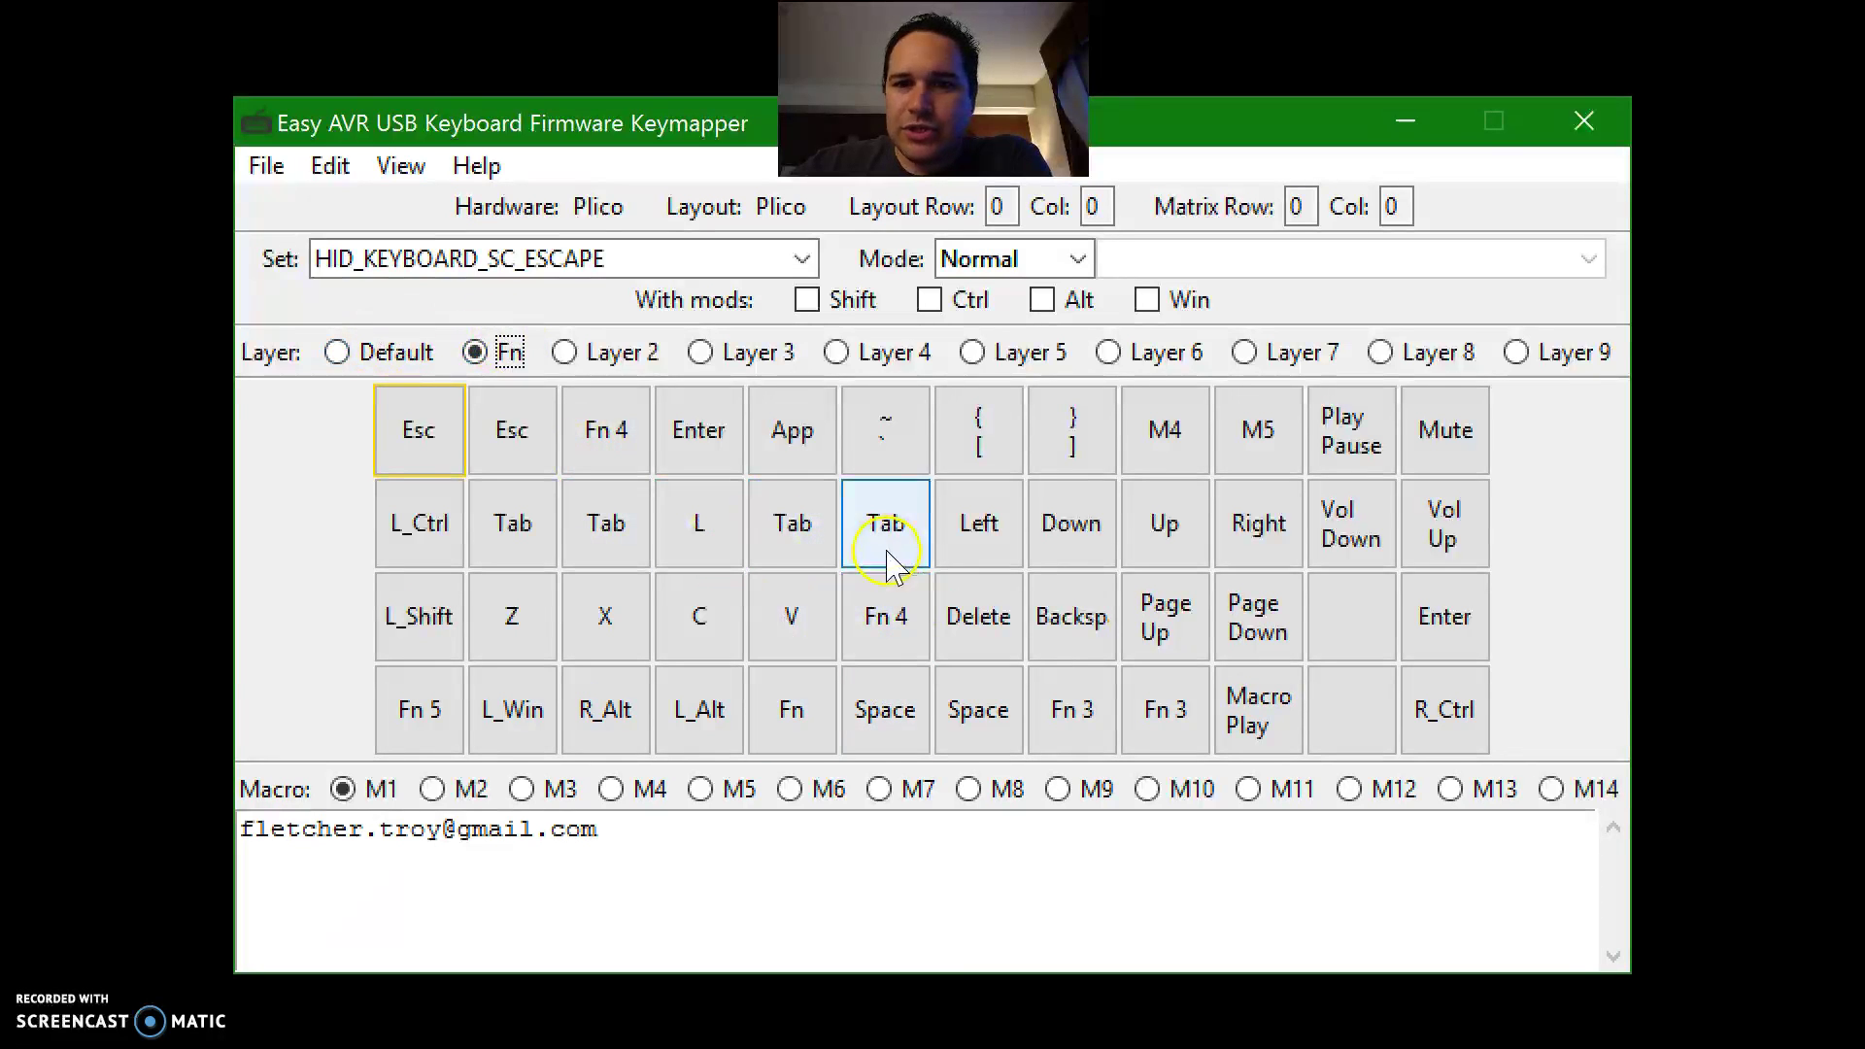
click(339, 353)
click(889, 713)
click(692, 270)
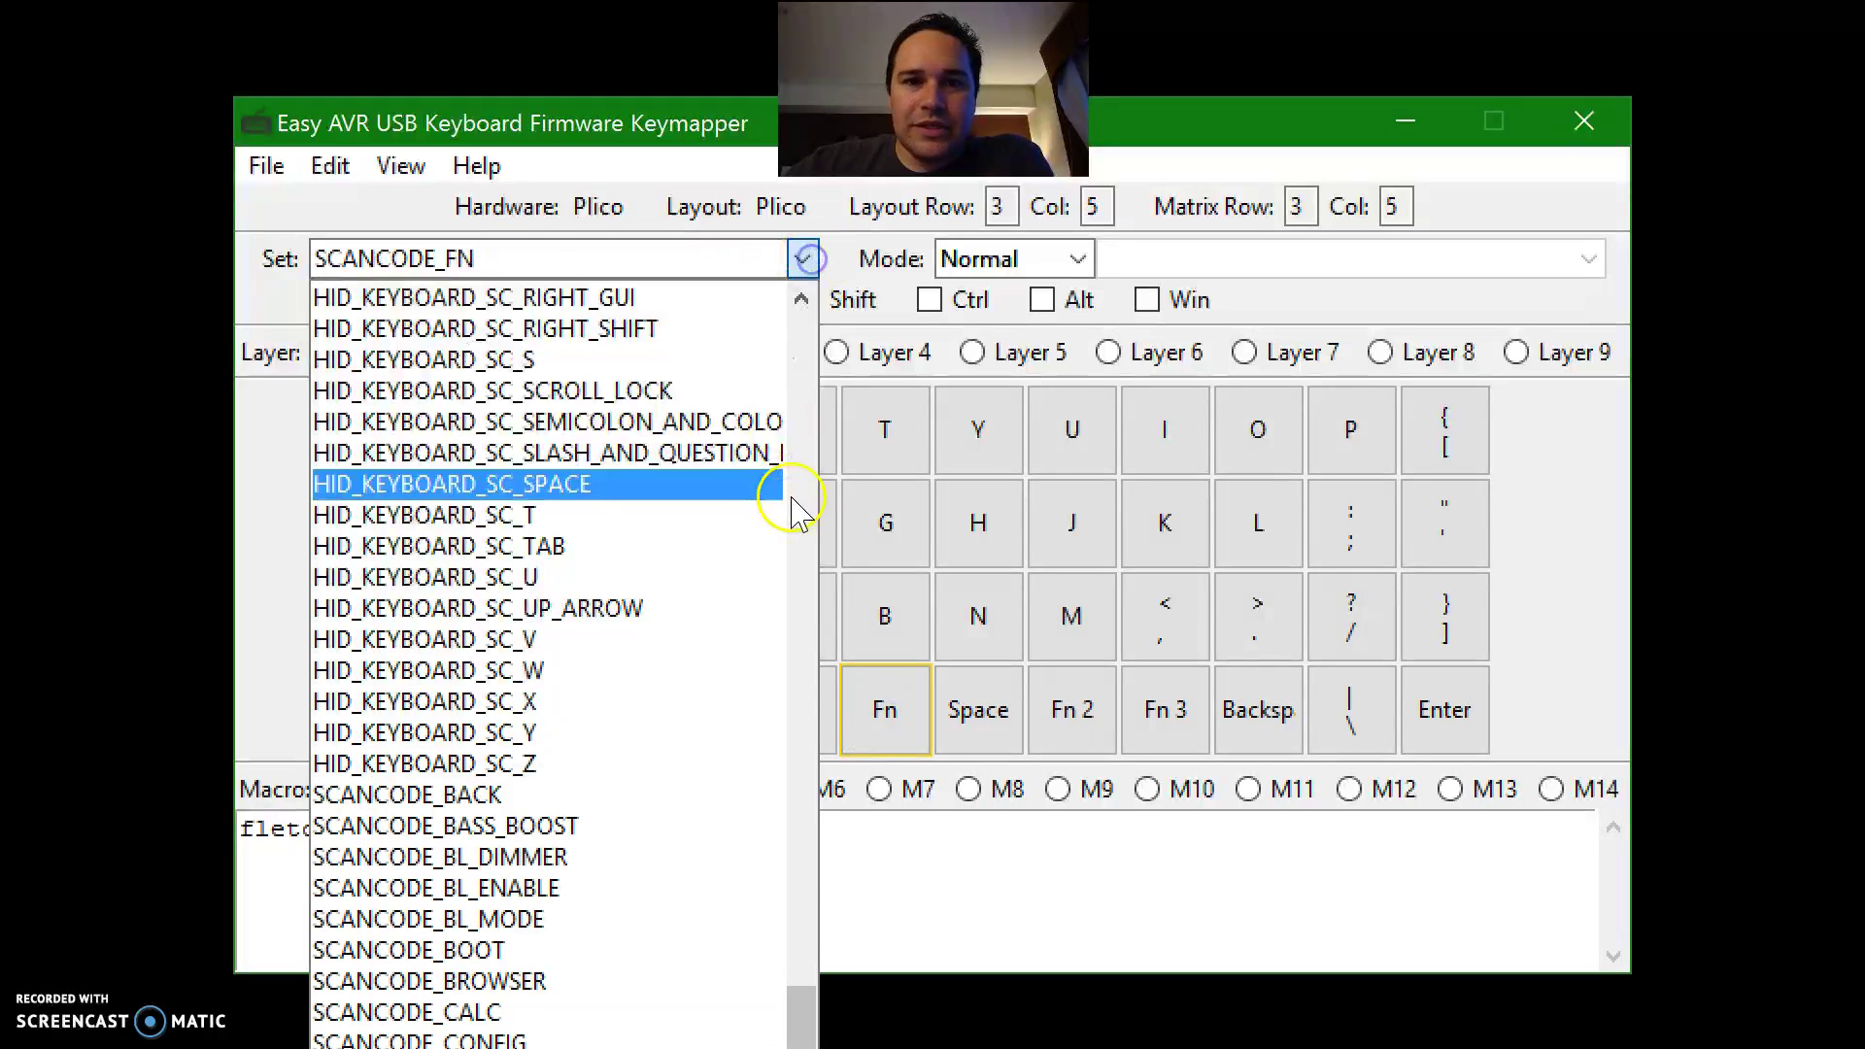
scroll(803, 986, down, 7)
scroll(505, 874, up, 4)
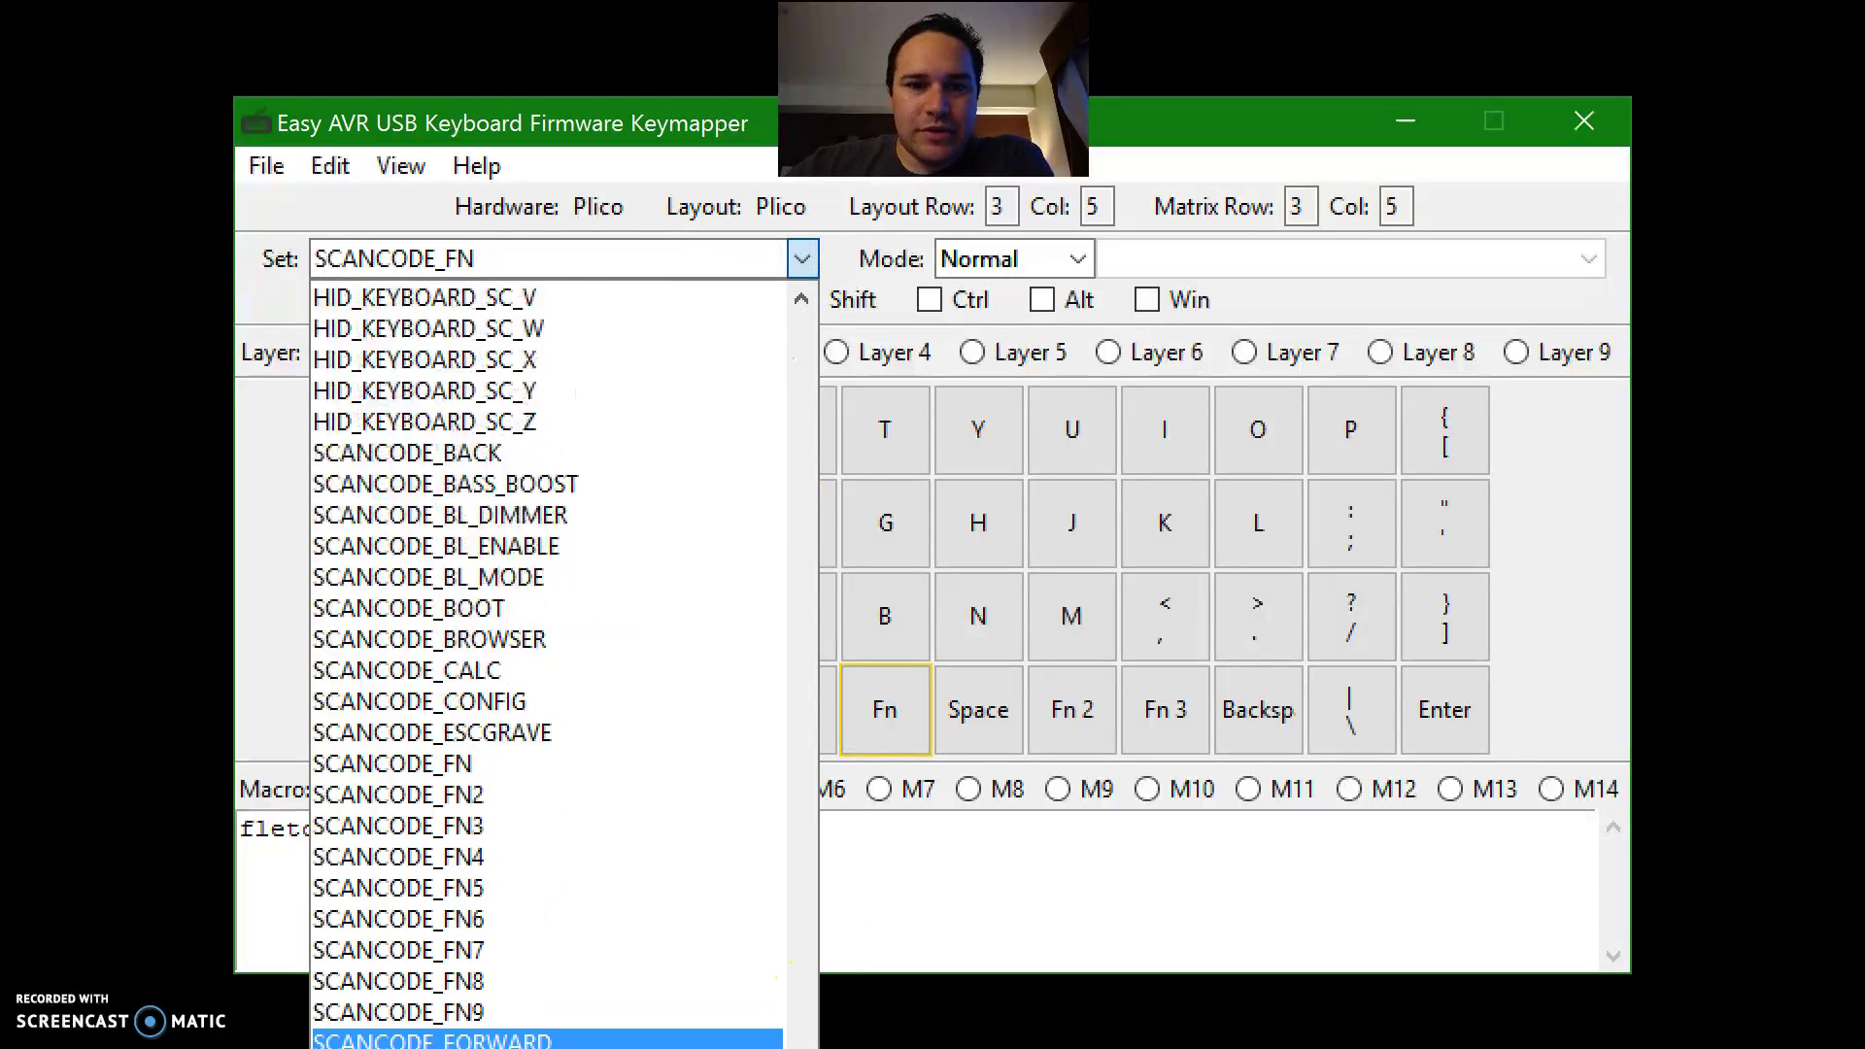
scroll(524, 874, down, 4)
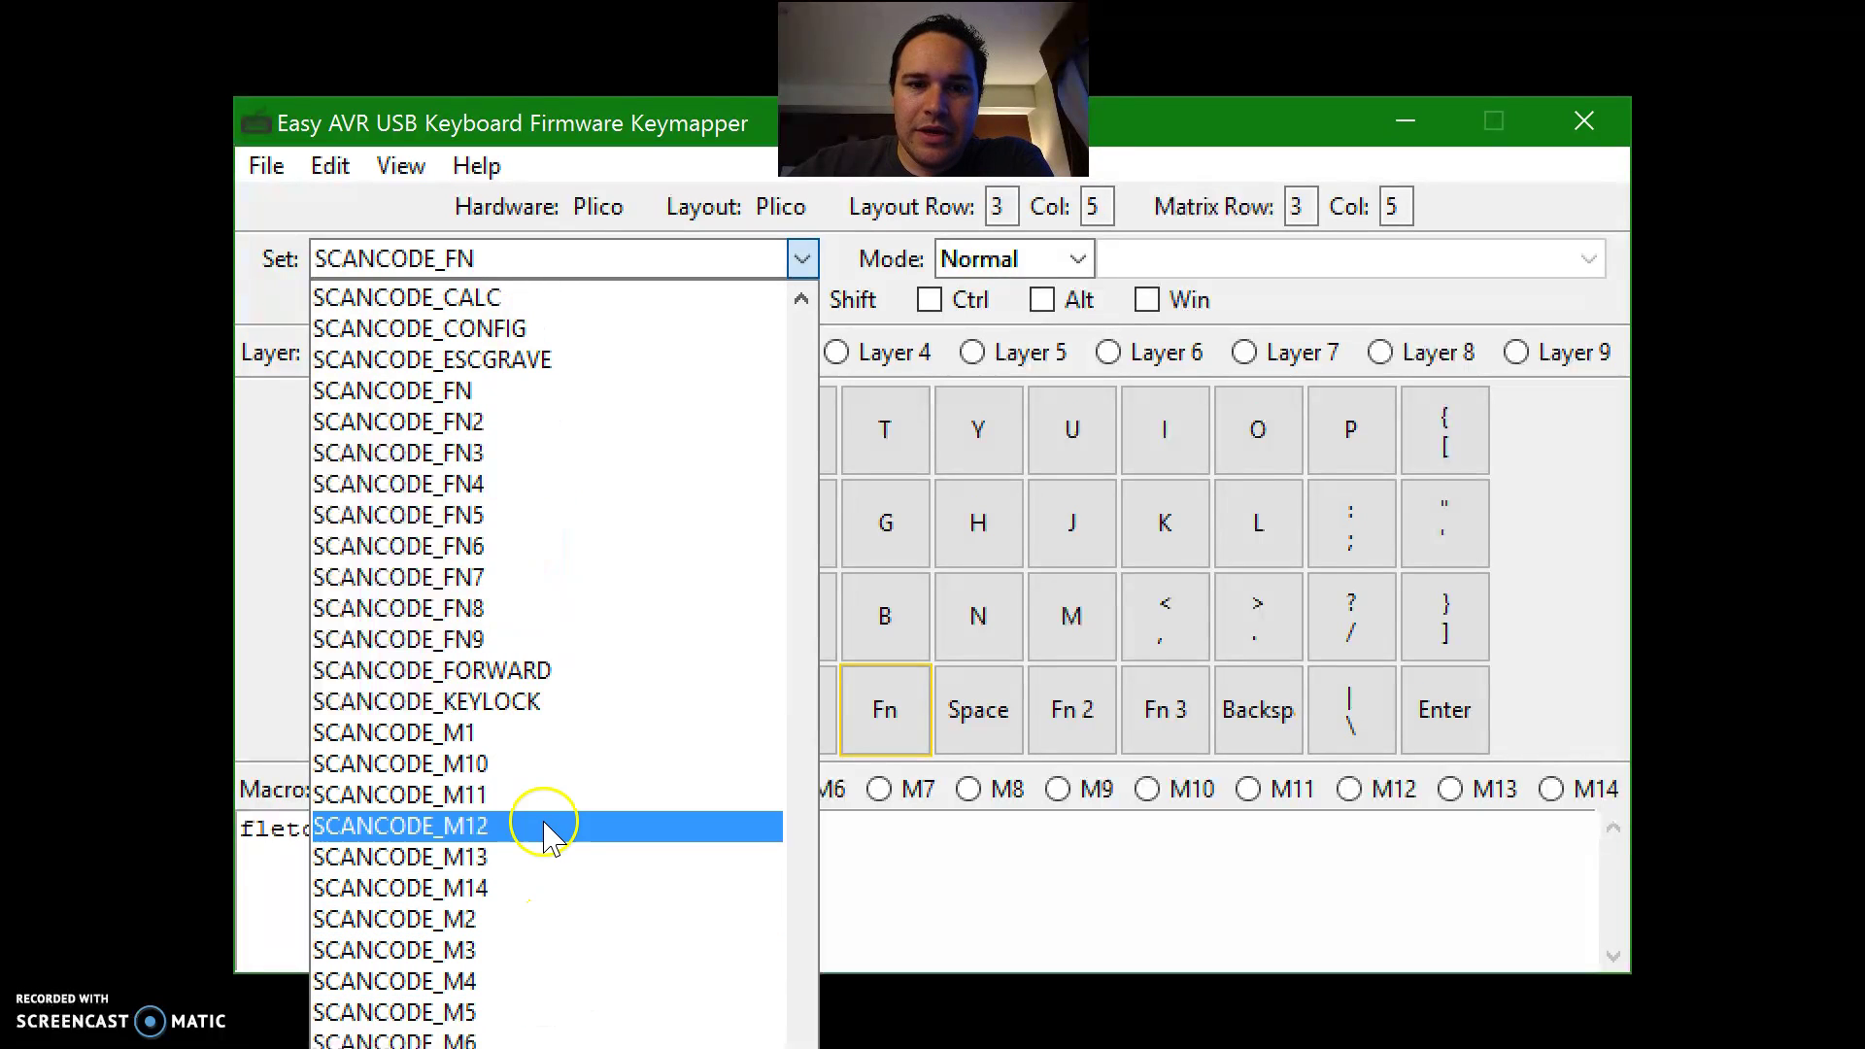
click(898, 724)
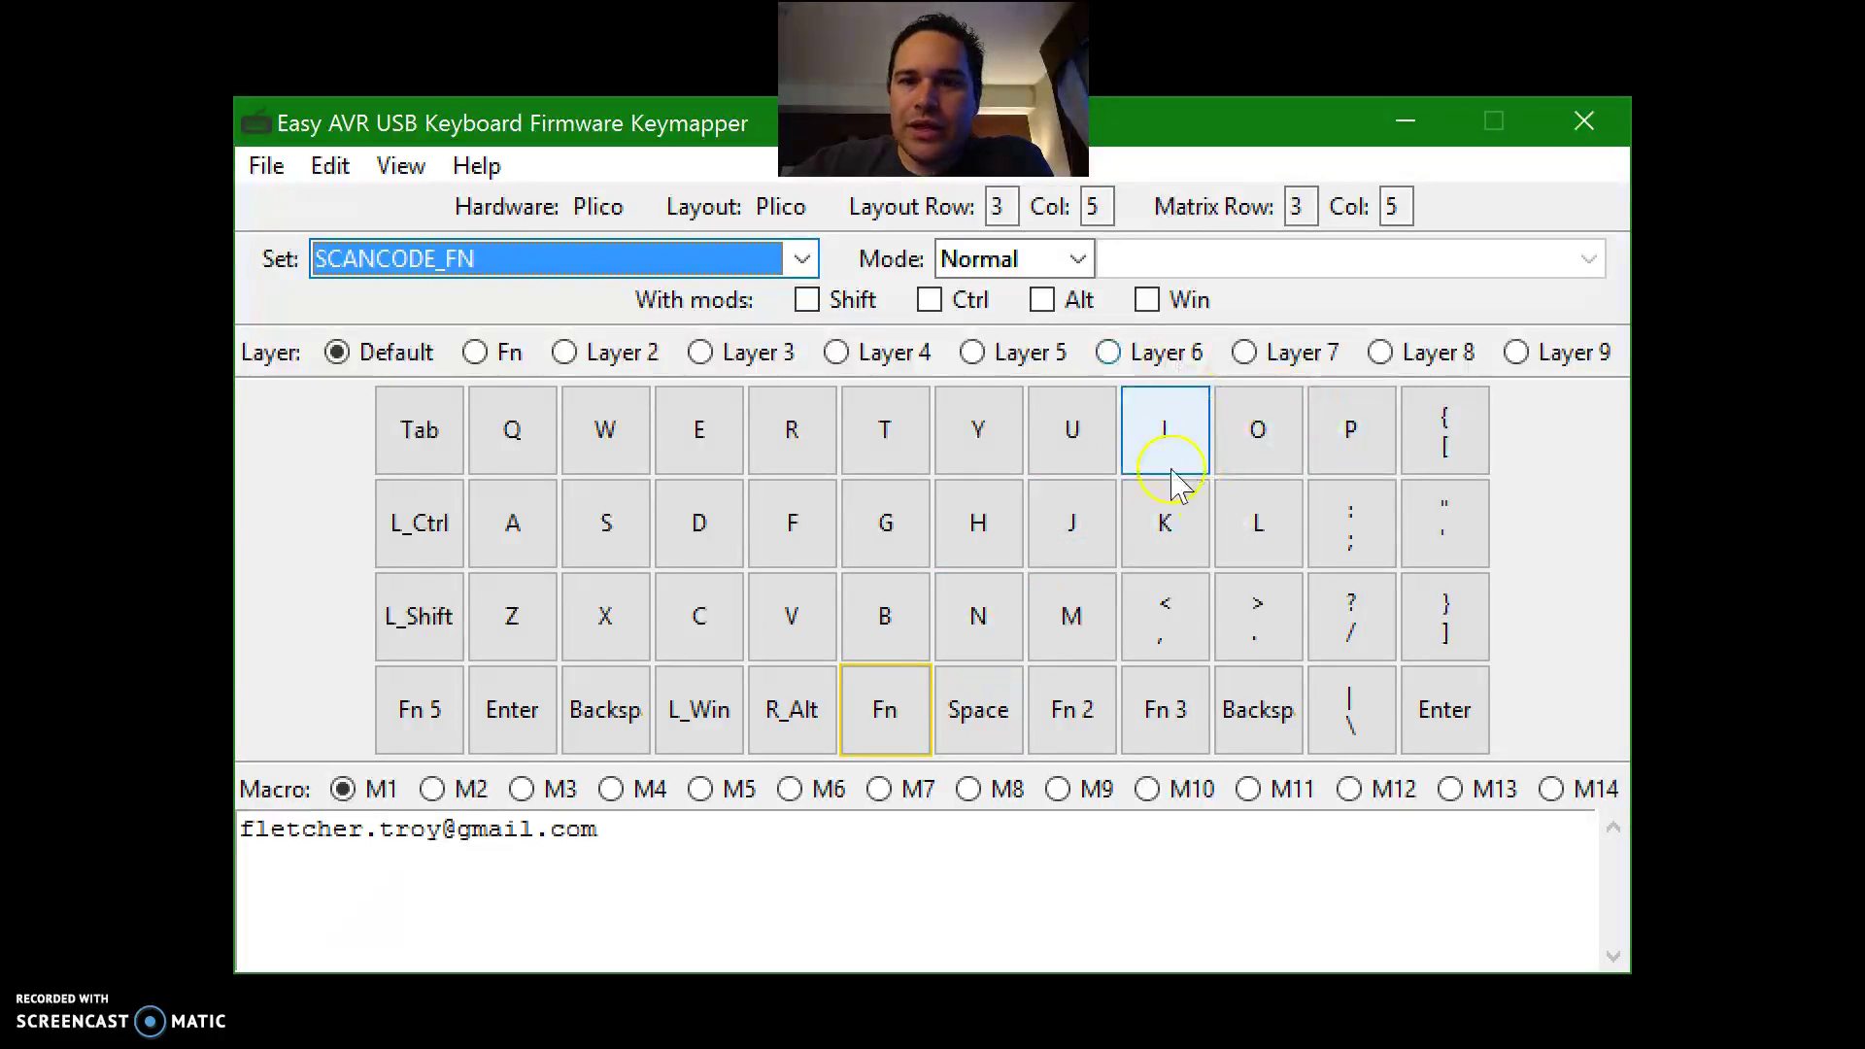
Step: Examine the scancodes of the Fn layer's M4 and M5 keys and browse the alternatives without changing them
click(486, 352)
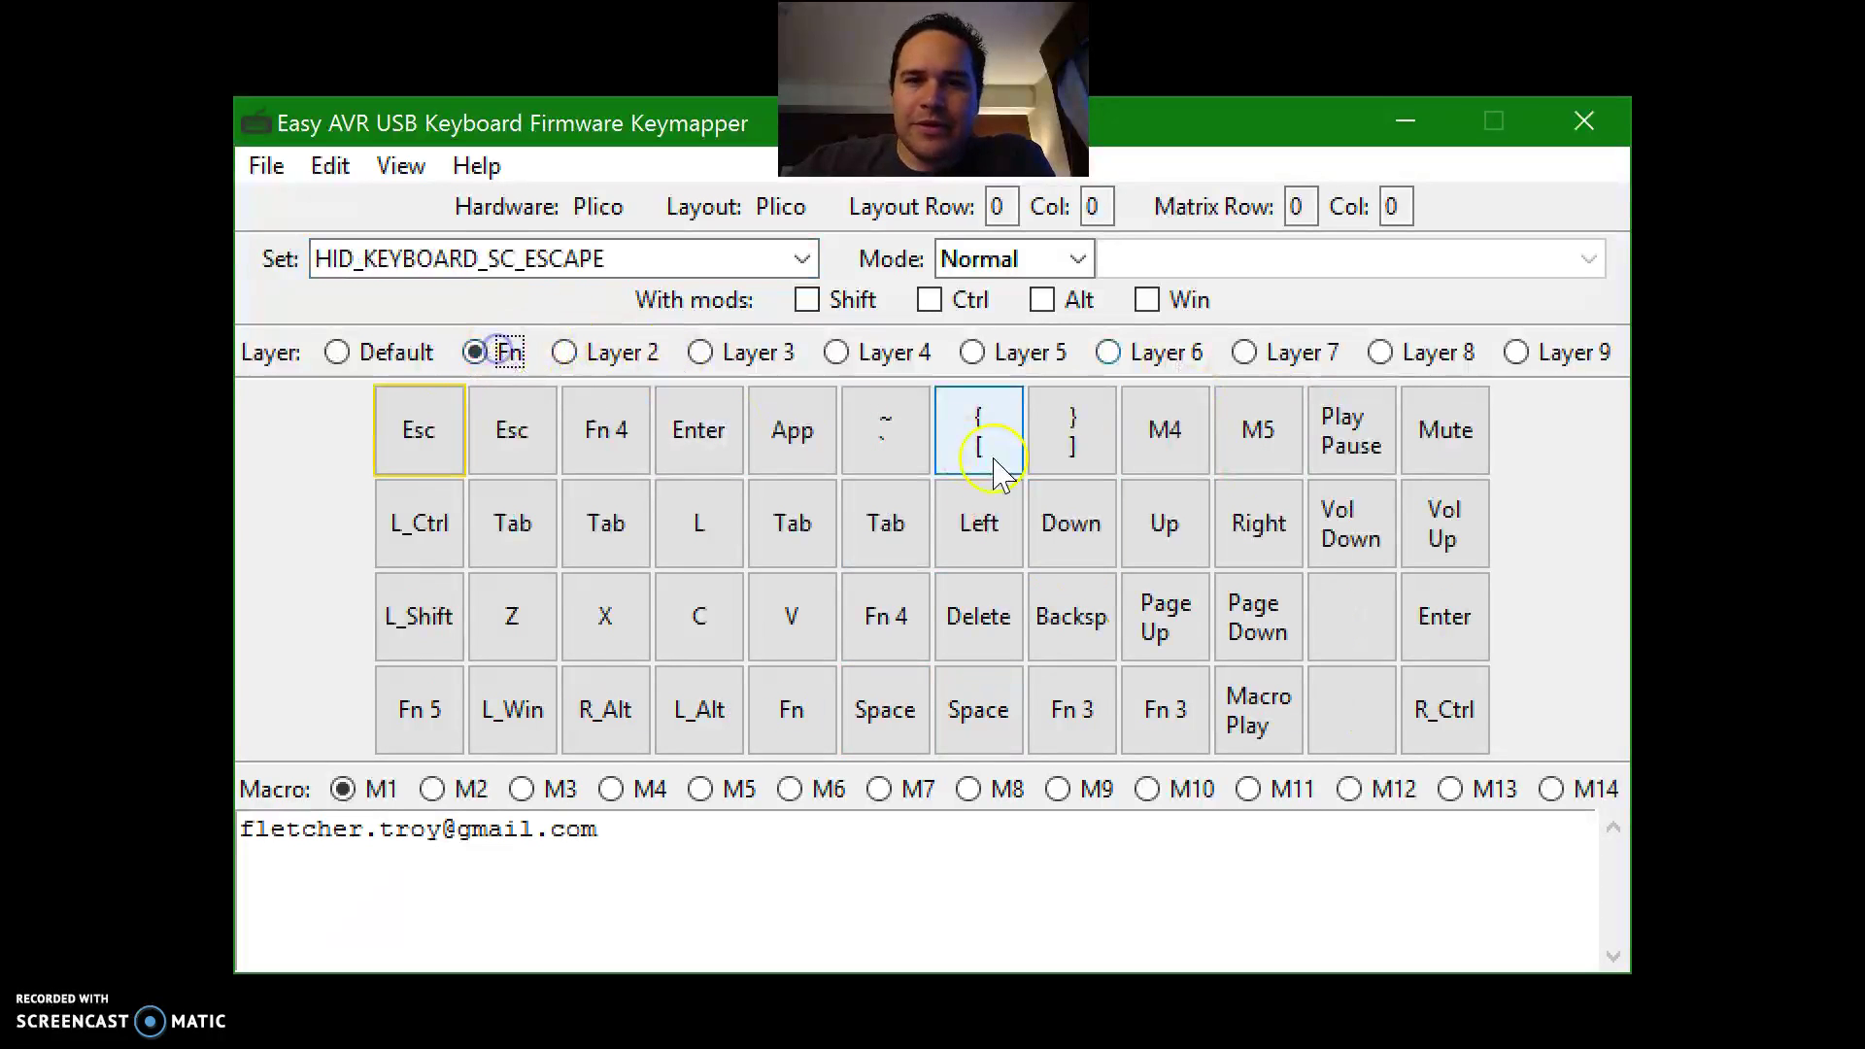
click(1178, 443)
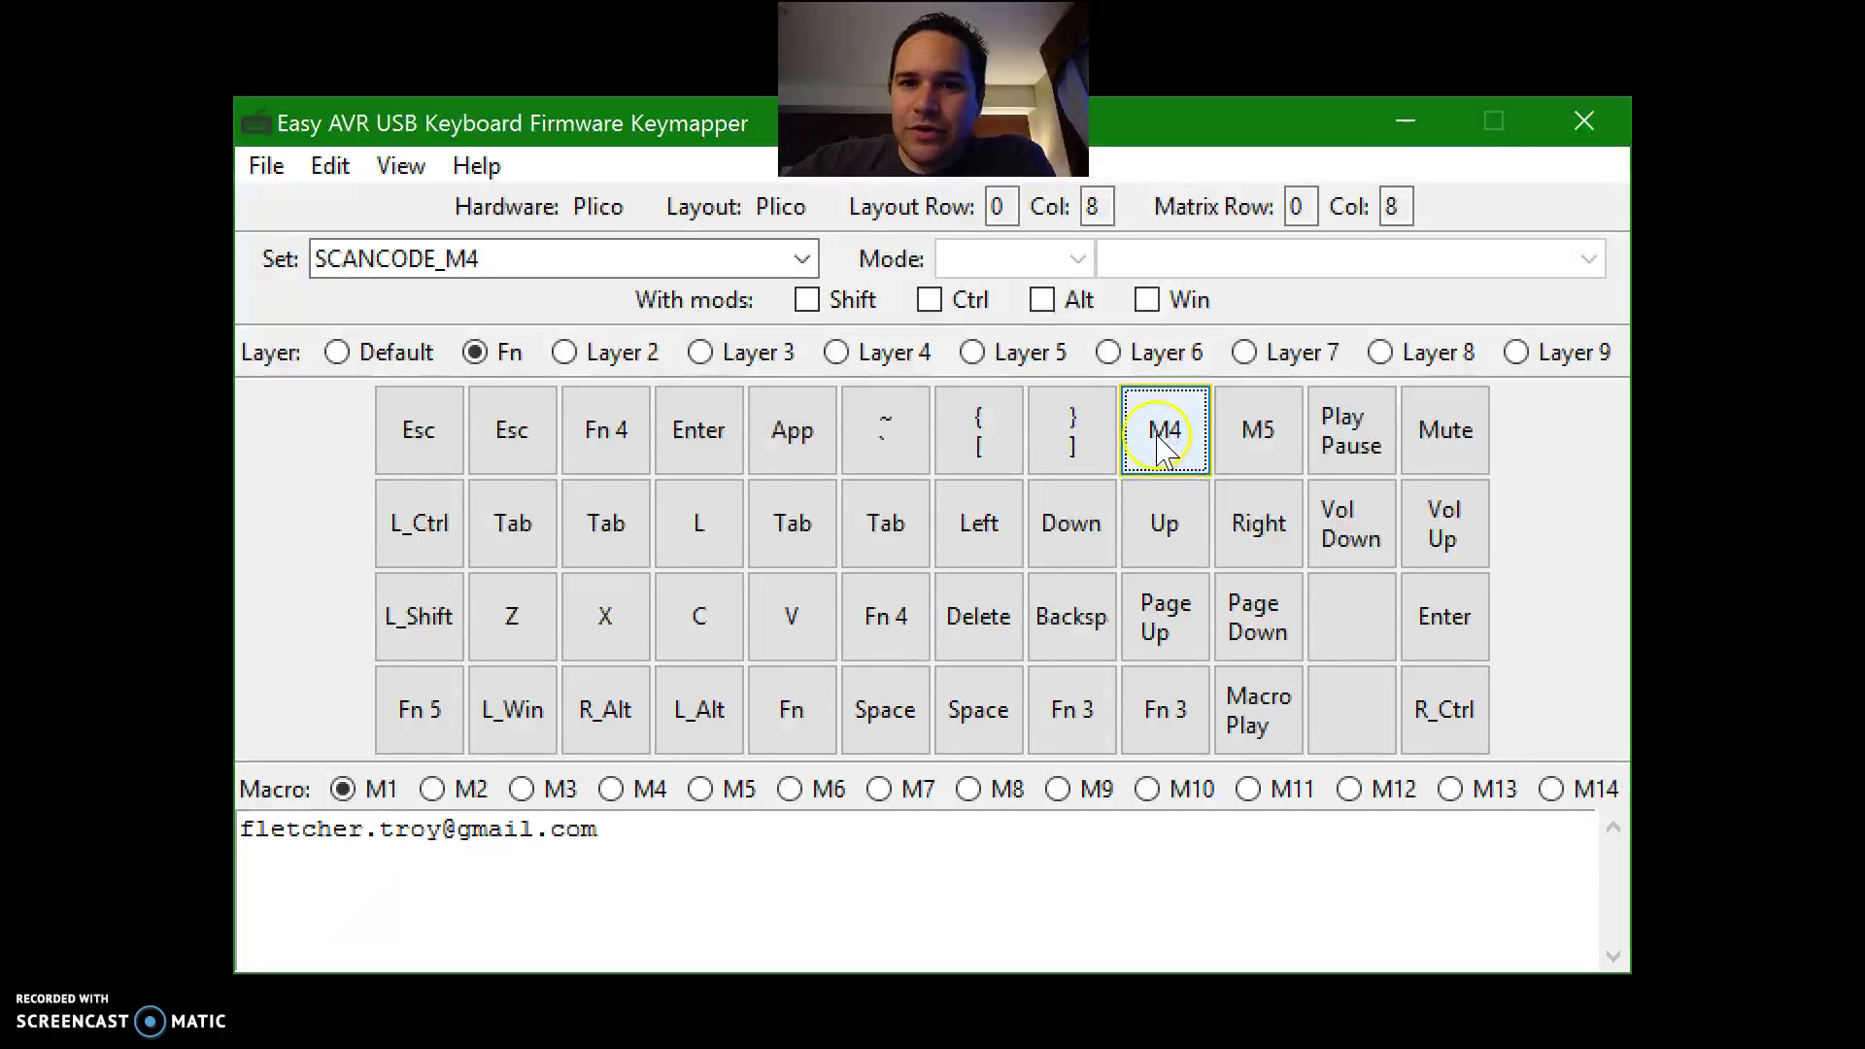
click(1256, 464)
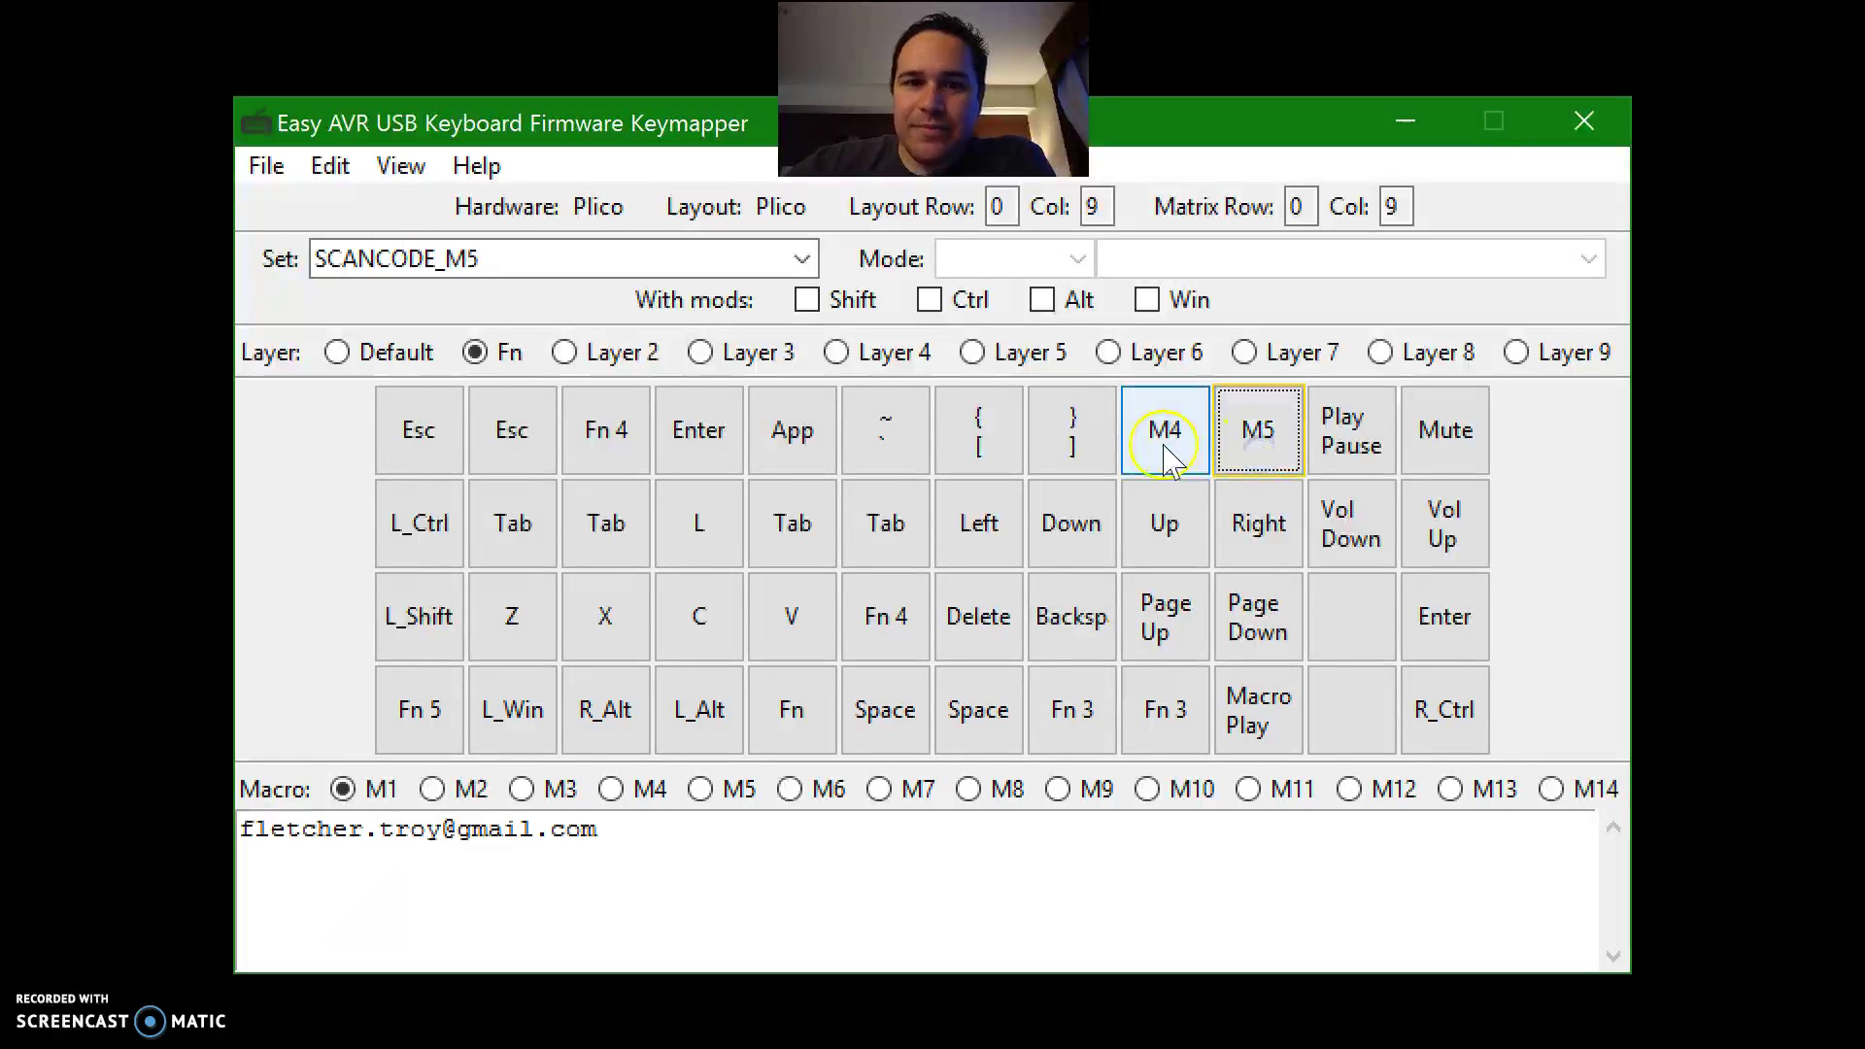
click(802, 259)
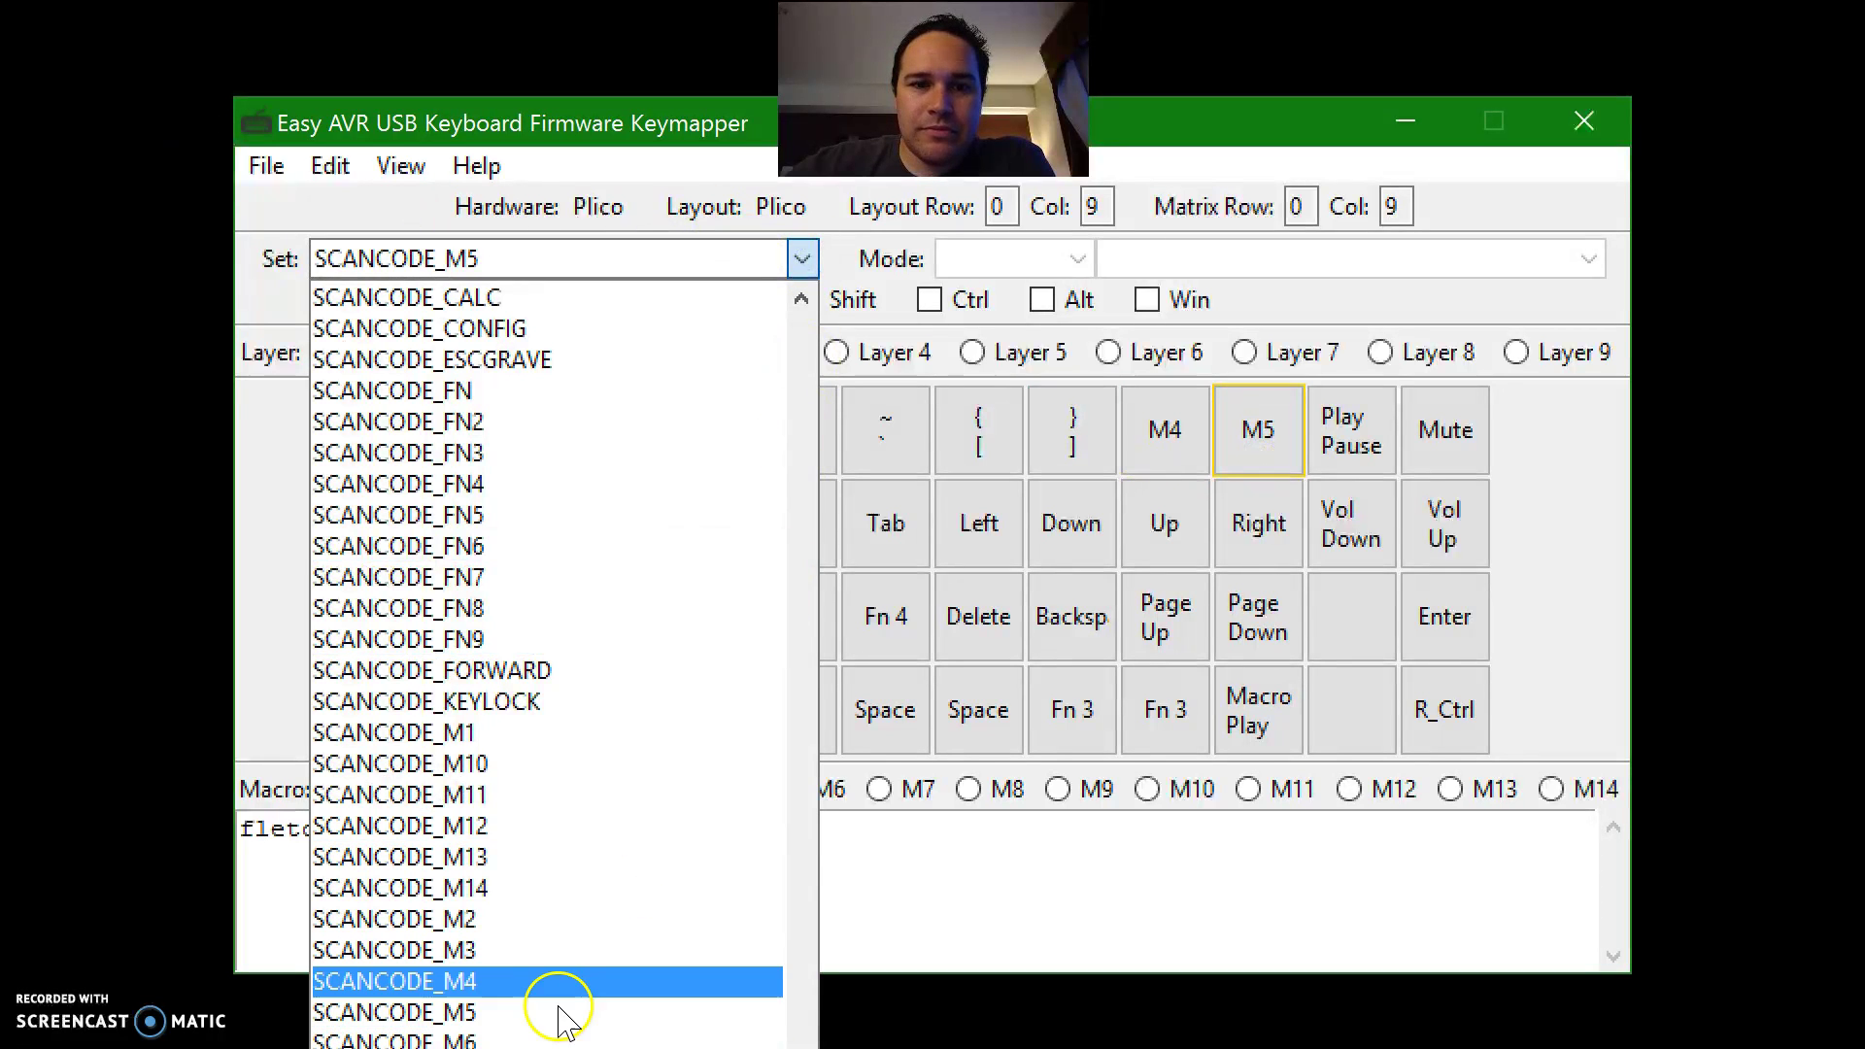
drag(802, 1043, 814, 798)
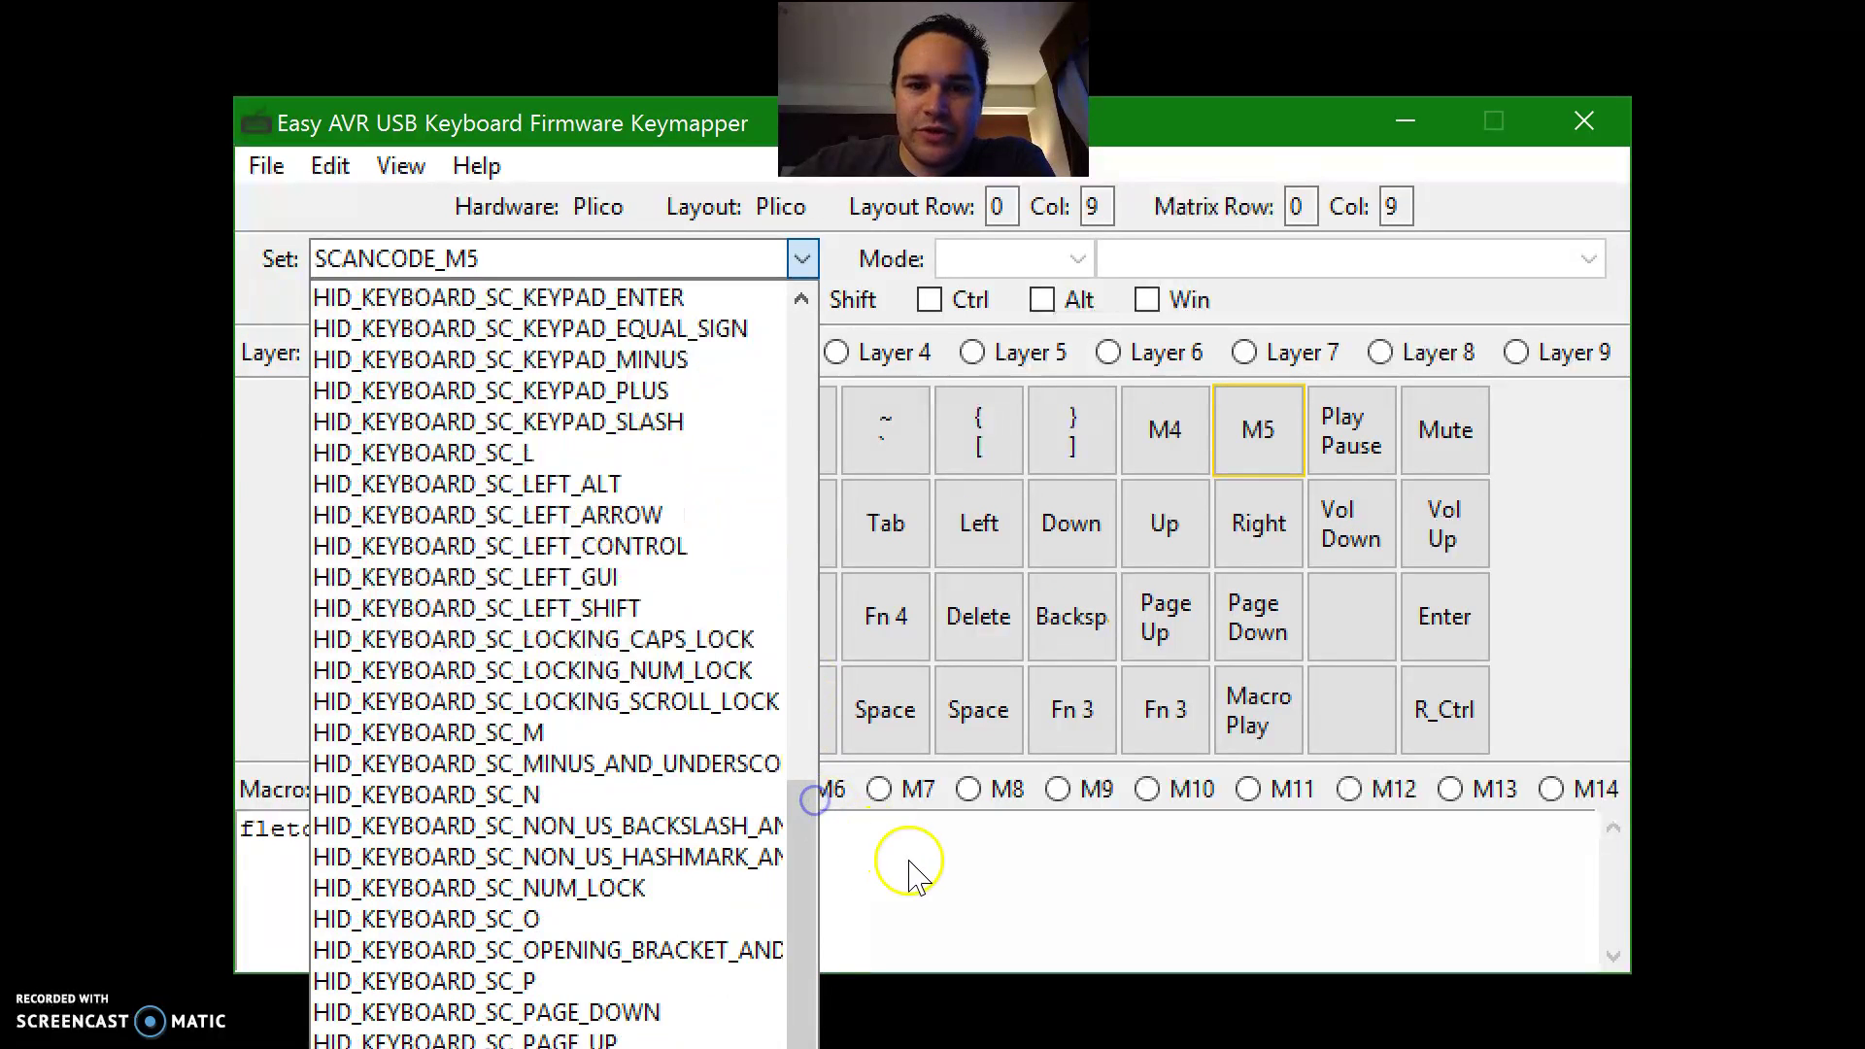
click(913, 871)
Step: Display macro M4 for the Fn layer's M4 key and examine each part of its definition
click(1165, 431)
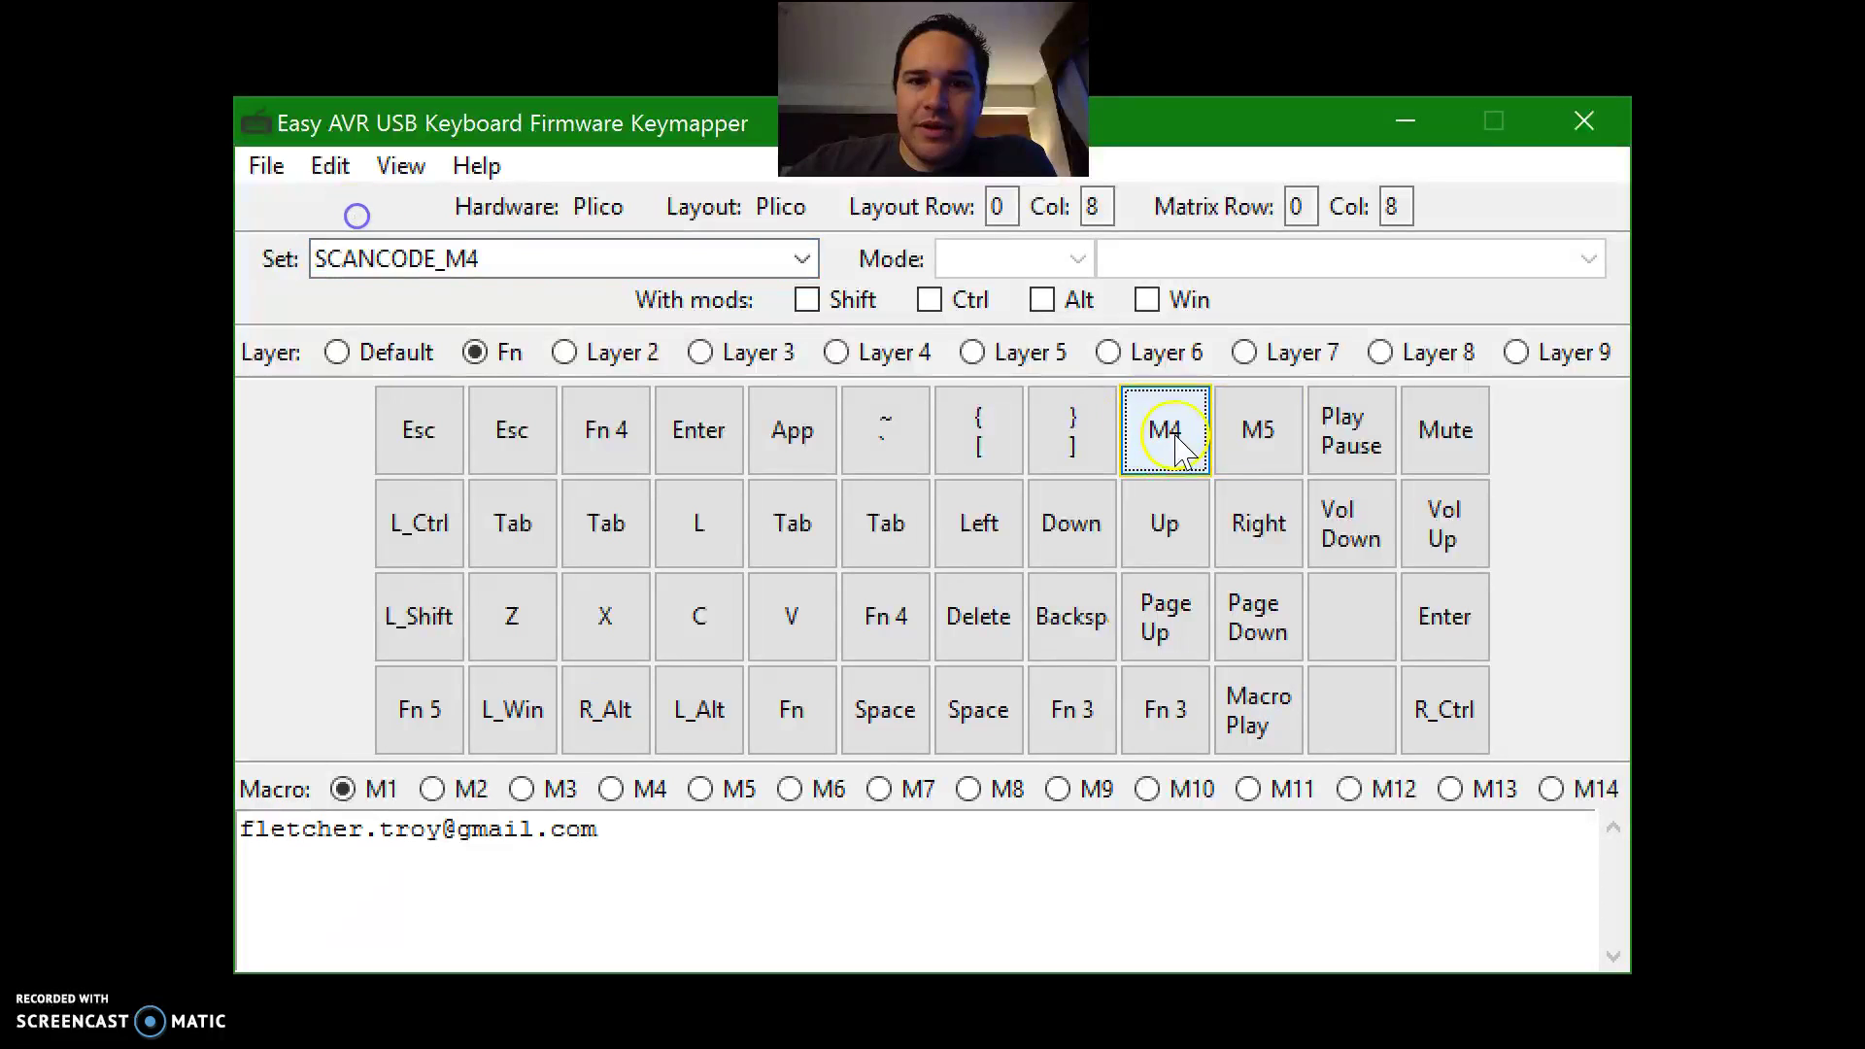
click(611, 789)
click(359, 830)
drag(381, 830, 238, 830)
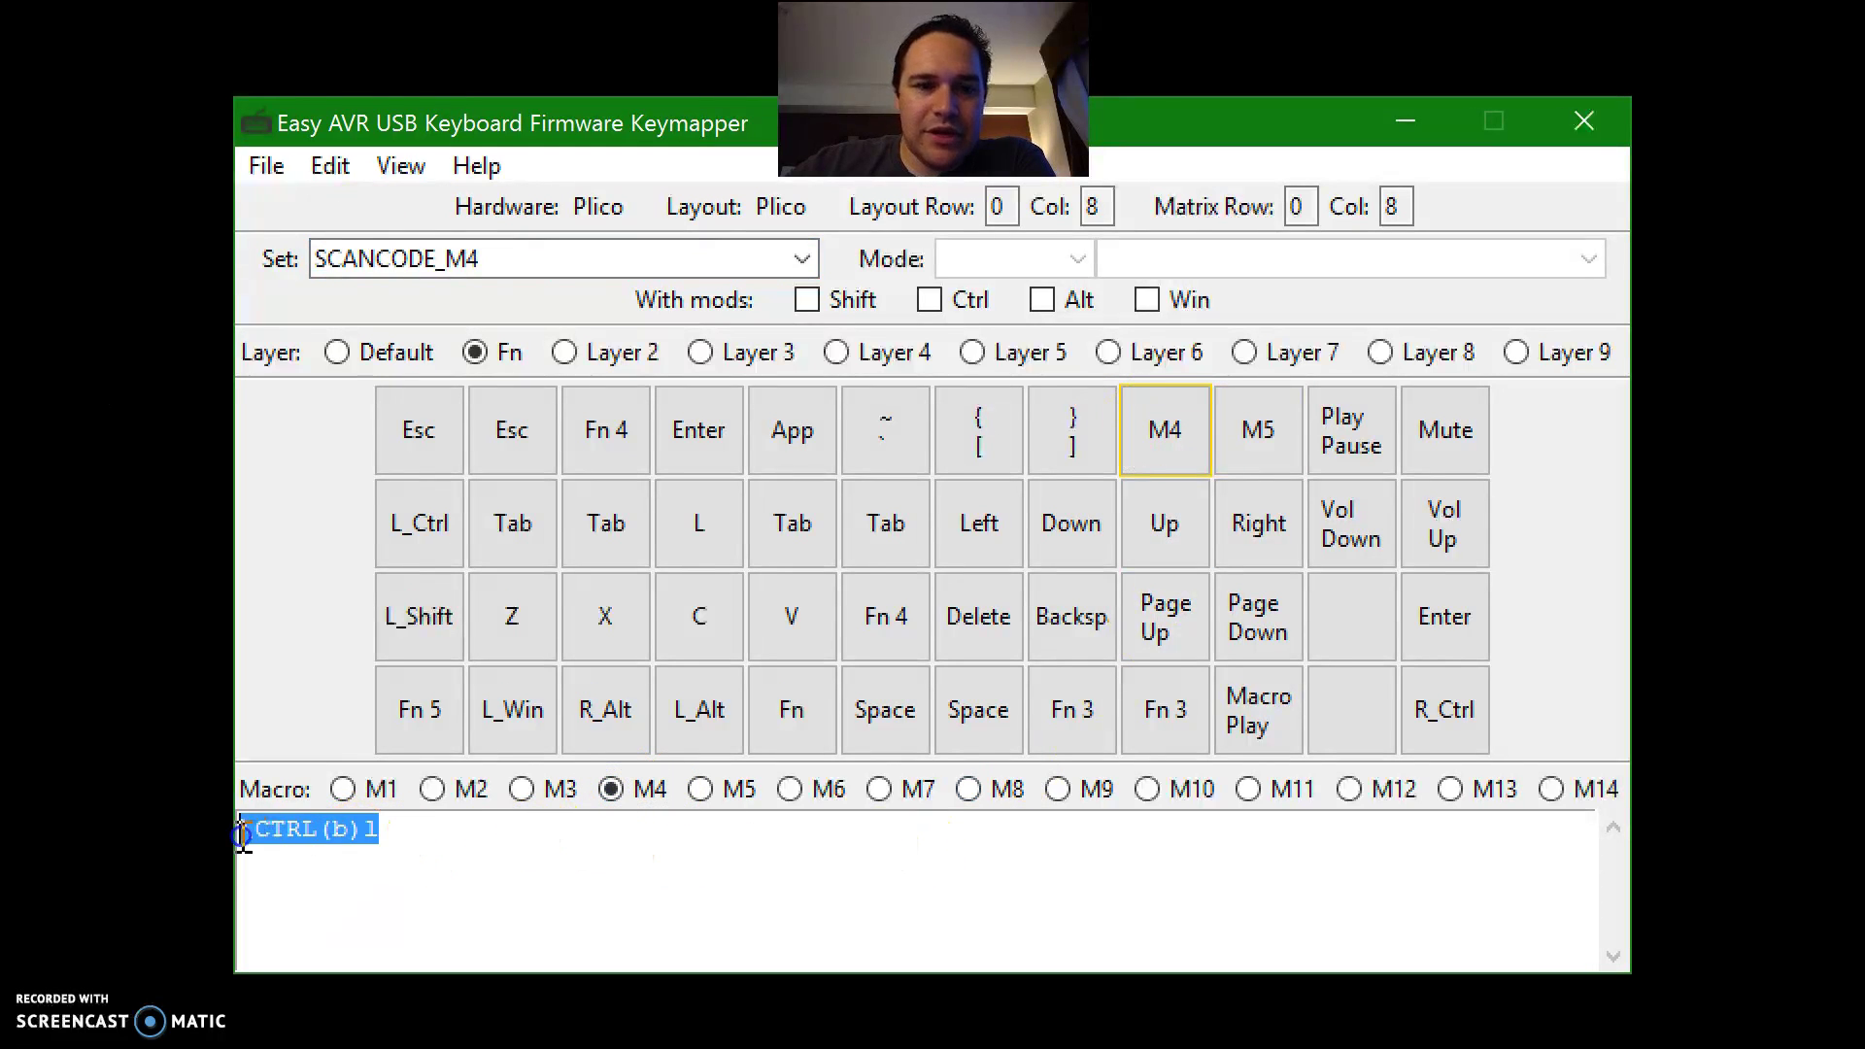
click(347, 832)
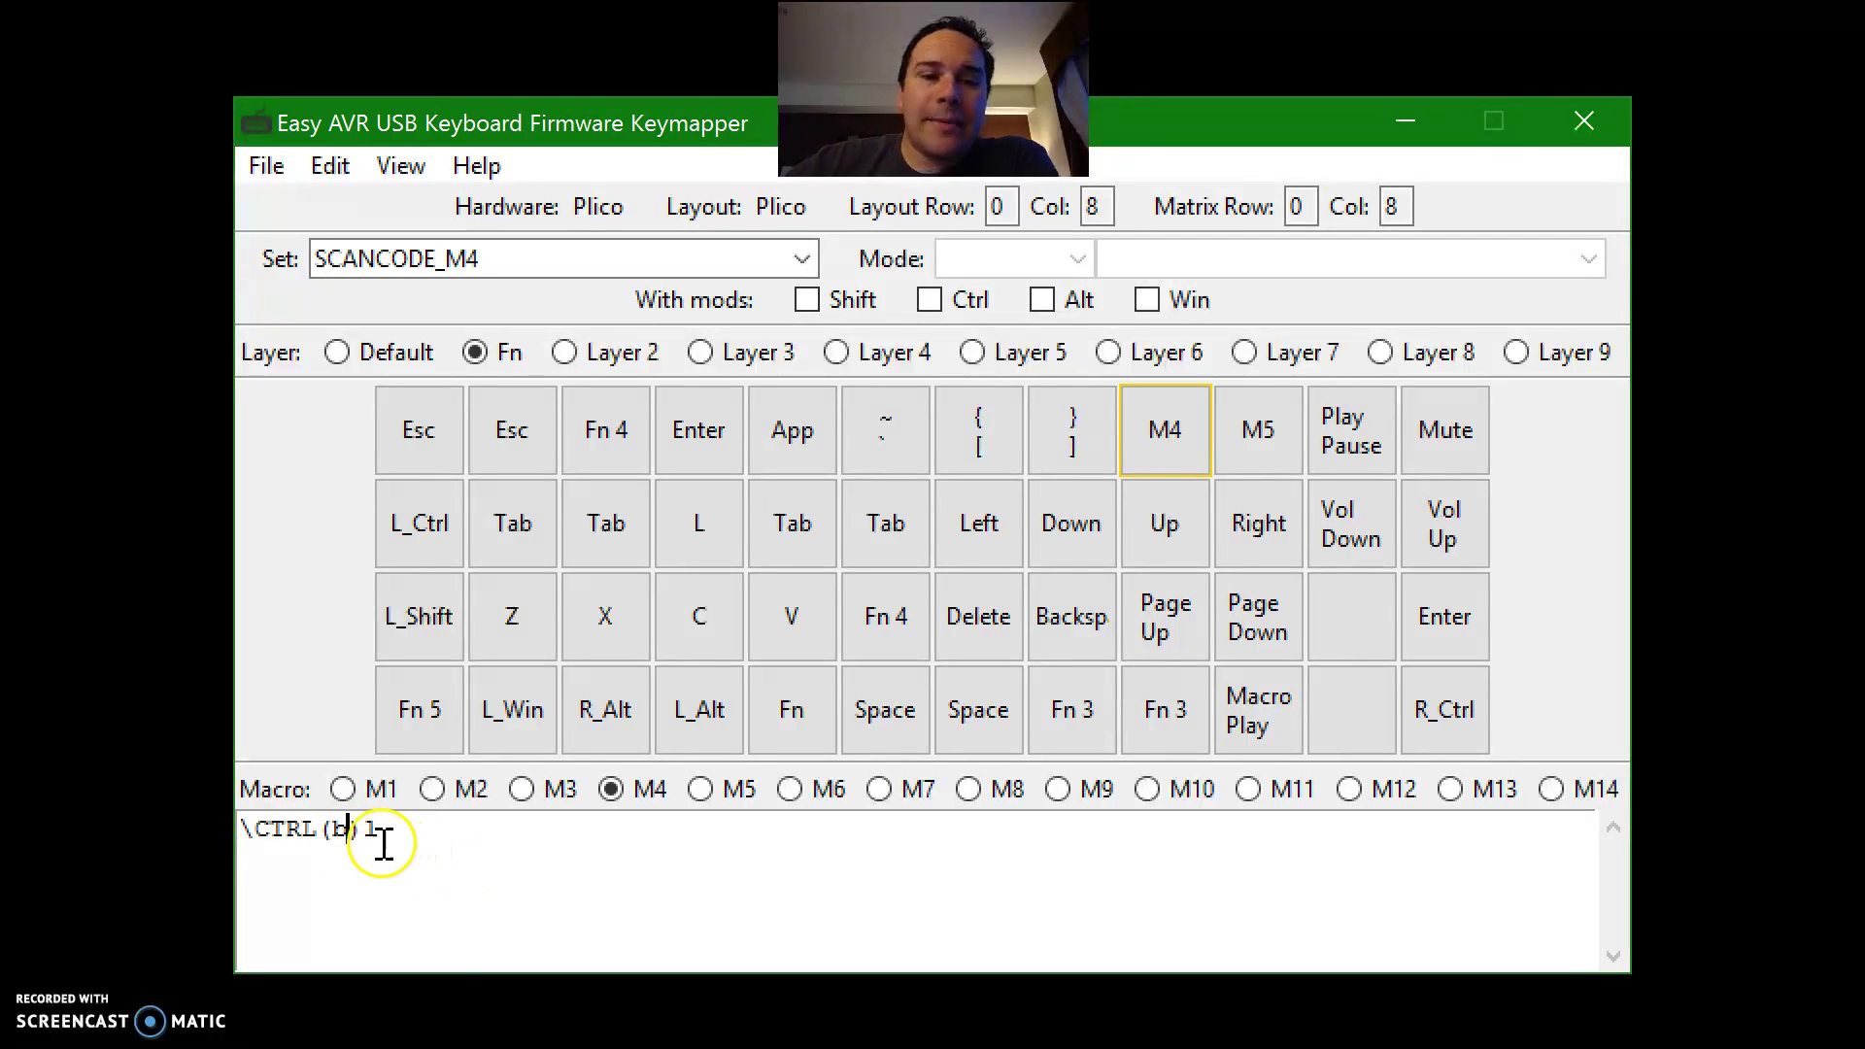
drag(321, 843, 237, 833)
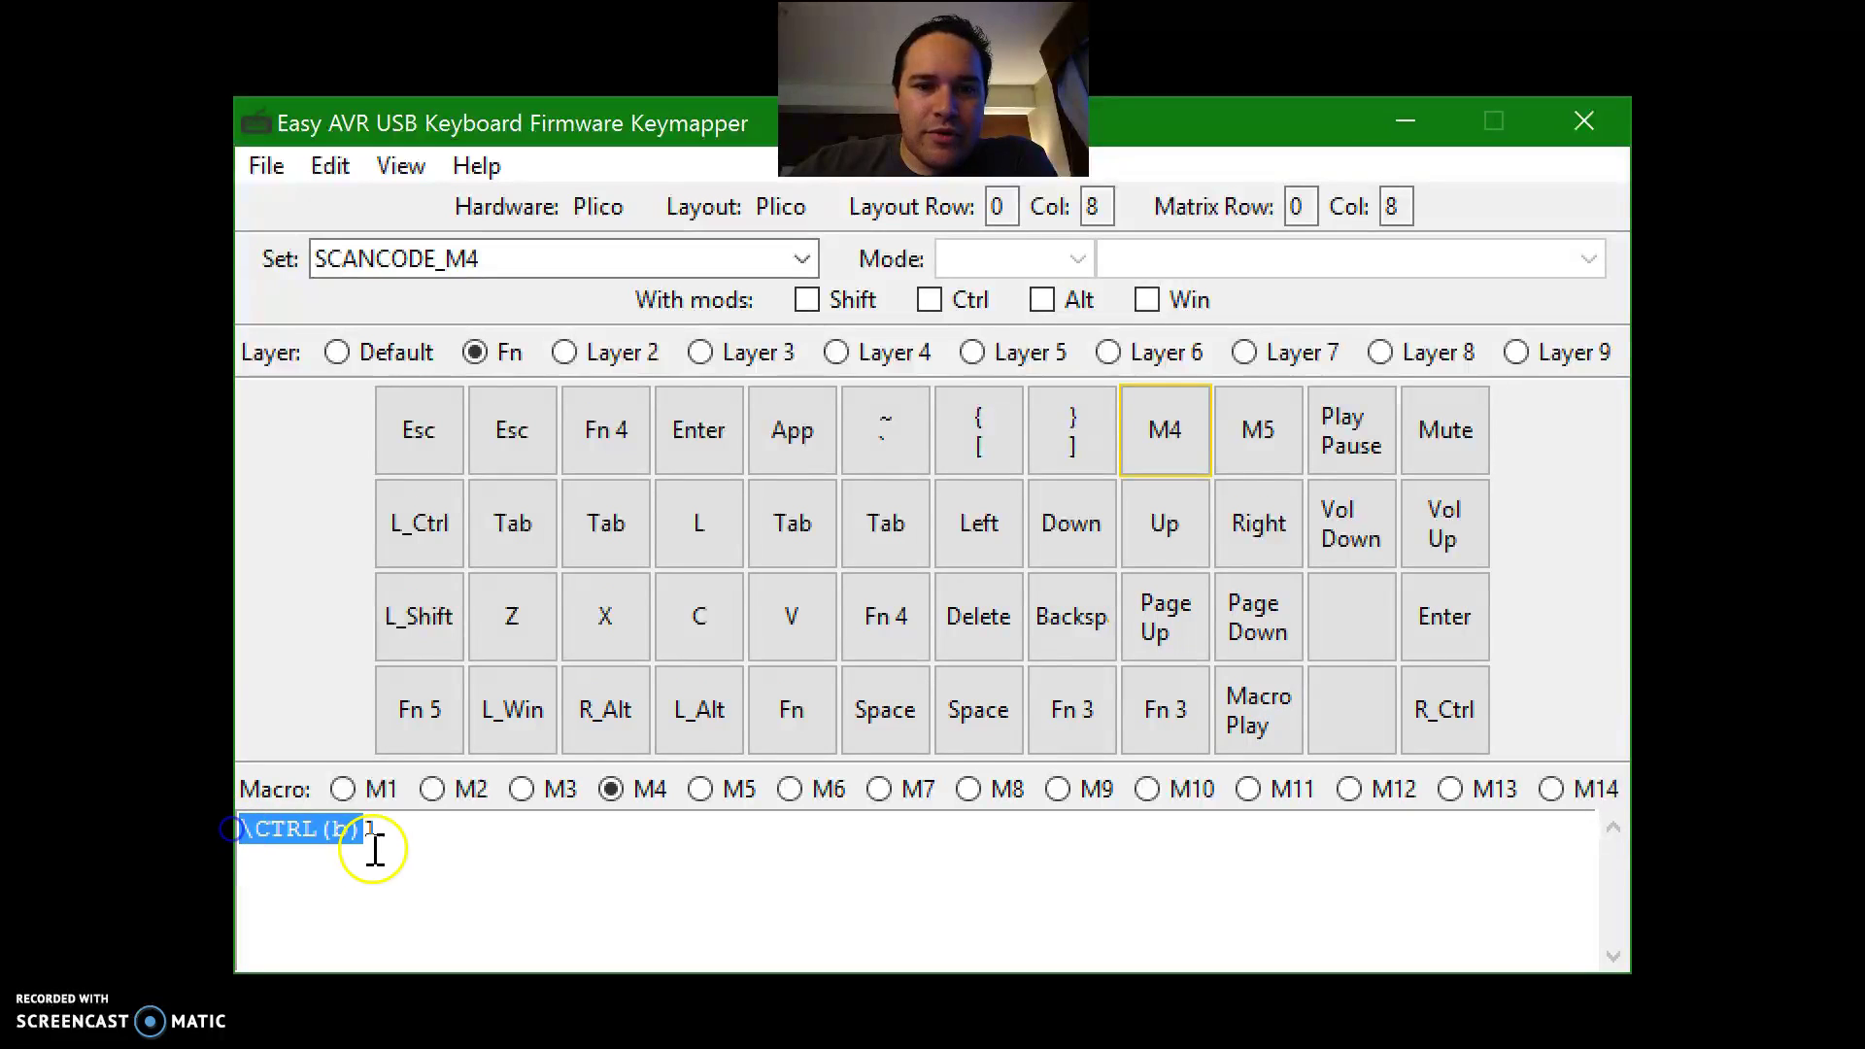
drag(387, 830, 370, 837)
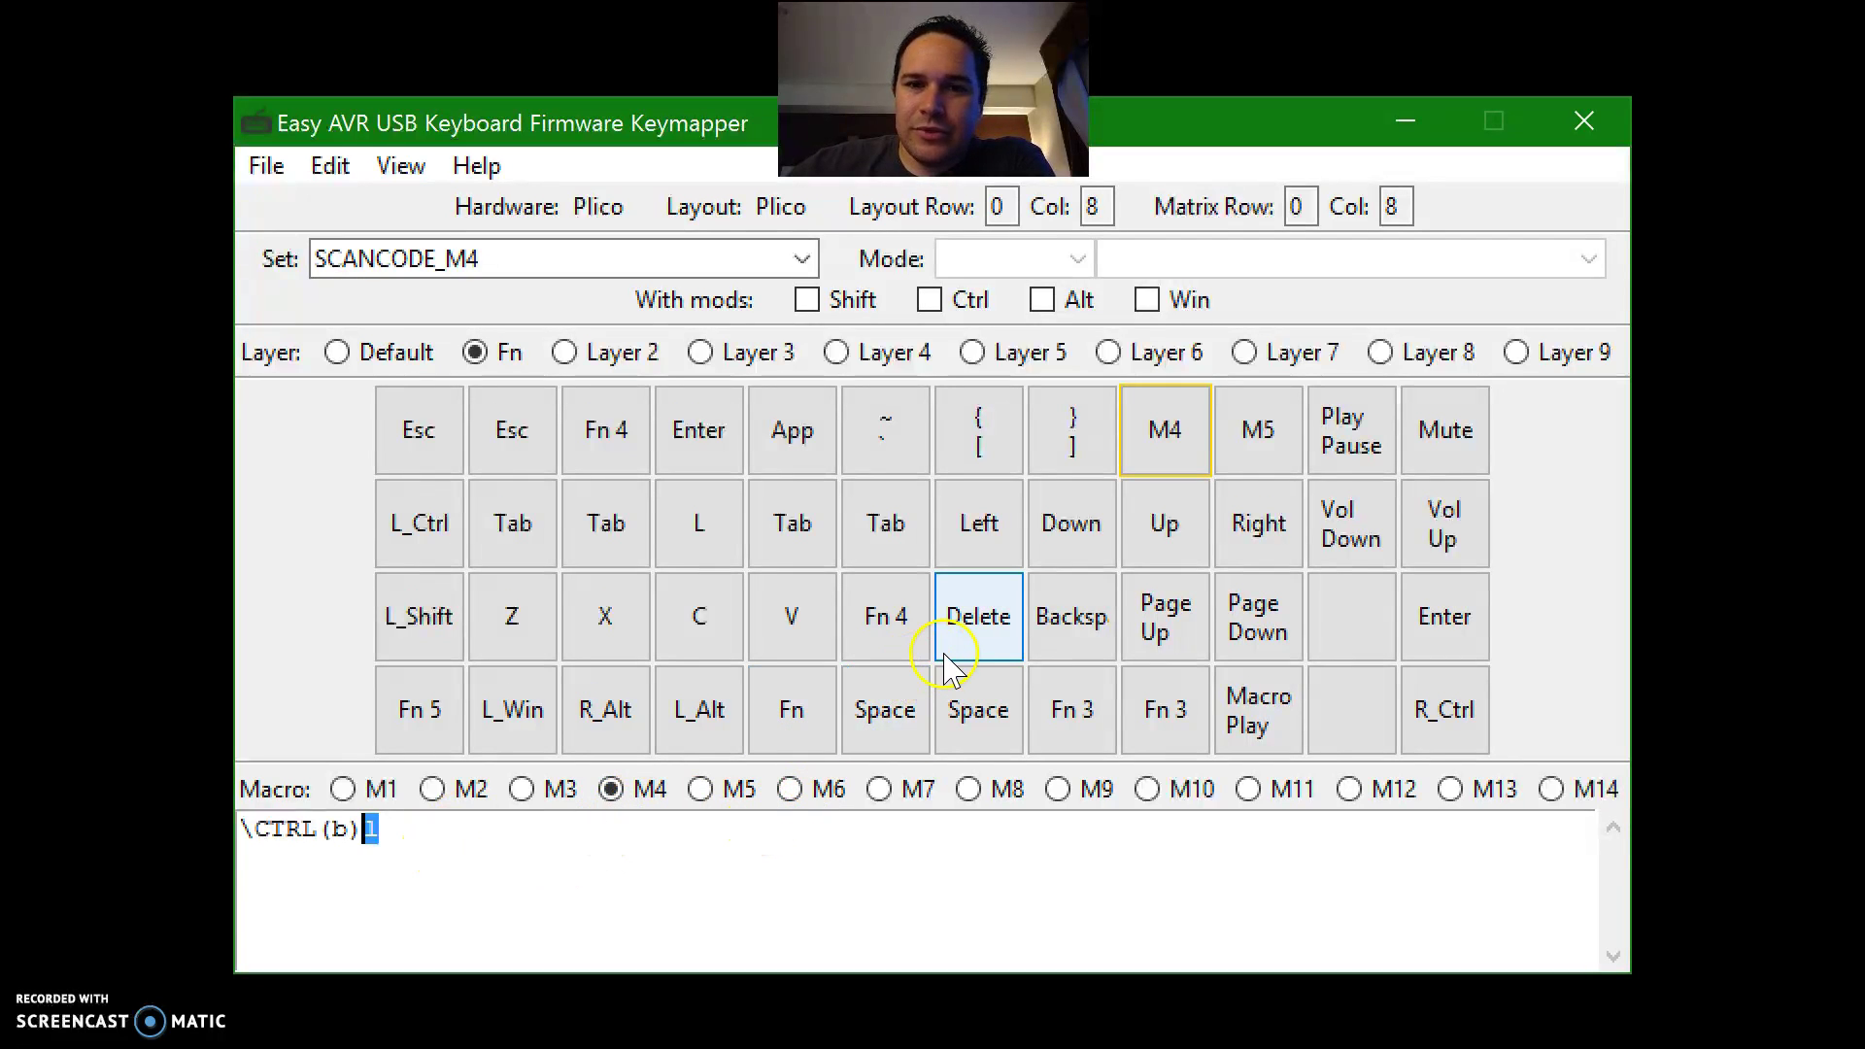
Step: Display macro M5 for the Fn layer's M5 key and examine both parts of its definition
click(1260, 449)
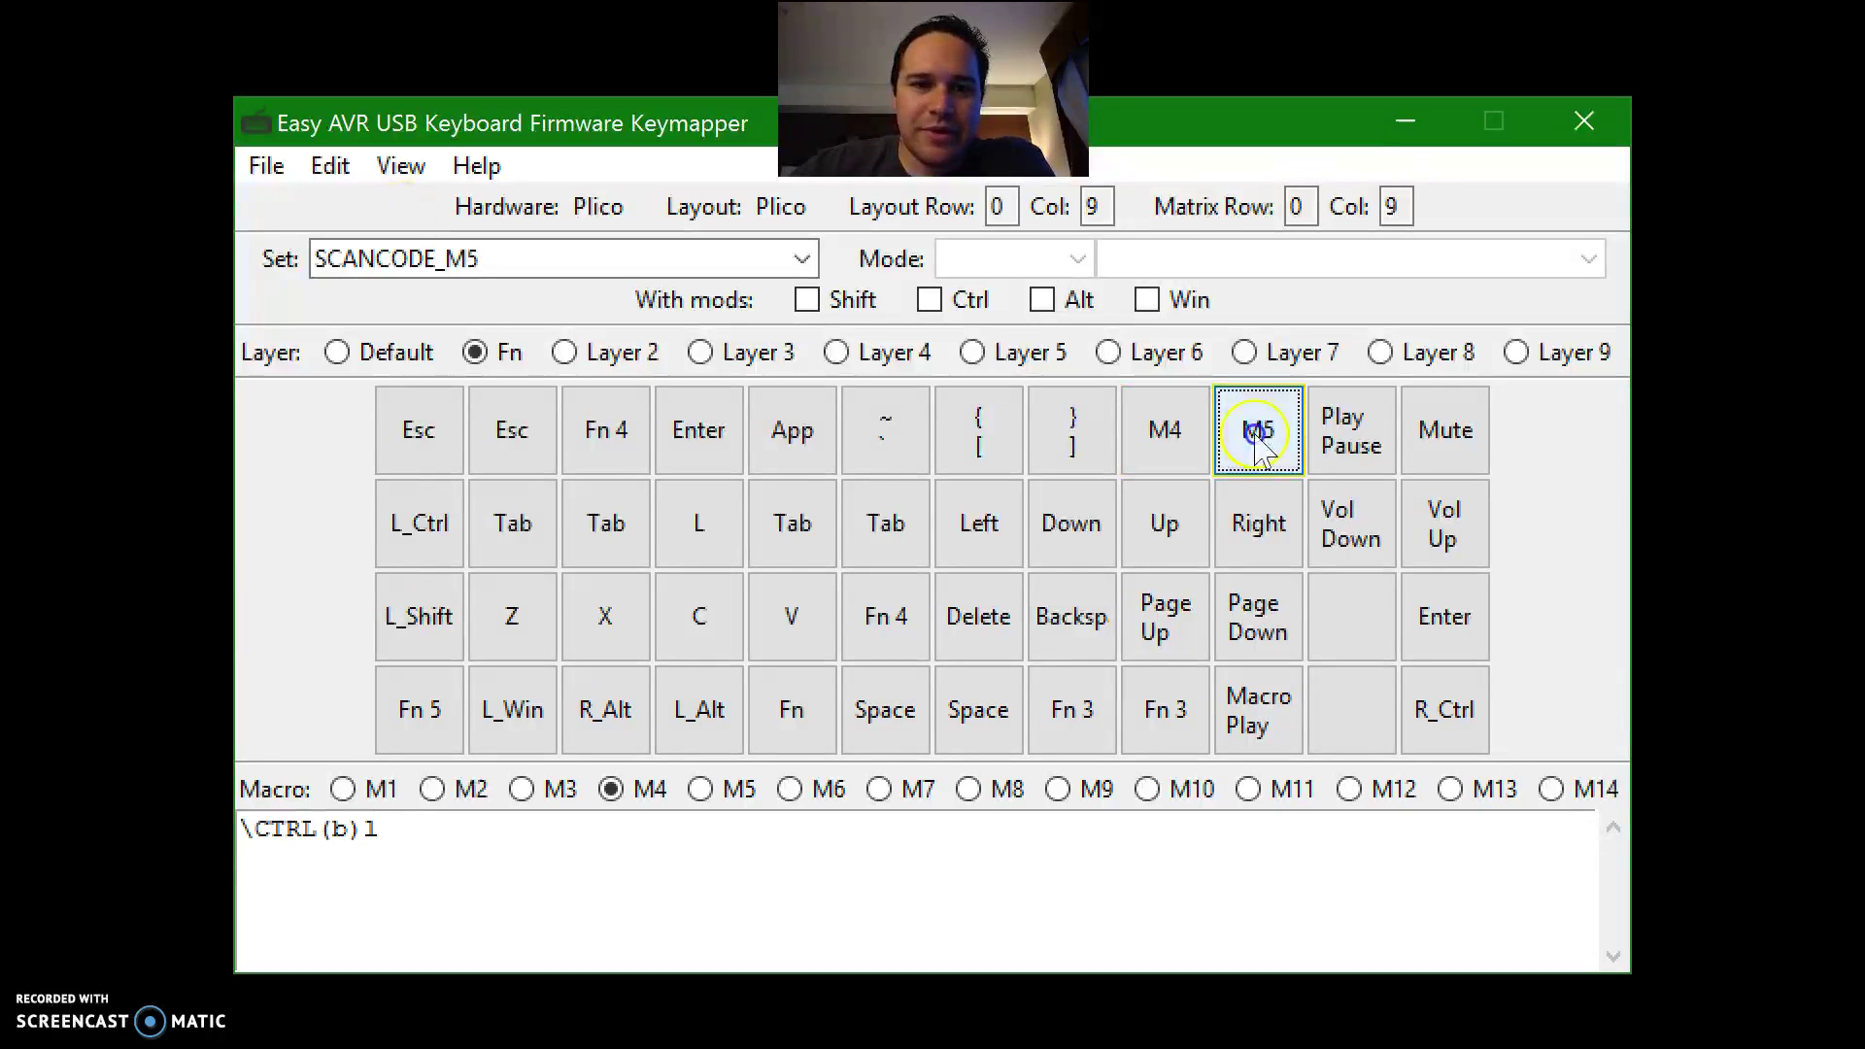
click(701, 788)
drag(363, 835, 243, 852)
drag(516, 845, 388, 826)
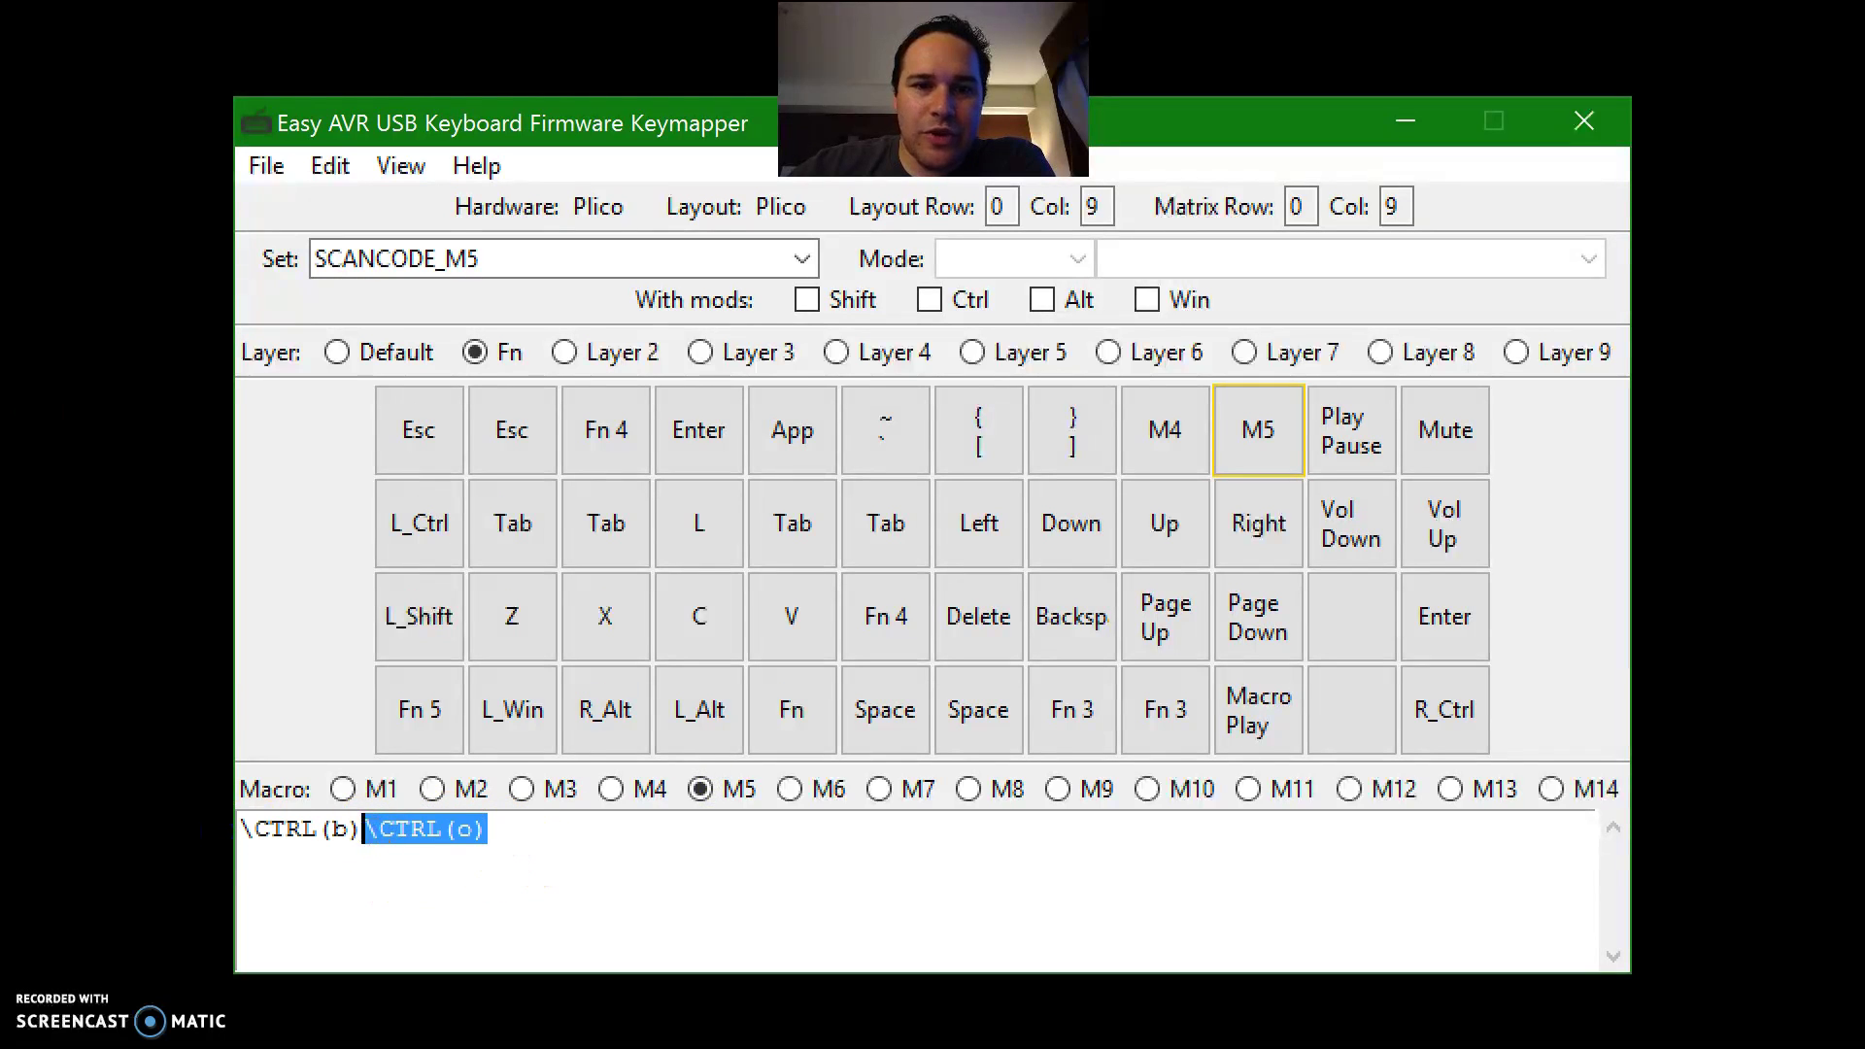
click(586, 863)
Step: Open the help on writing macros, then move and resize its window to fit on the screen
click(476, 166)
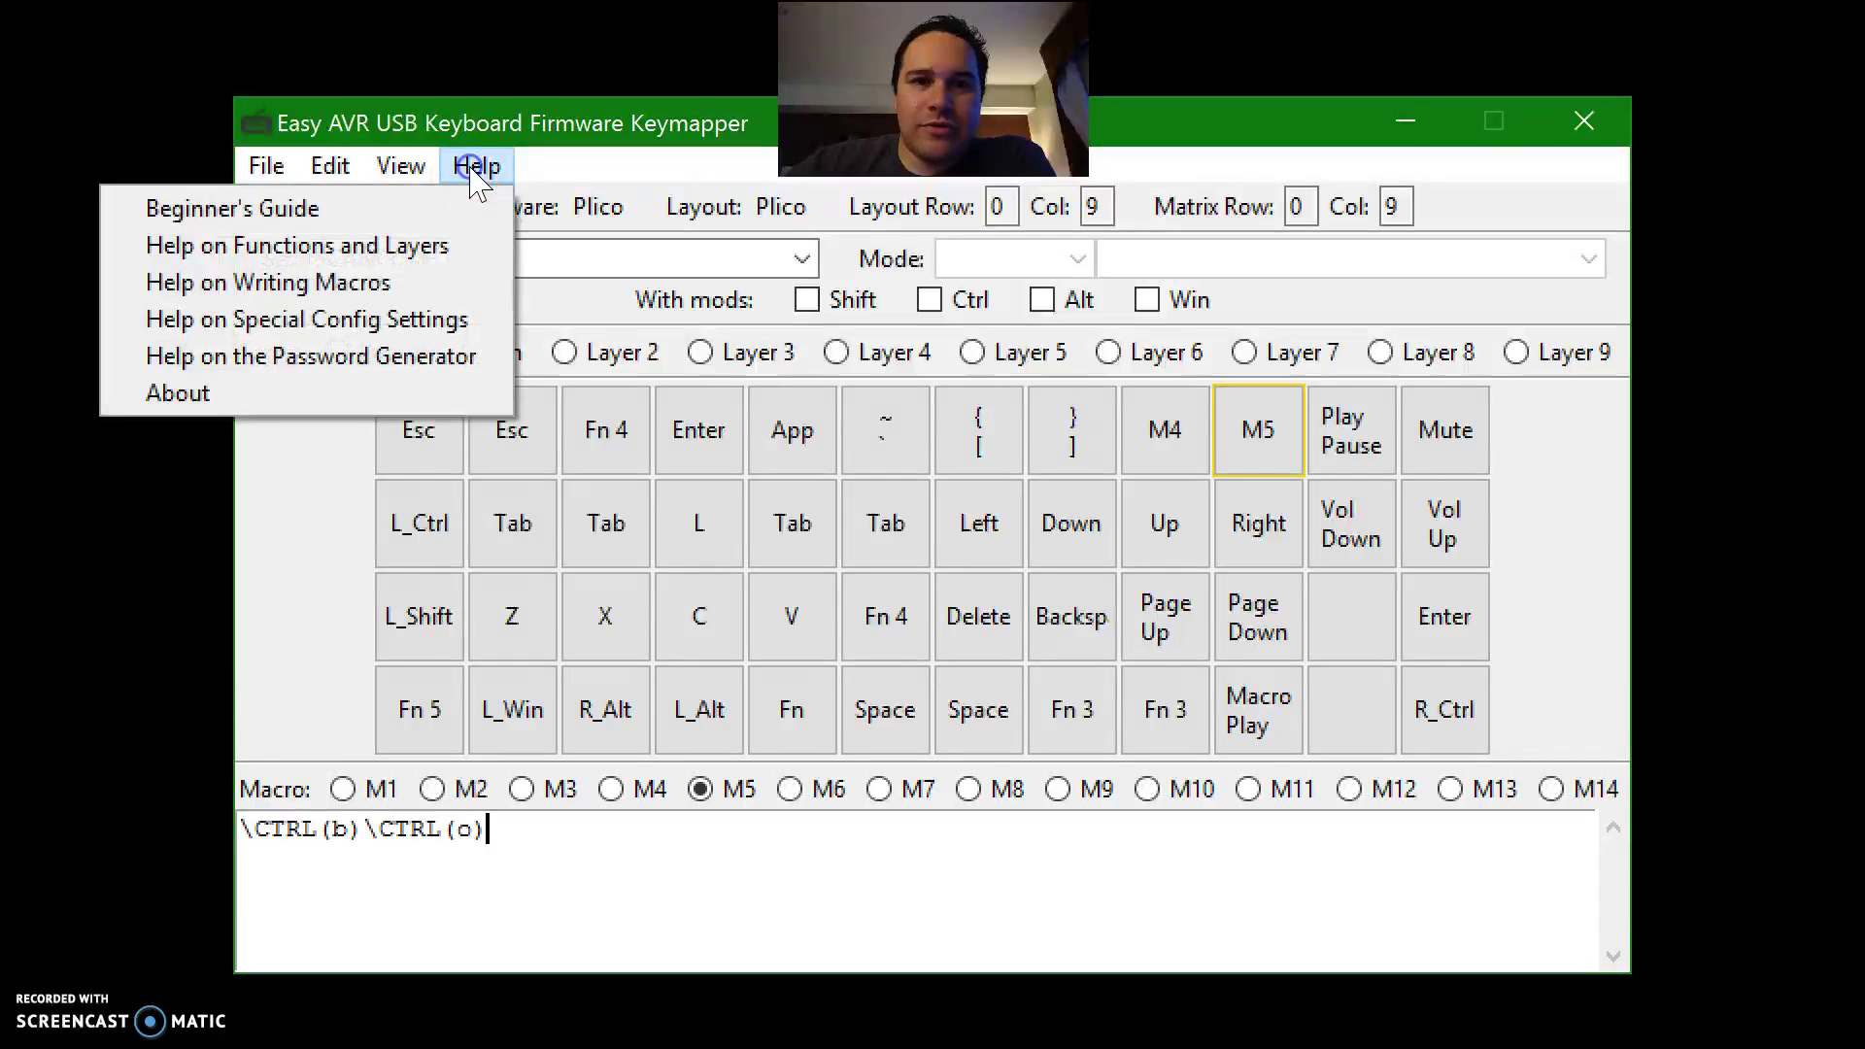
click(402, 284)
drag(1137, 316, 1157, 53)
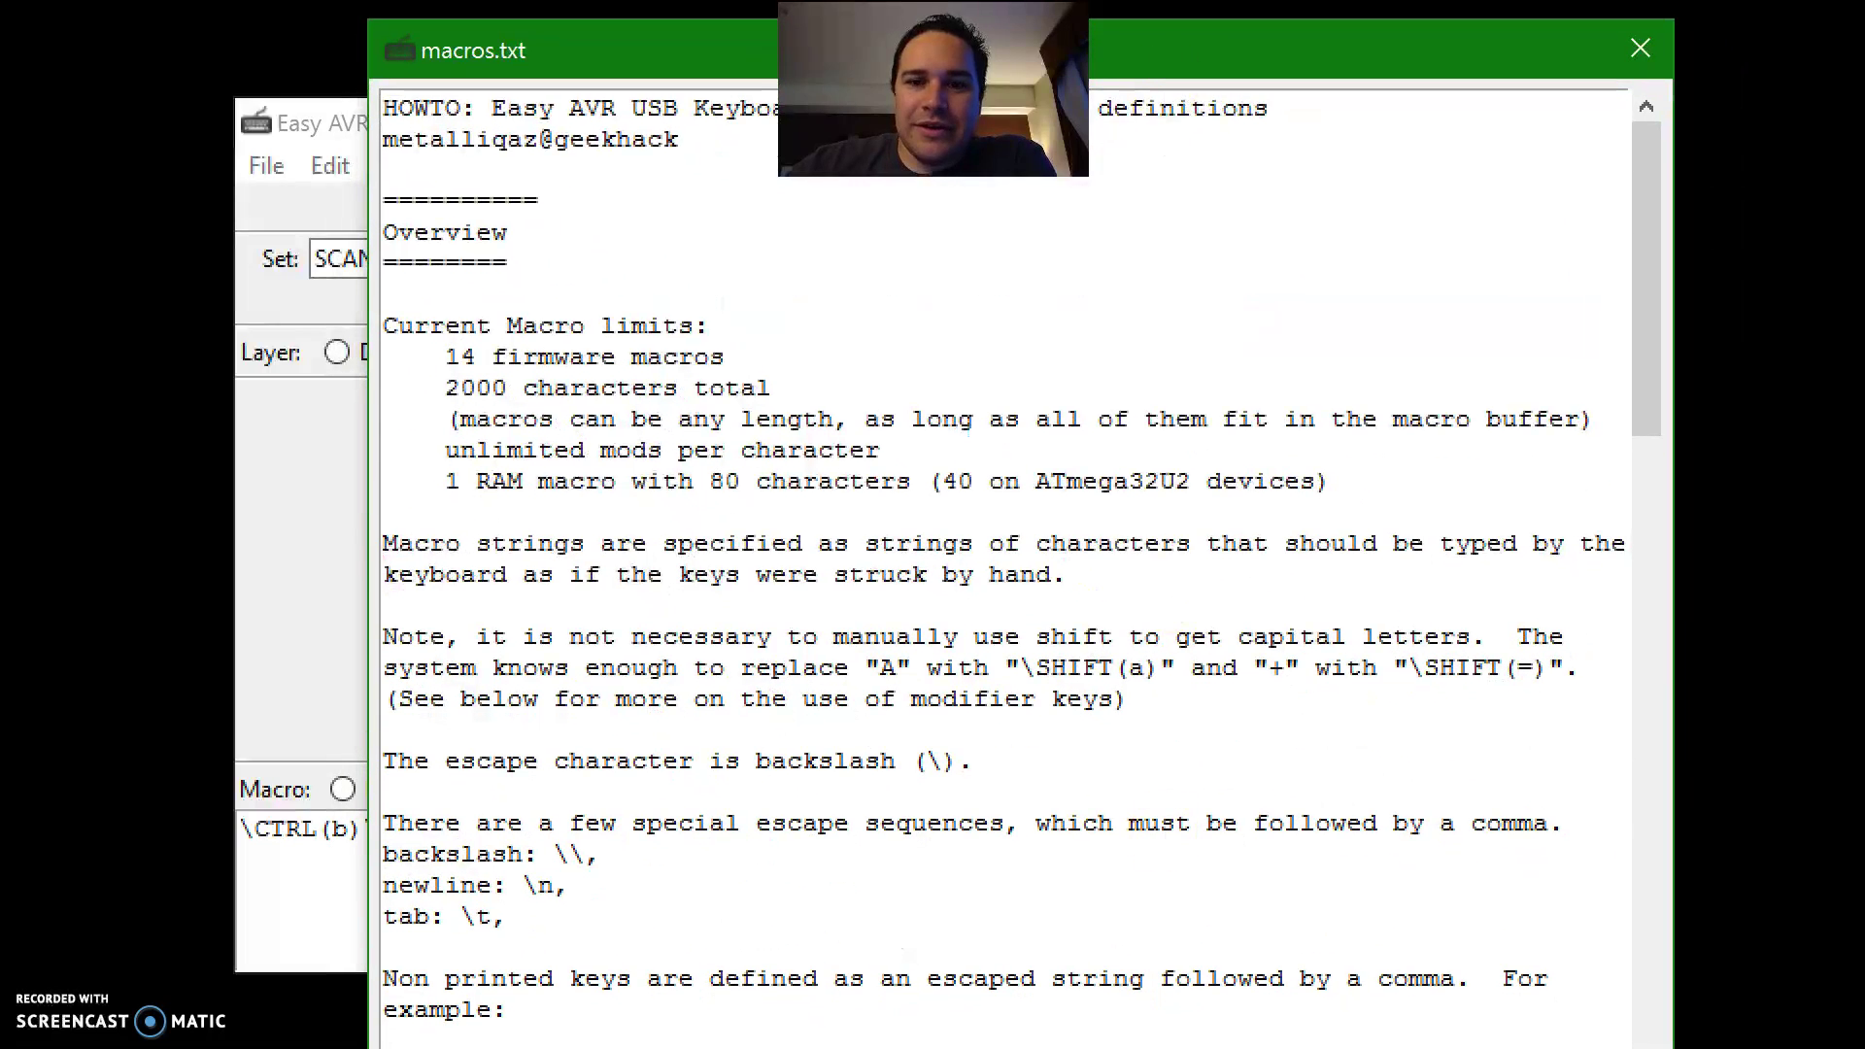
drag(1136, 1048, 1136, 1024)
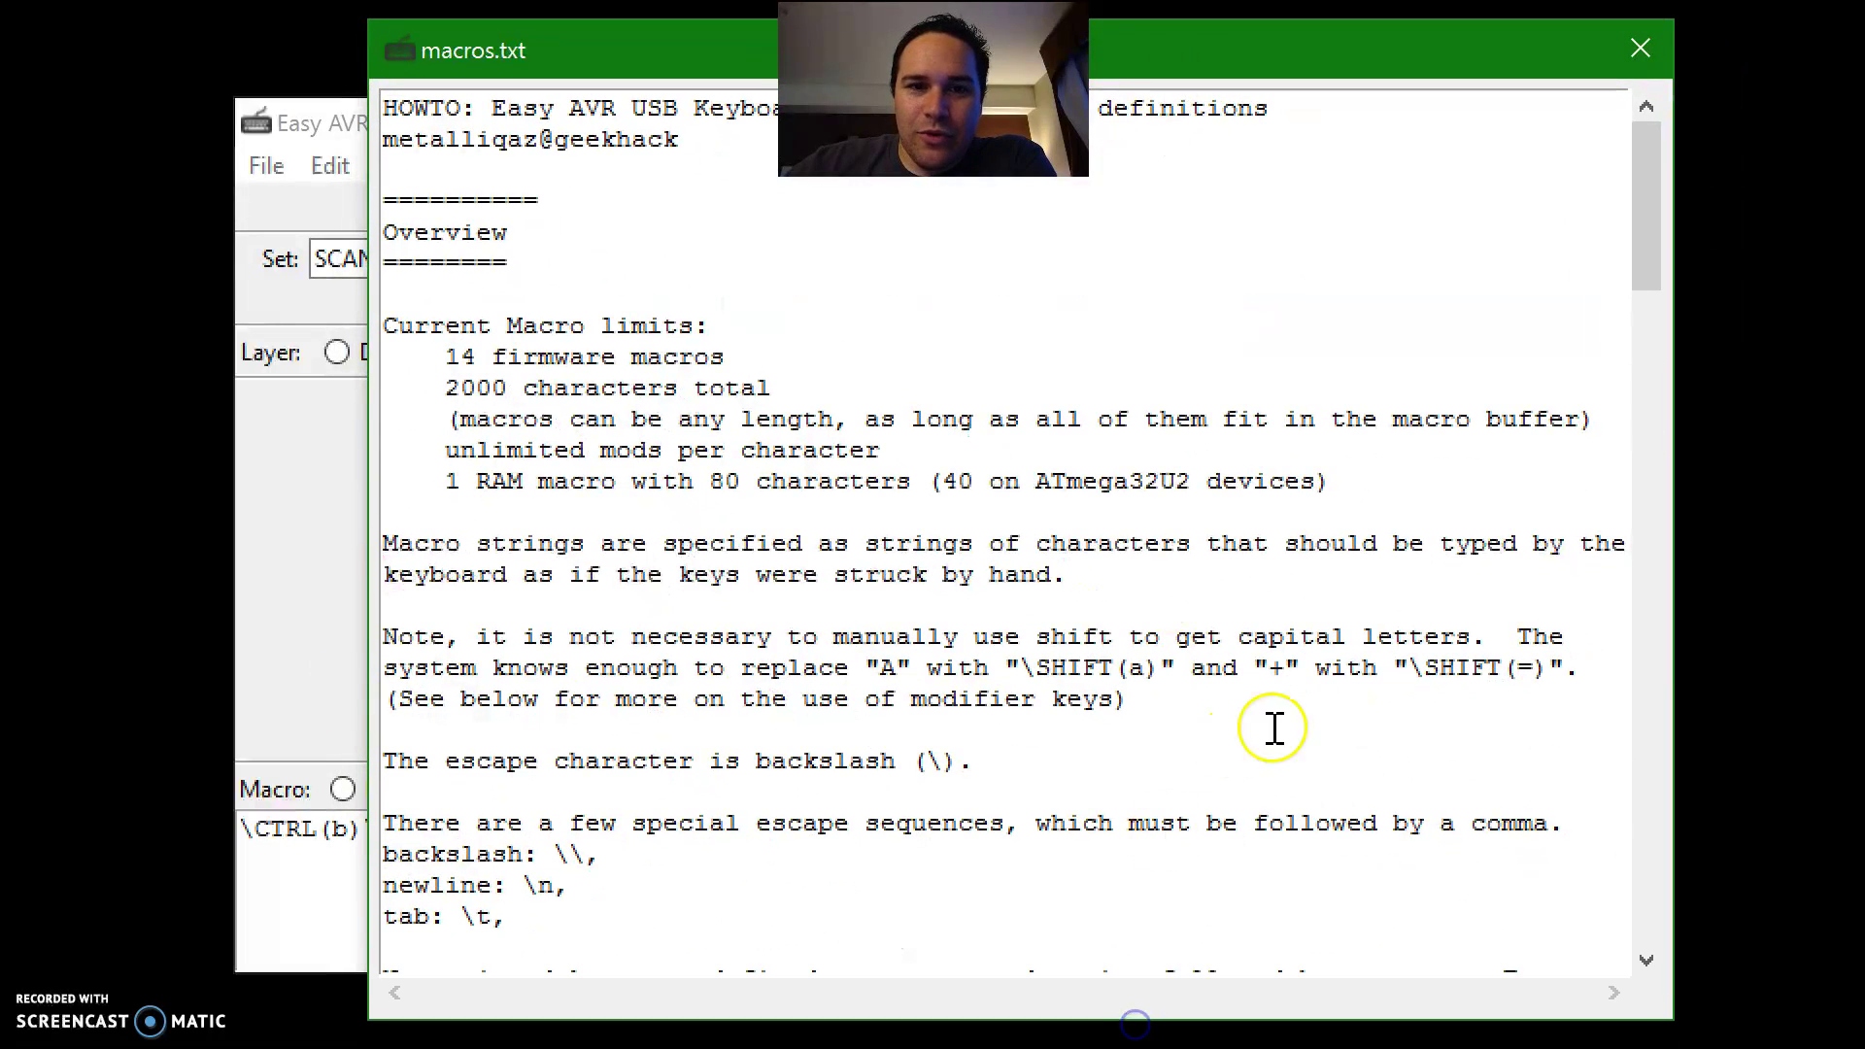
Step: Read the macro help's examples for escape sequences, non-printed keys such as \HOME, and nested modifiers such as \CTRL(\ALT(\DEL,))
scroll(1350, 652, down, 4)
drag(507, 530, 470, 529)
drag(475, 685, 397, 690)
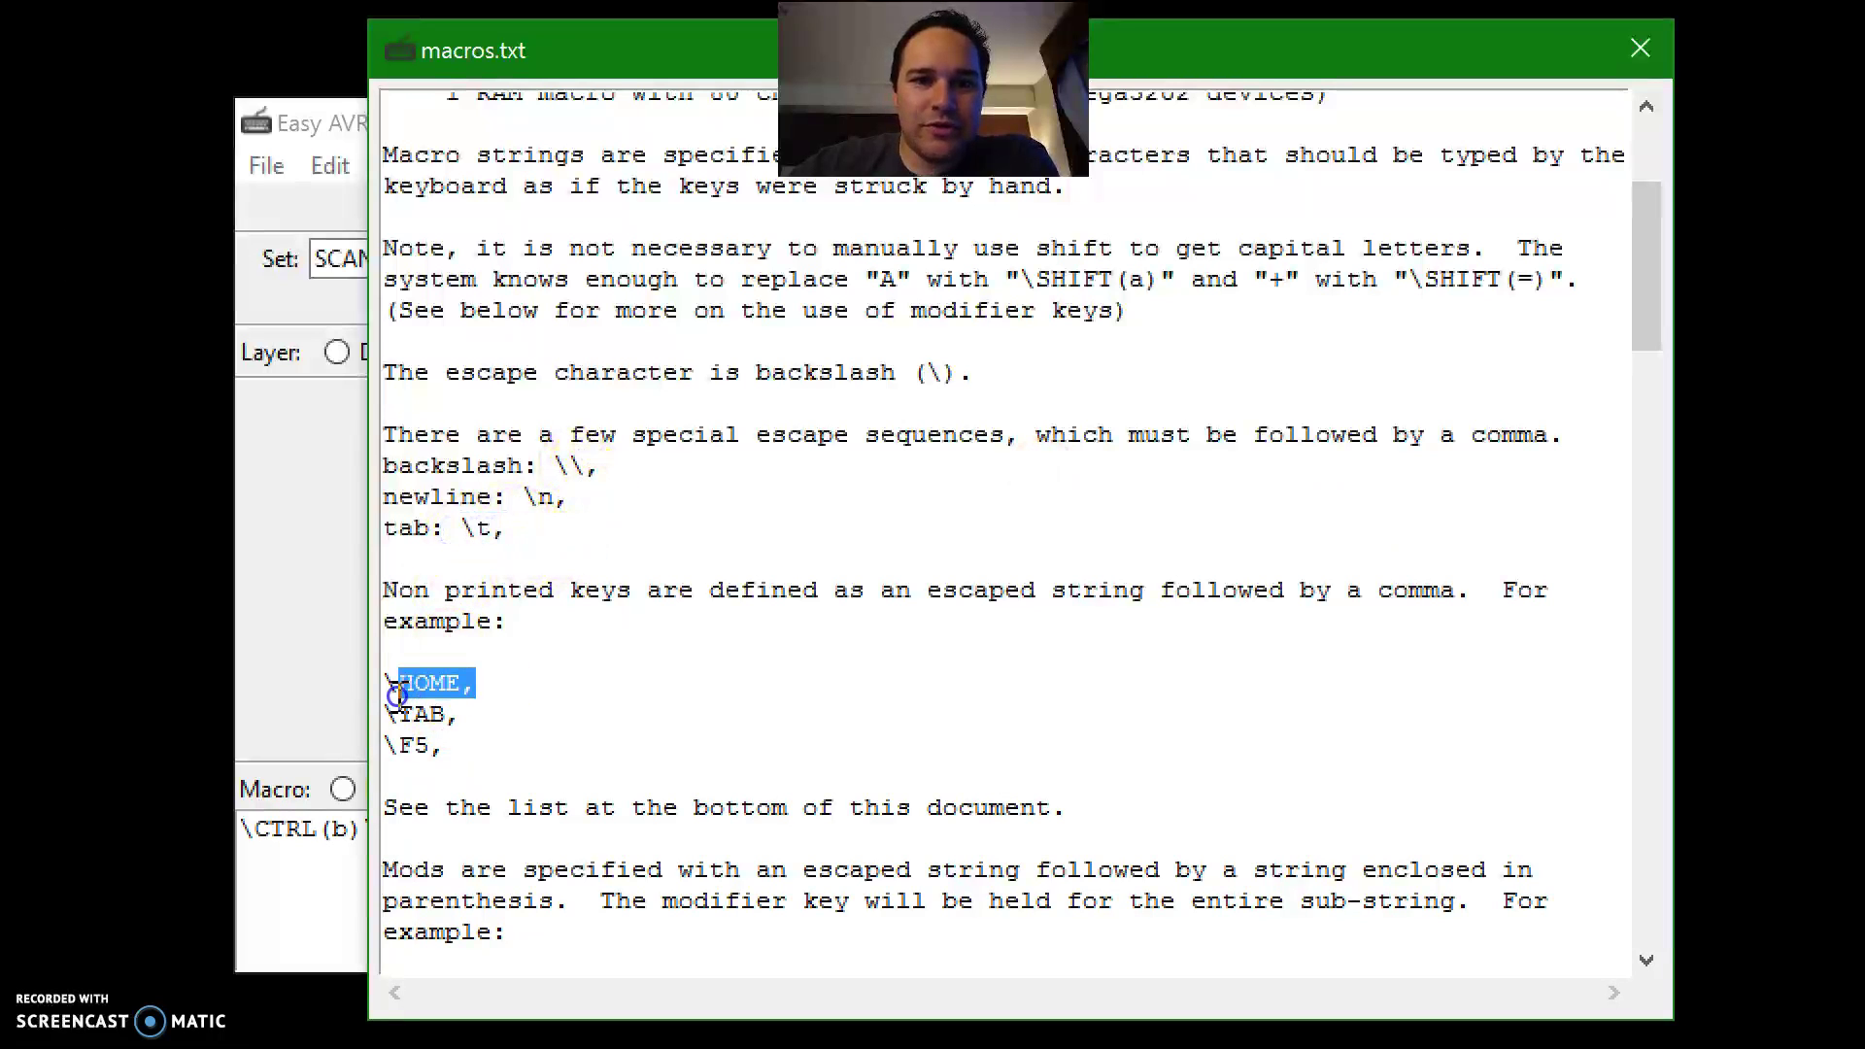
scroll(533, 541, down, 5)
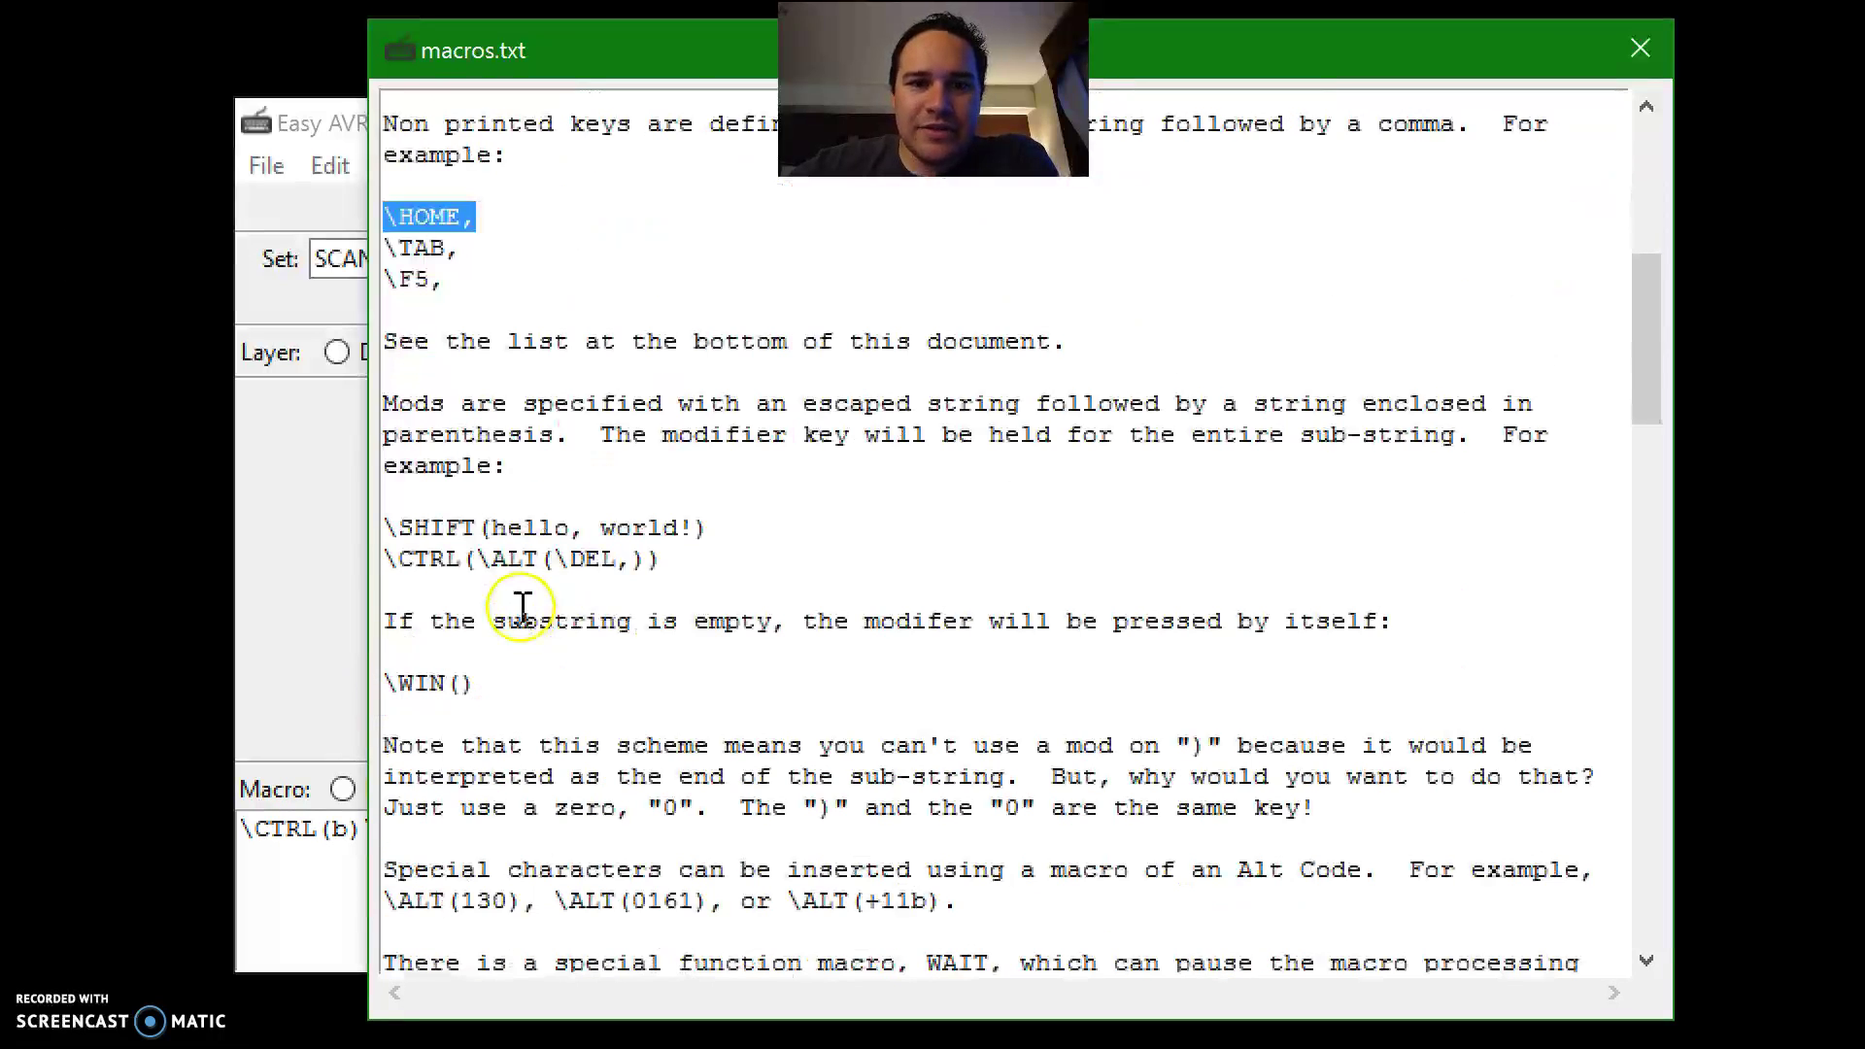
drag(695, 573, 385, 560)
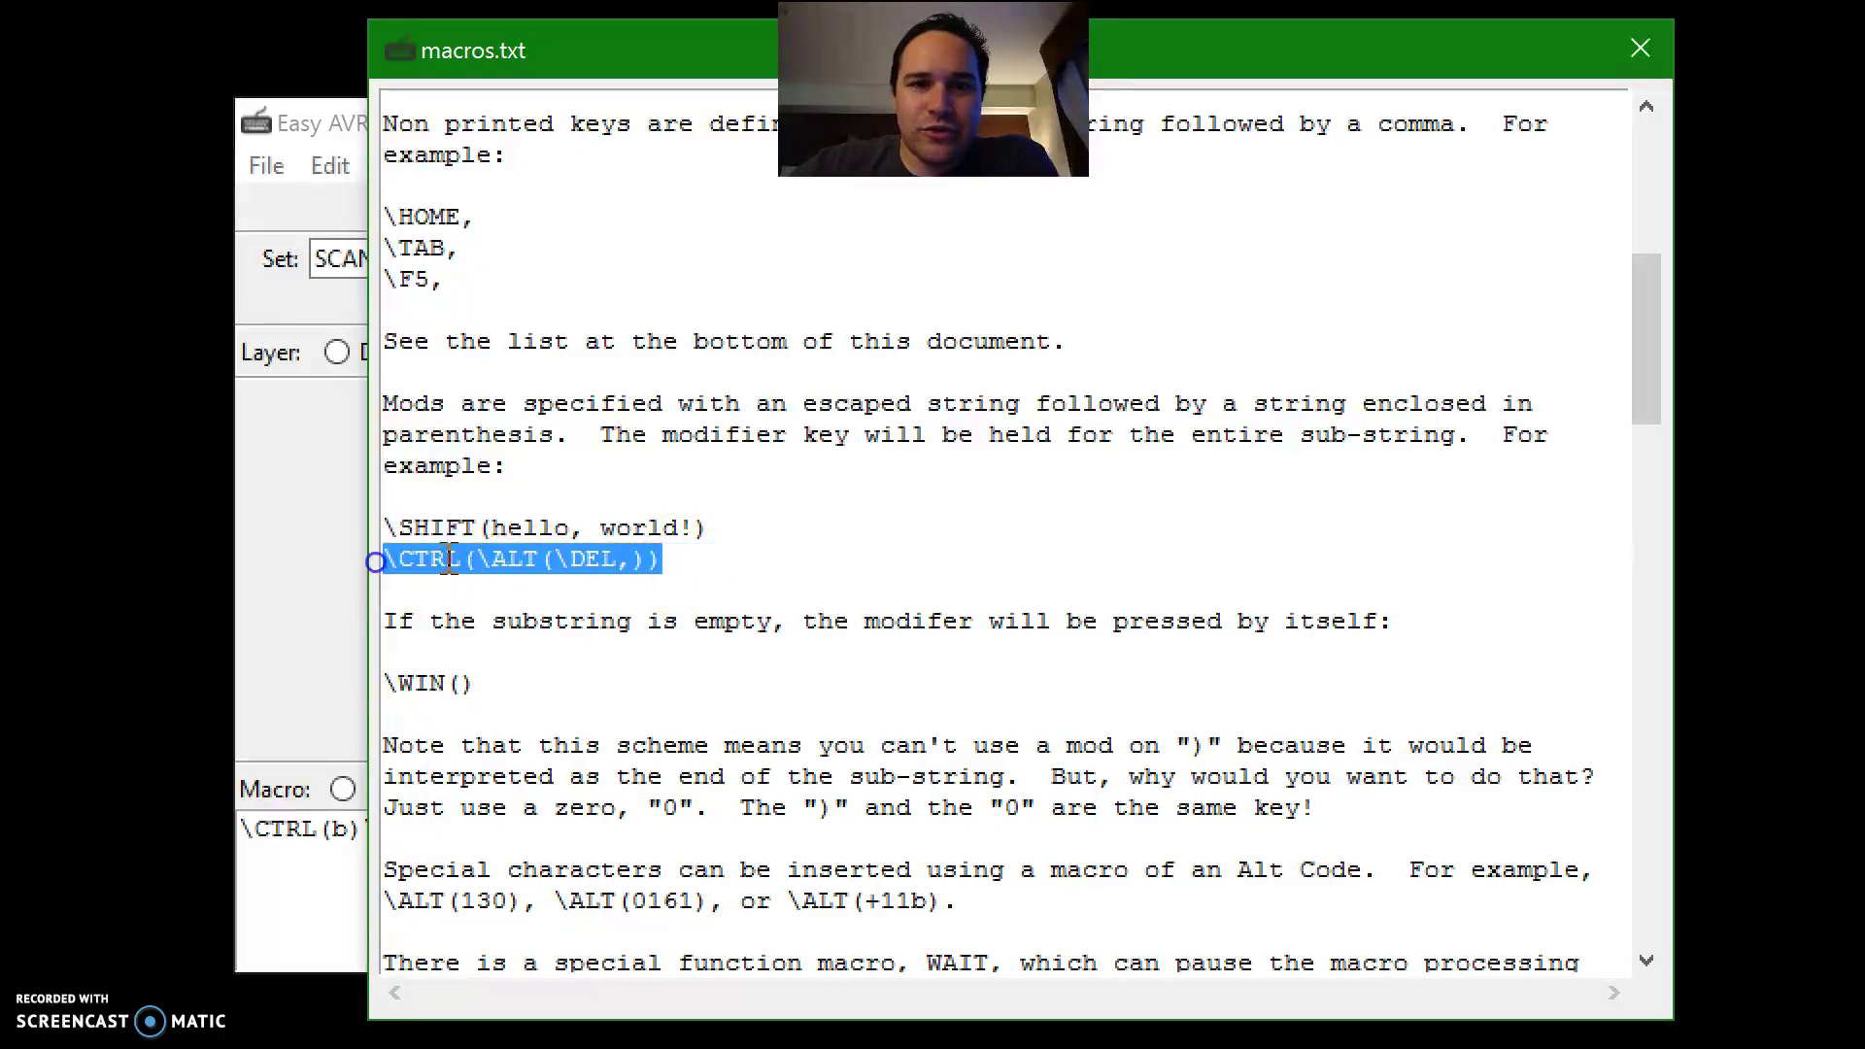
Step: Read the macro help's \SHIFT(hello, world!) example and the modifier notes that follow it
click(733, 561)
drag(741, 529, 358, 533)
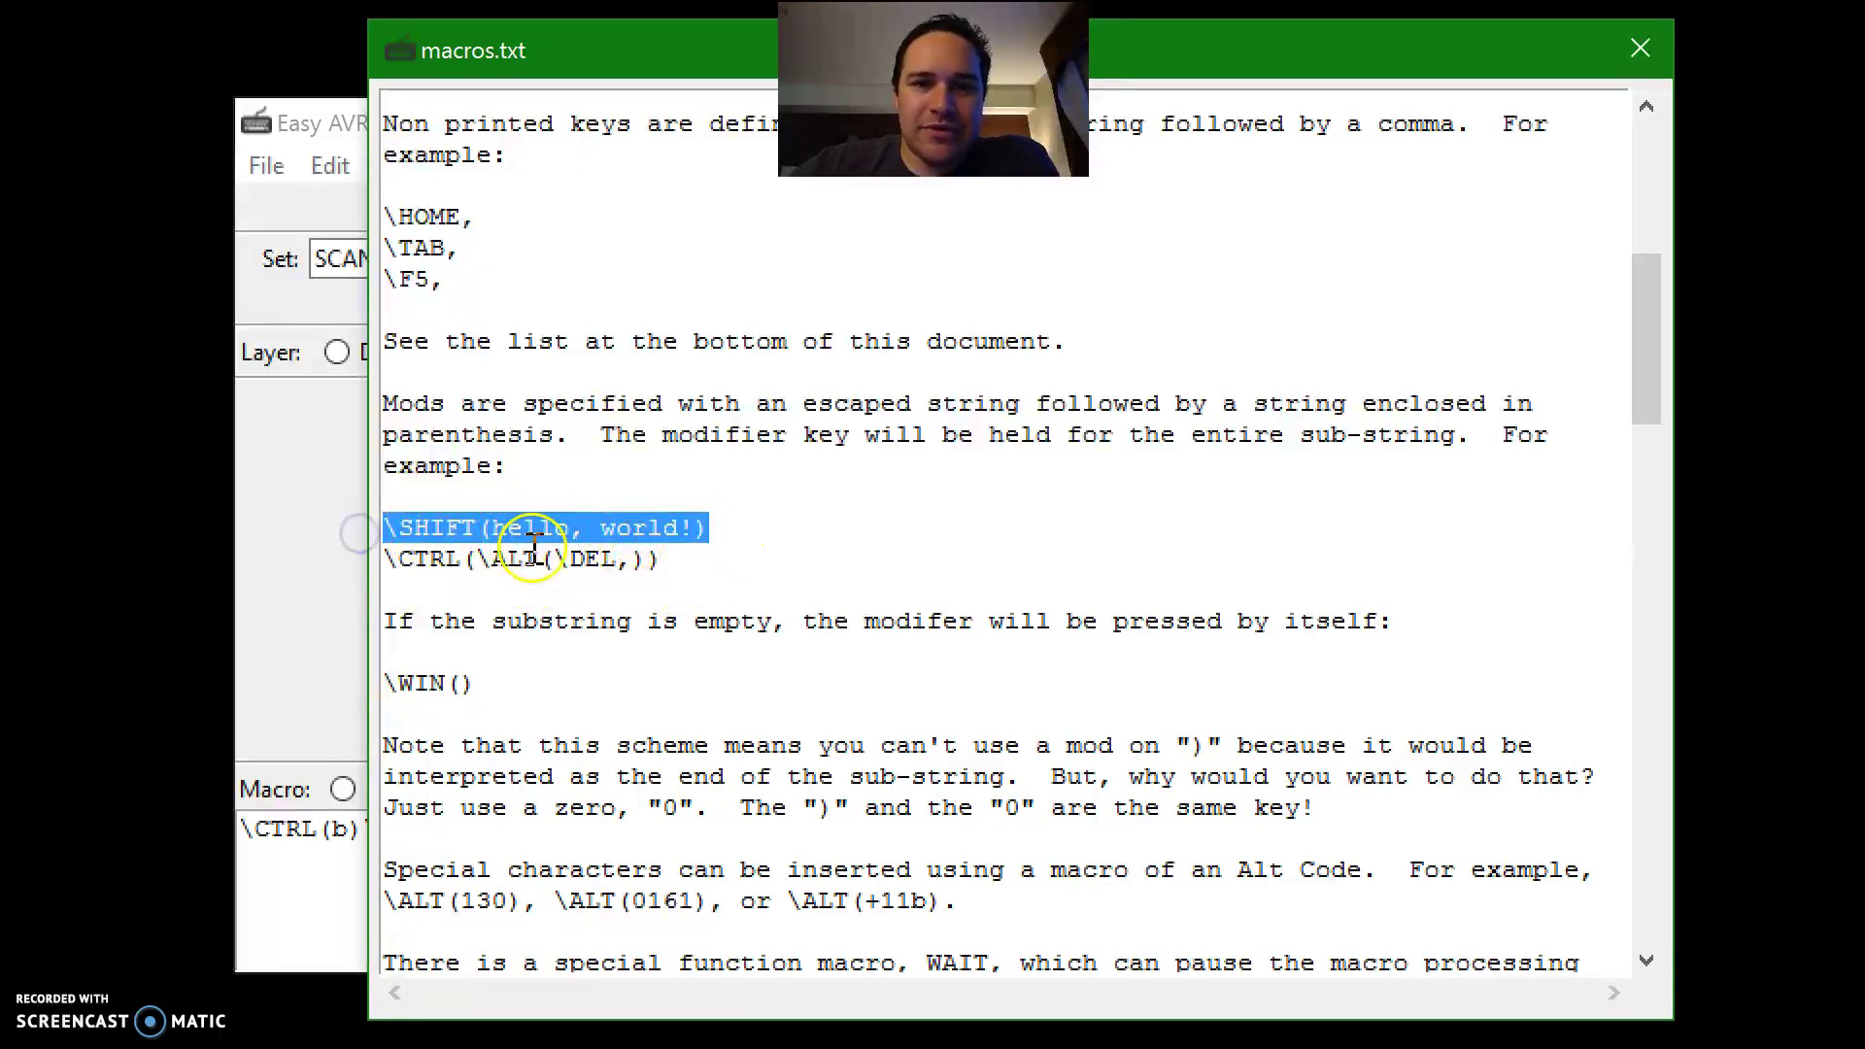
click(726, 528)
scroll(723, 535, down, 2)
scroll(830, 660, down, 2)
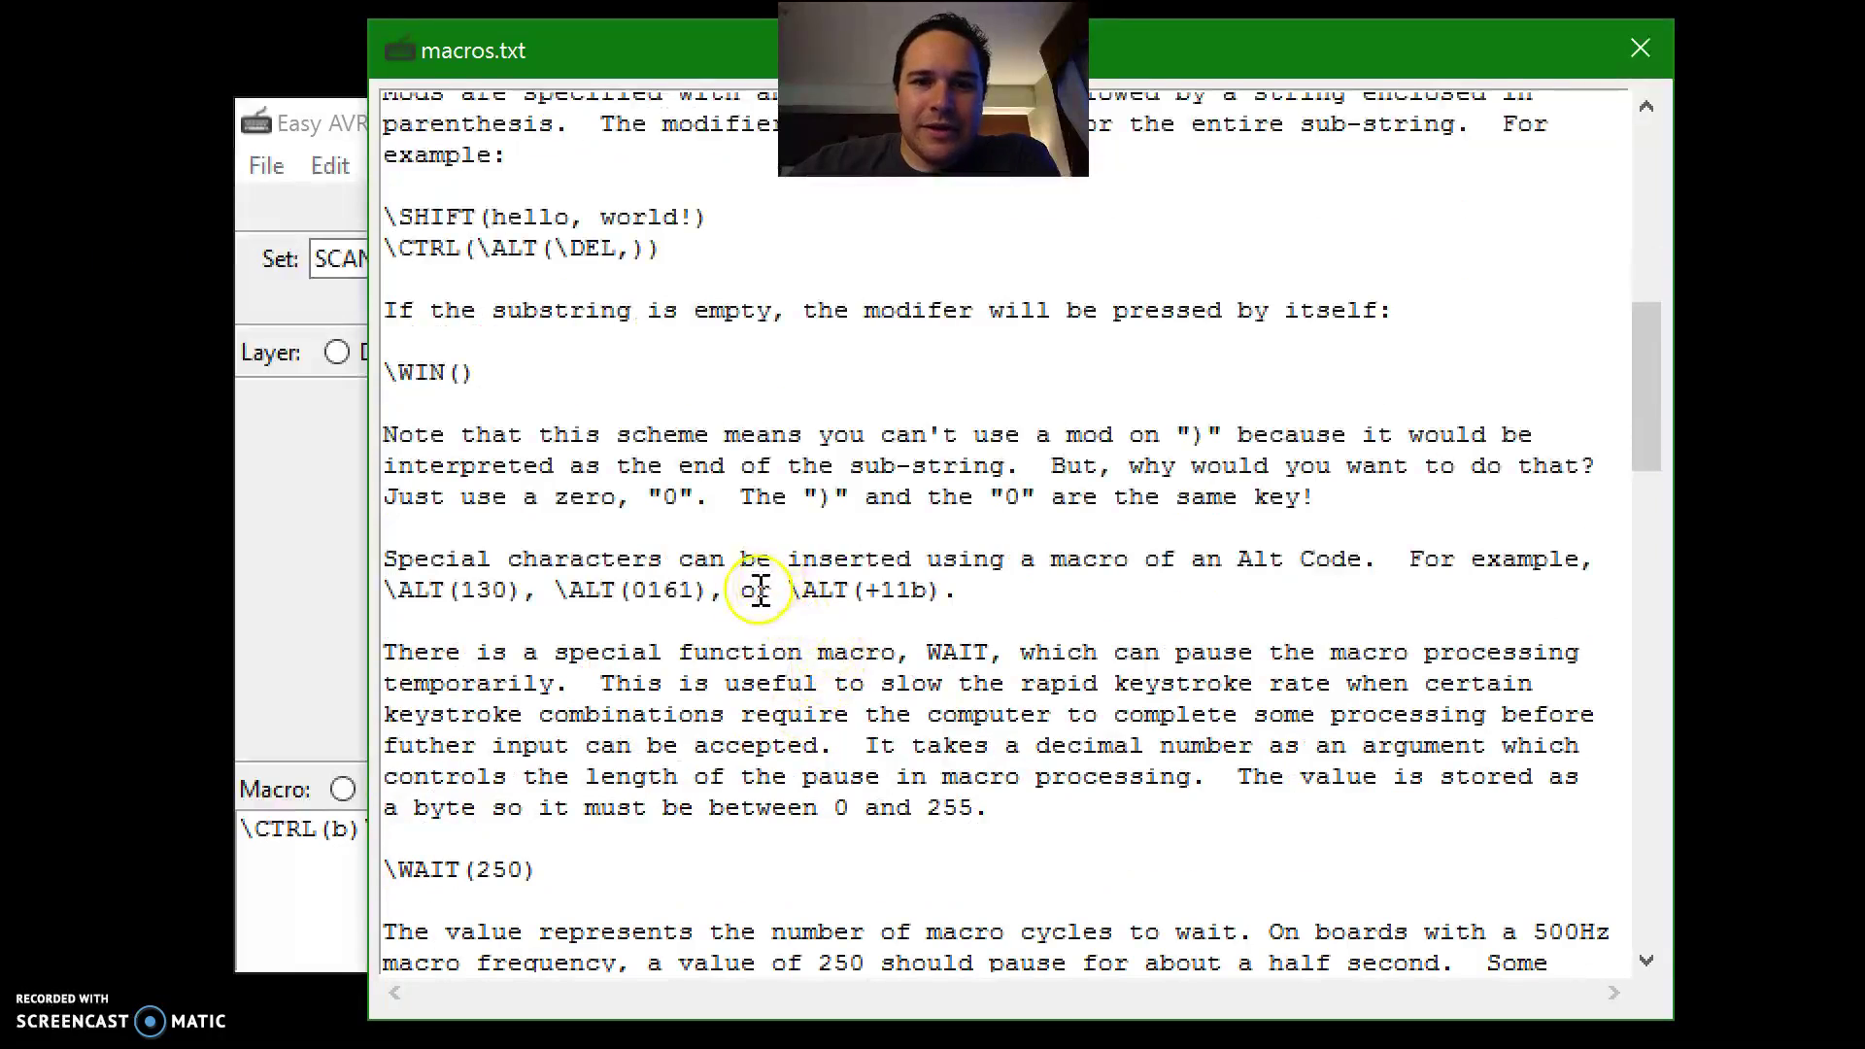
Step: Examine the \WAIT(250) pause example in the macro help, then close the help
scroll(947, 546, down, 2)
scroll(944, 547, down, 5)
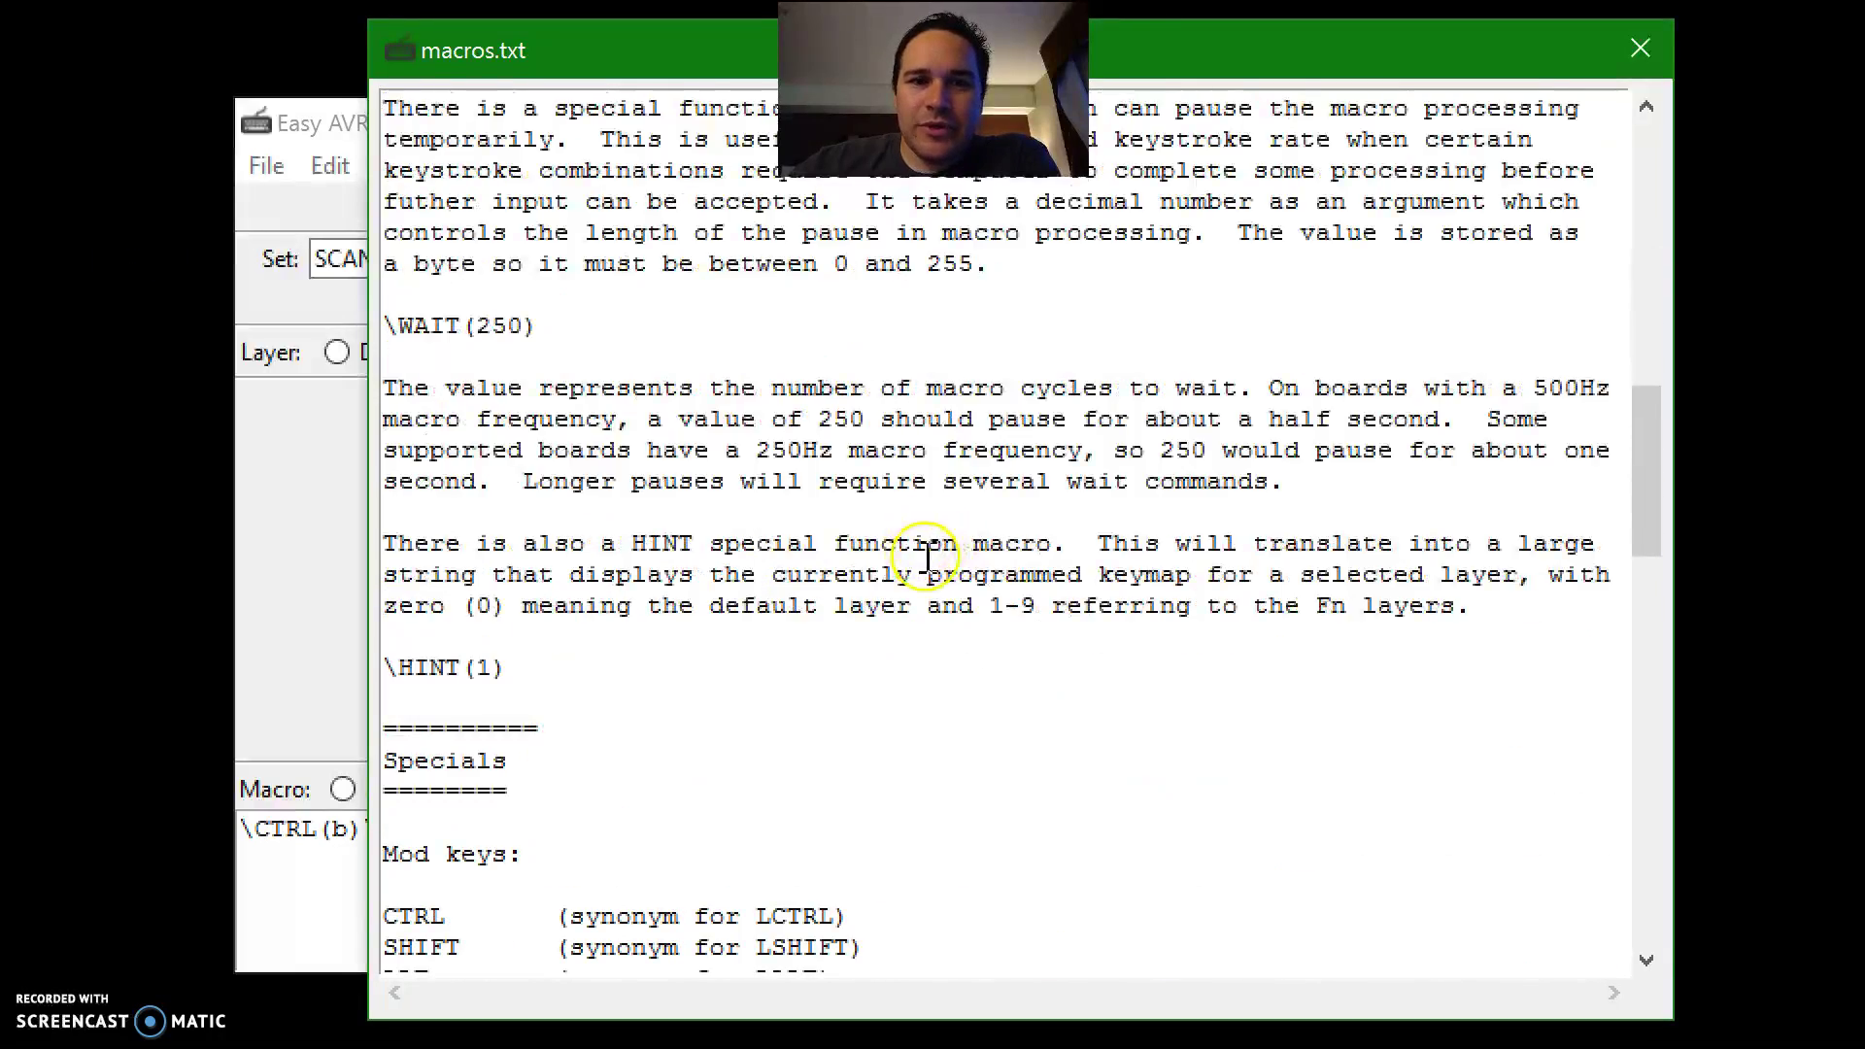
scroll(544, 560, up, 4)
drag(551, 561, 387, 563)
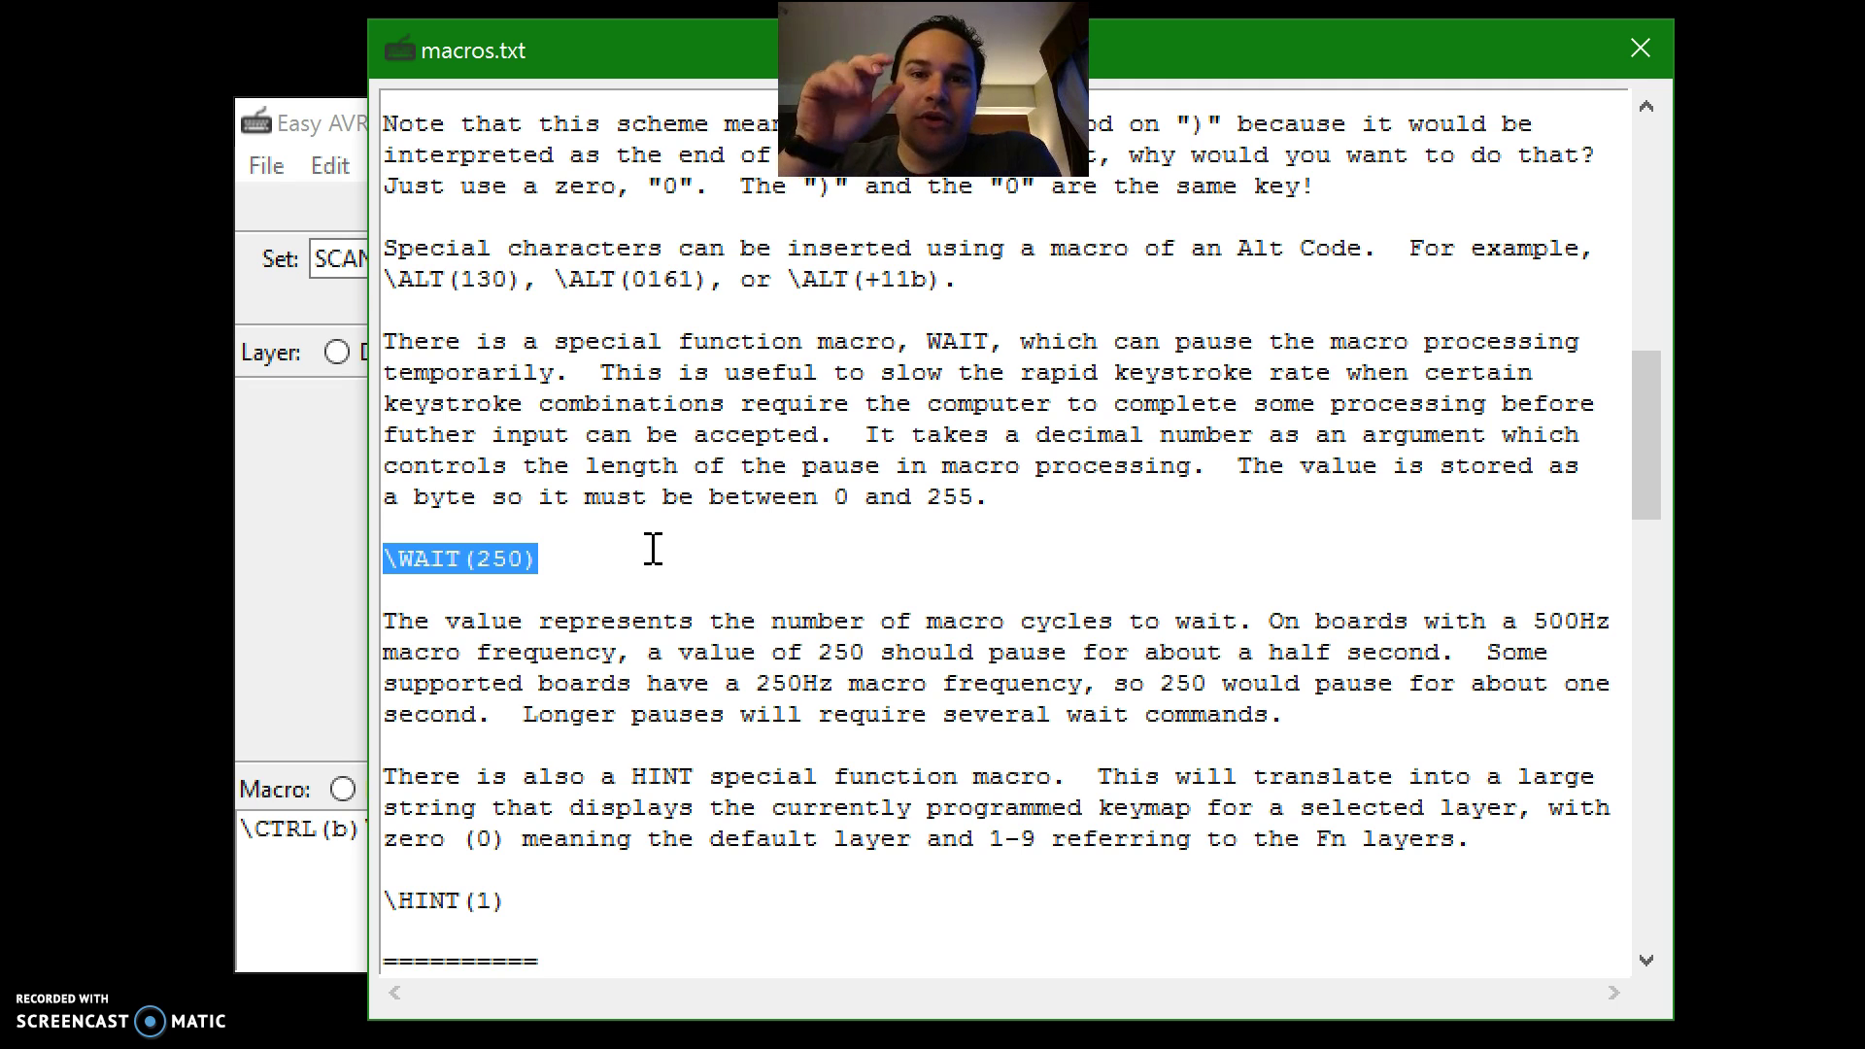
click(1642, 35)
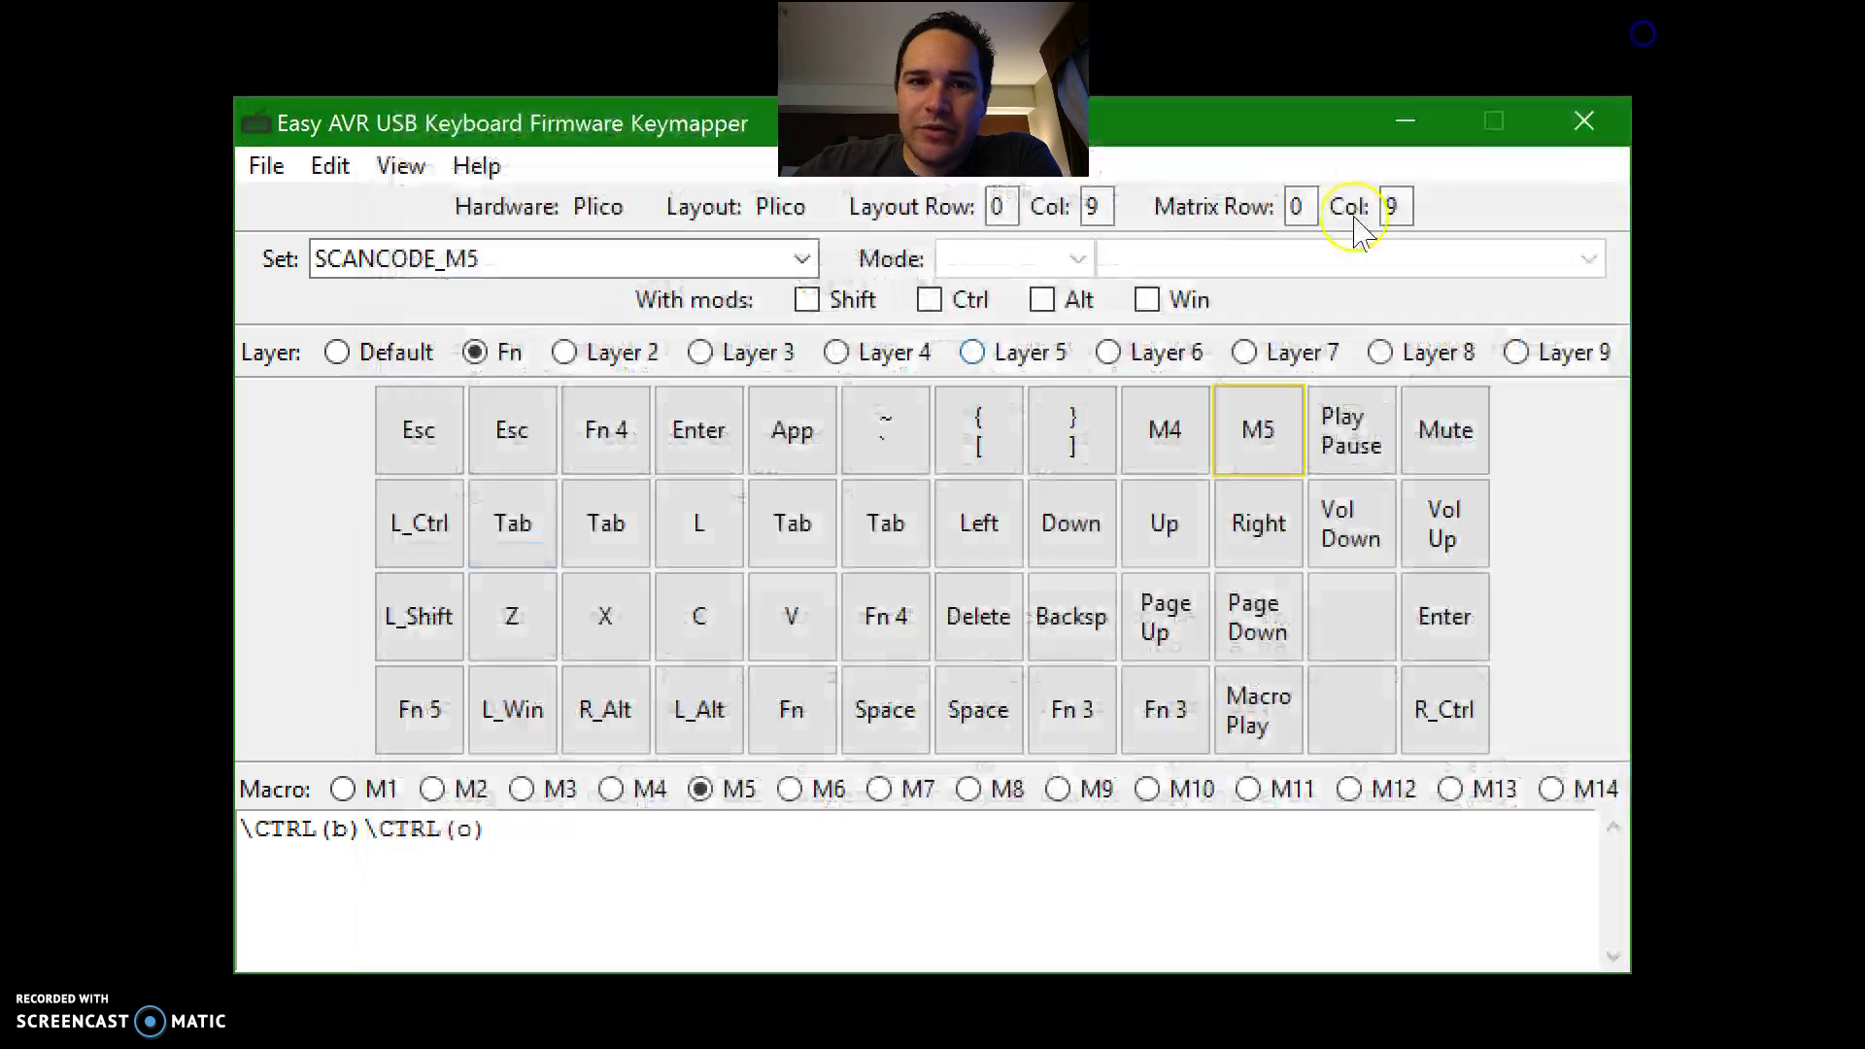
Step: Compare the Macro Play key on the Fn layer with the Macro Rec key in the same place on Layer 2
click(1258, 718)
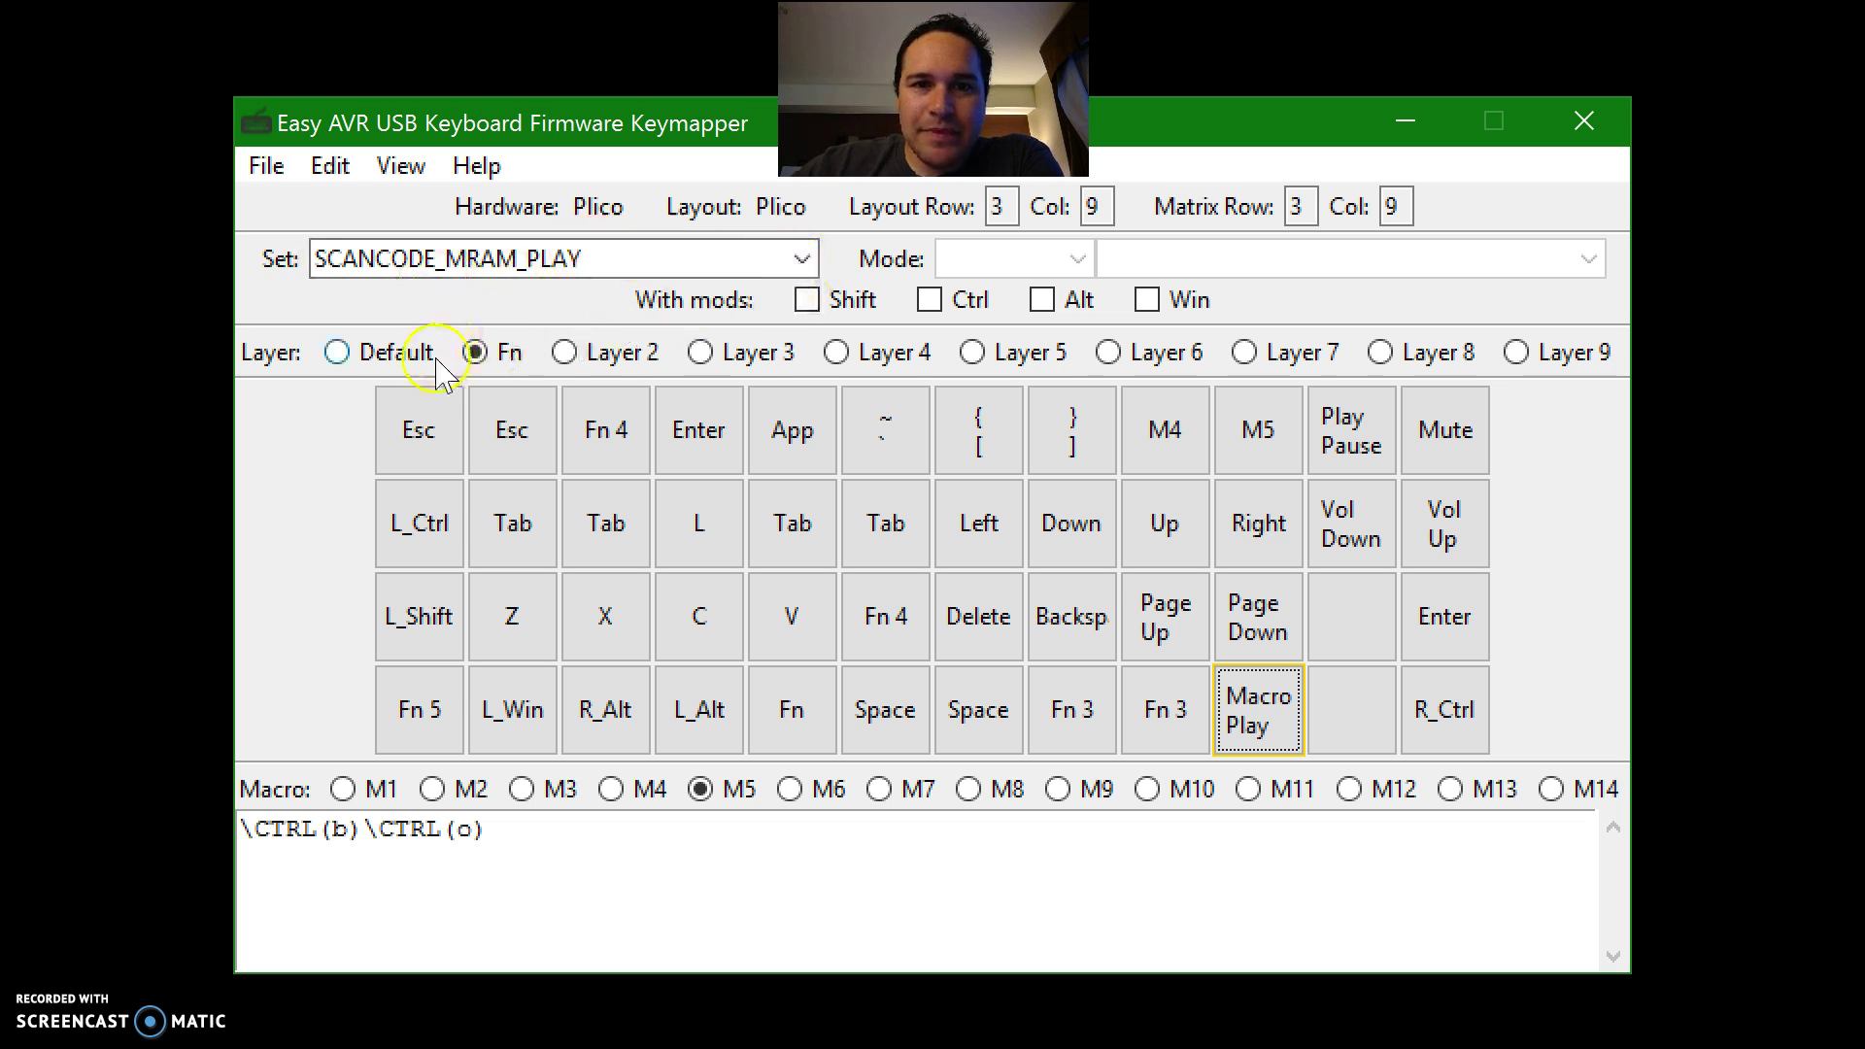
click(626, 357)
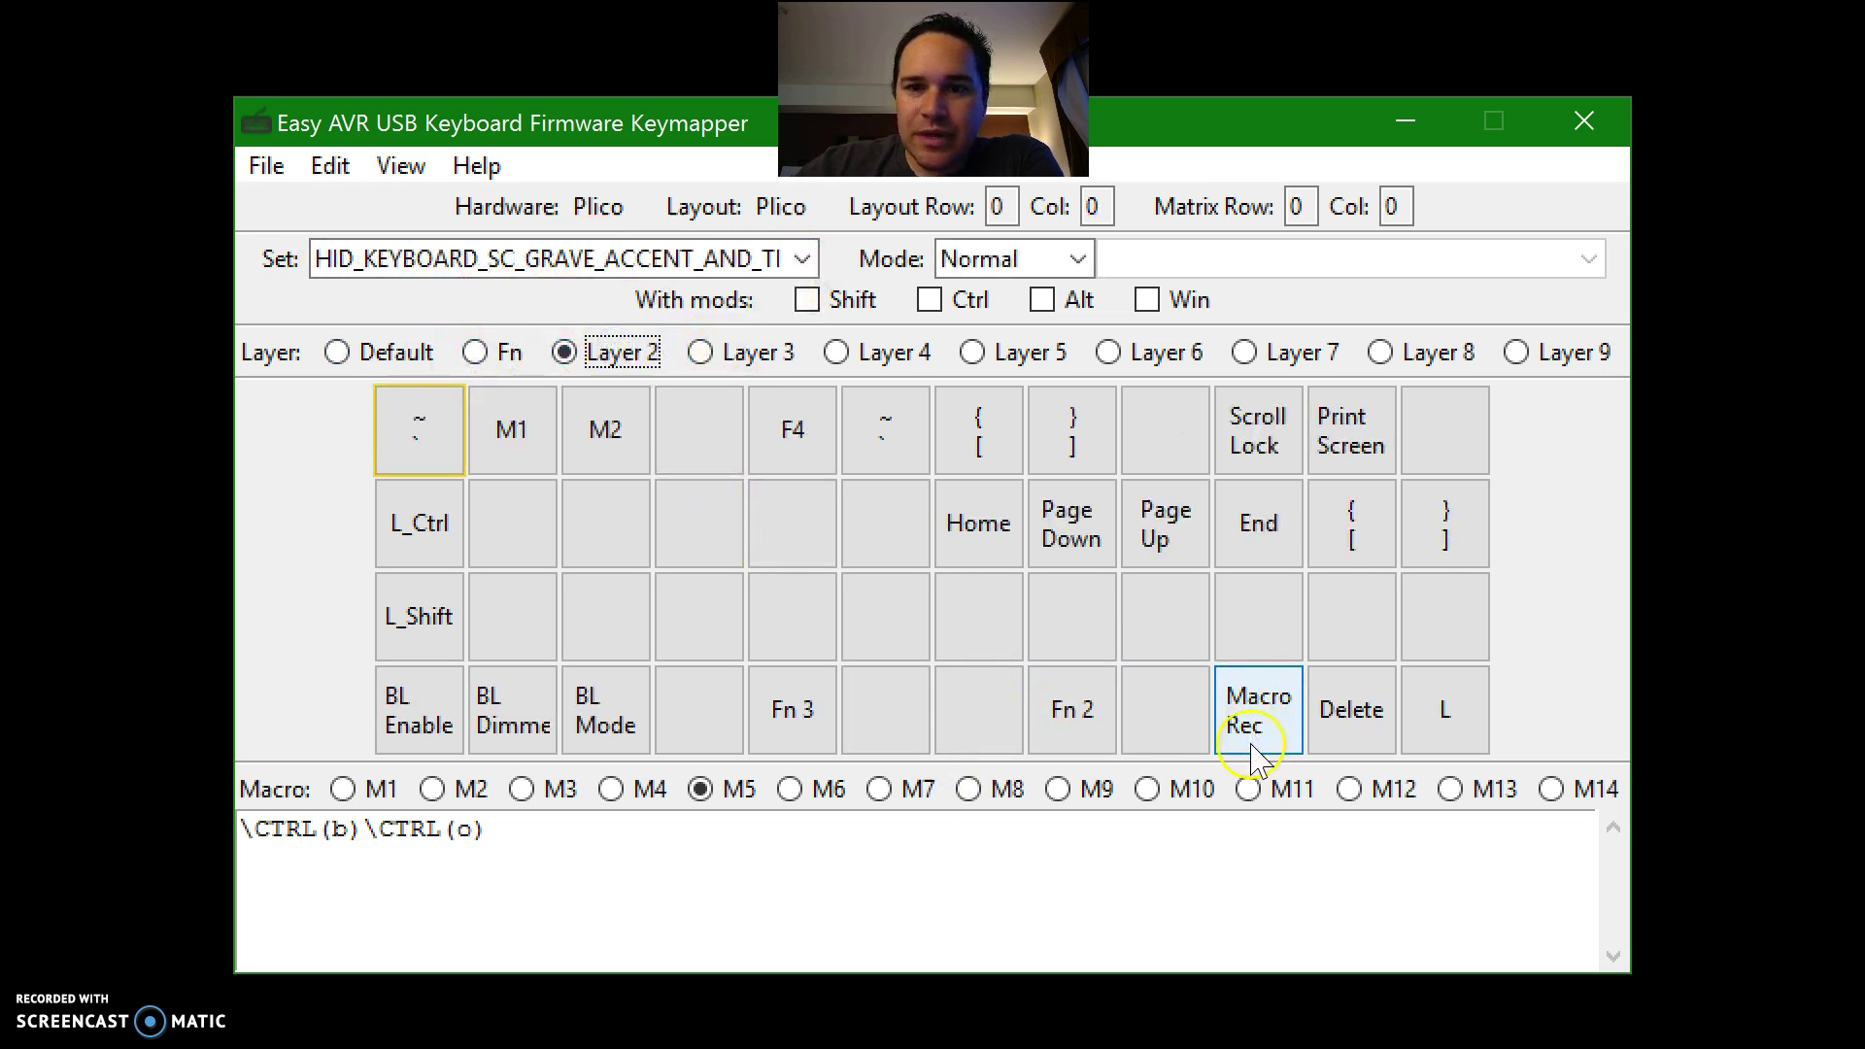
click(505, 356)
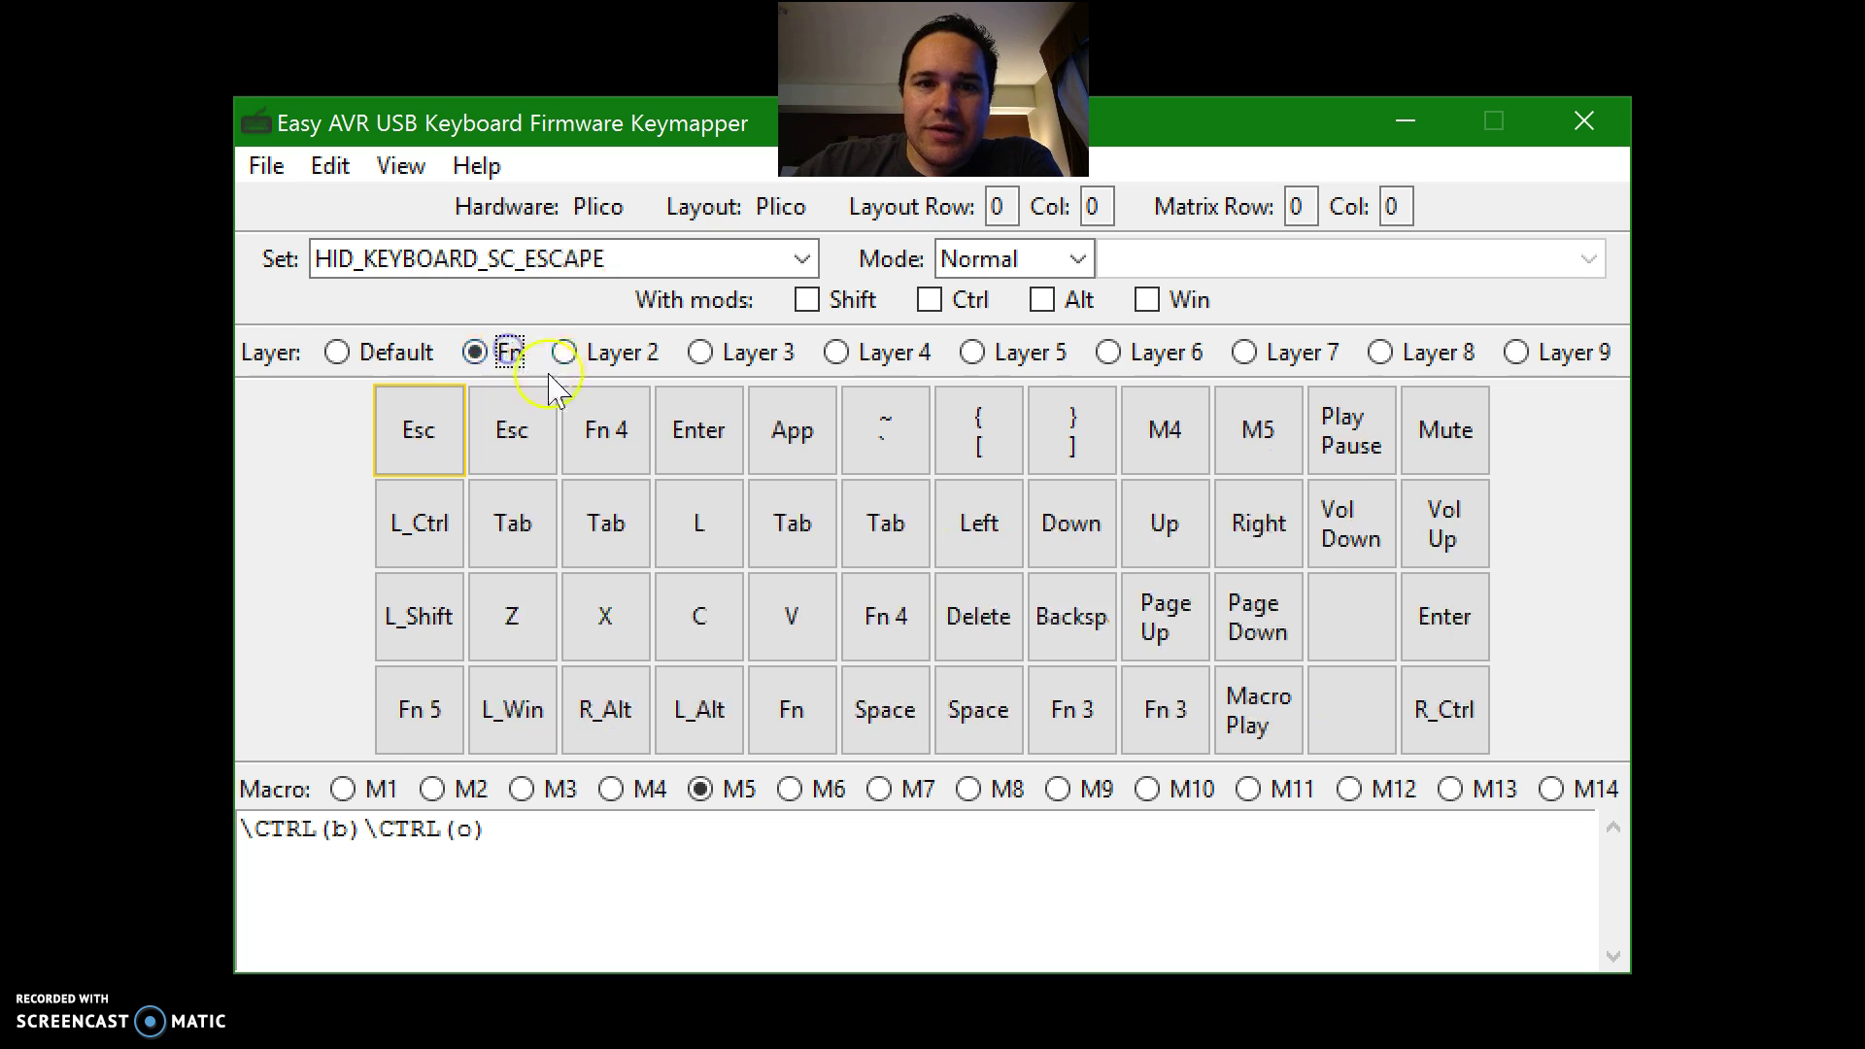
click(583, 356)
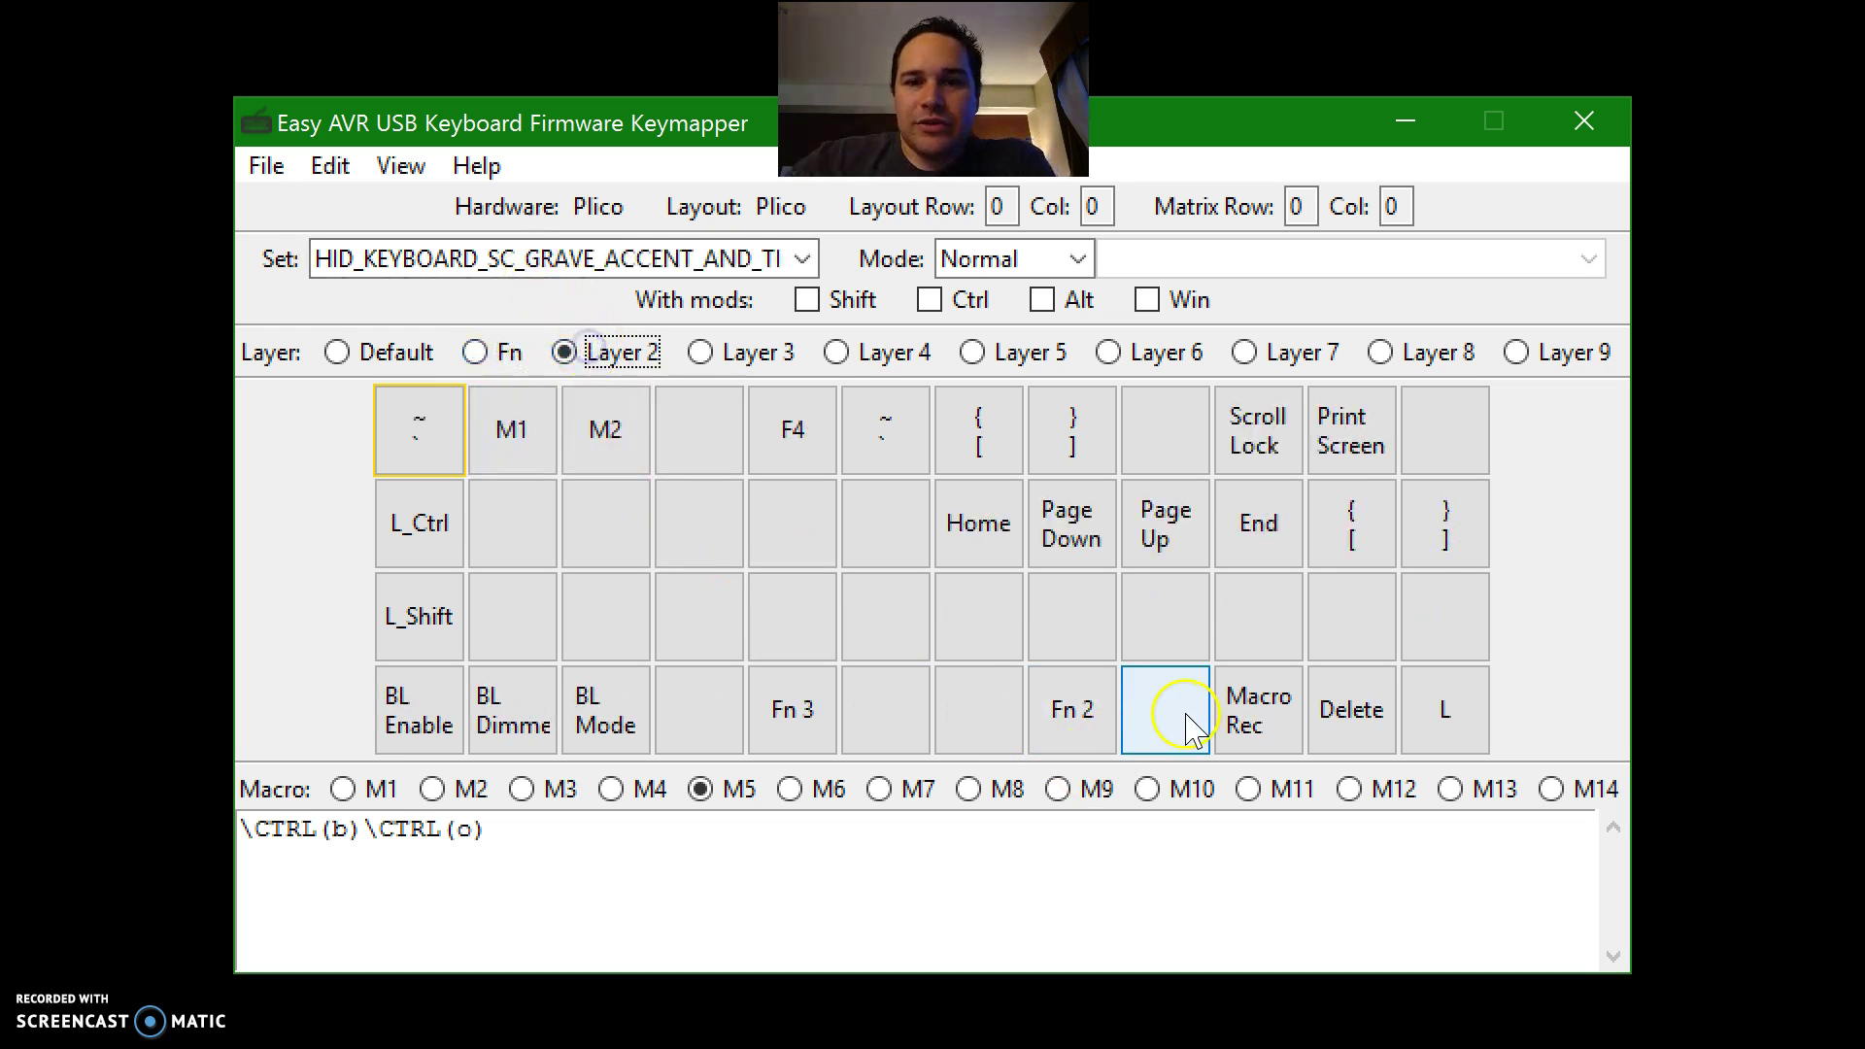
click(476, 354)
click(607, 881)
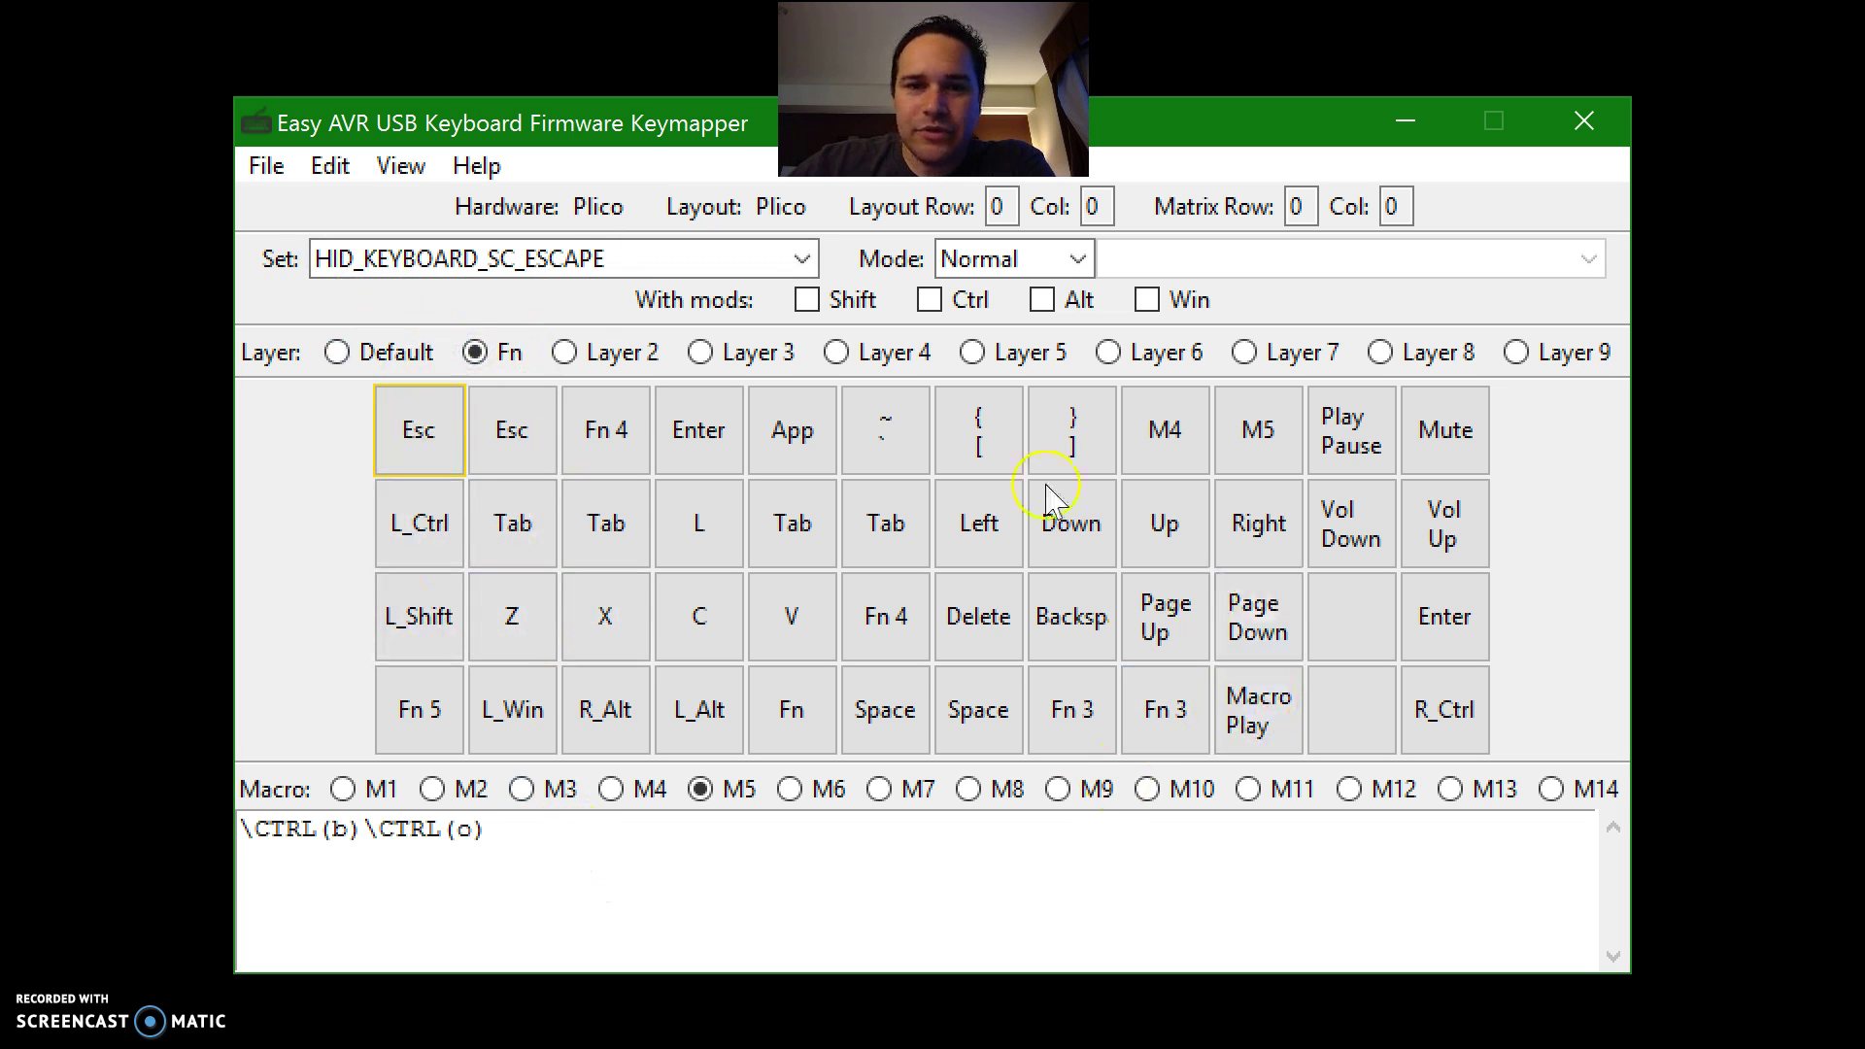
click(592, 348)
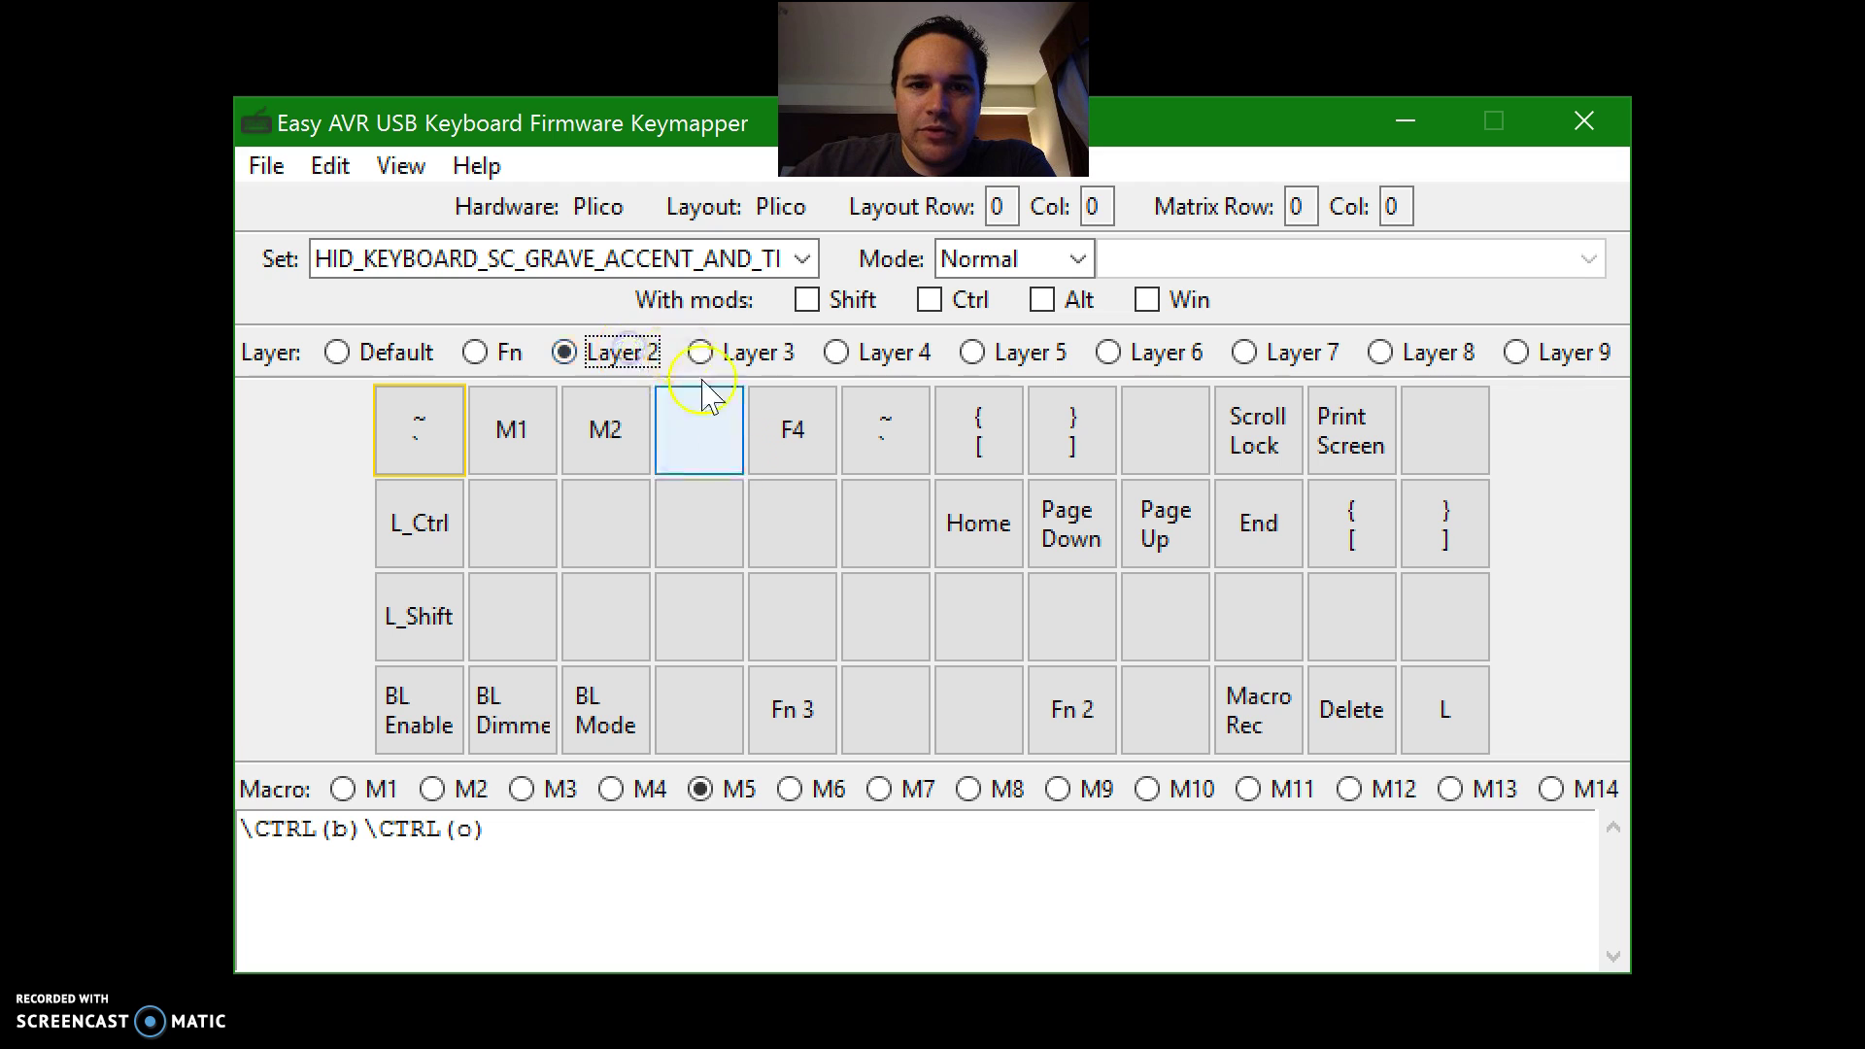
Step: Display macros M4 and M6, then enter asdf as the definition of macro M7
click(609, 792)
click(789, 790)
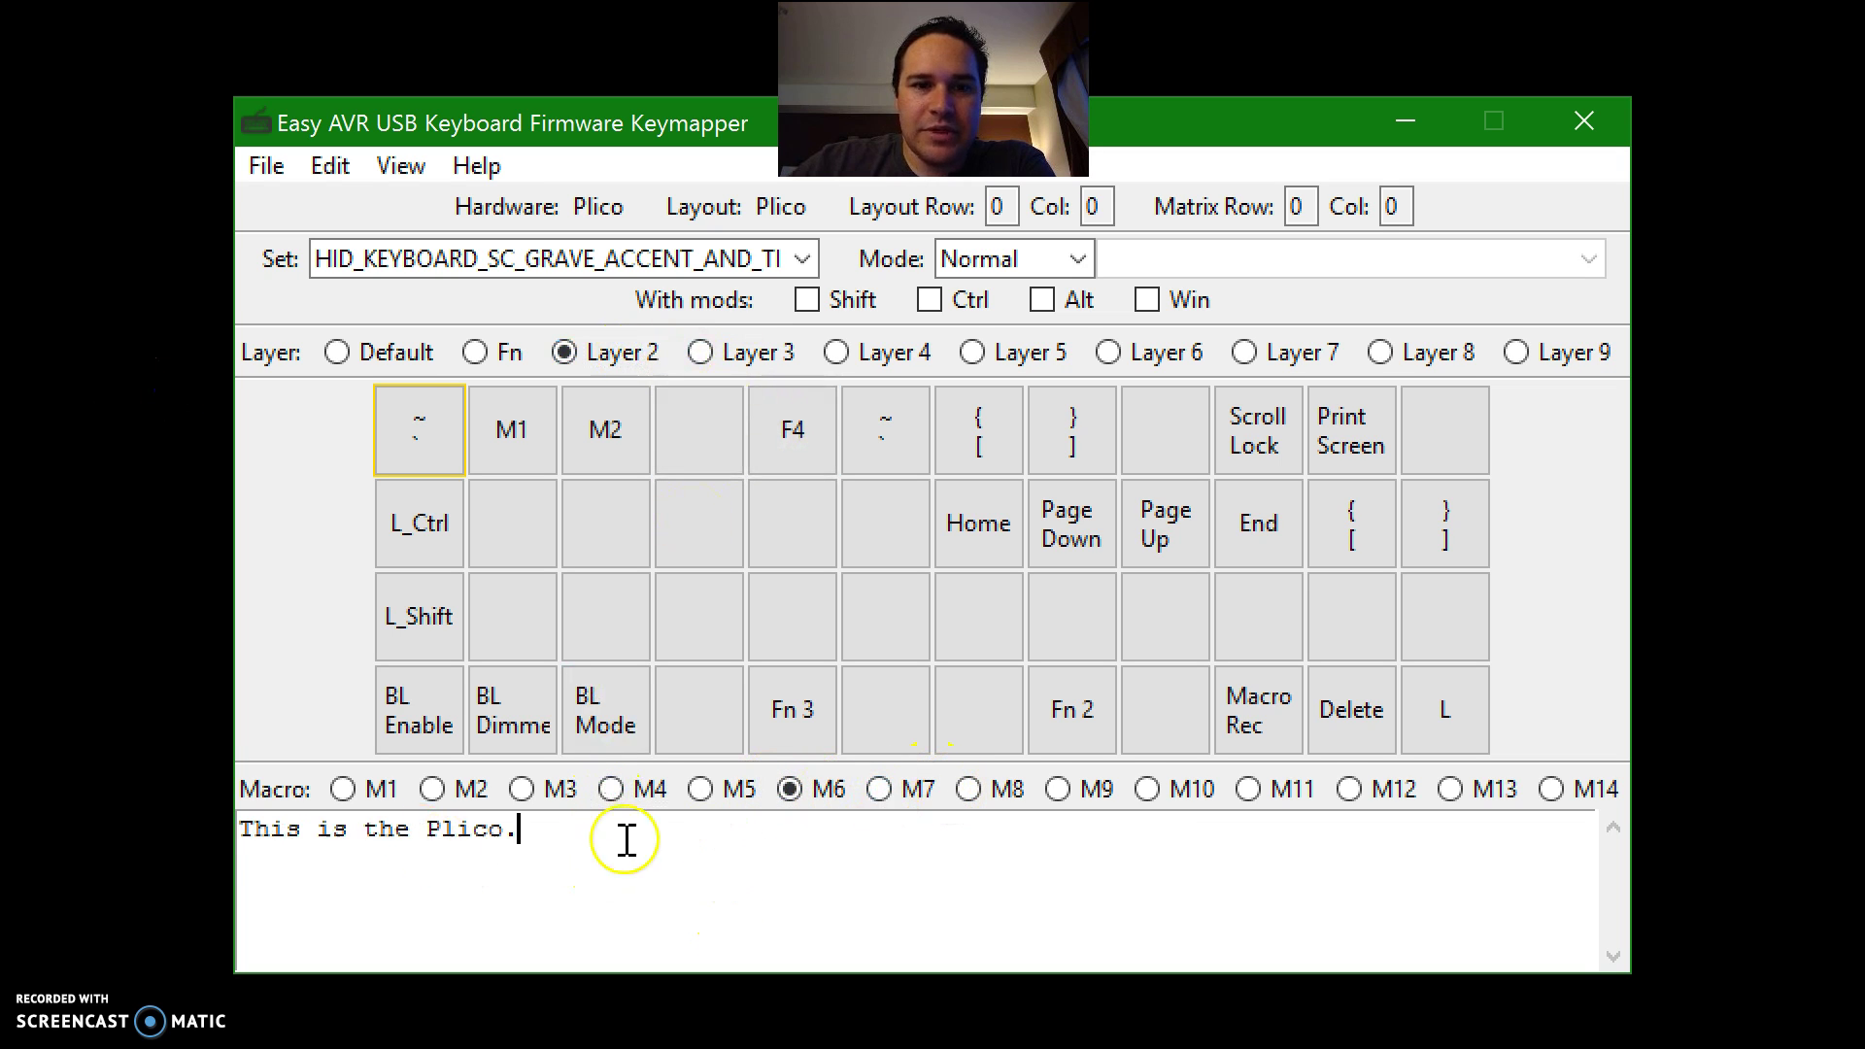
click(879, 790)
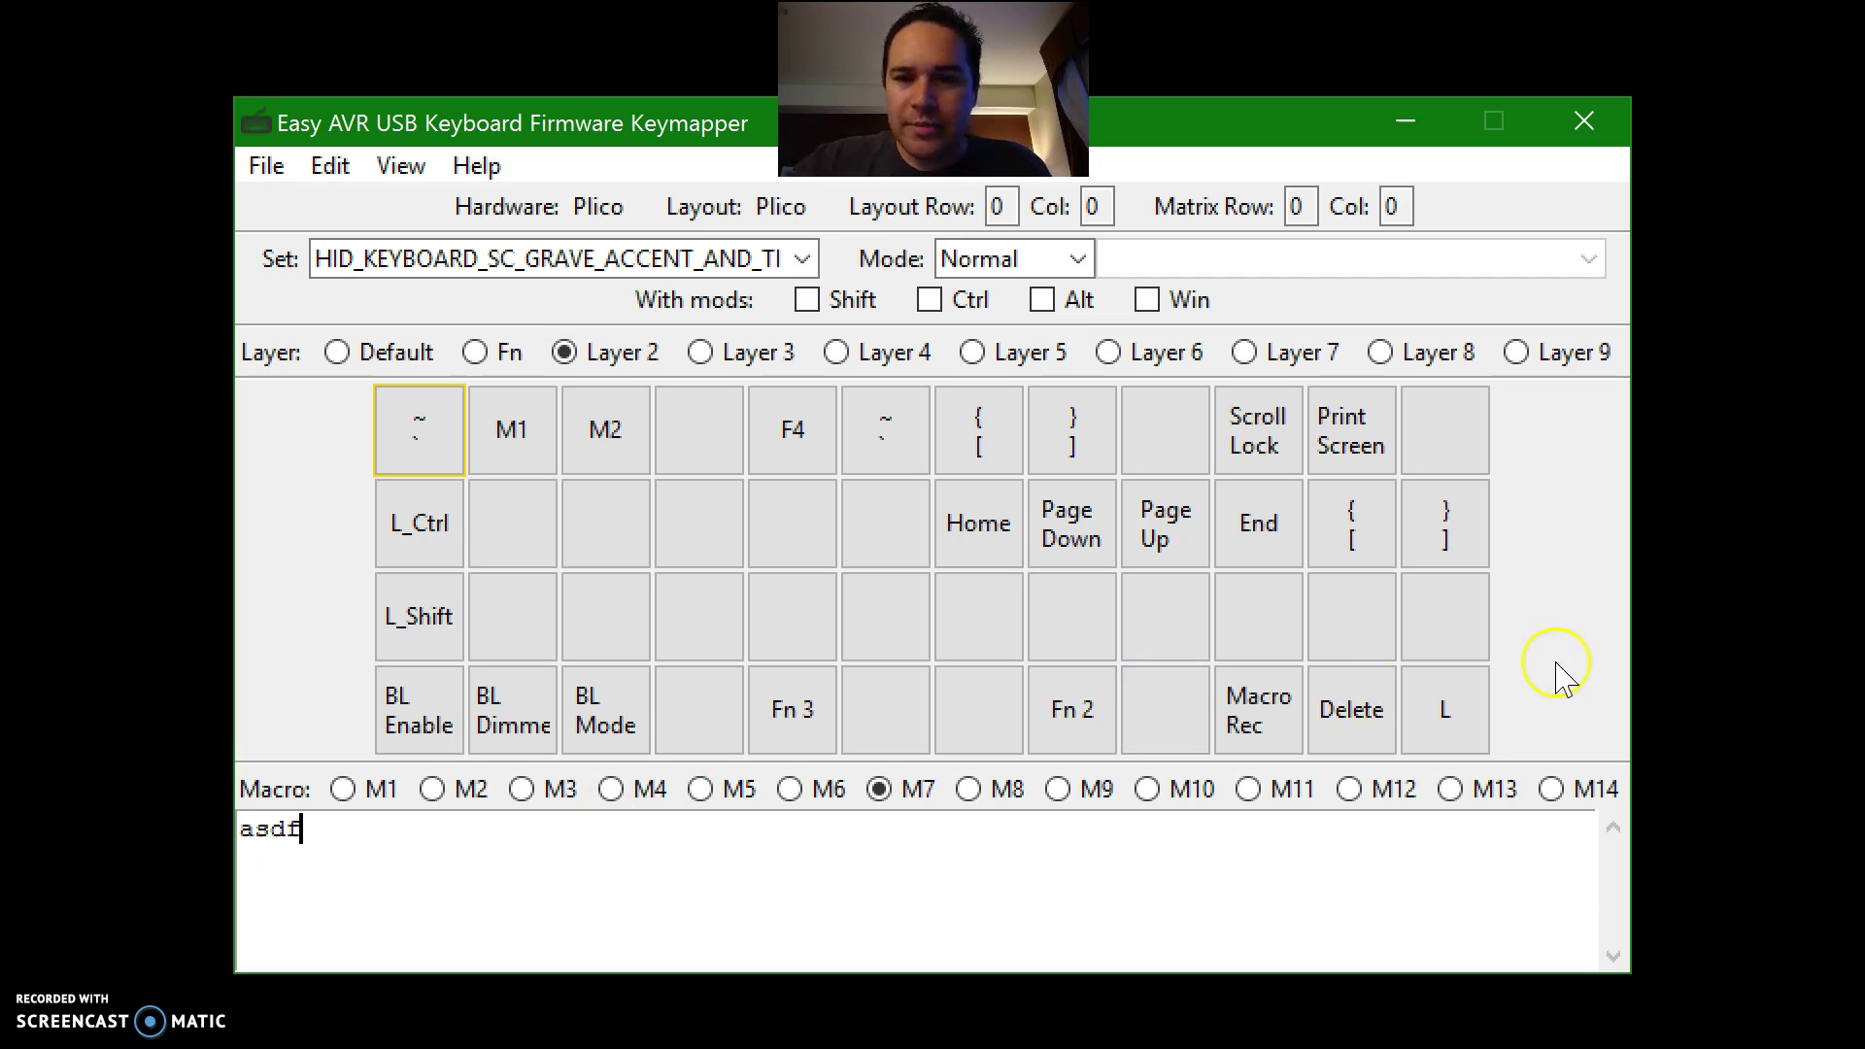
Step: Display the Fn layer with its Macro Play key and repeat asdf in macro M7 until it holds ten copies
click(1263, 730)
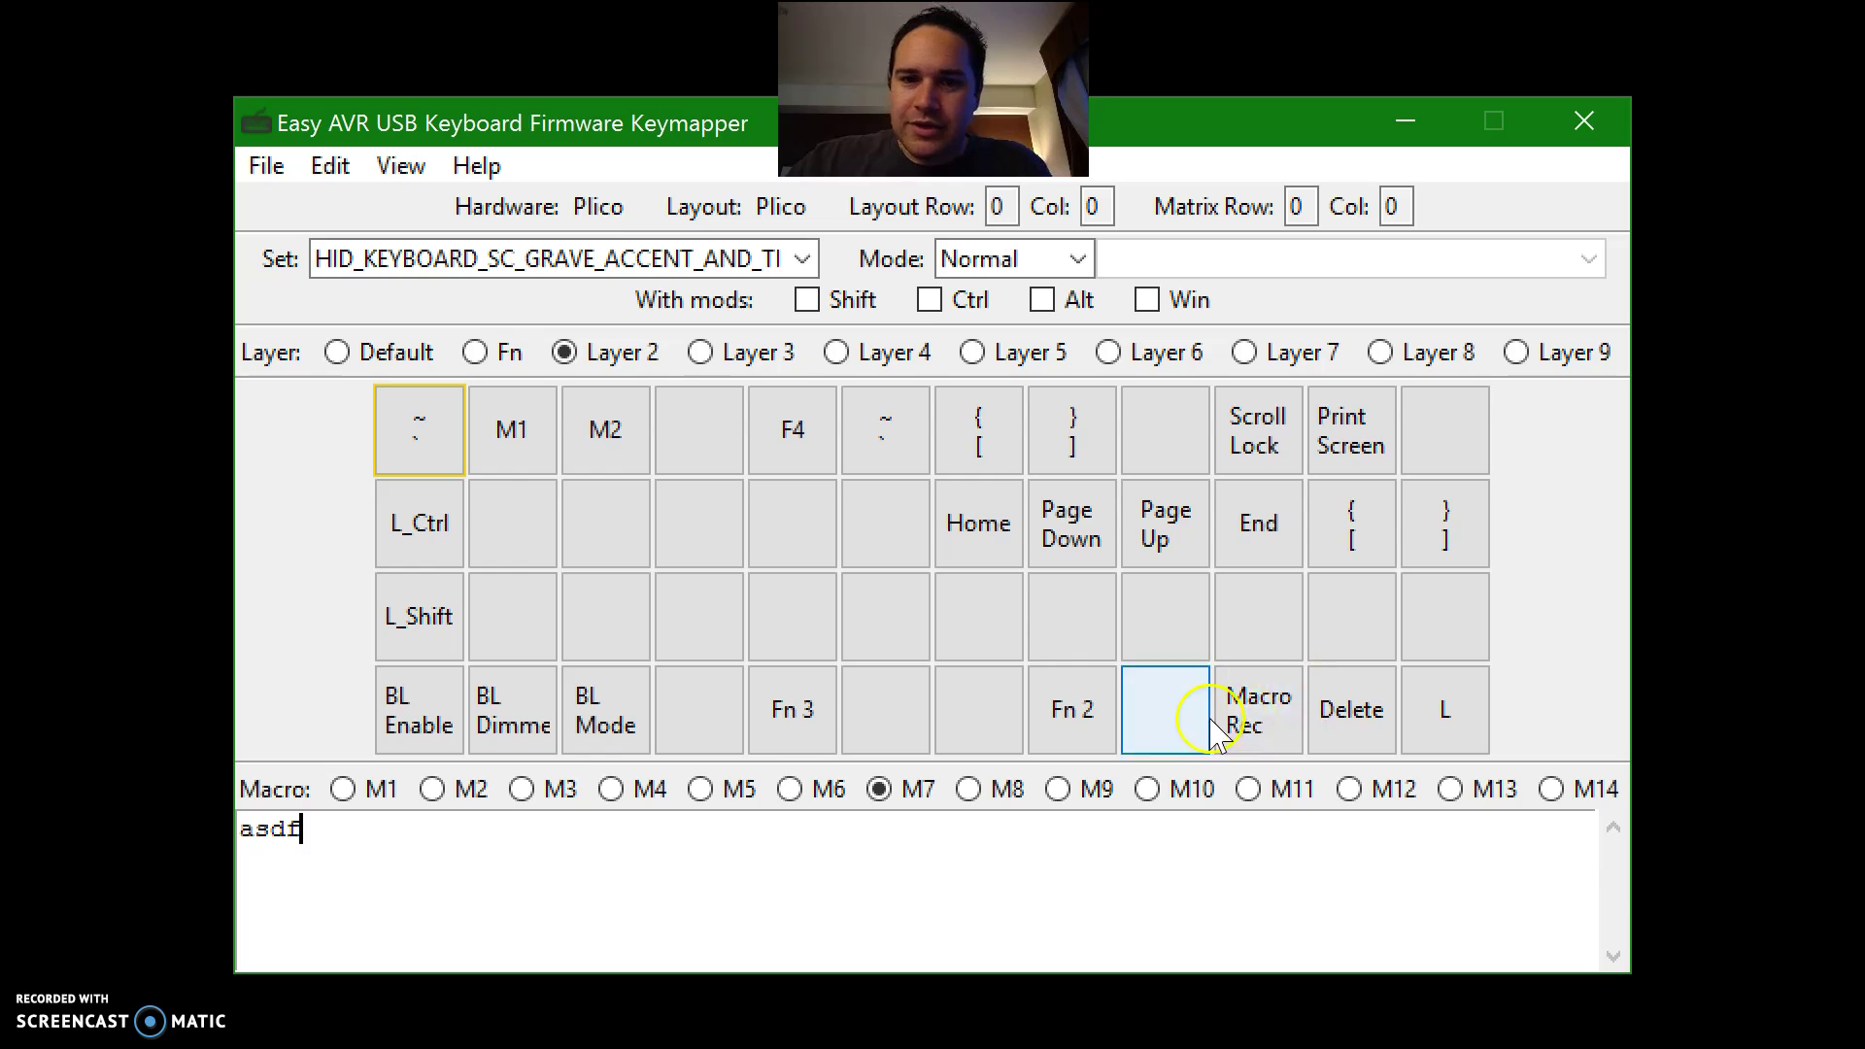
click(1117, 875)
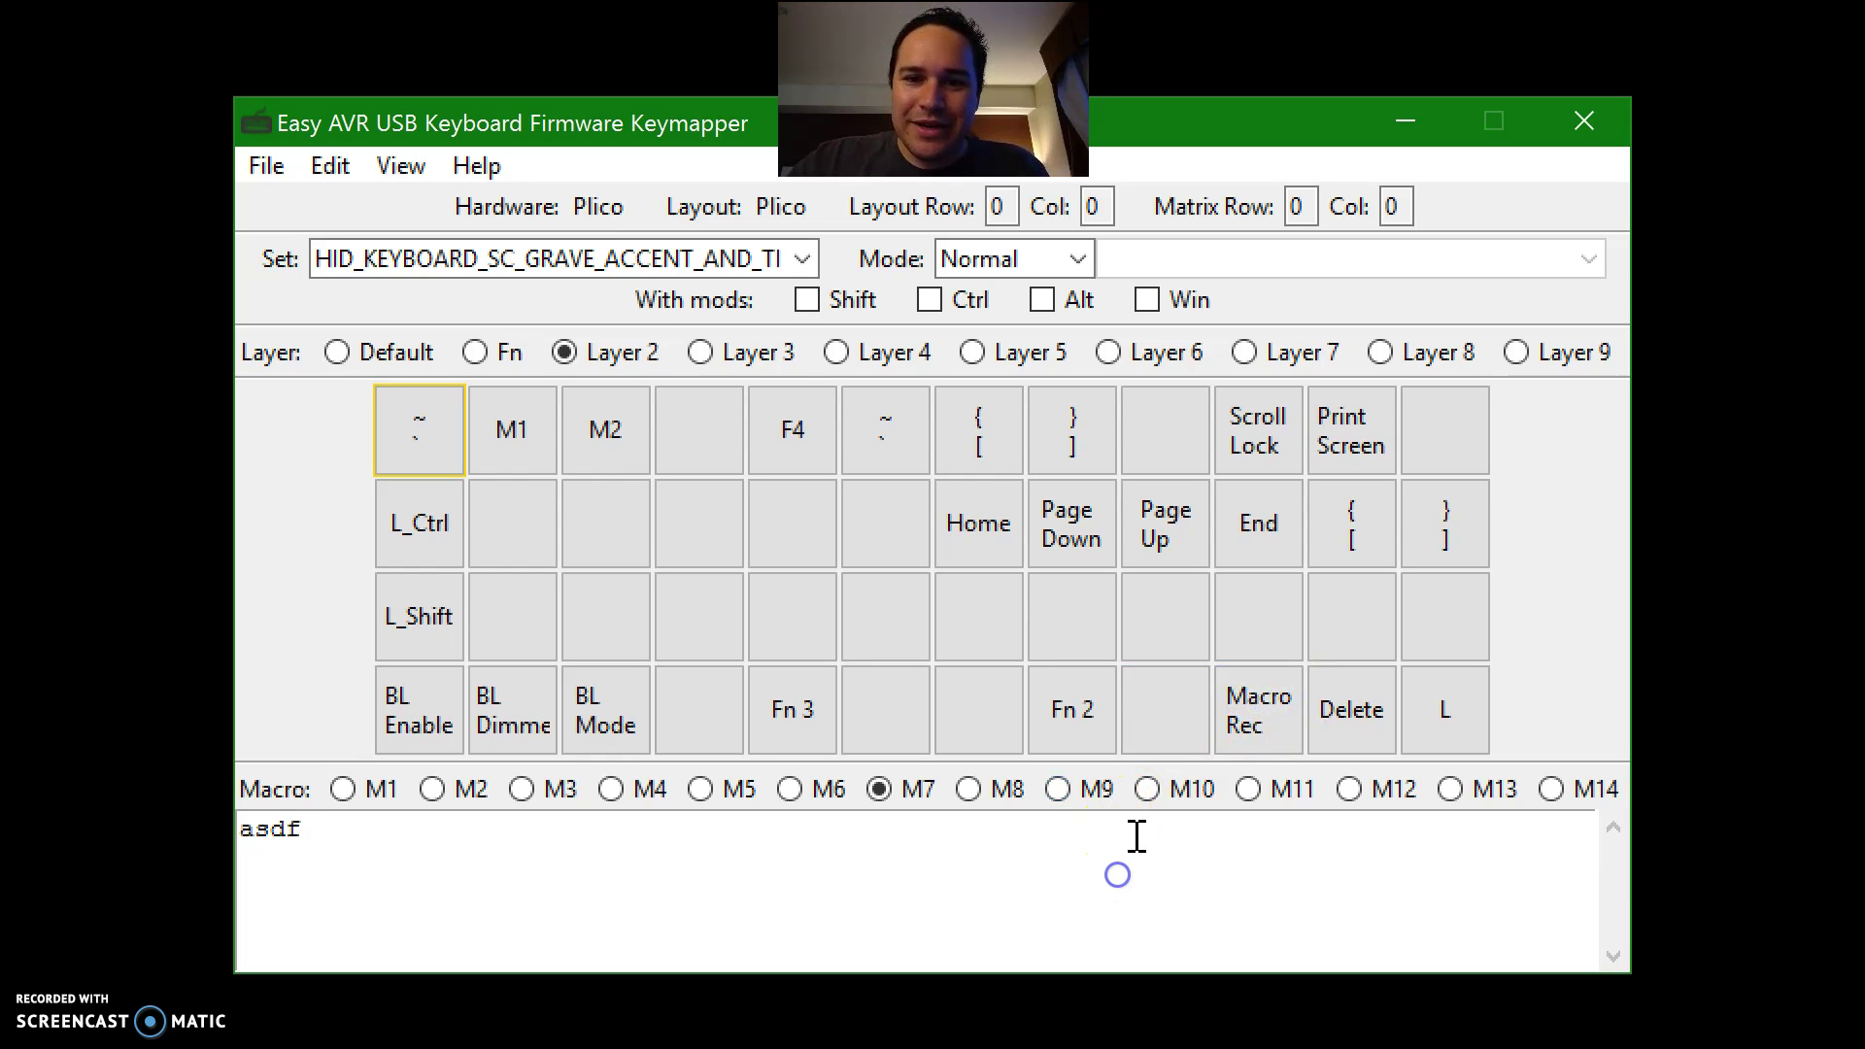
click(473, 352)
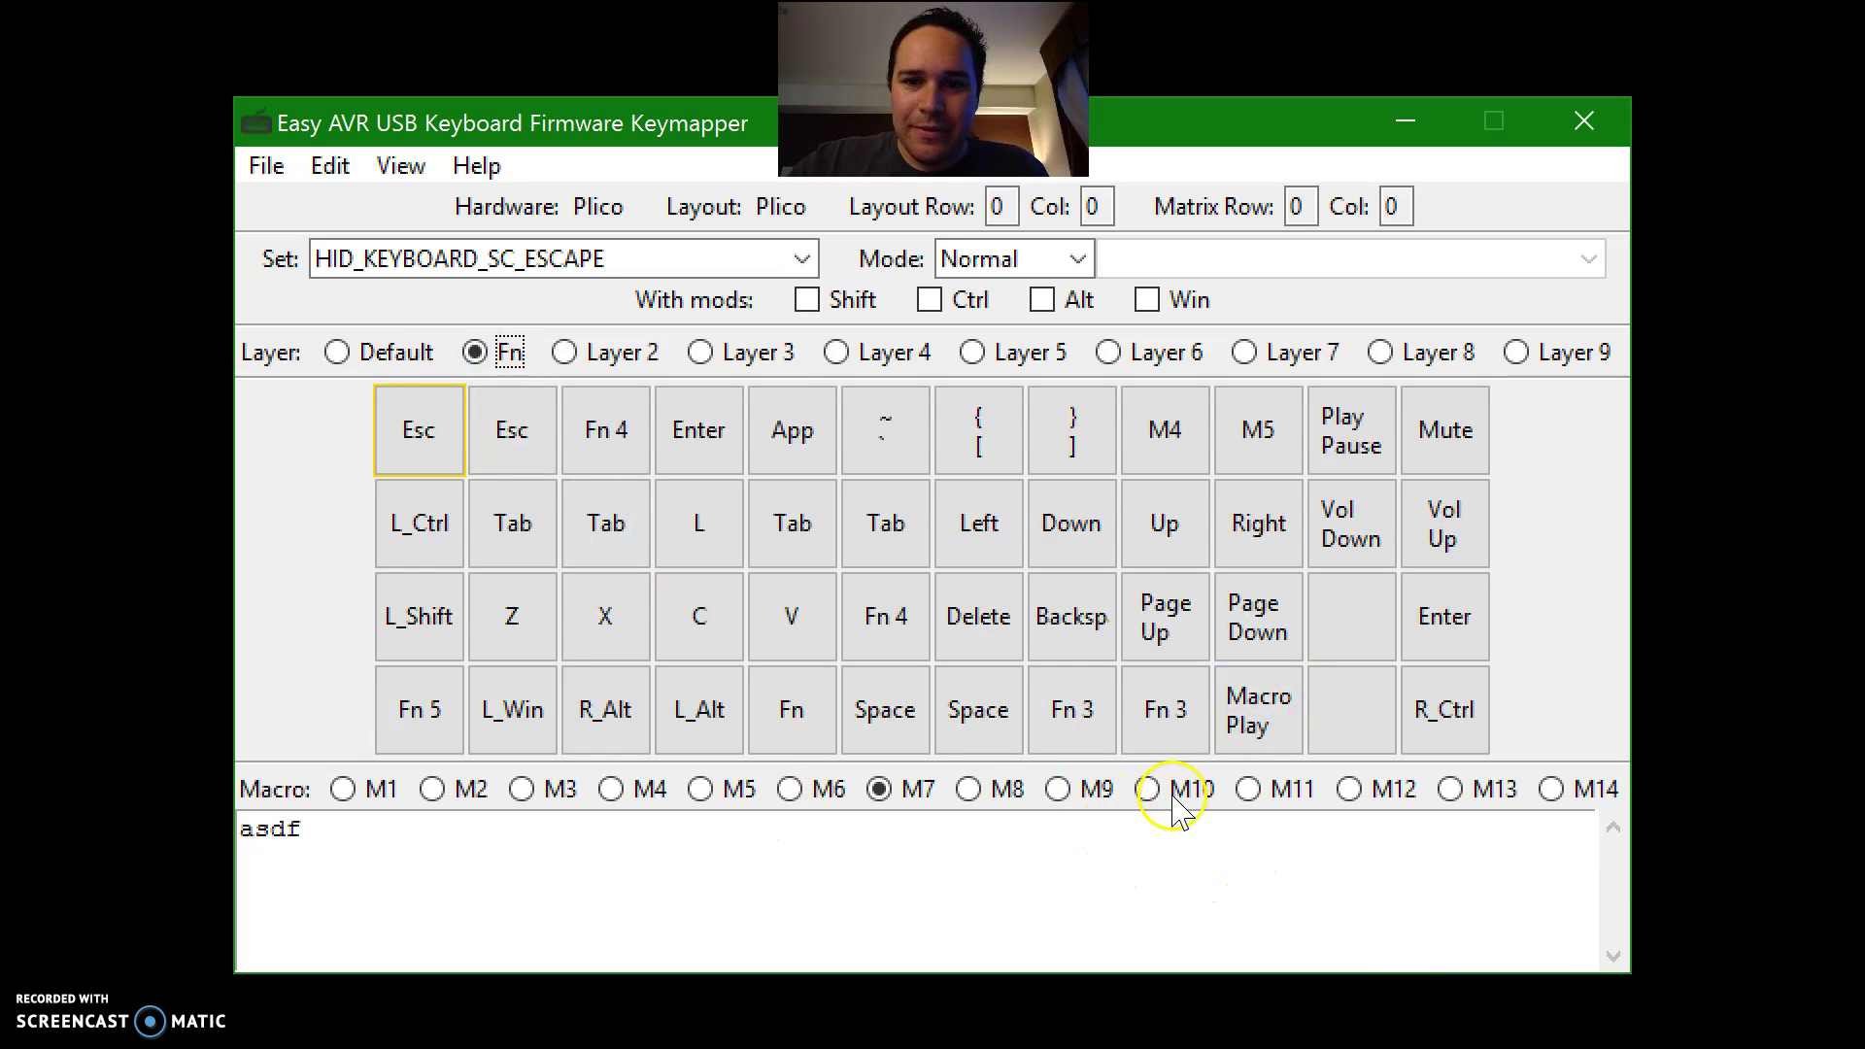
click(1189, 855)
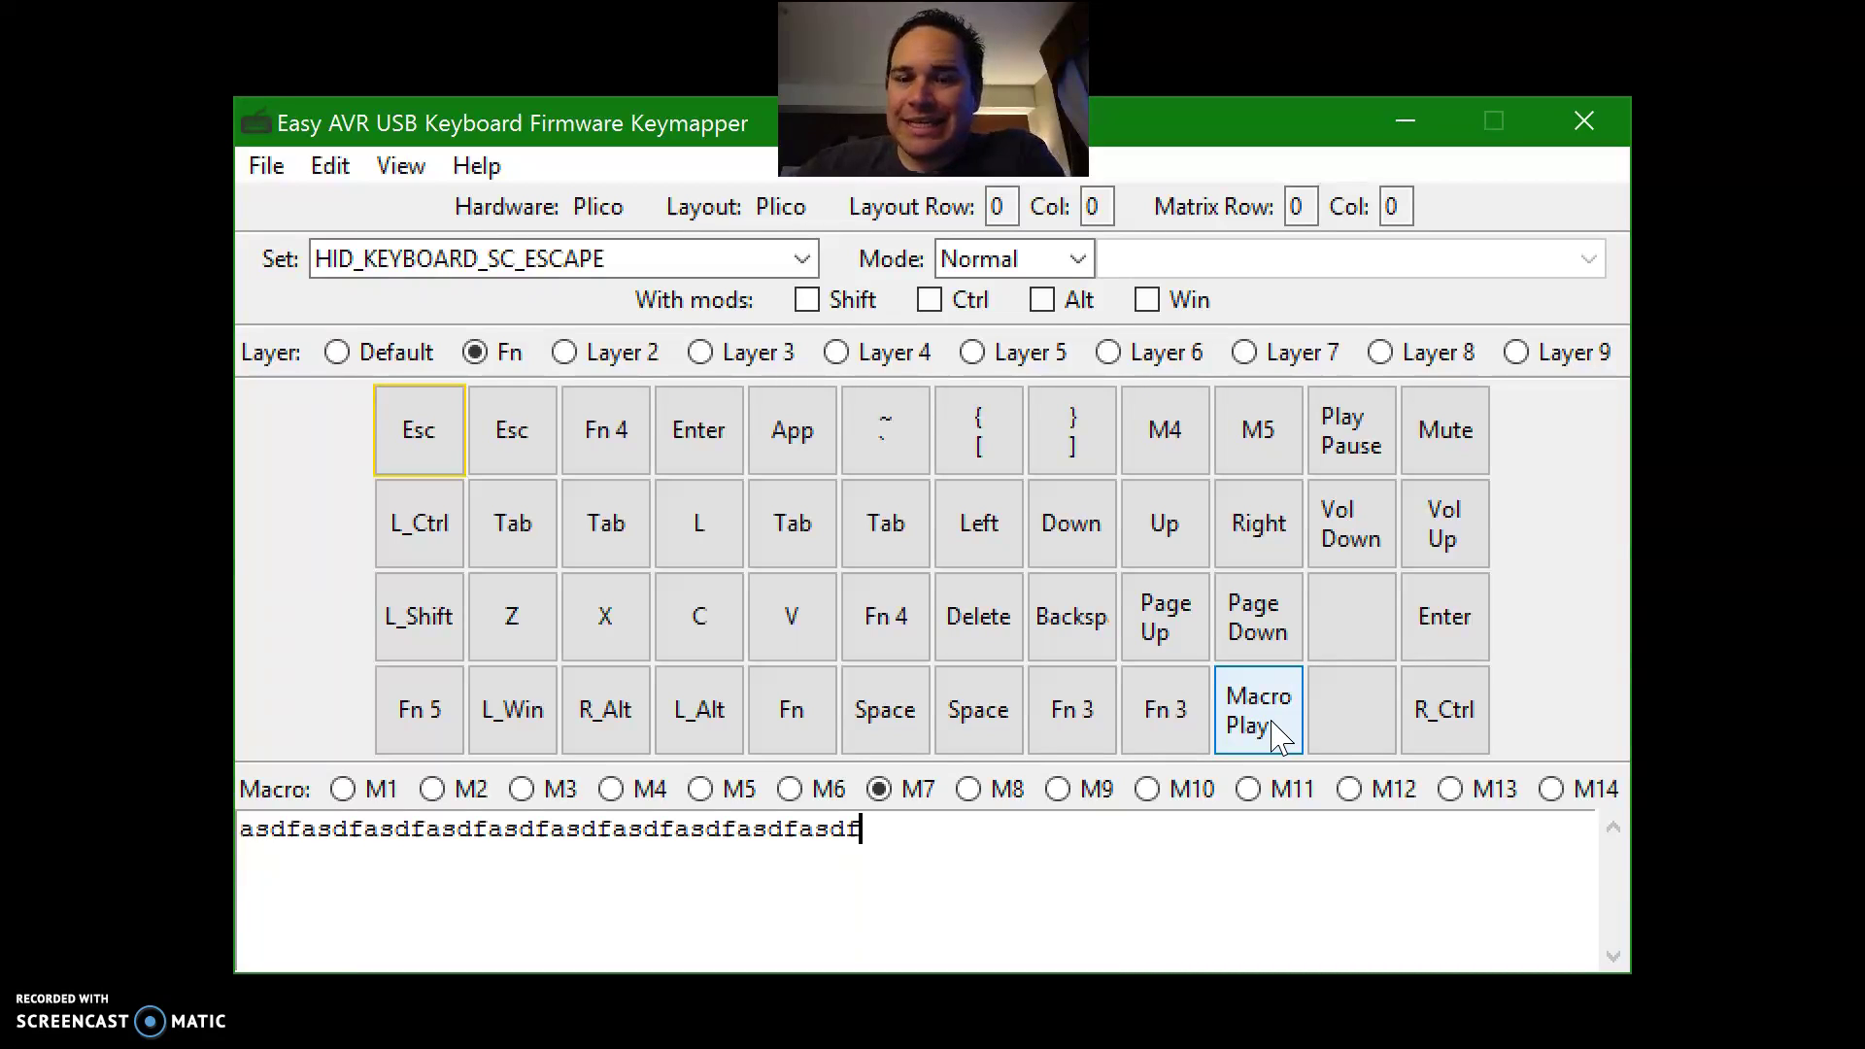
Step: Reopen the help on writing macros, review the \WAIT(250) example, and close the help
click(475, 167)
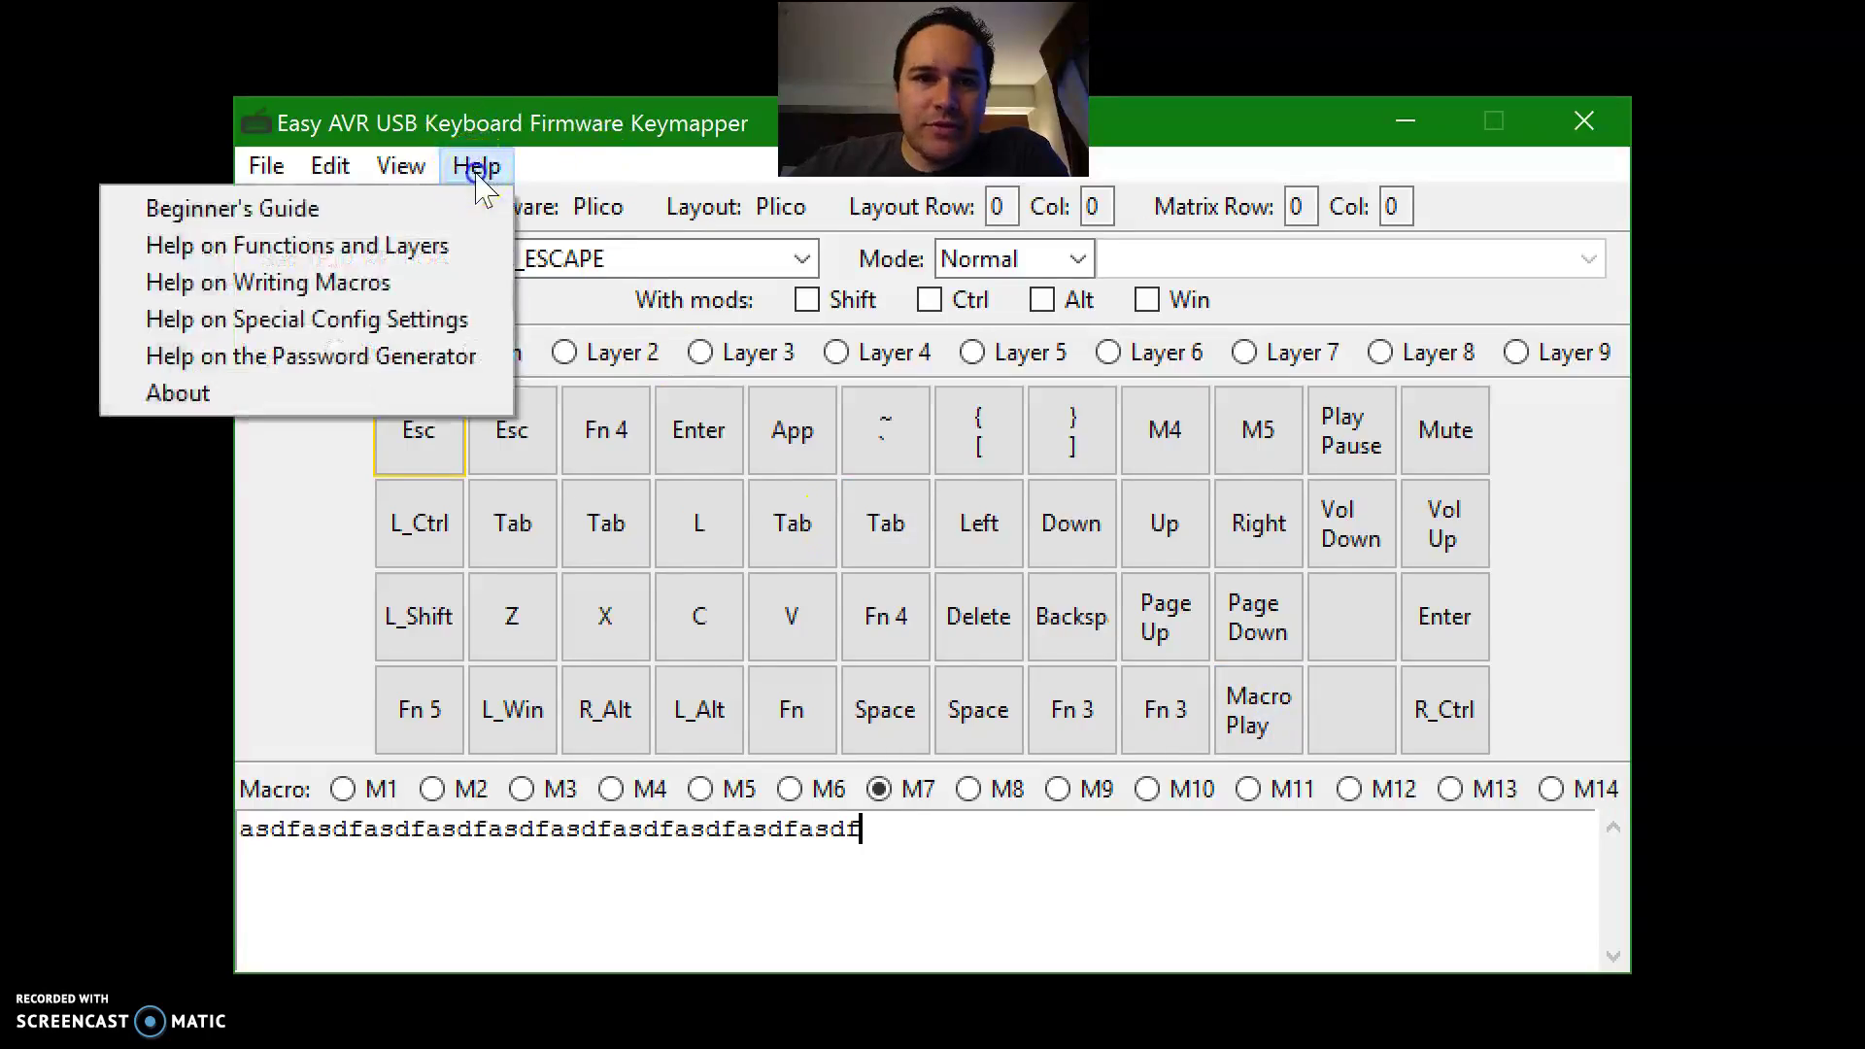
click(367, 286)
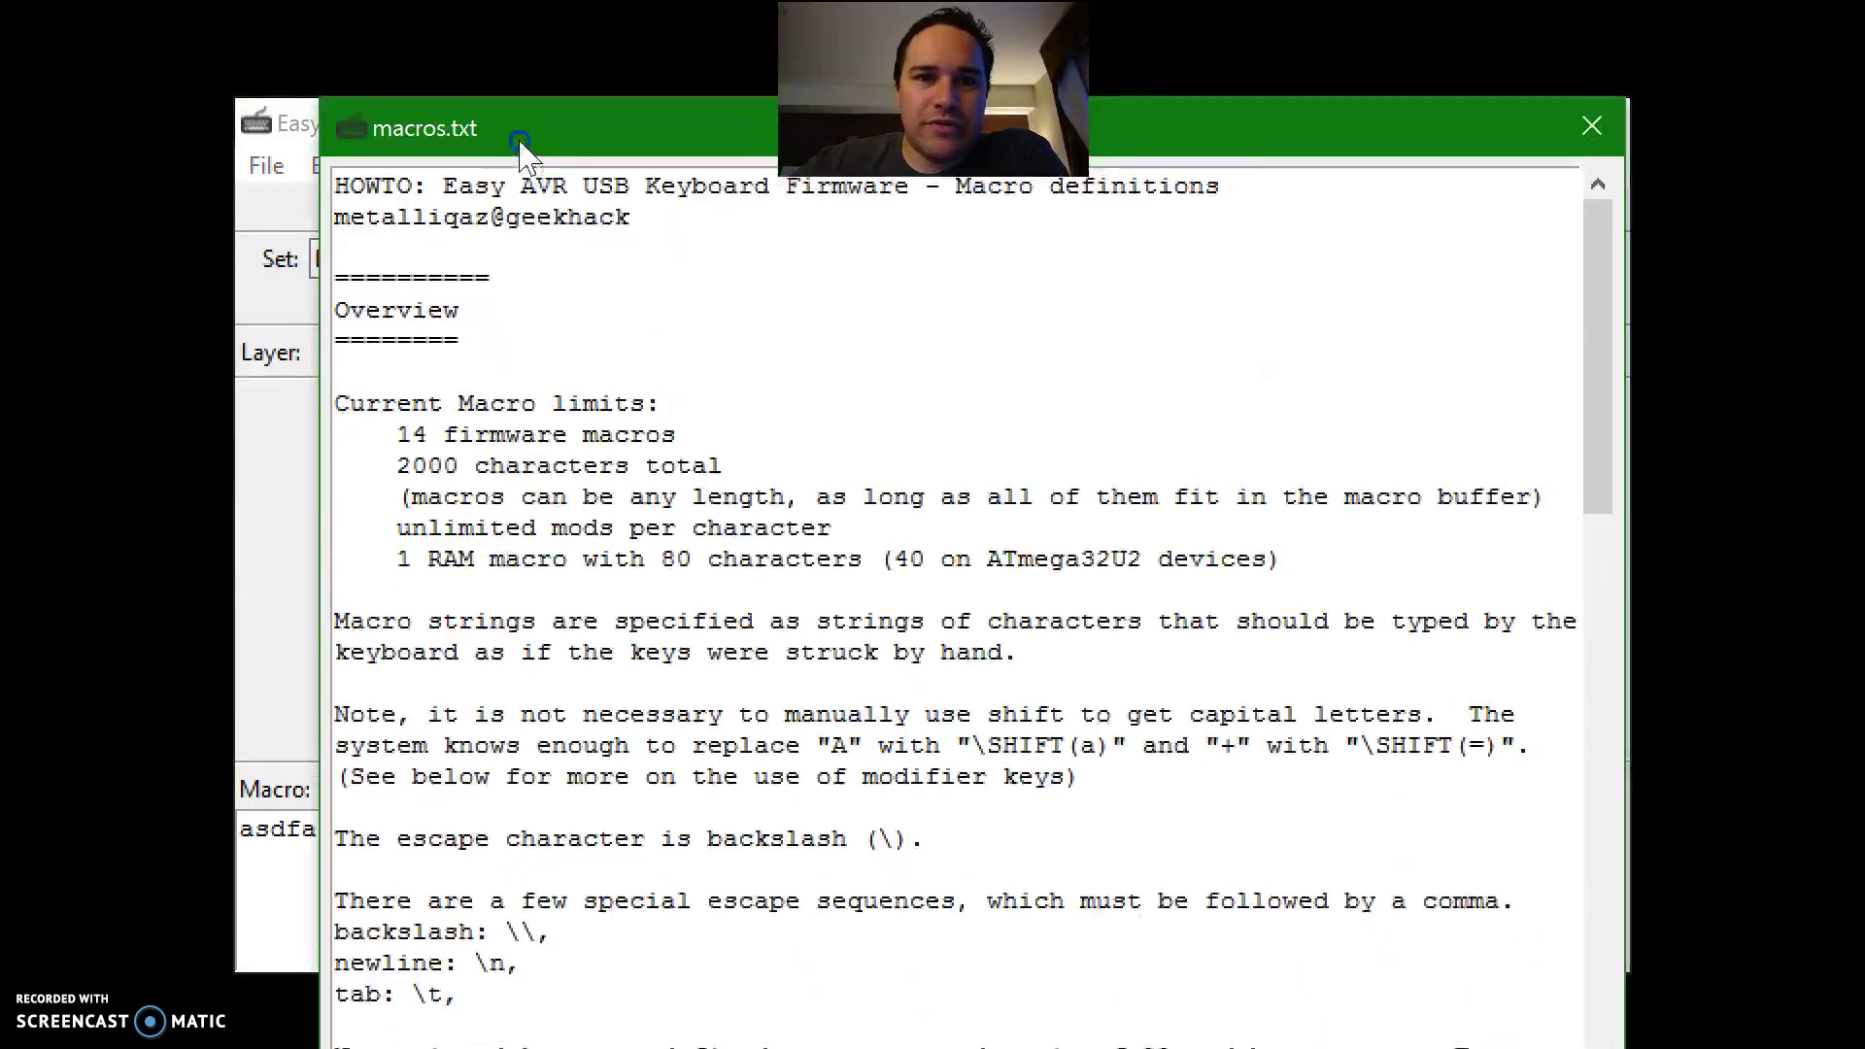
scroll(874, 534, down, 15)
drag(459, 412, 333, 413)
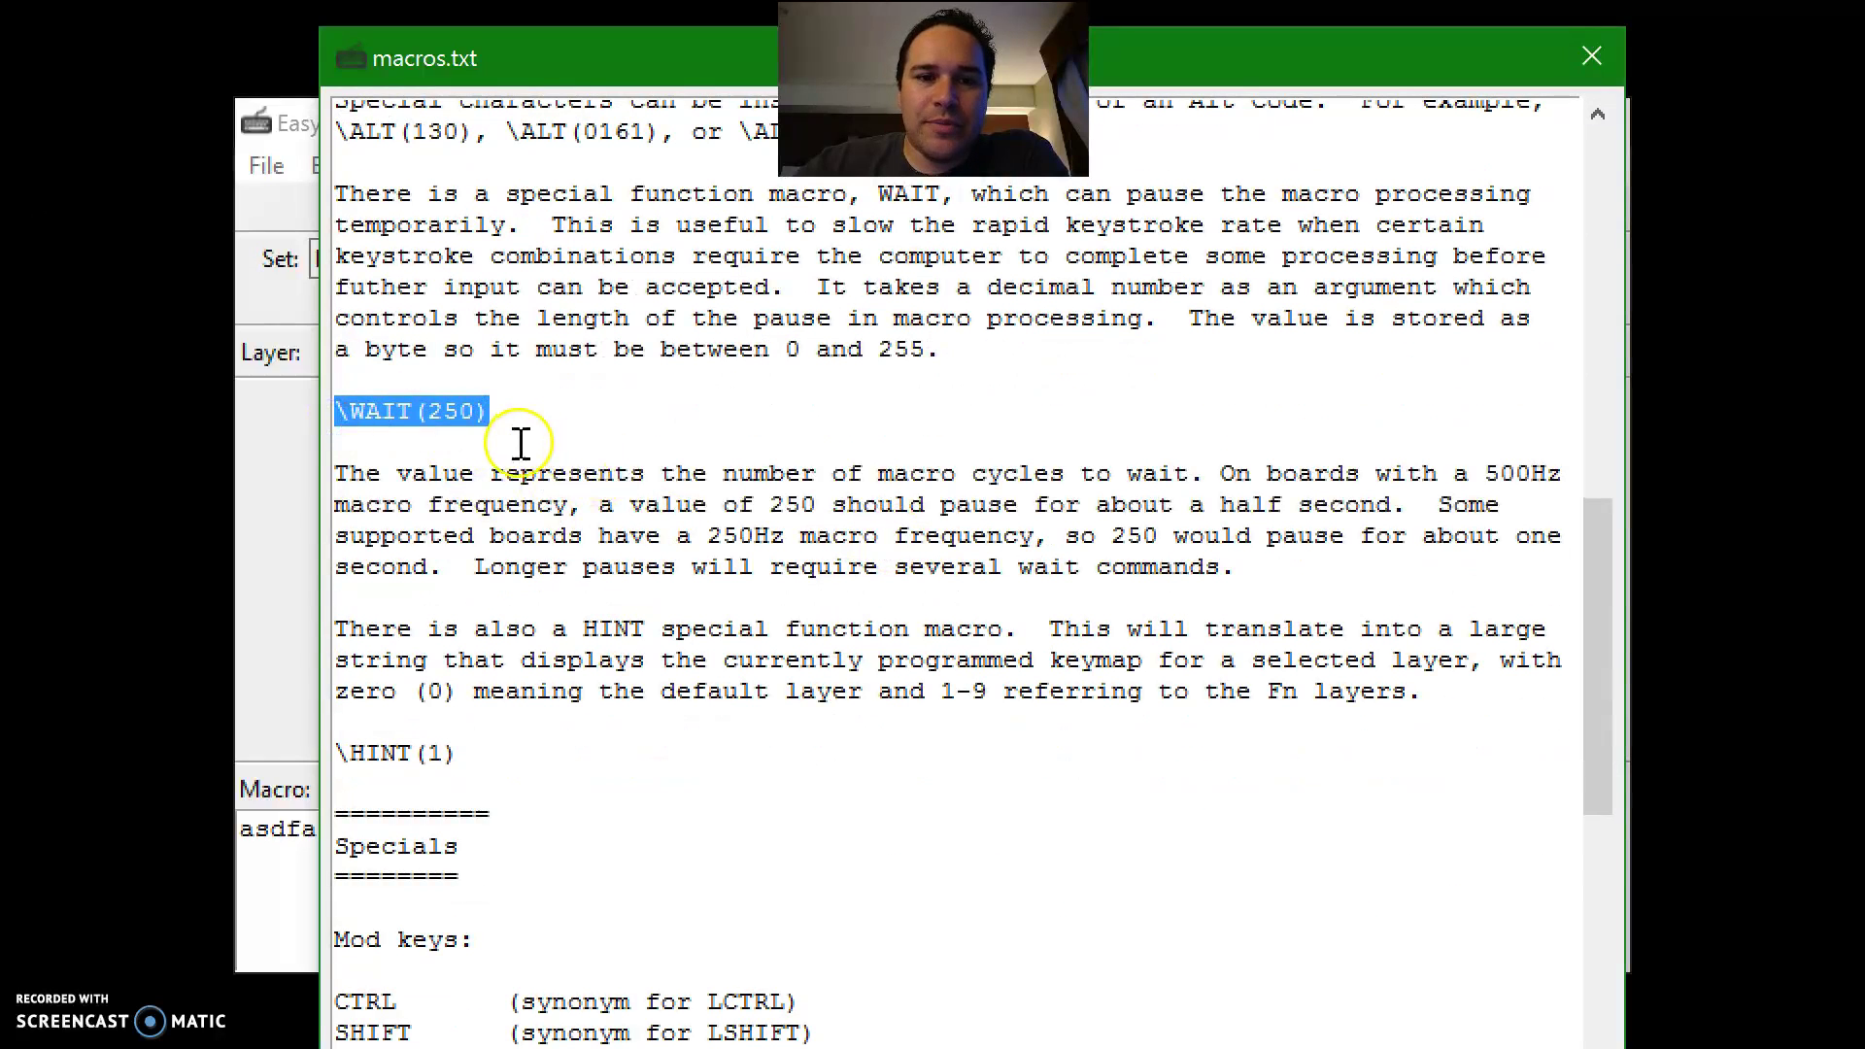
scroll(521, 428, down, 1)
scroll(504, 341, up, 1)
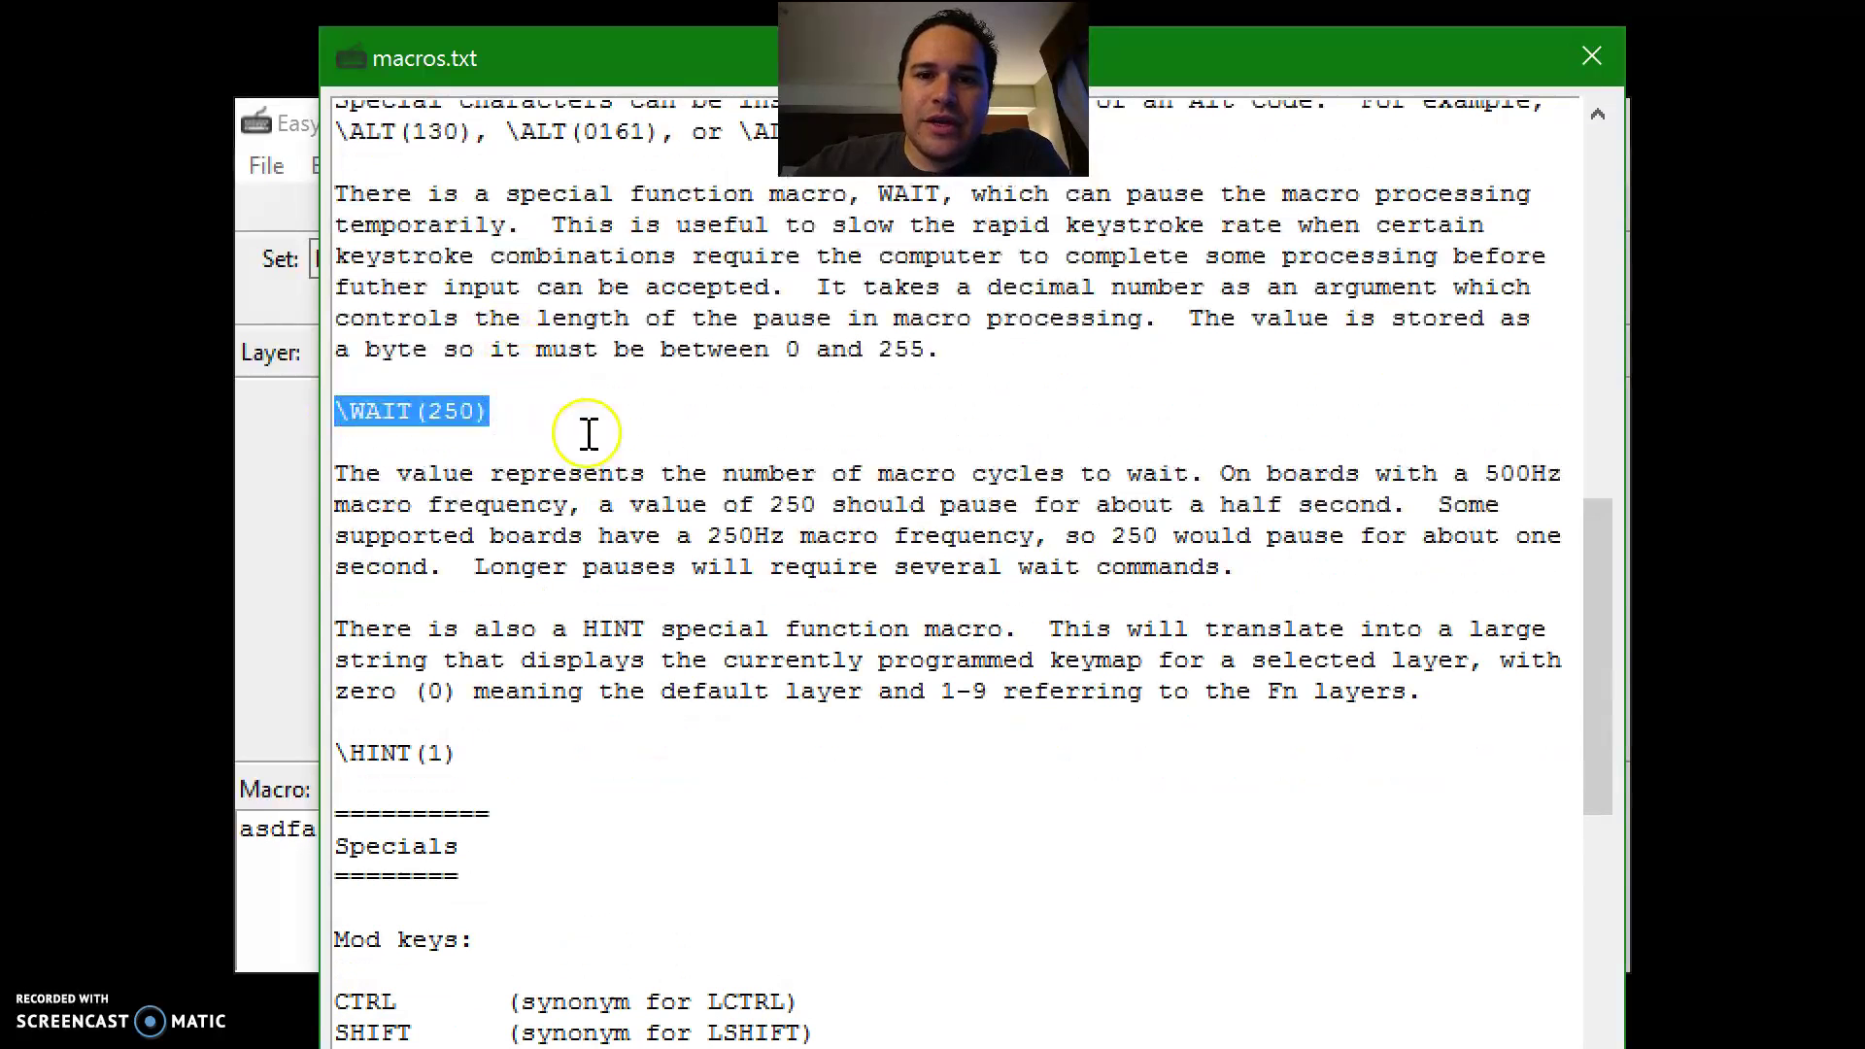
click(1592, 56)
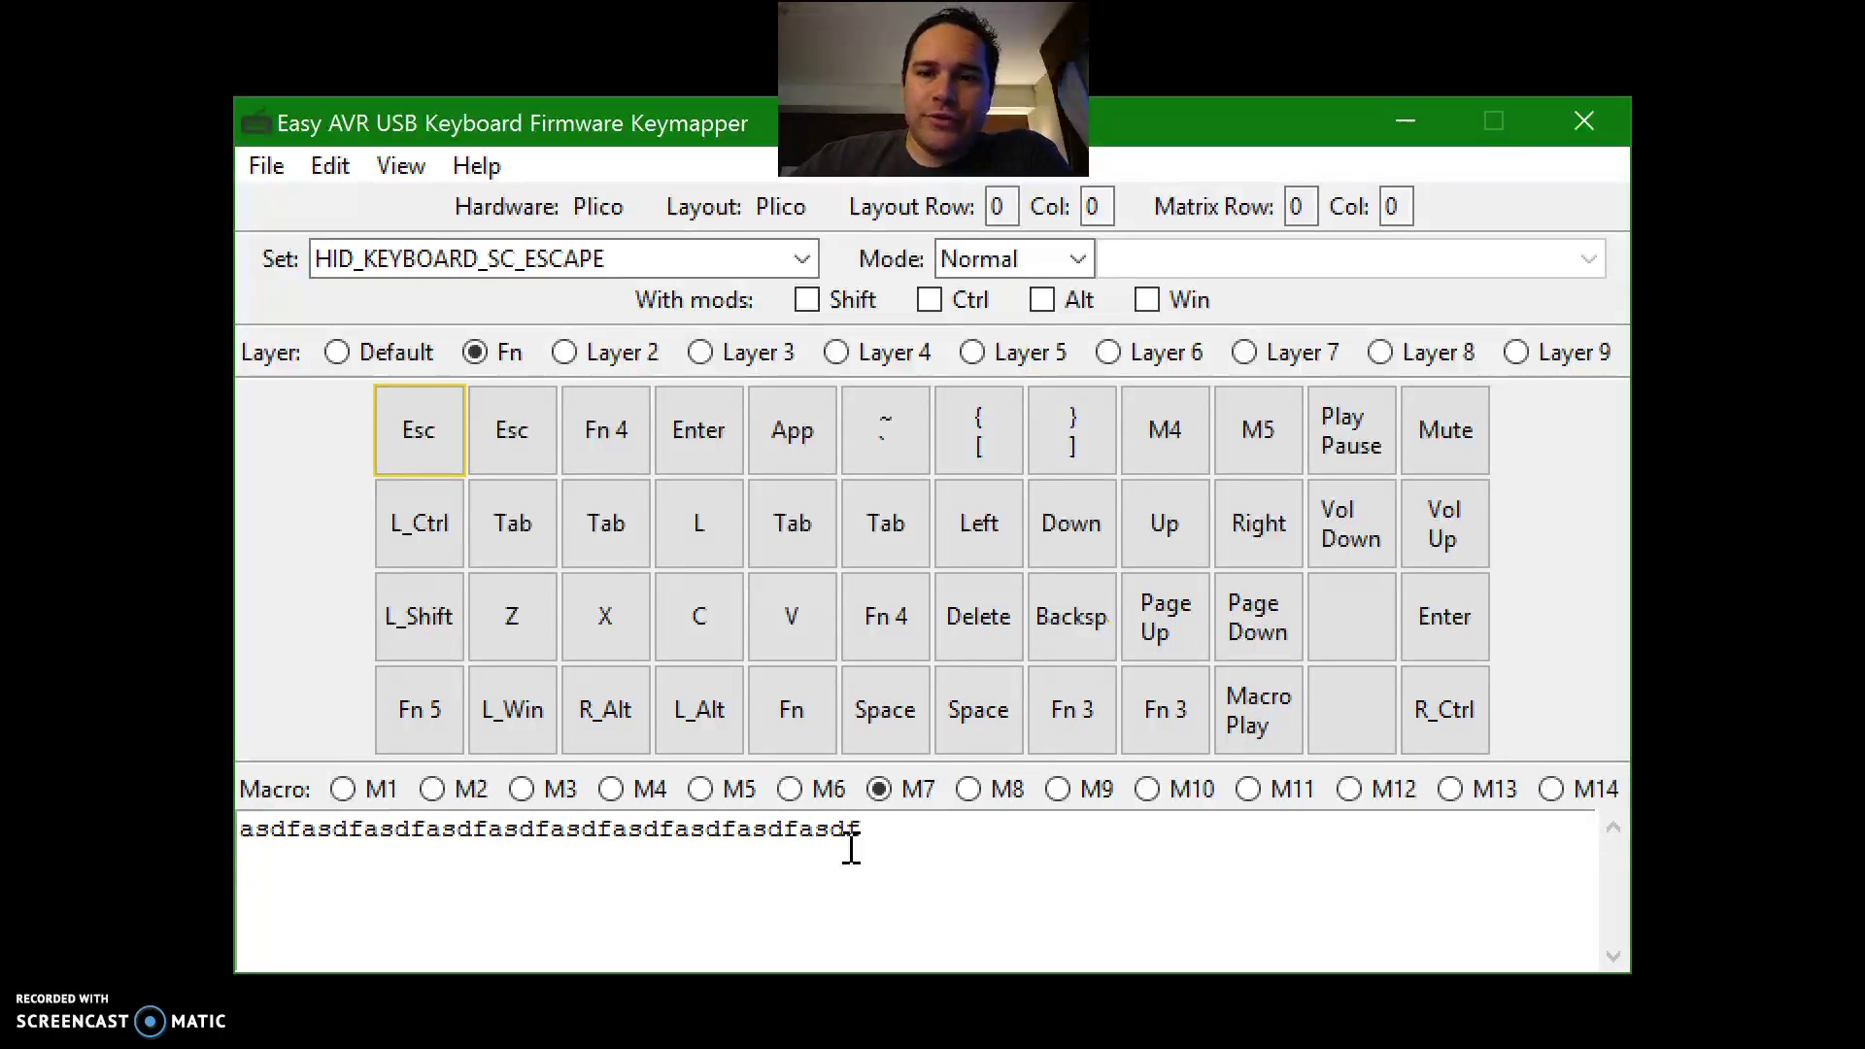
Step: Delete all the repeated asdf text from macro M7
drag(915, 843, 249, 833)
click(250, 843)
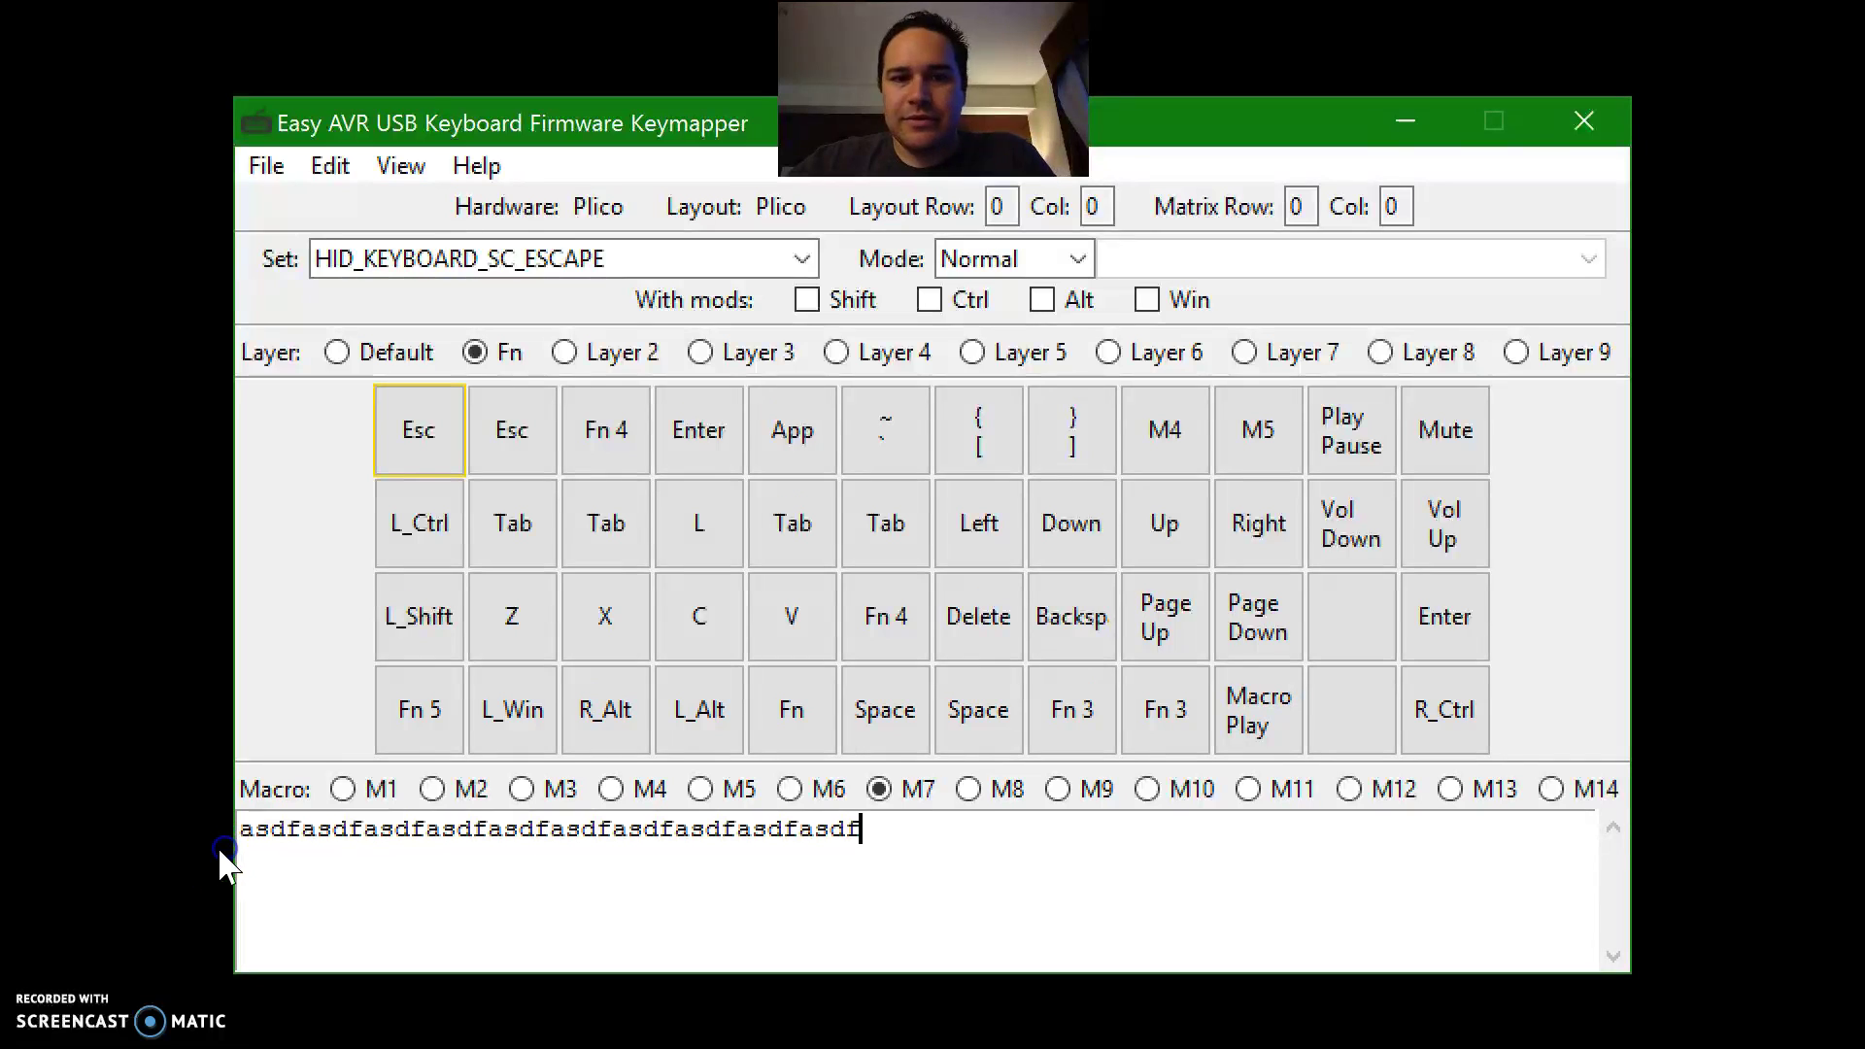
drag(965, 845, 183, 838)
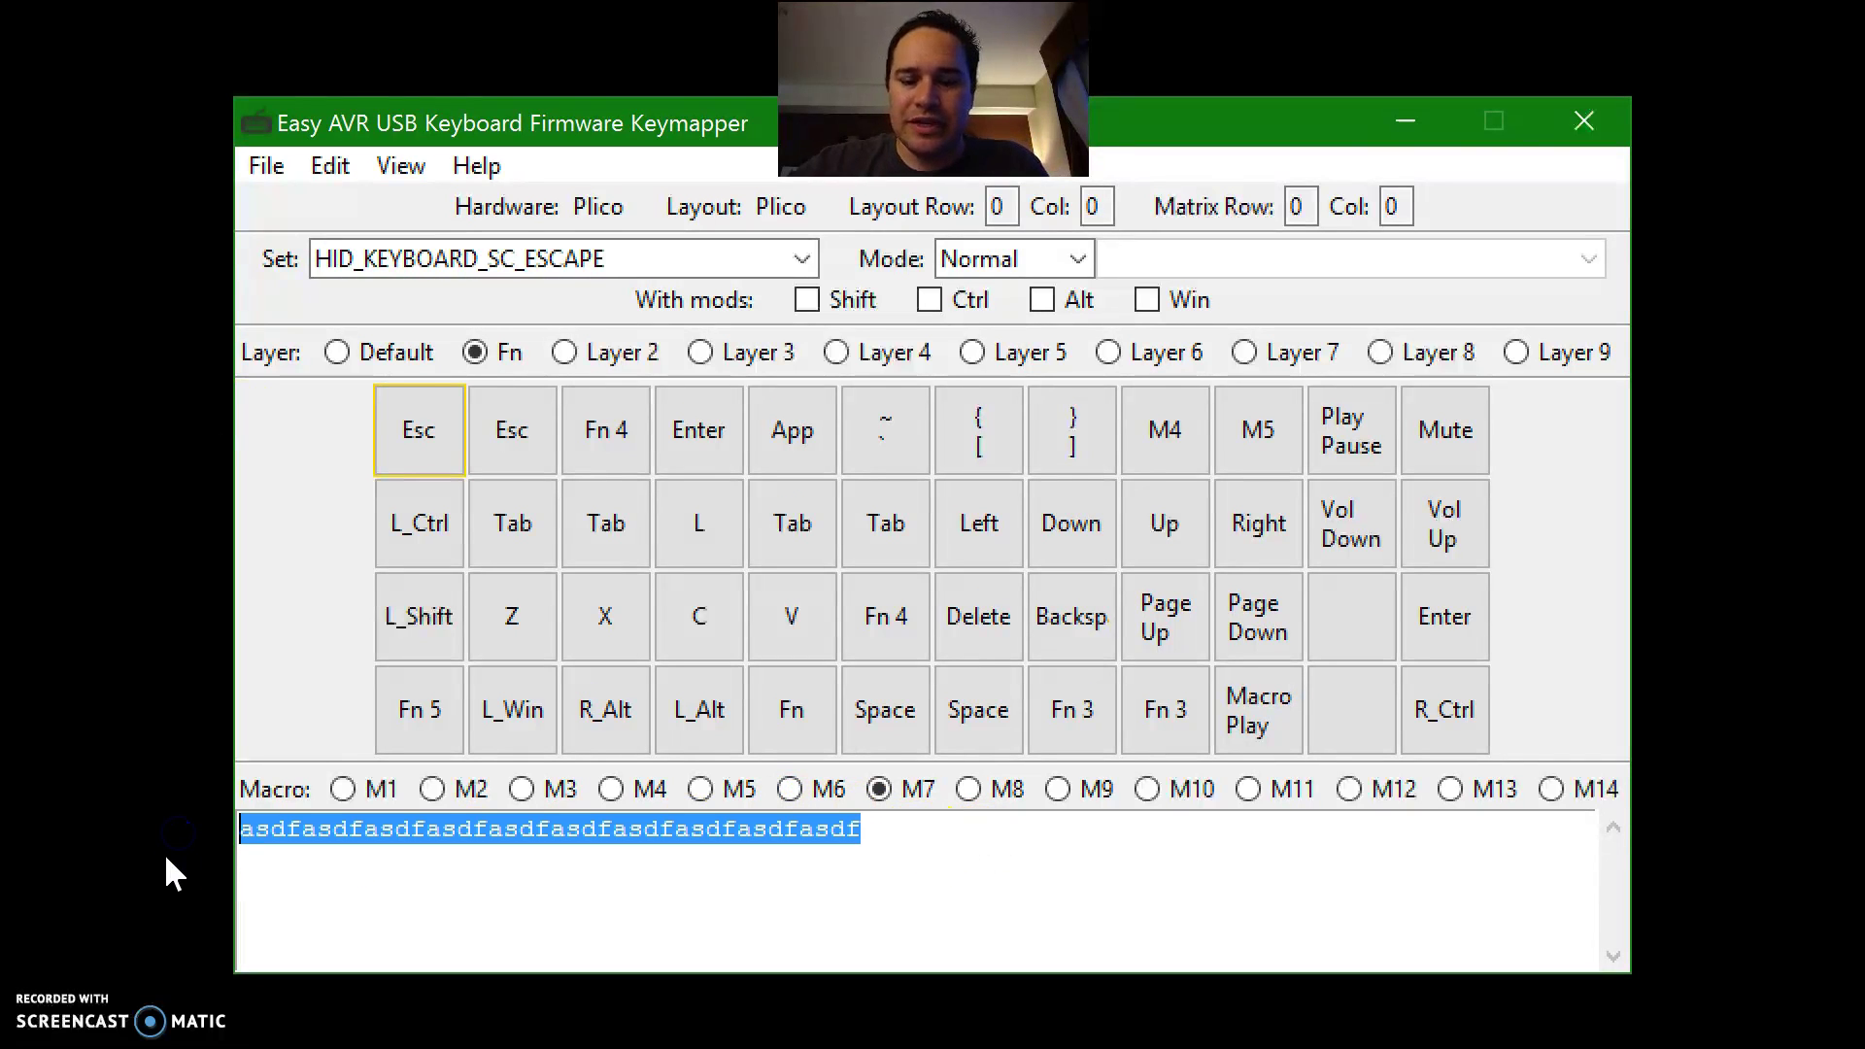
key(BackSpace)
Step: Look through the definitions of the macros from M4 up to M14
click(963, 790)
click(1057, 789)
click(1248, 788)
click(611, 789)
key(Left)
key(Left)
key(Left)
click(702, 788)
click(792, 788)
click(880, 789)
click(988, 782)
click(1095, 789)
click(1175, 788)
click(1282, 788)
click(1360, 788)
click(1471, 788)
click(1552, 788)
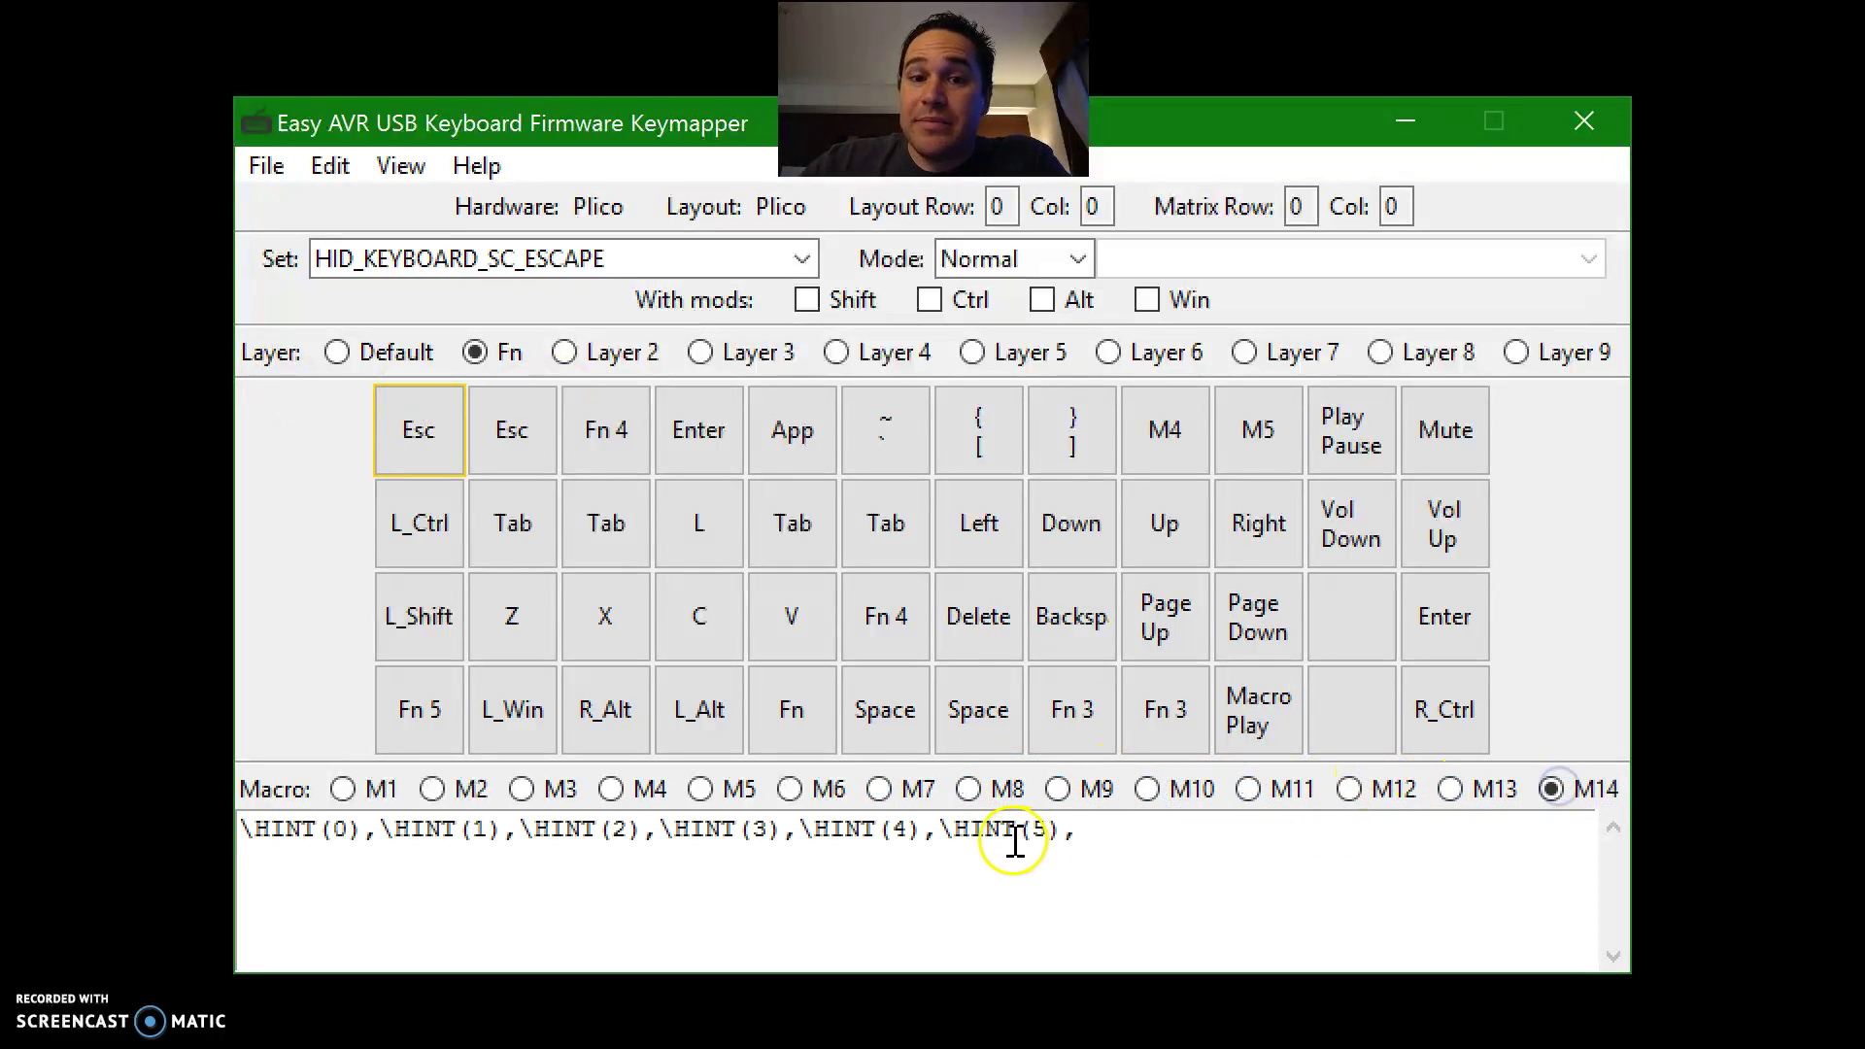
Step: Display macro M4 again and examine its \CTRL(b)l definition
click(646, 787)
click(694, 846)
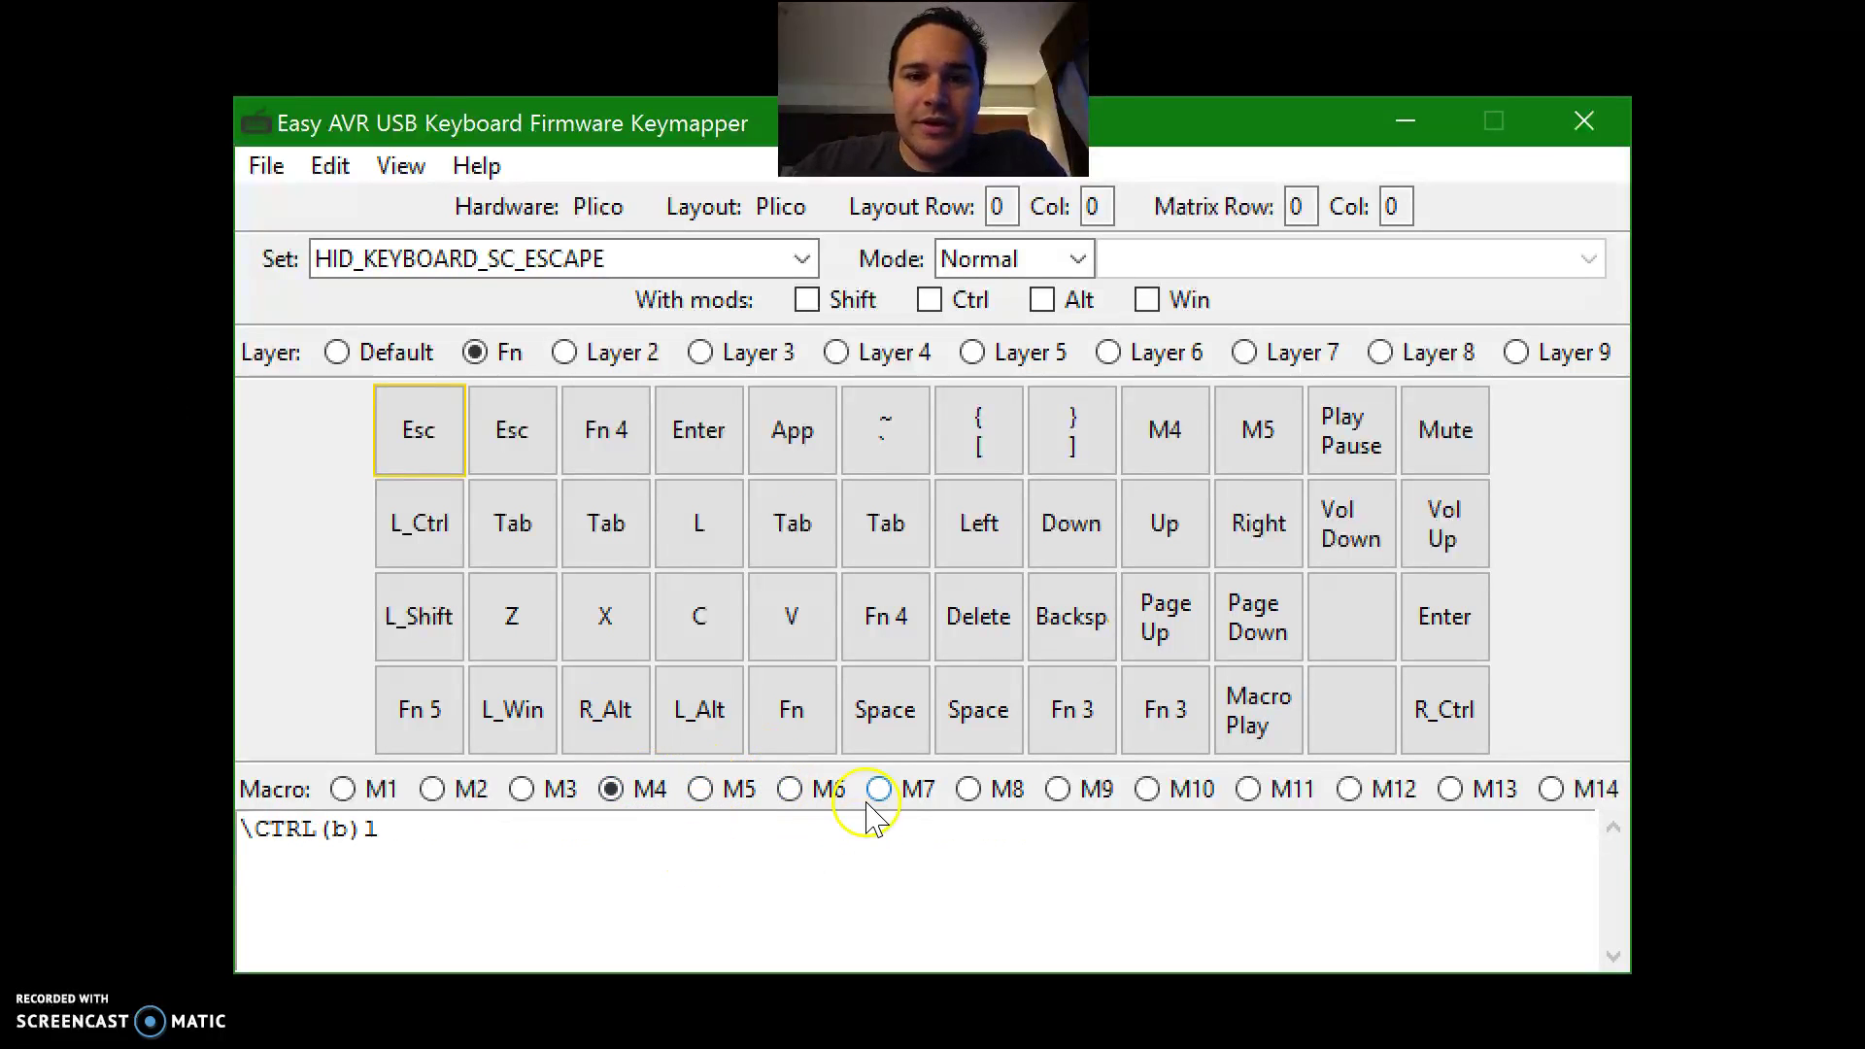
double_click(437, 849)
click(566, 849)
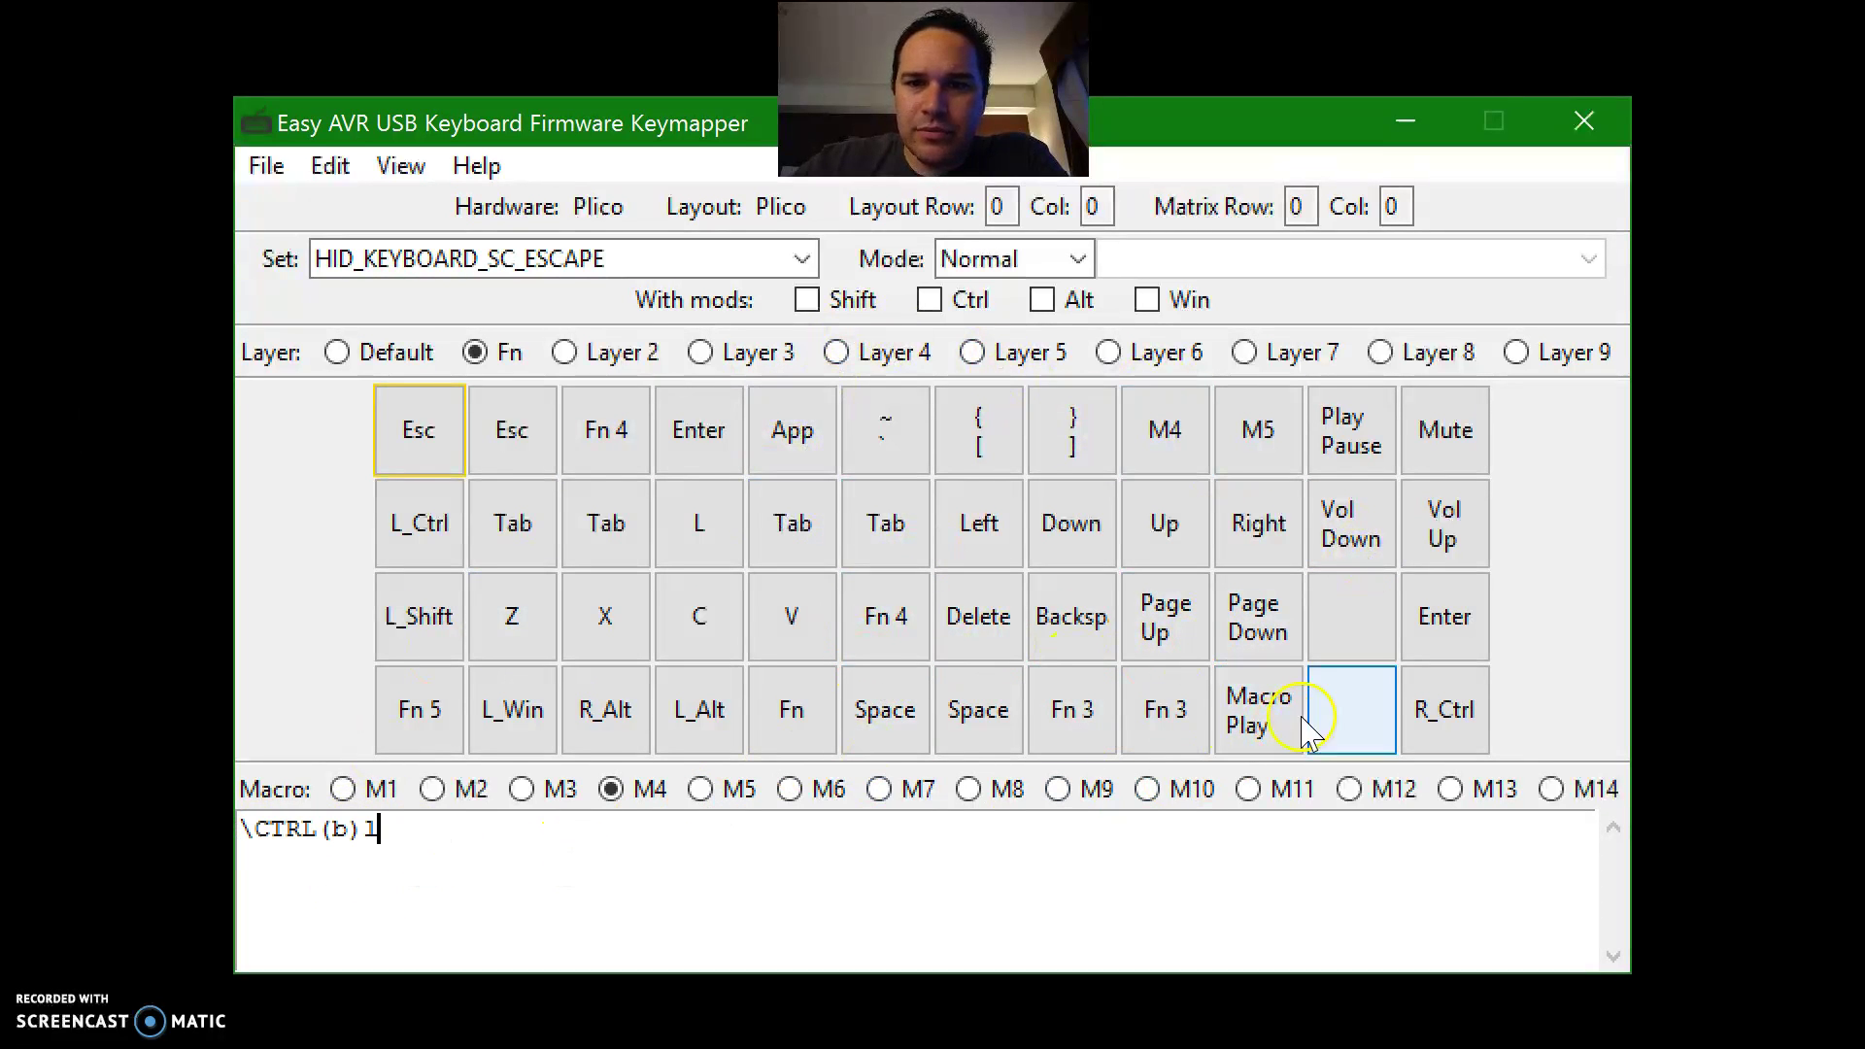
Step: Examine the modifier settings of Layer 2's Delete key, then return to the Fn layer
click(582, 353)
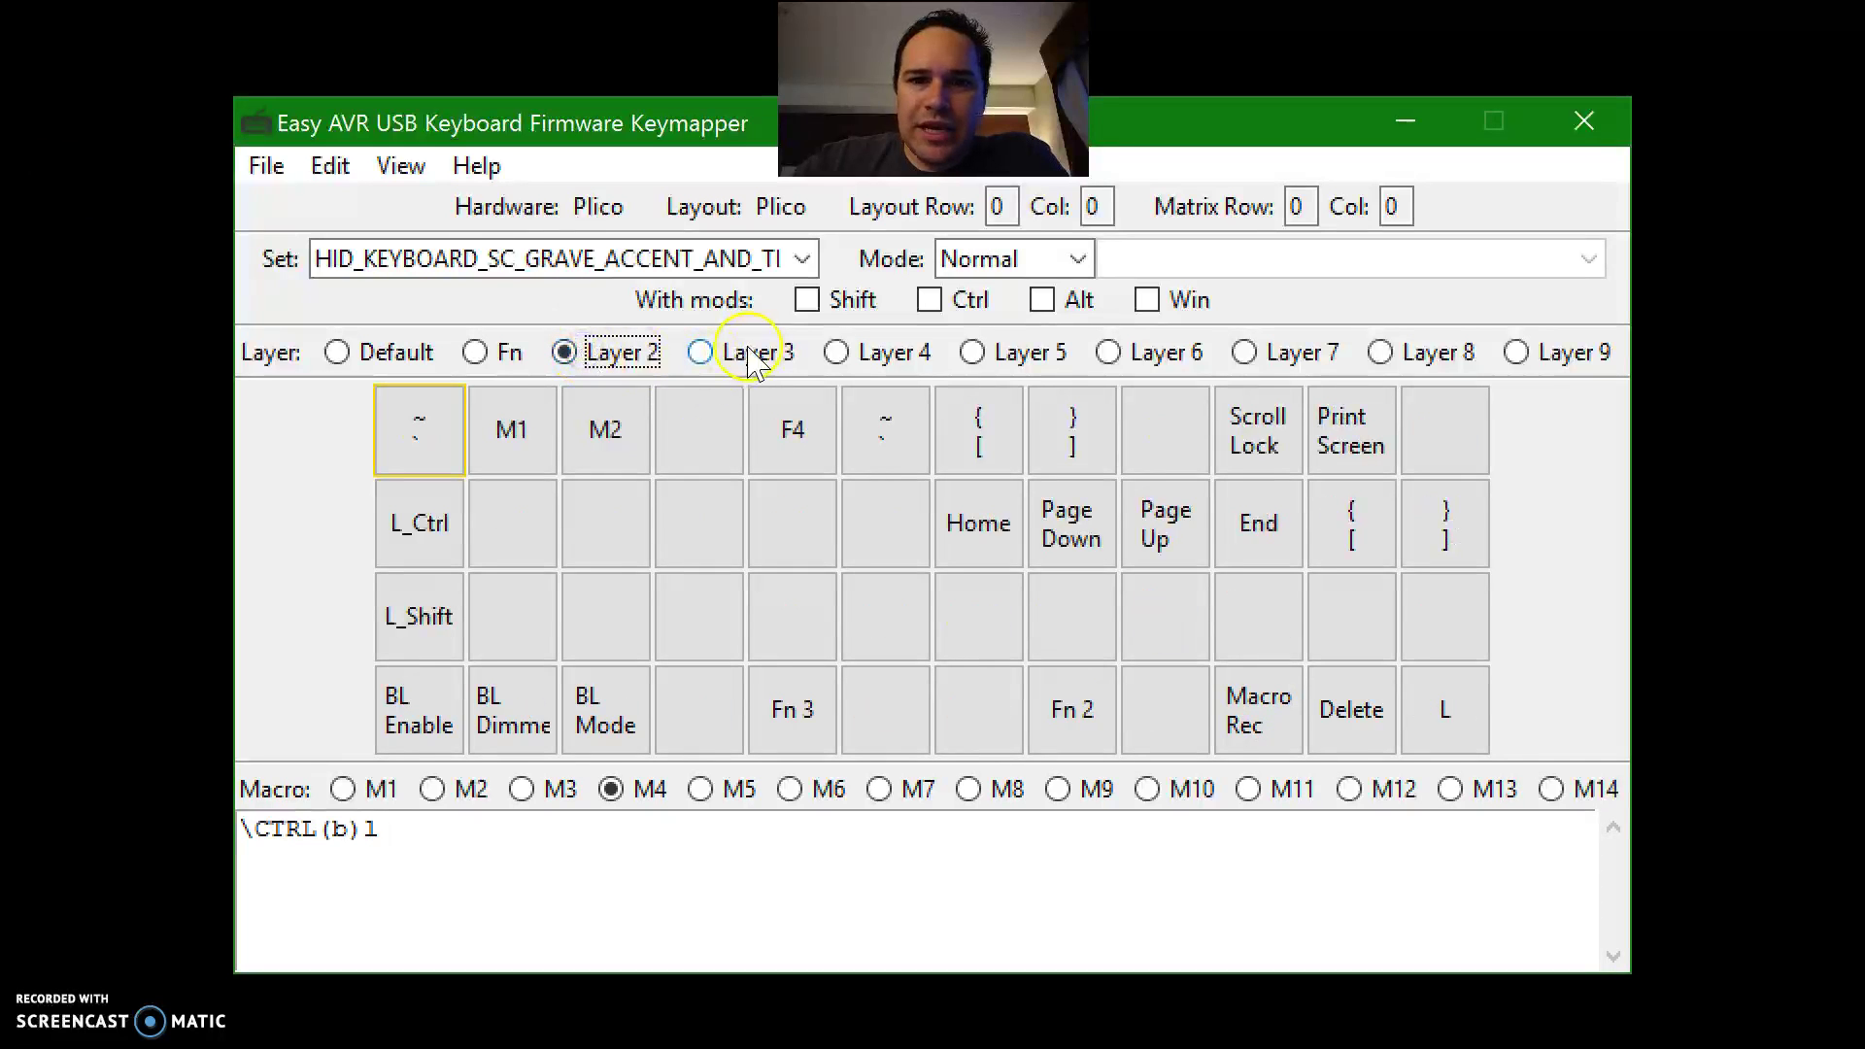
click(1350, 723)
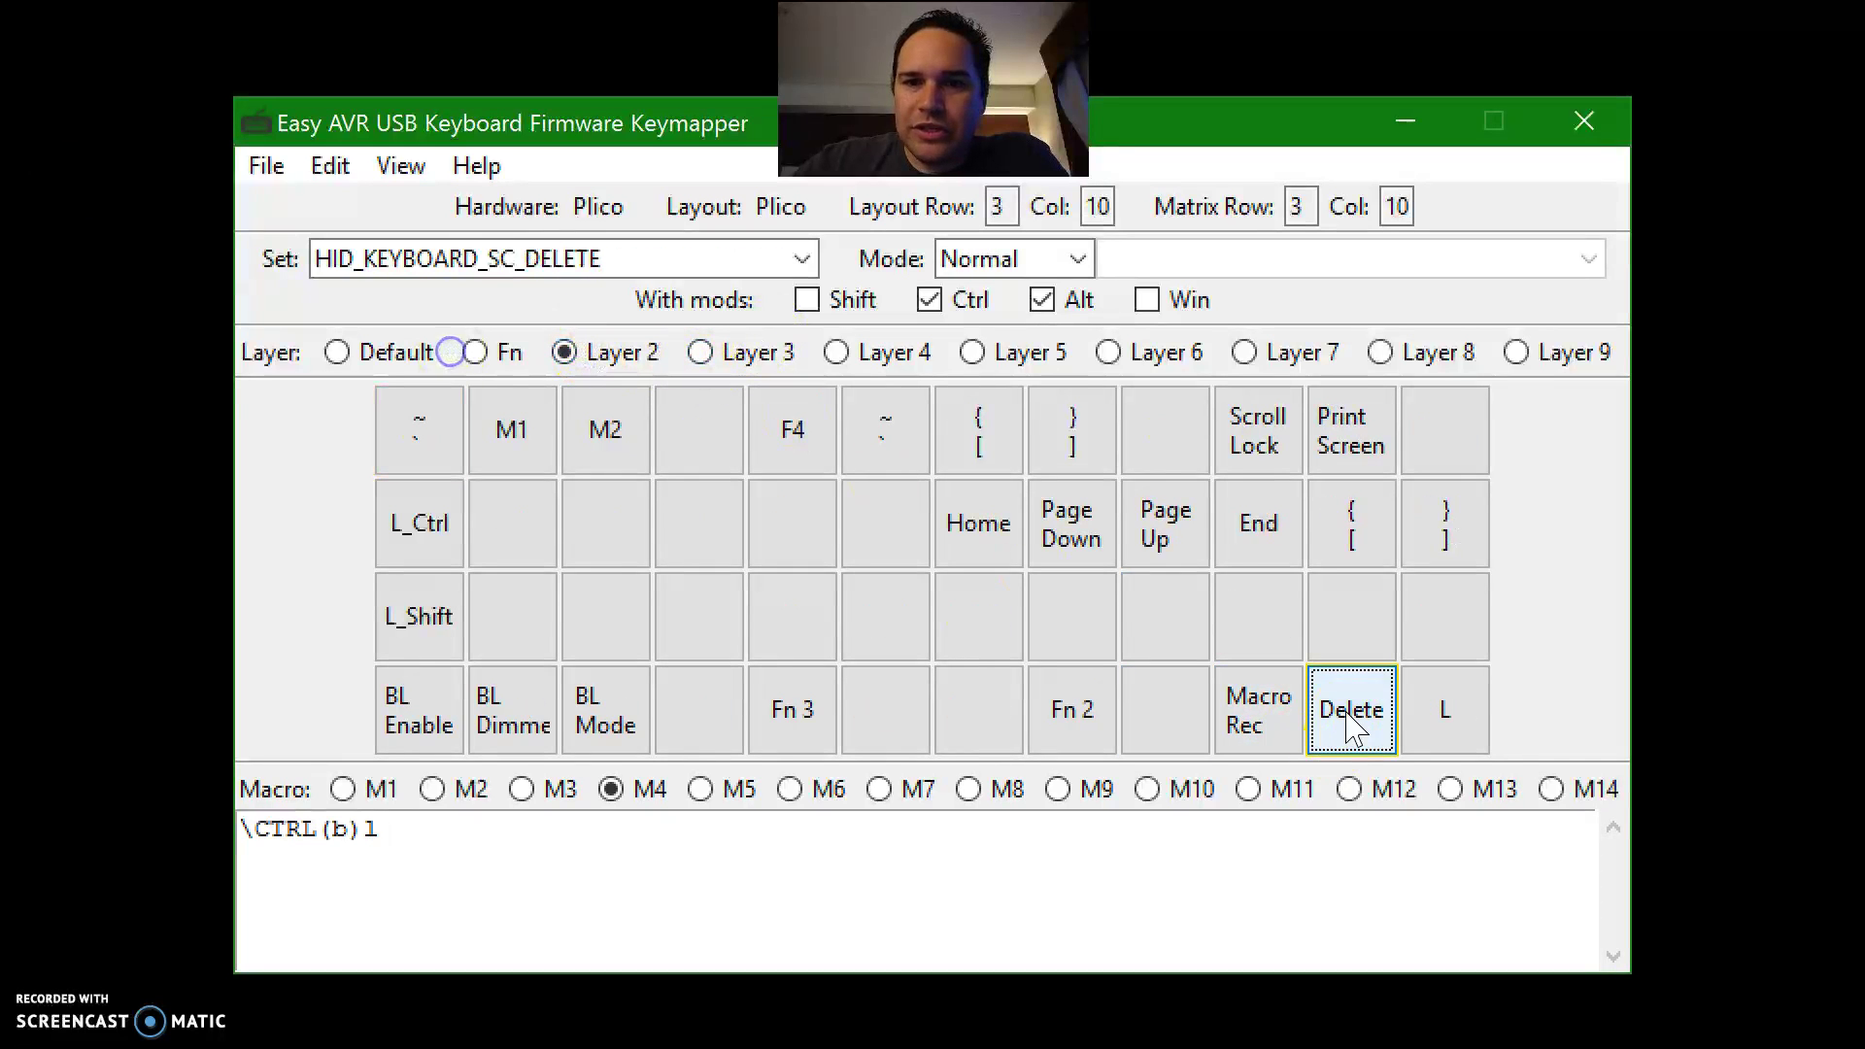
click(1352, 704)
click(980, 293)
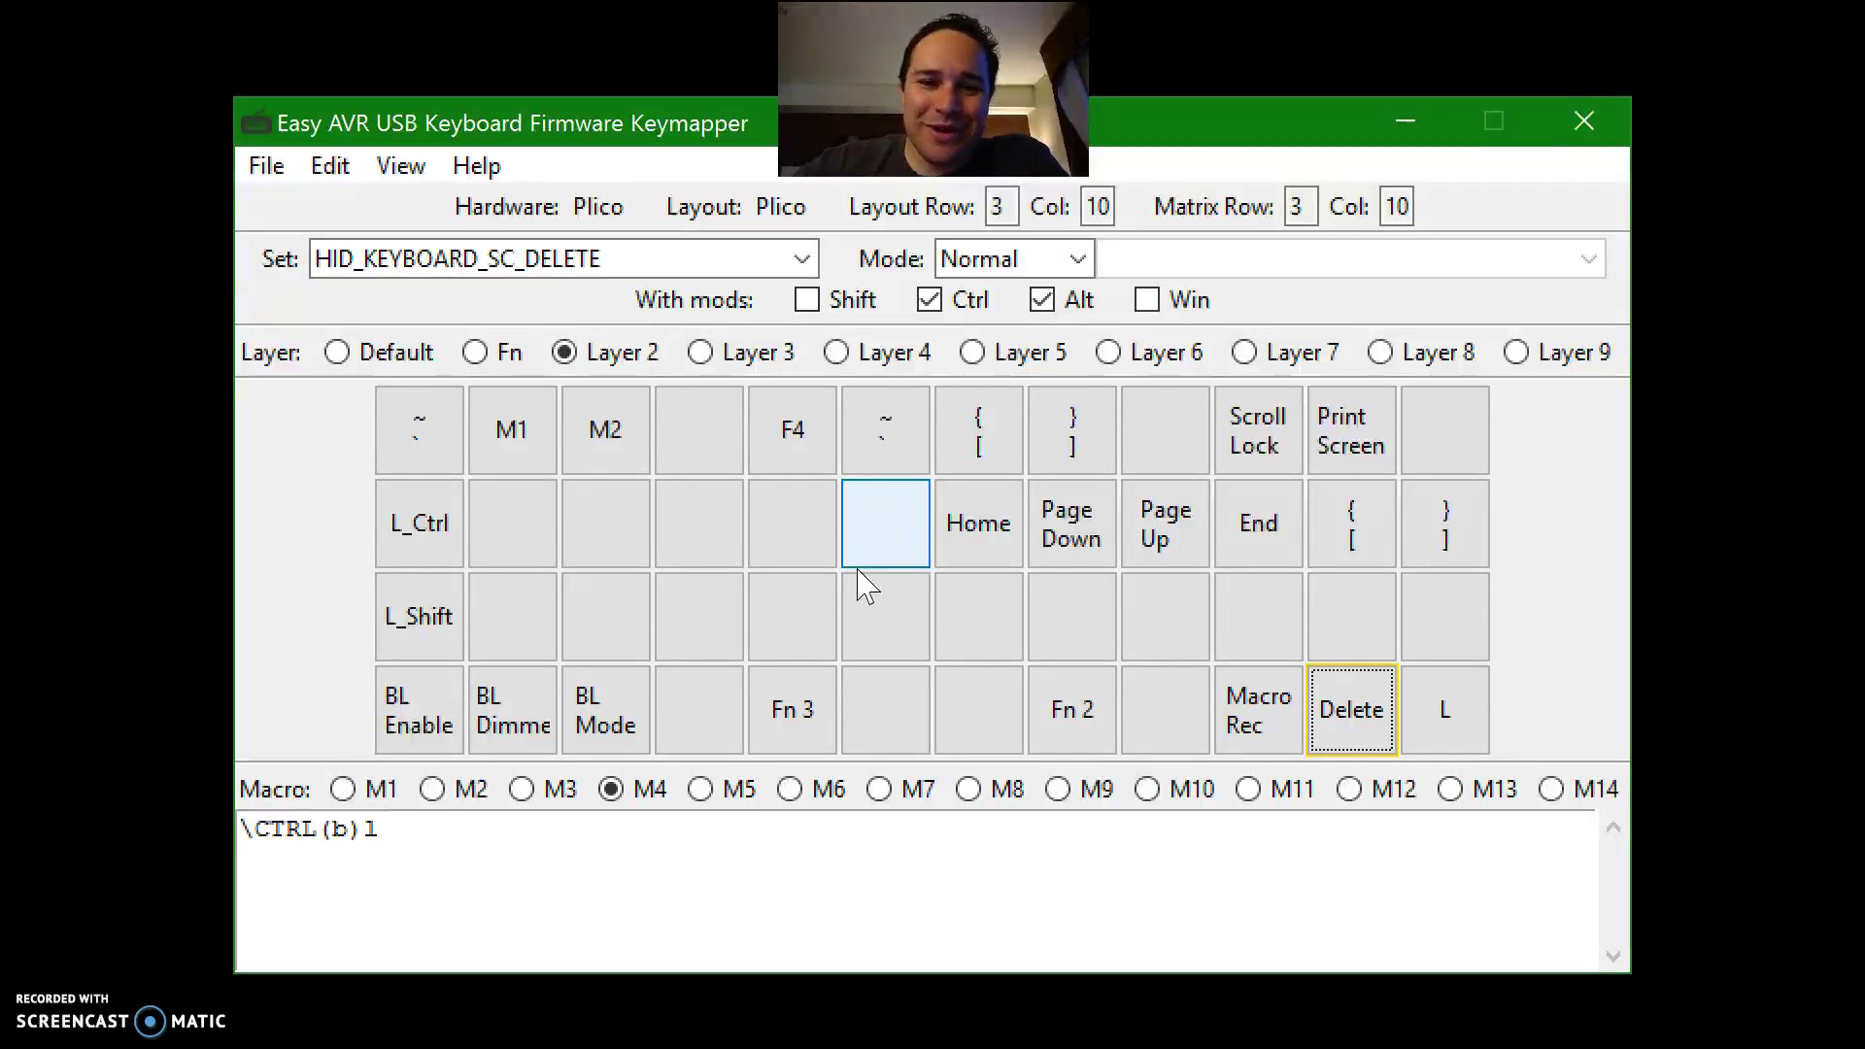
click(486, 352)
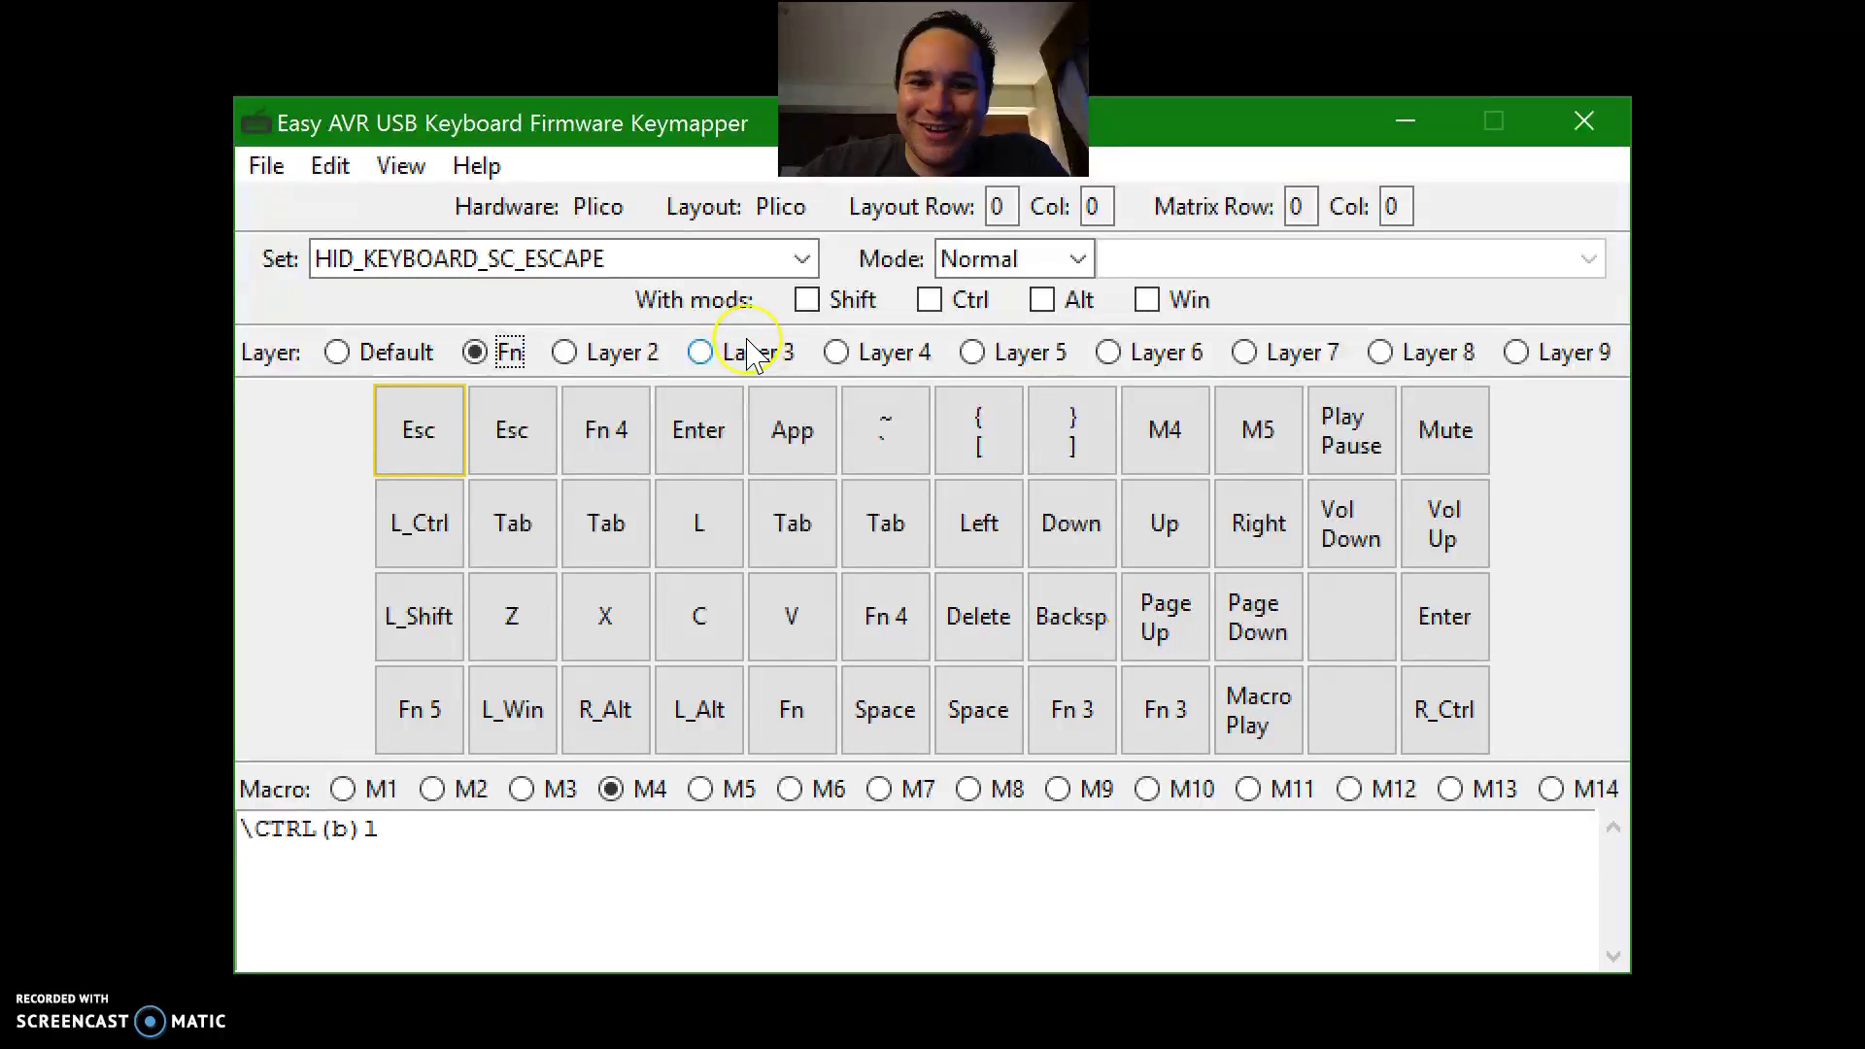
Step: Display Layer 3 and compare the modifier settings of the number keys 6 down to 1 in the first and second rows
click(753, 355)
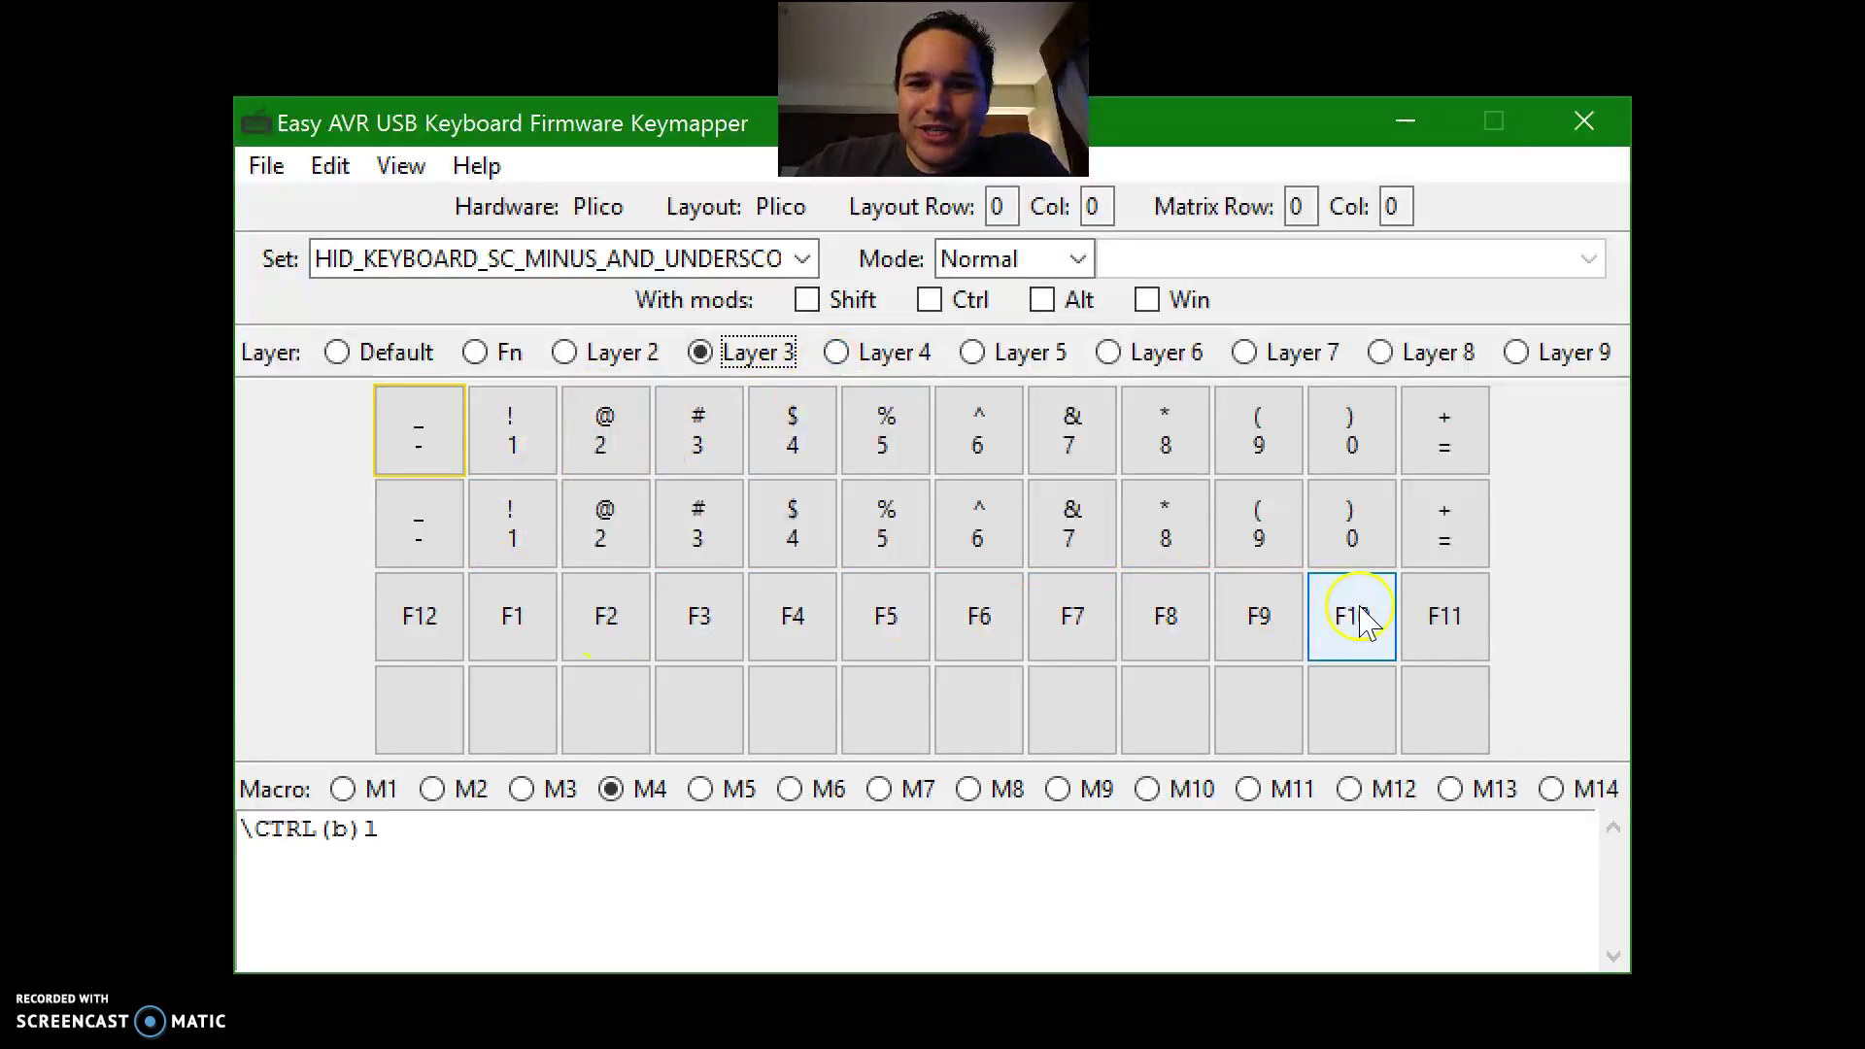
click(1010, 434)
click(979, 524)
click(878, 427)
click(879, 514)
click(780, 417)
click(783, 519)
click(689, 419)
click(692, 529)
click(606, 432)
click(603, 526)
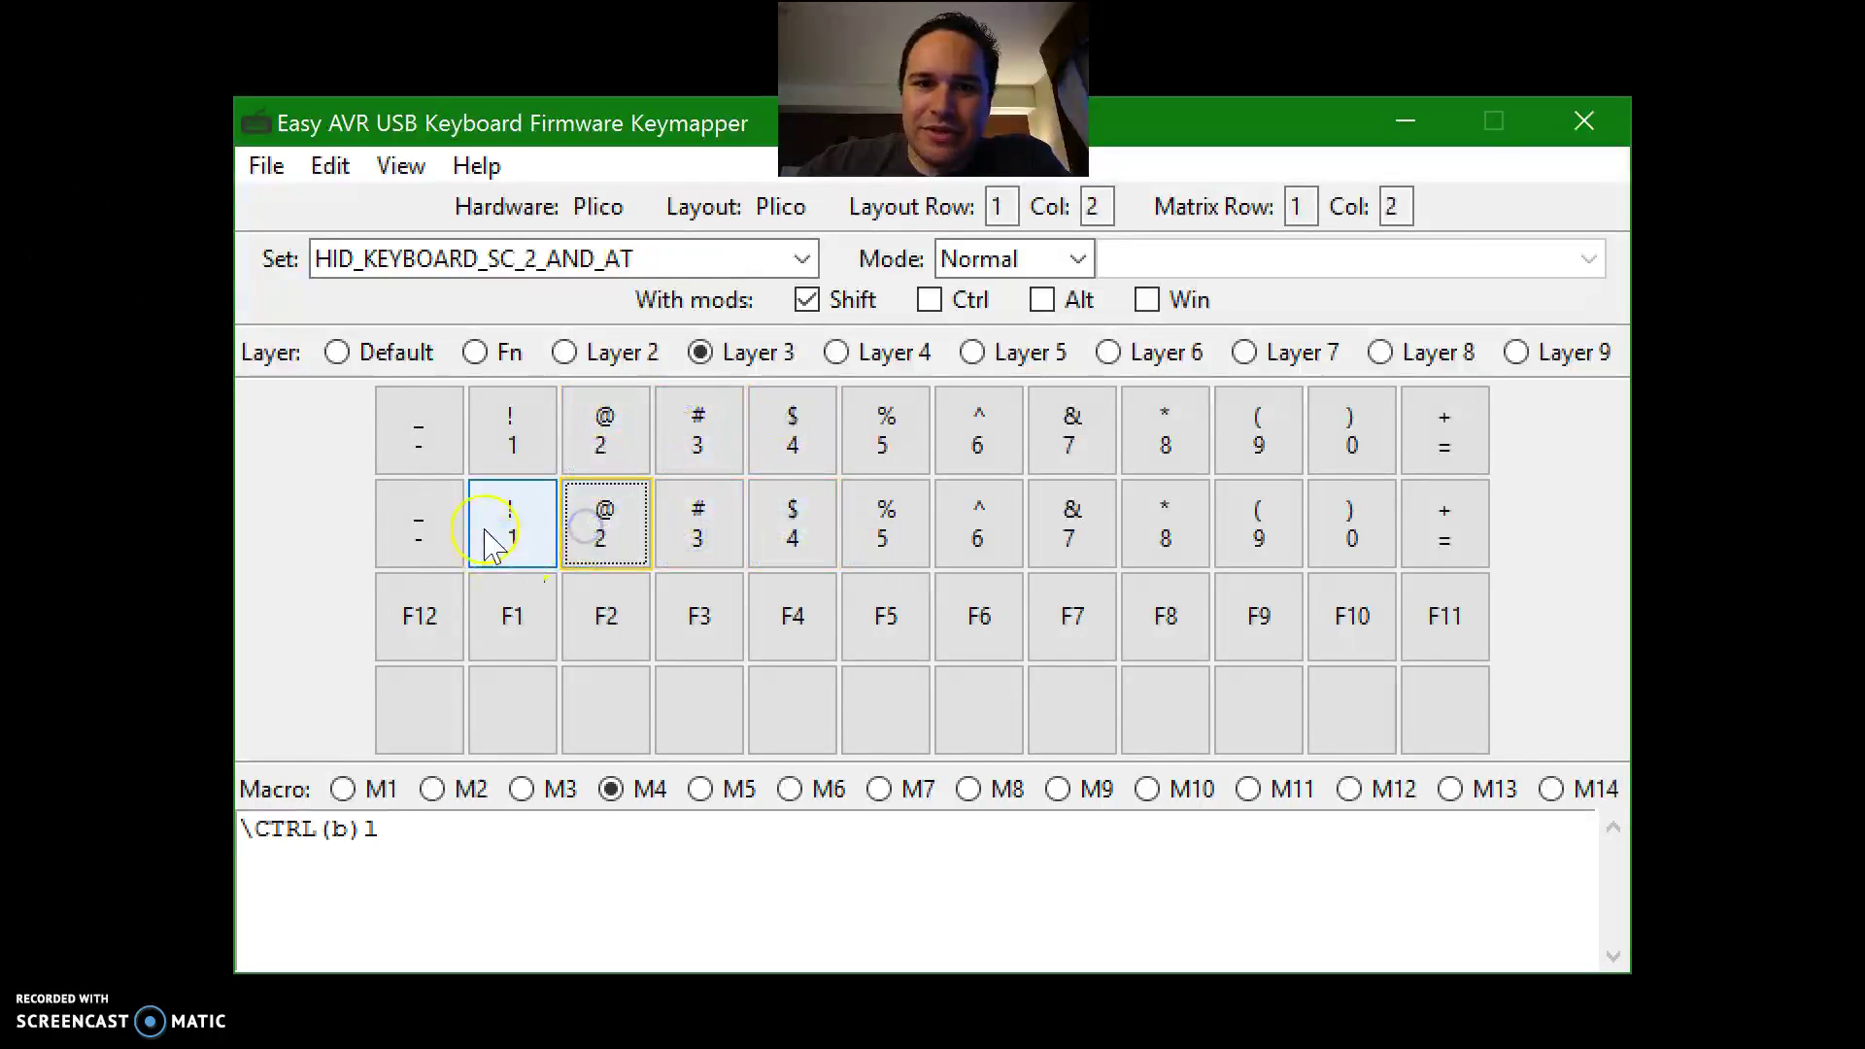
click(510, 429)
click(500, 517)
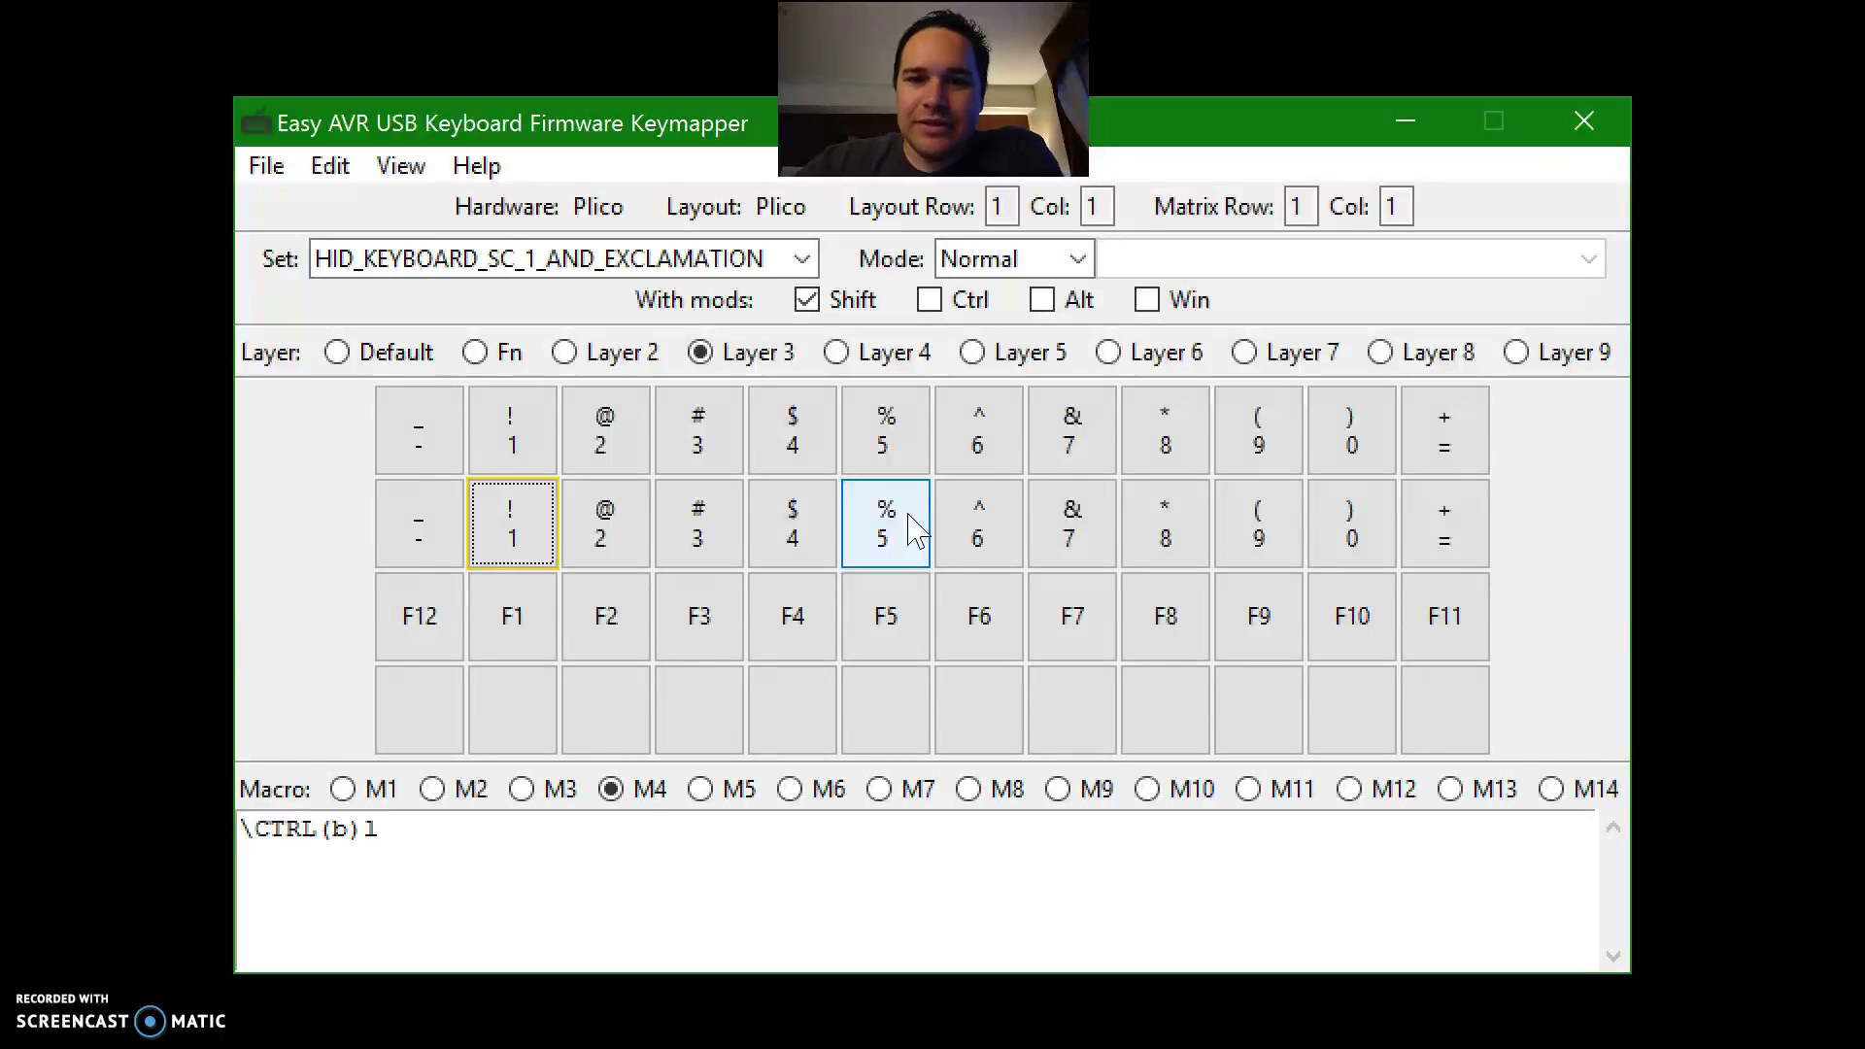
click(1447, 456)
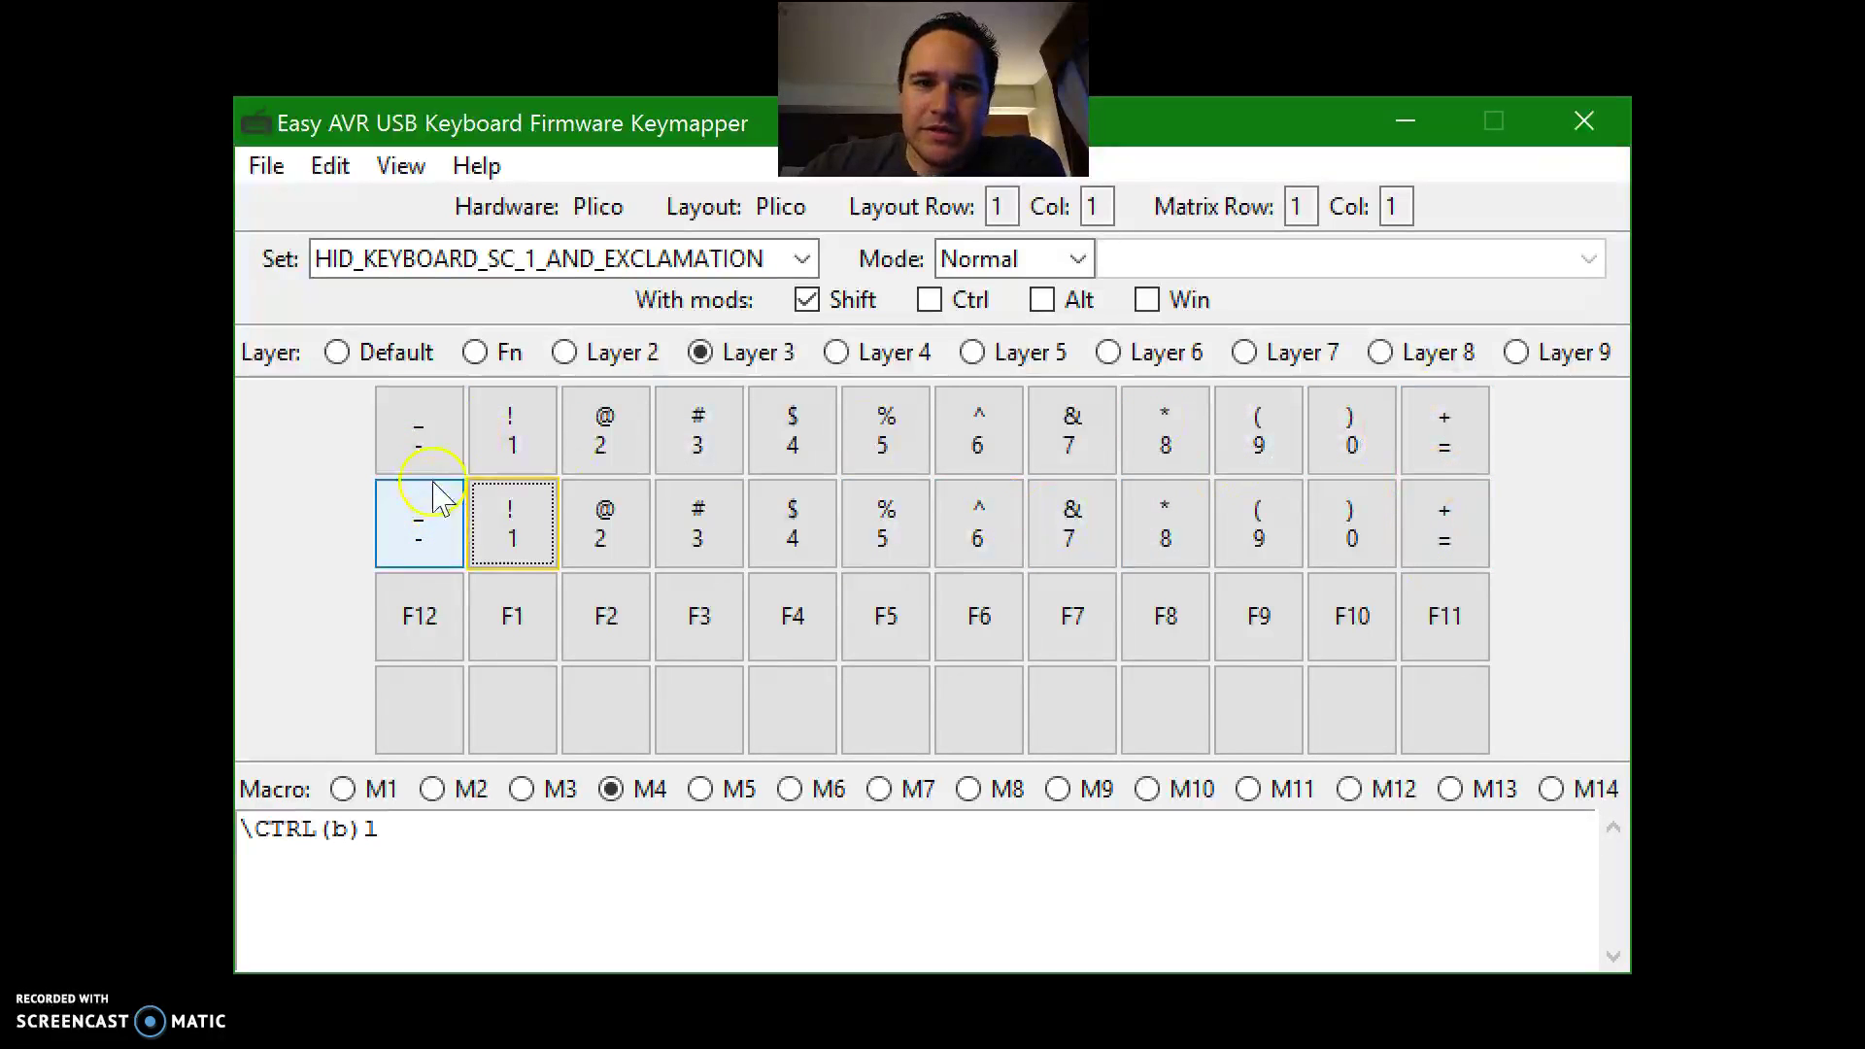
Step: Compare Layer 5 with the Default layer's Fn 5 key, and examine the modifiers of Layer 5's slash key and the 8 key below it
click(1020, 358)
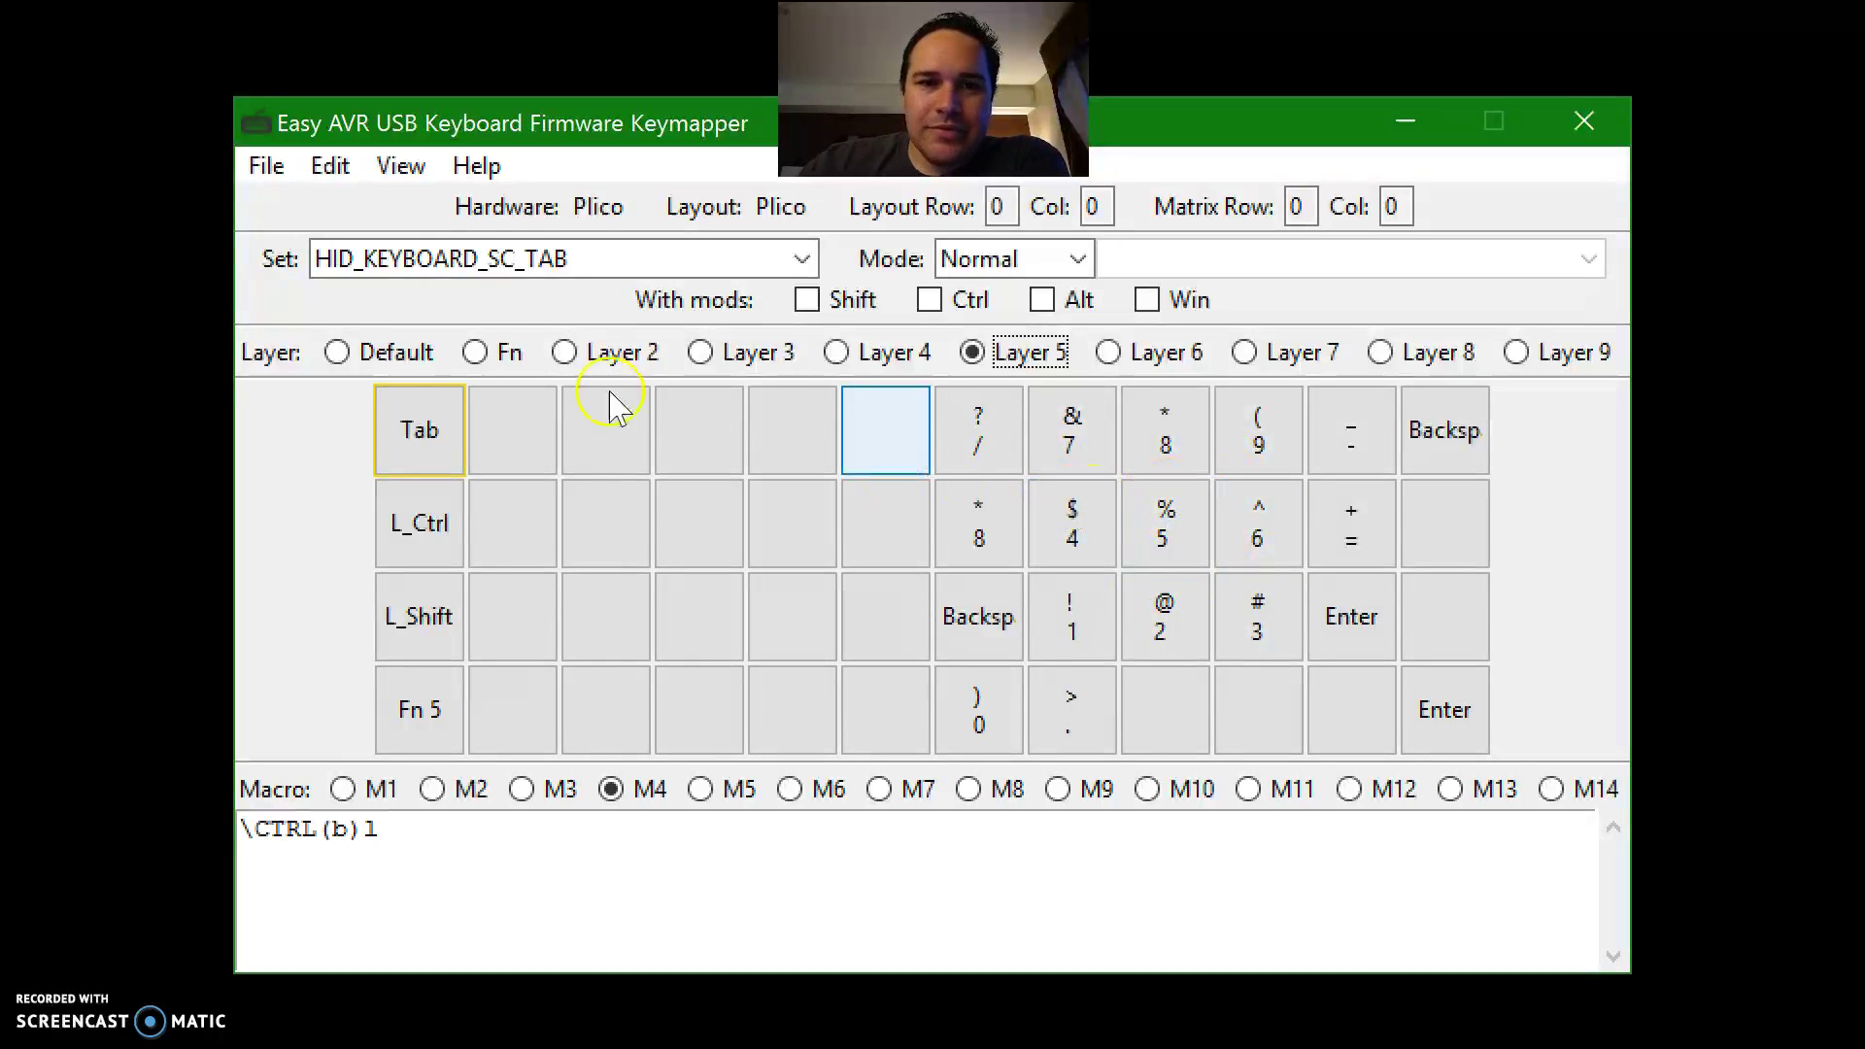
click(393, 354)
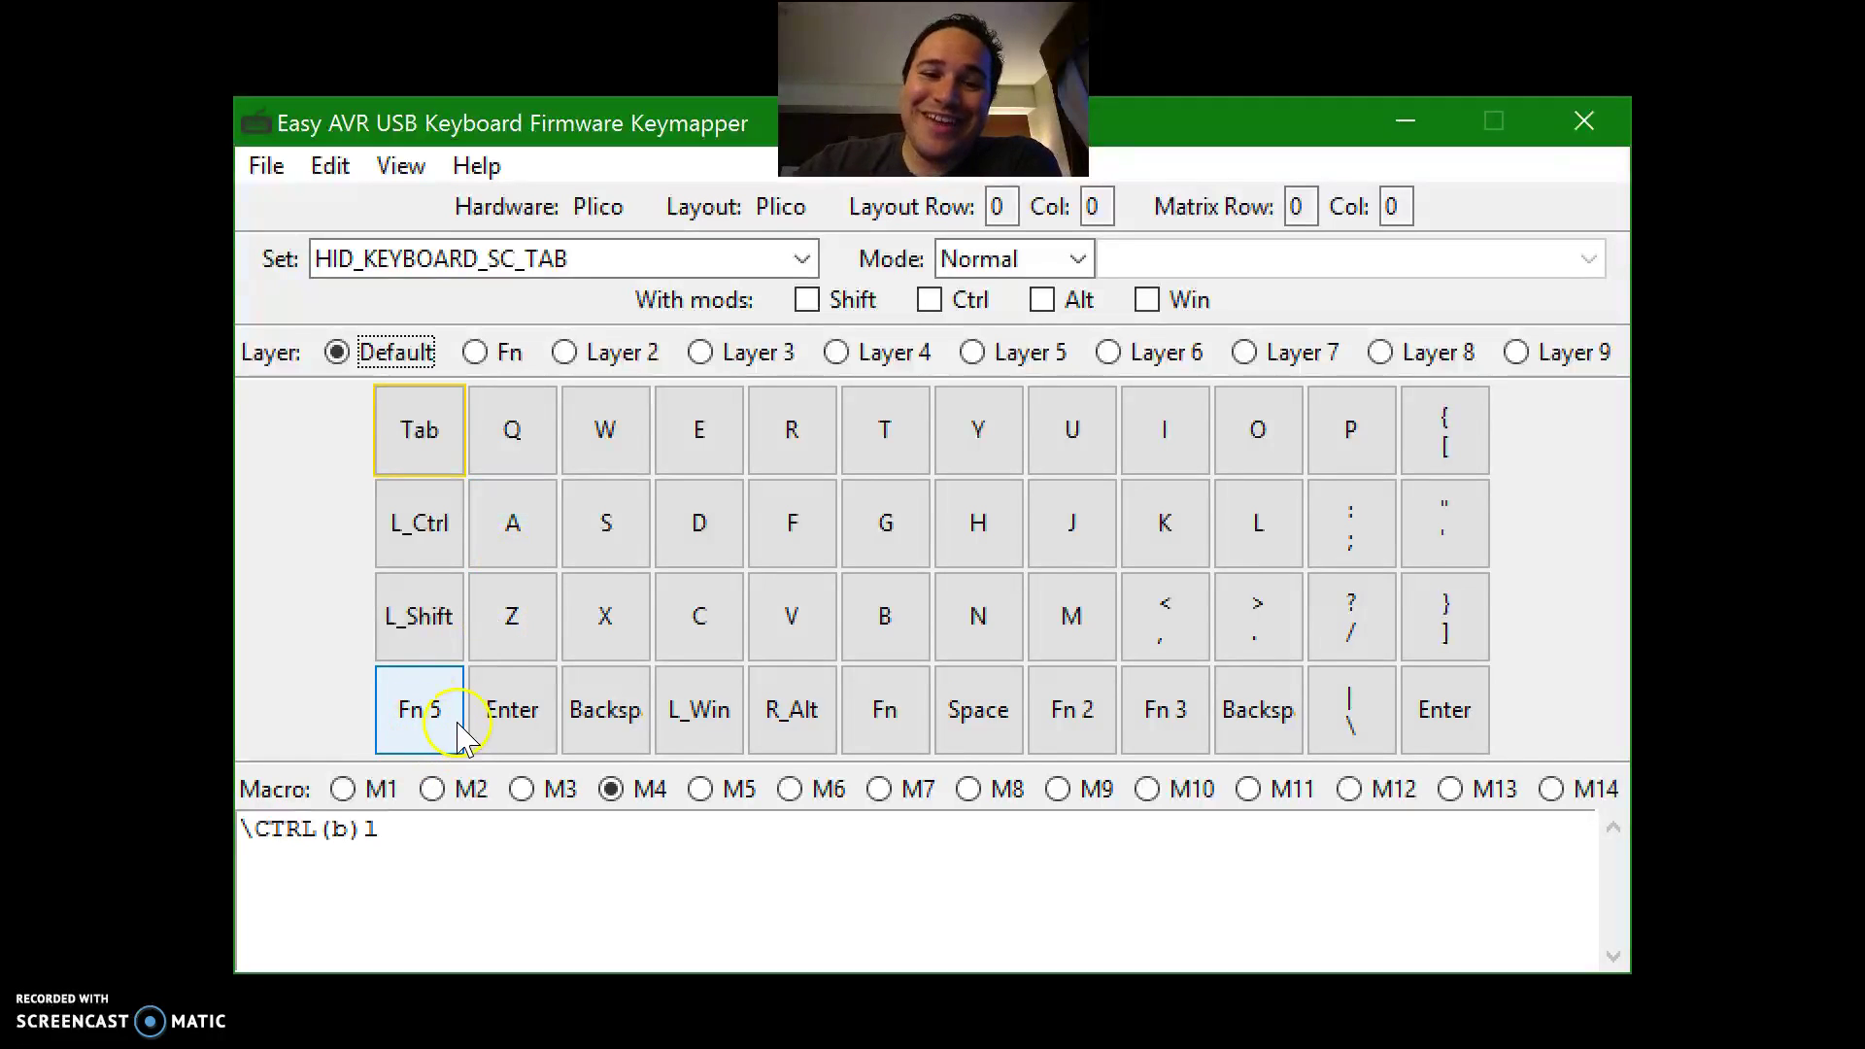
click(405, 744)
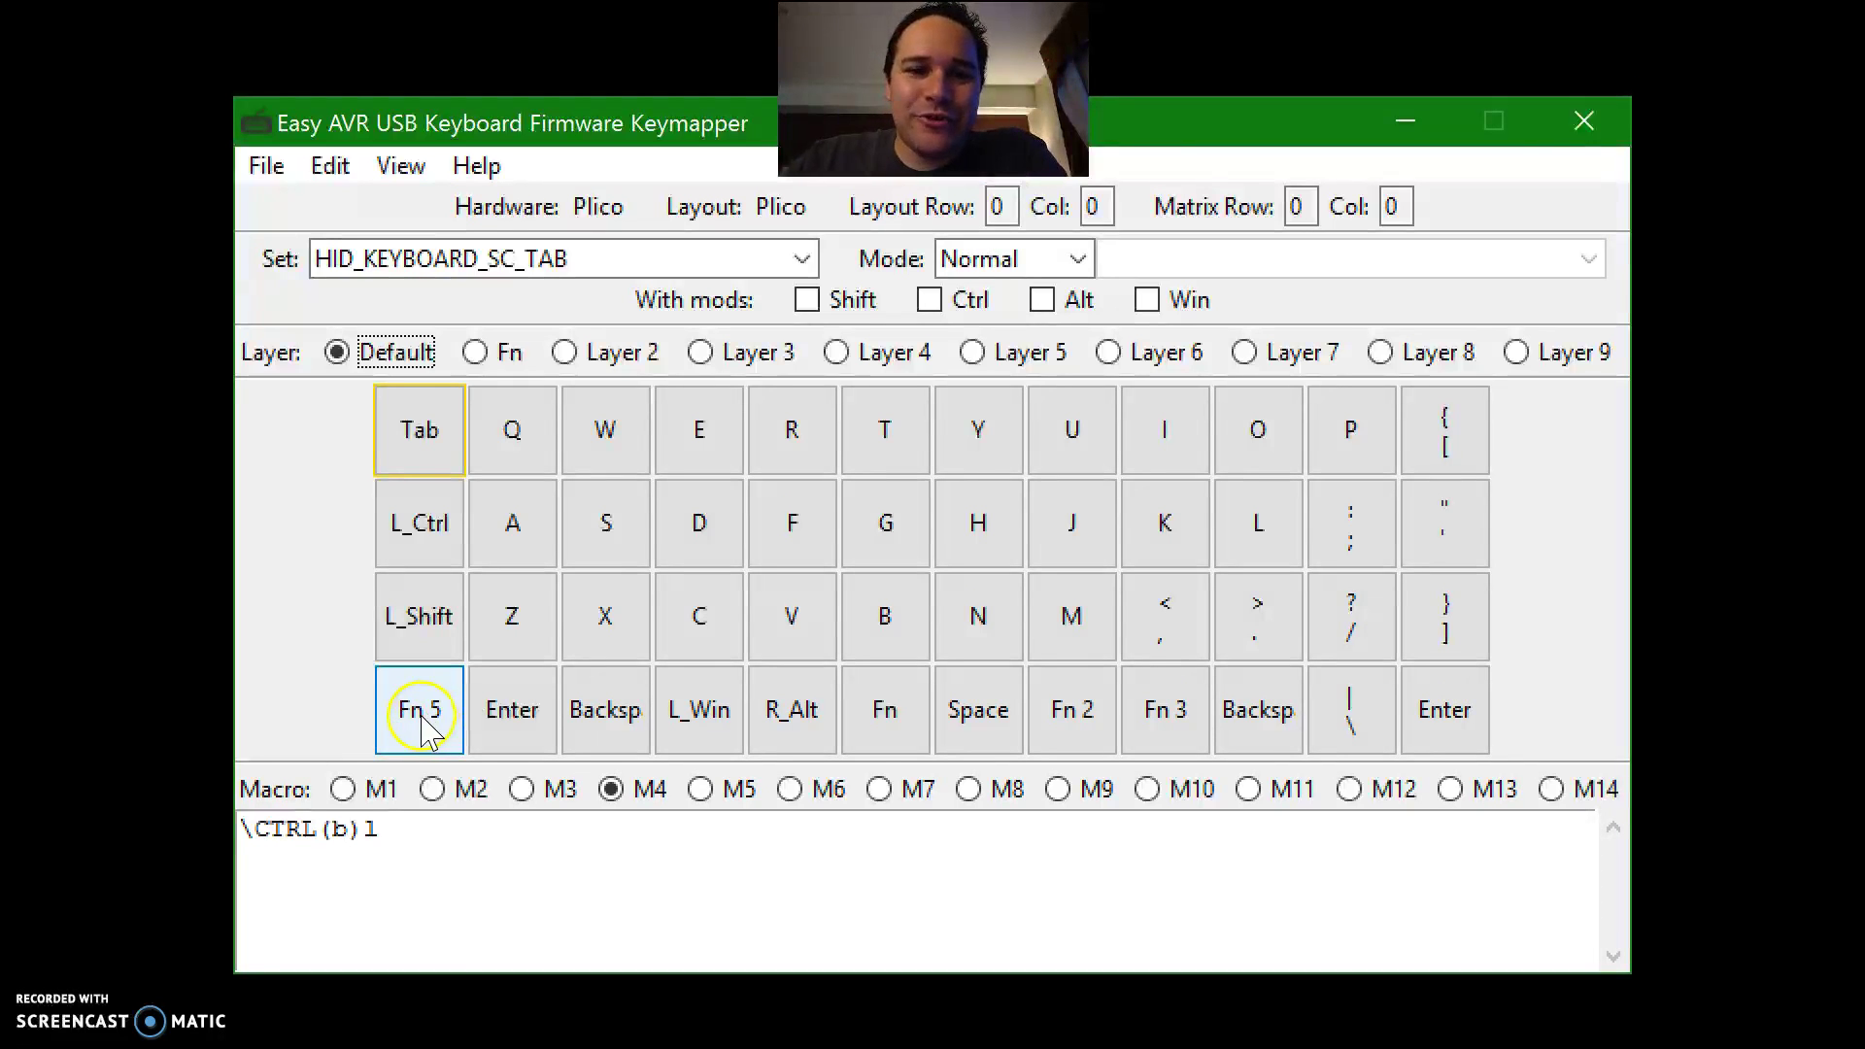
click(1020, 351)
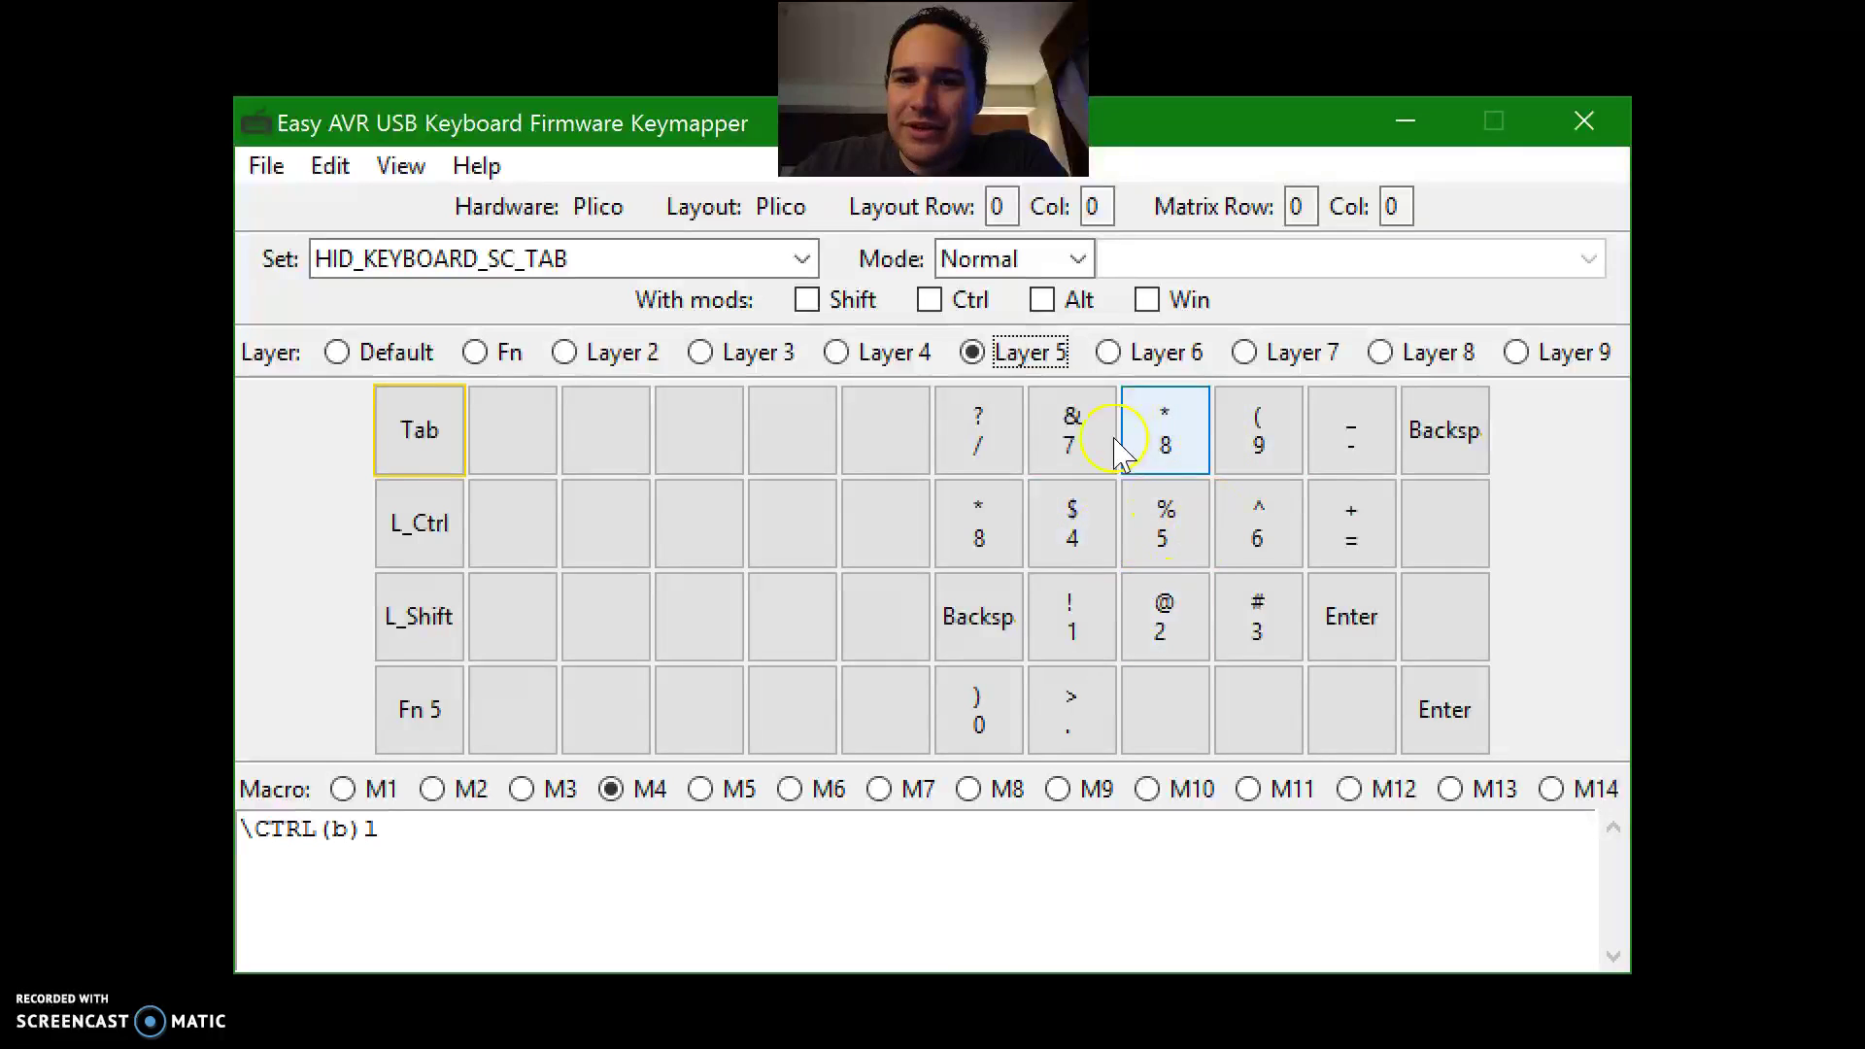
click(981, 434)
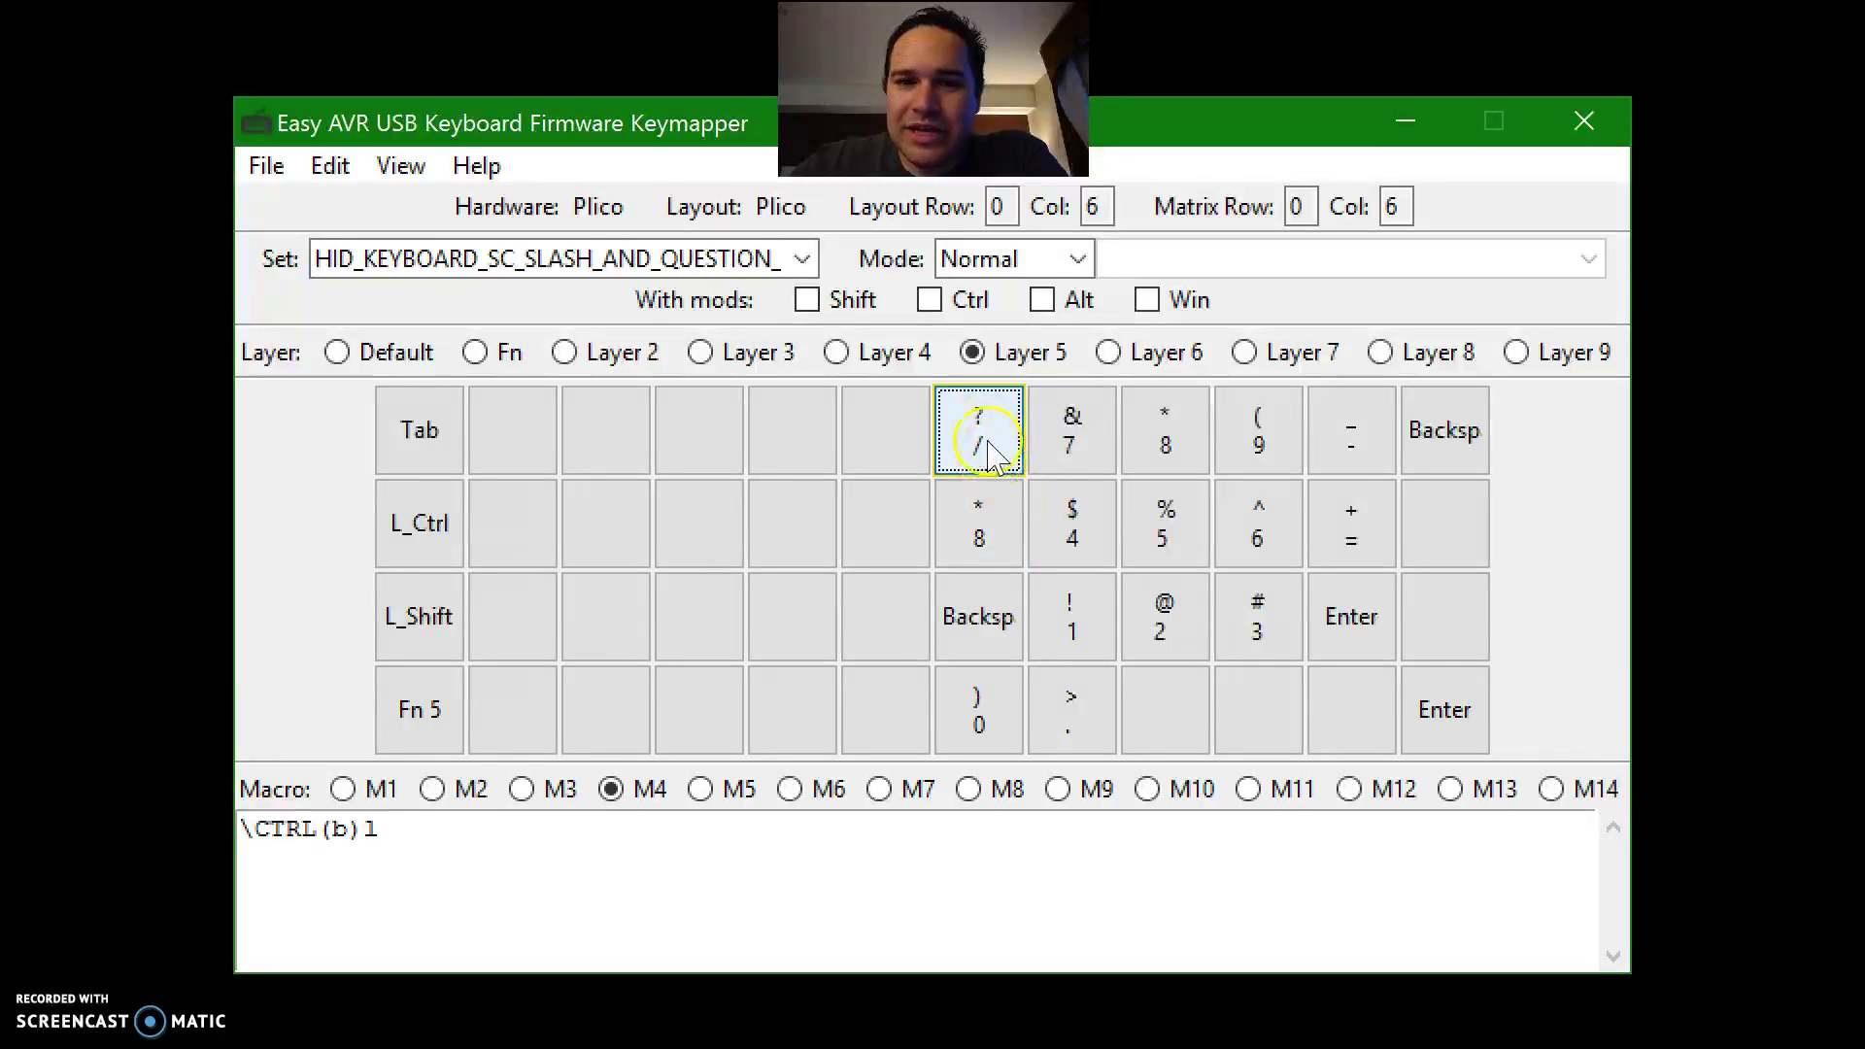
click(981, 533)
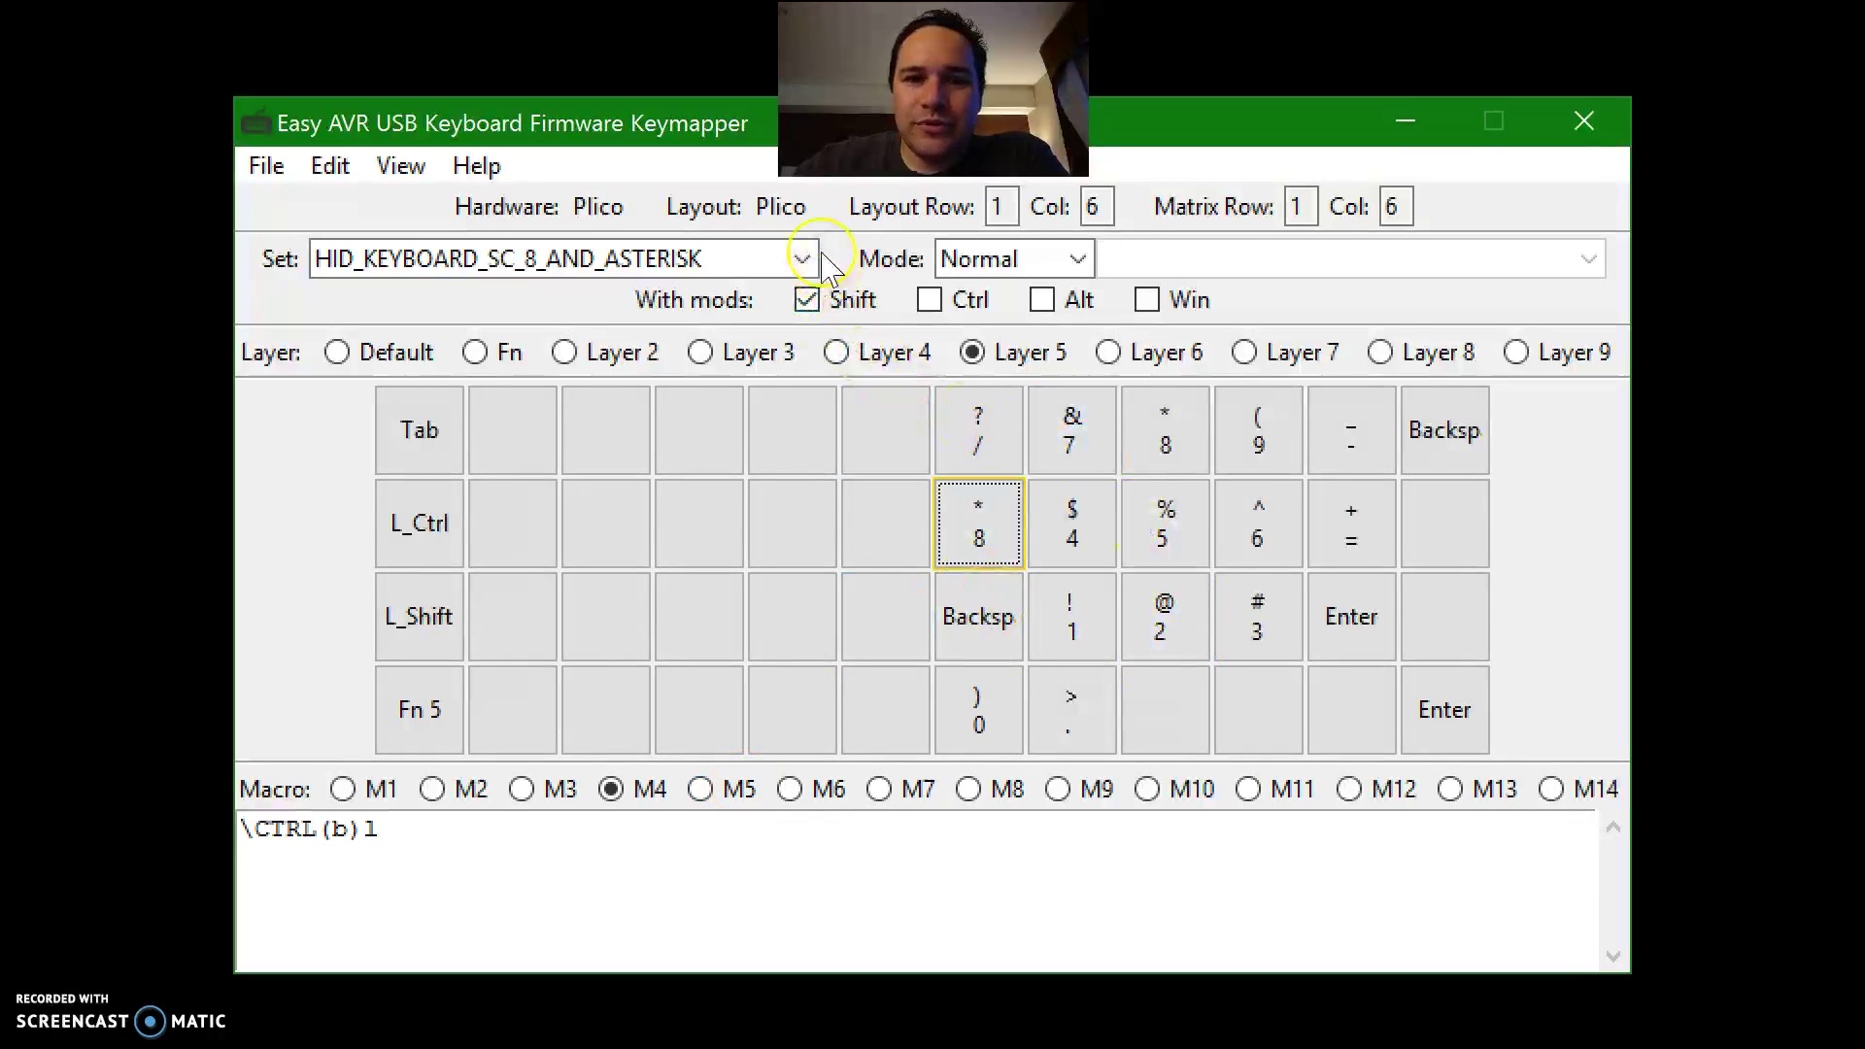
Step: View the help on special config settings, close it and look over the remaining help topics
click(491, 175)
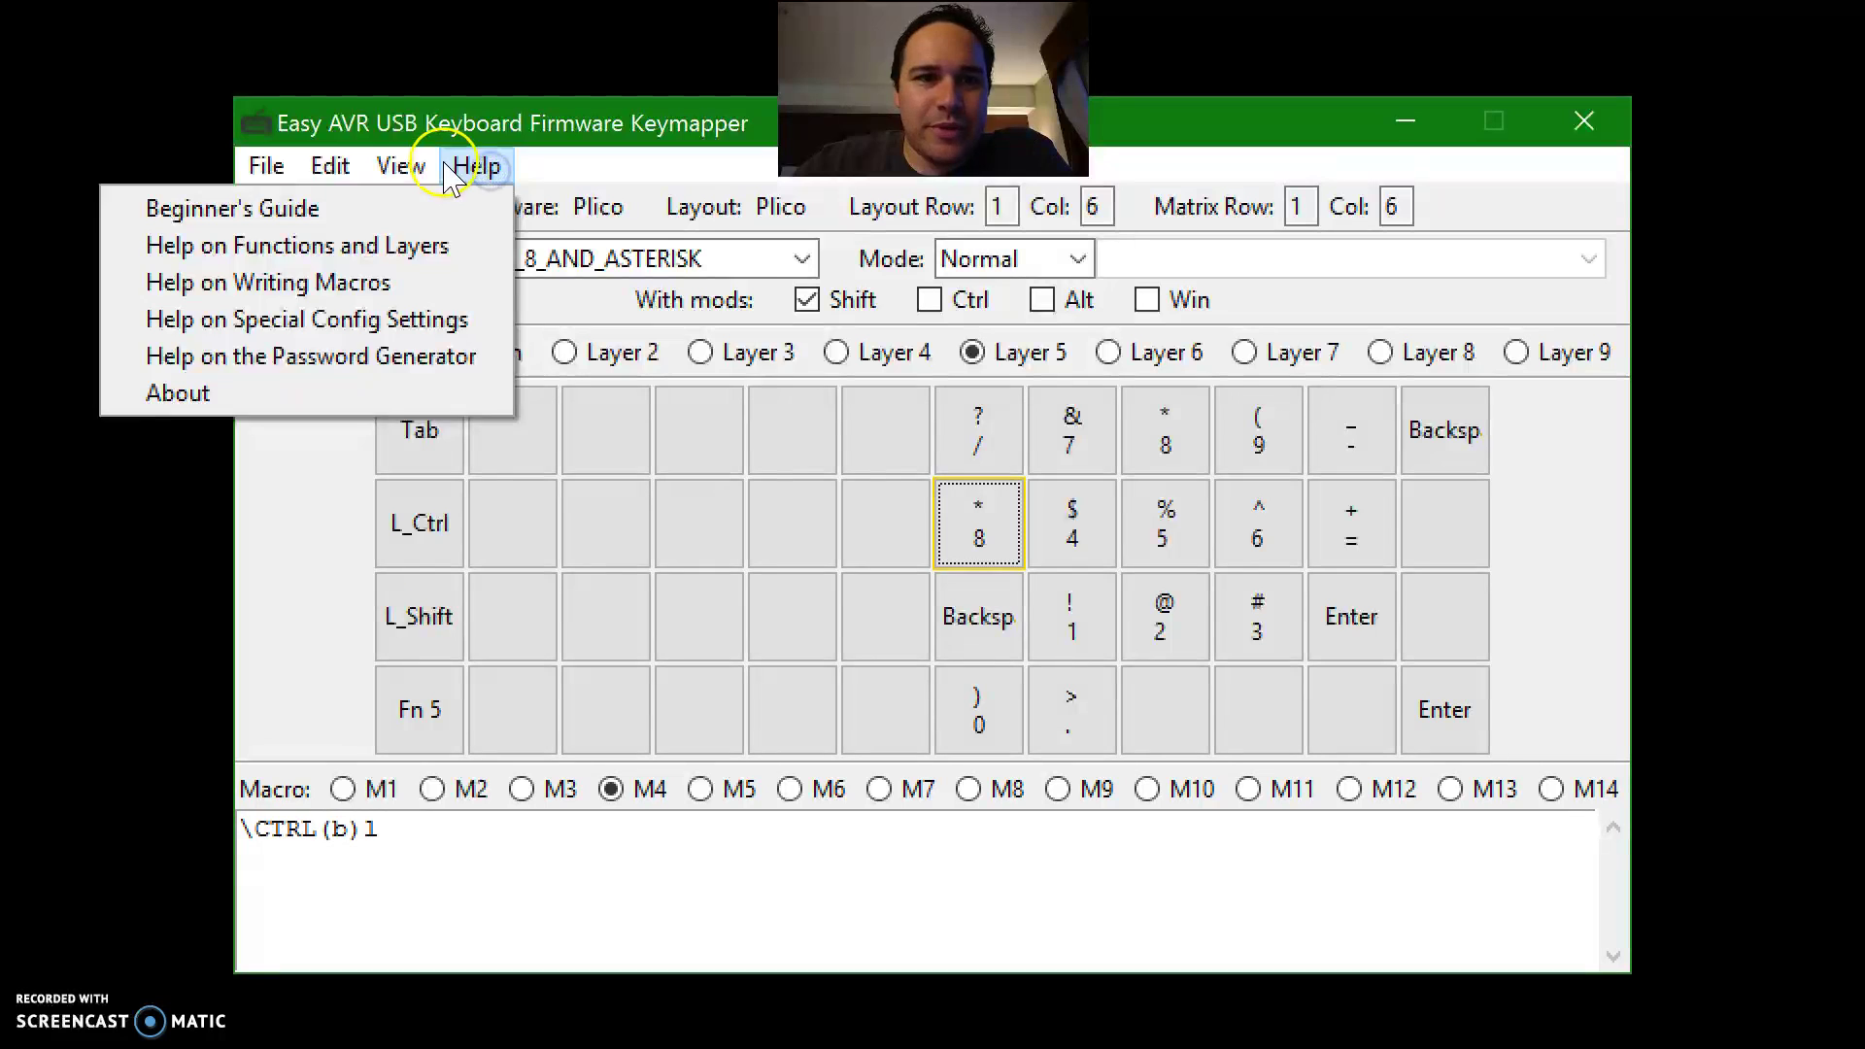
click(456, 320)
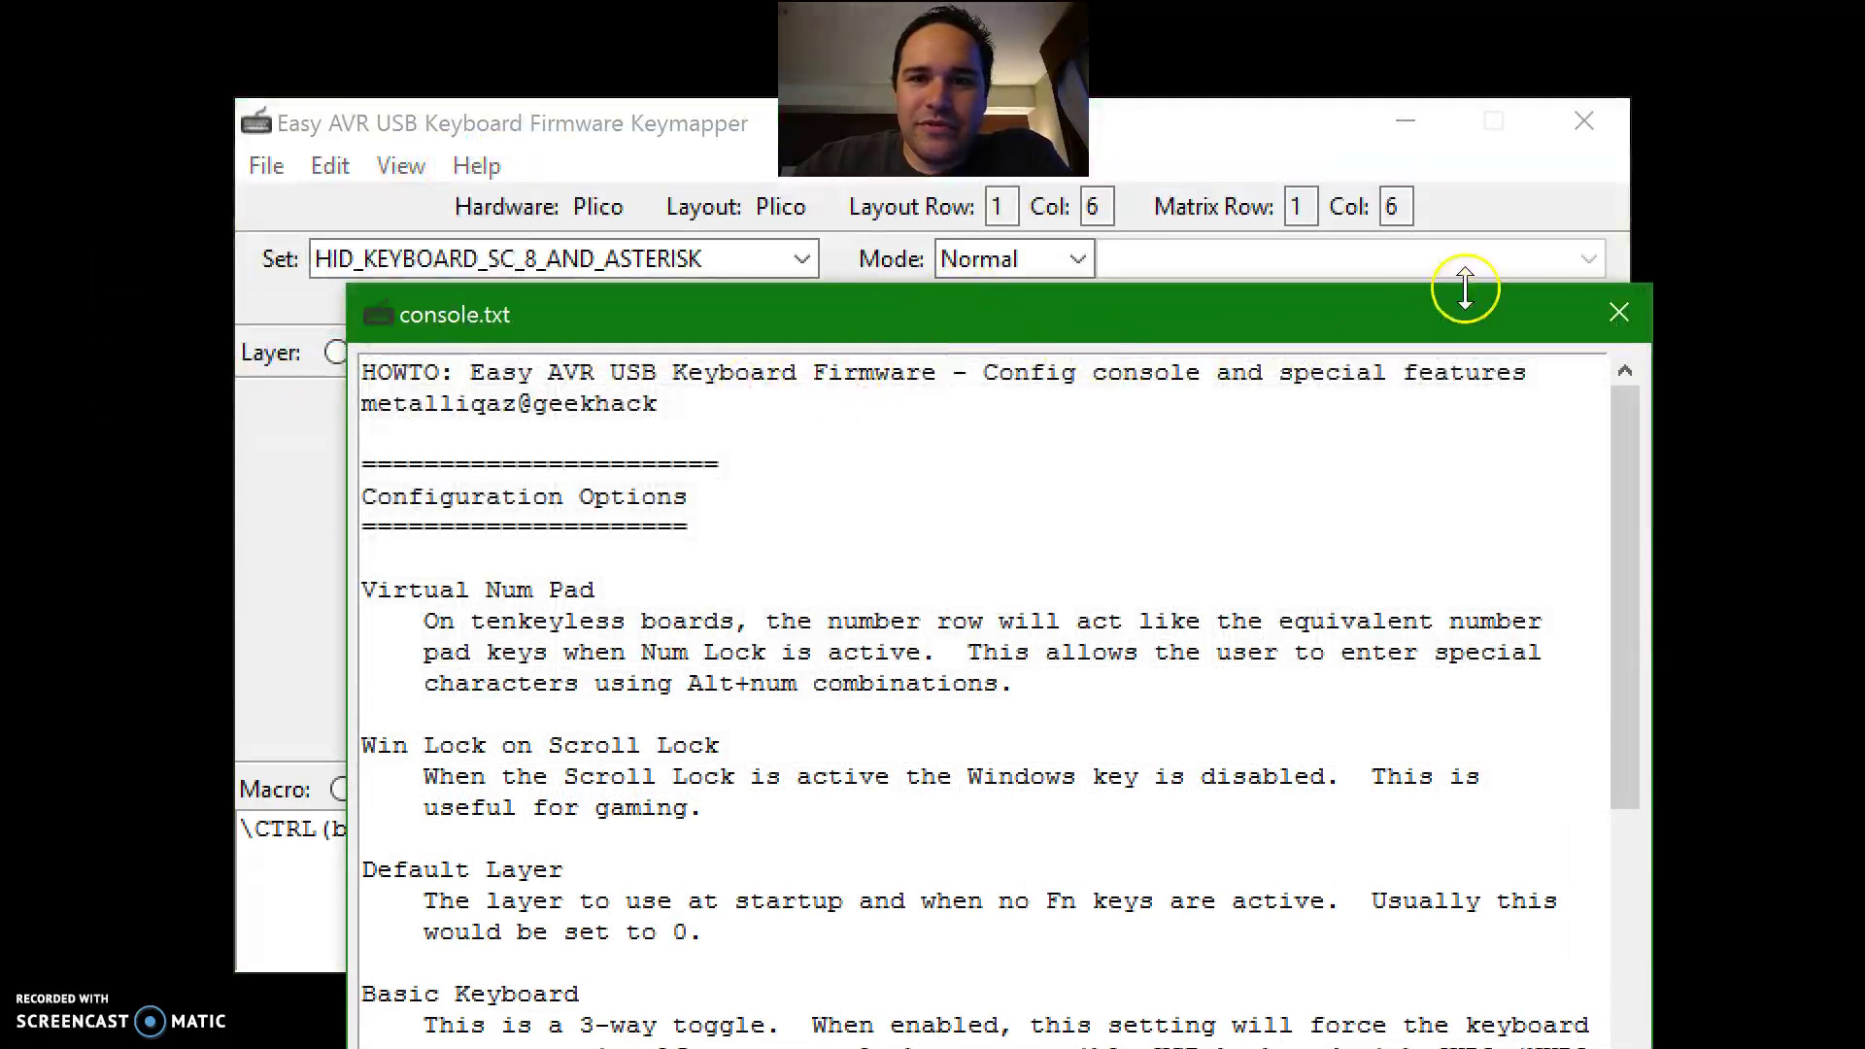
click(1631, 309)
click(477, 166)
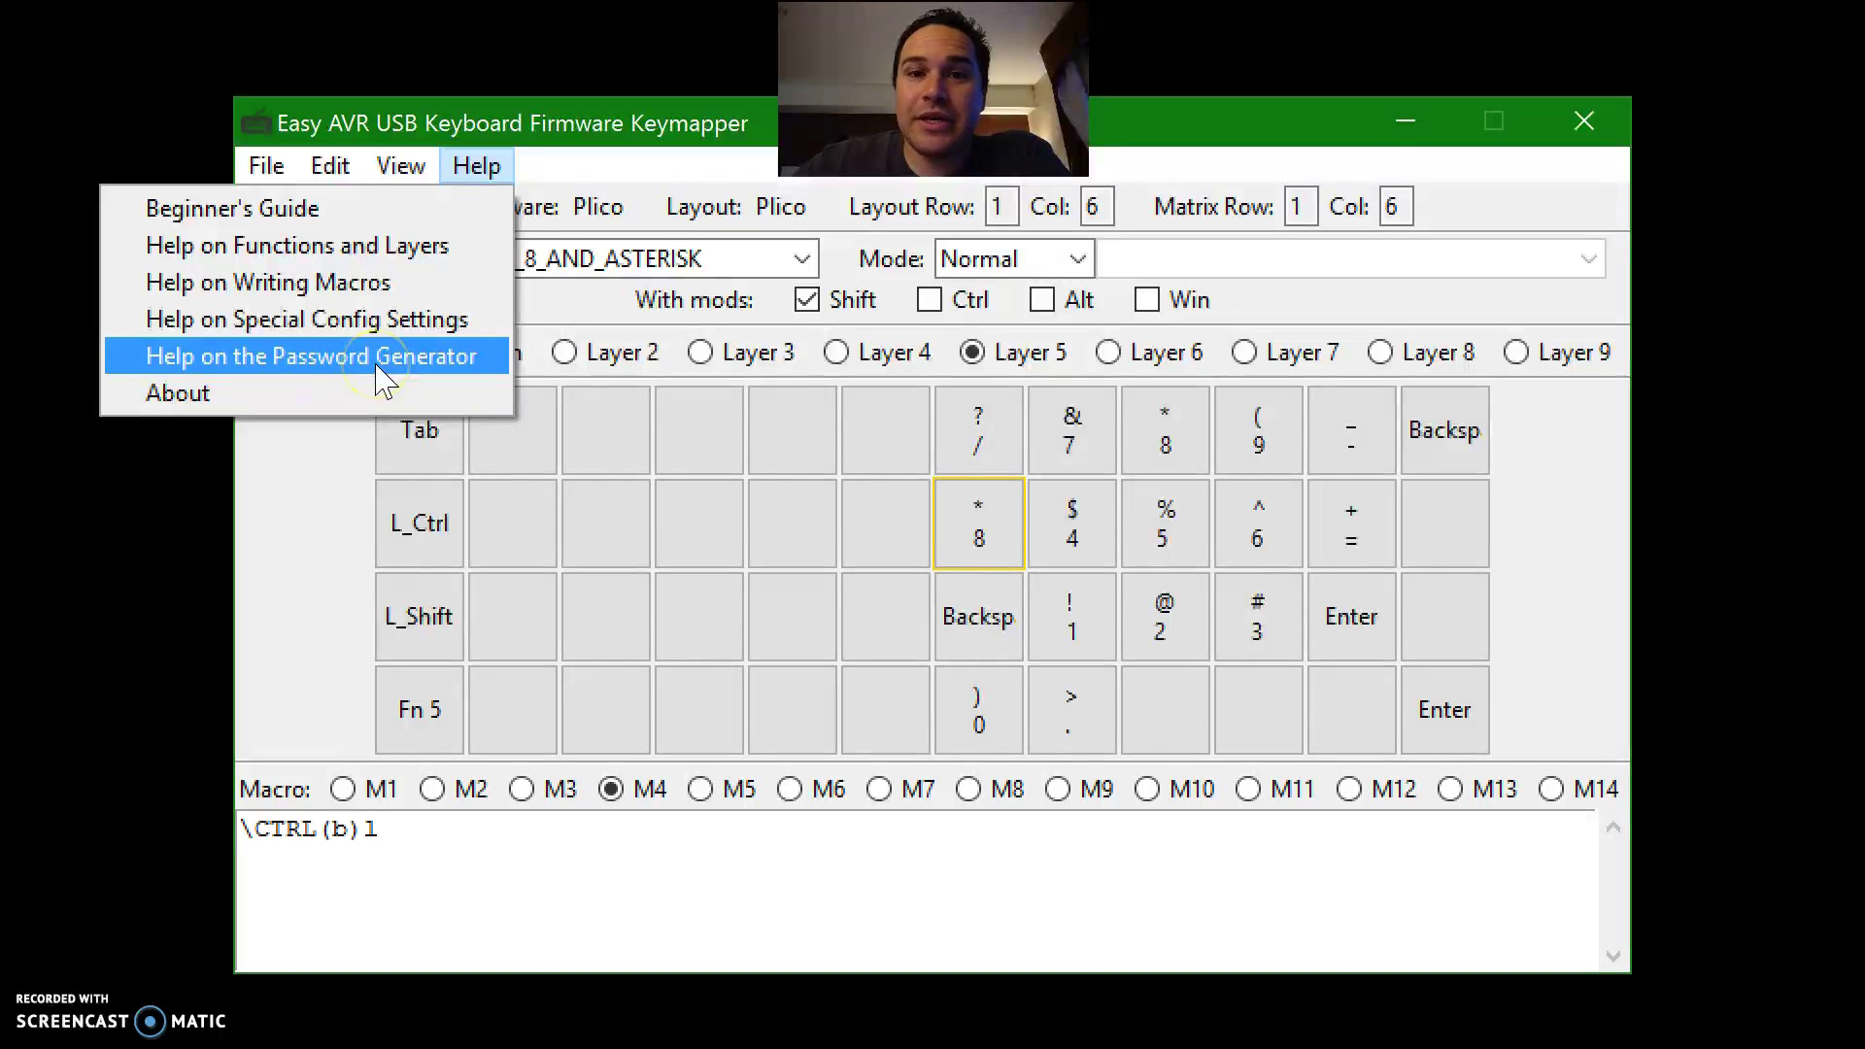
Step: Look at the LED Auto-Fn Configuration, and examine the advanced LED Configuration assignments for the lock, Fn and USB states
click(398, 167)
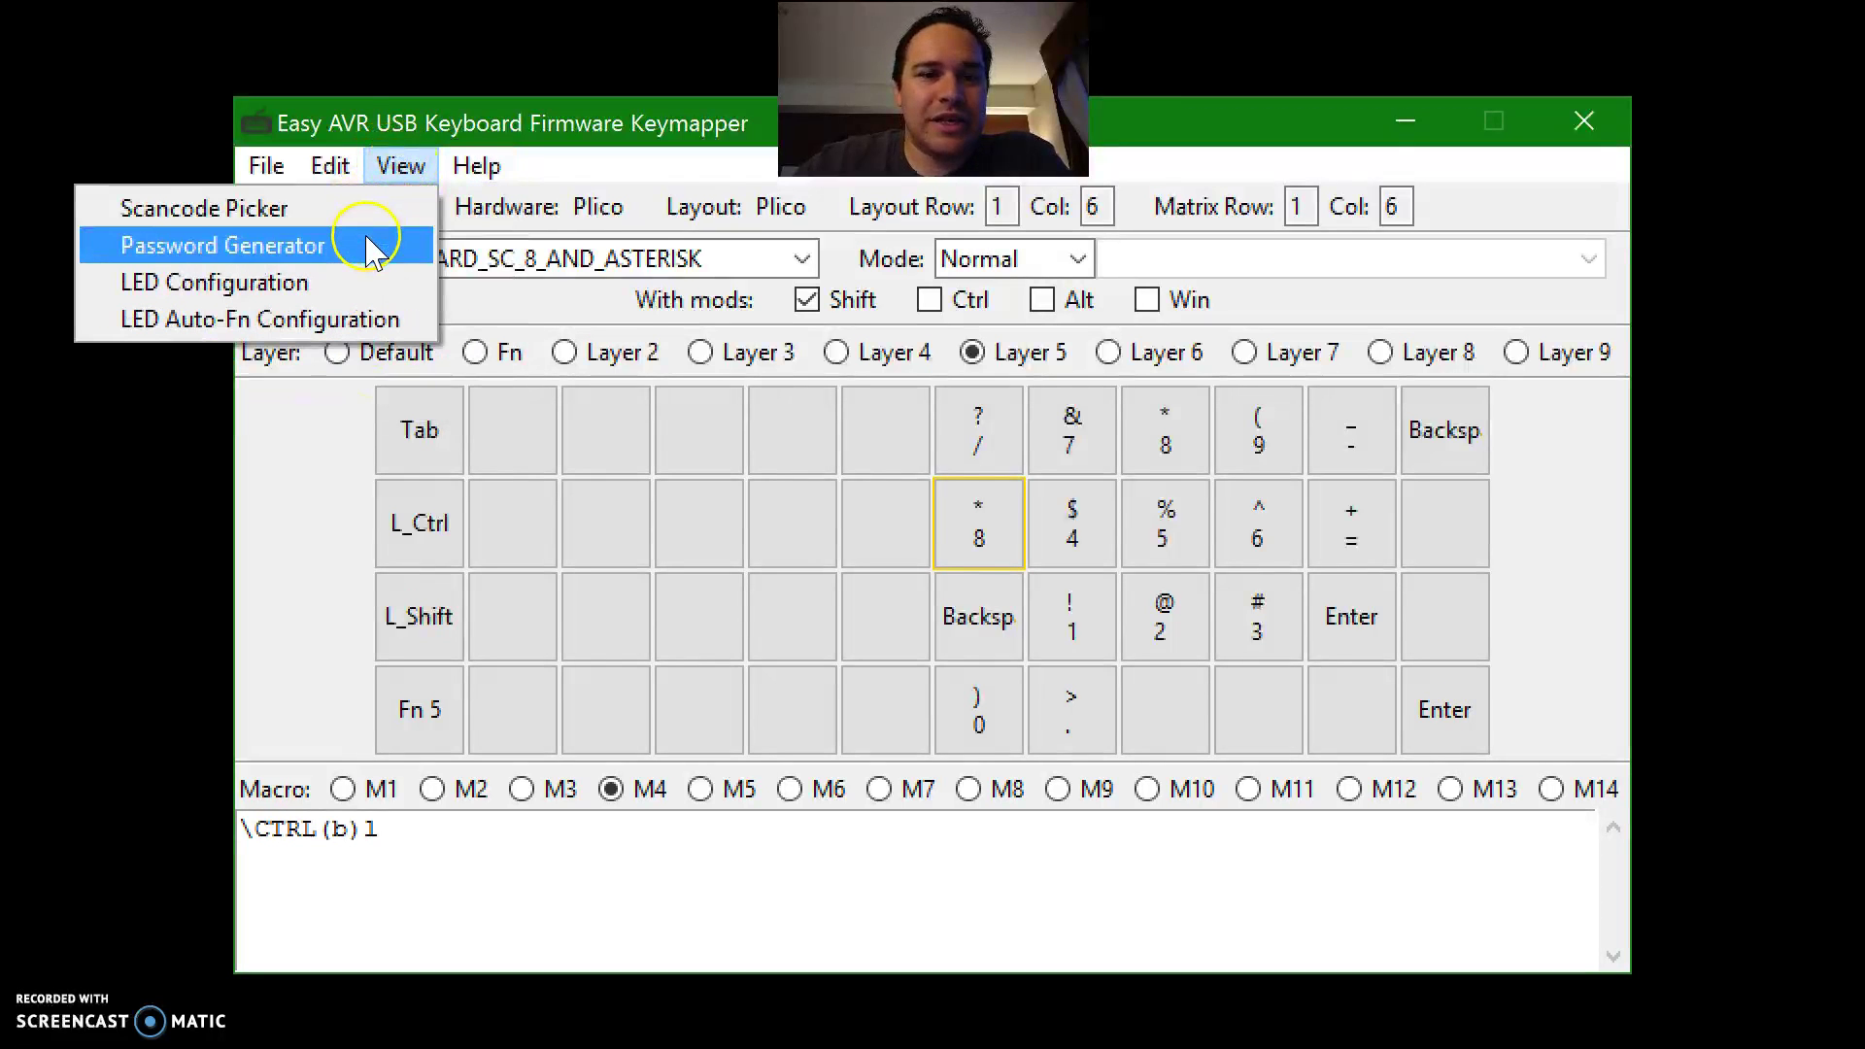
click(335, 322)
click(718, 583)
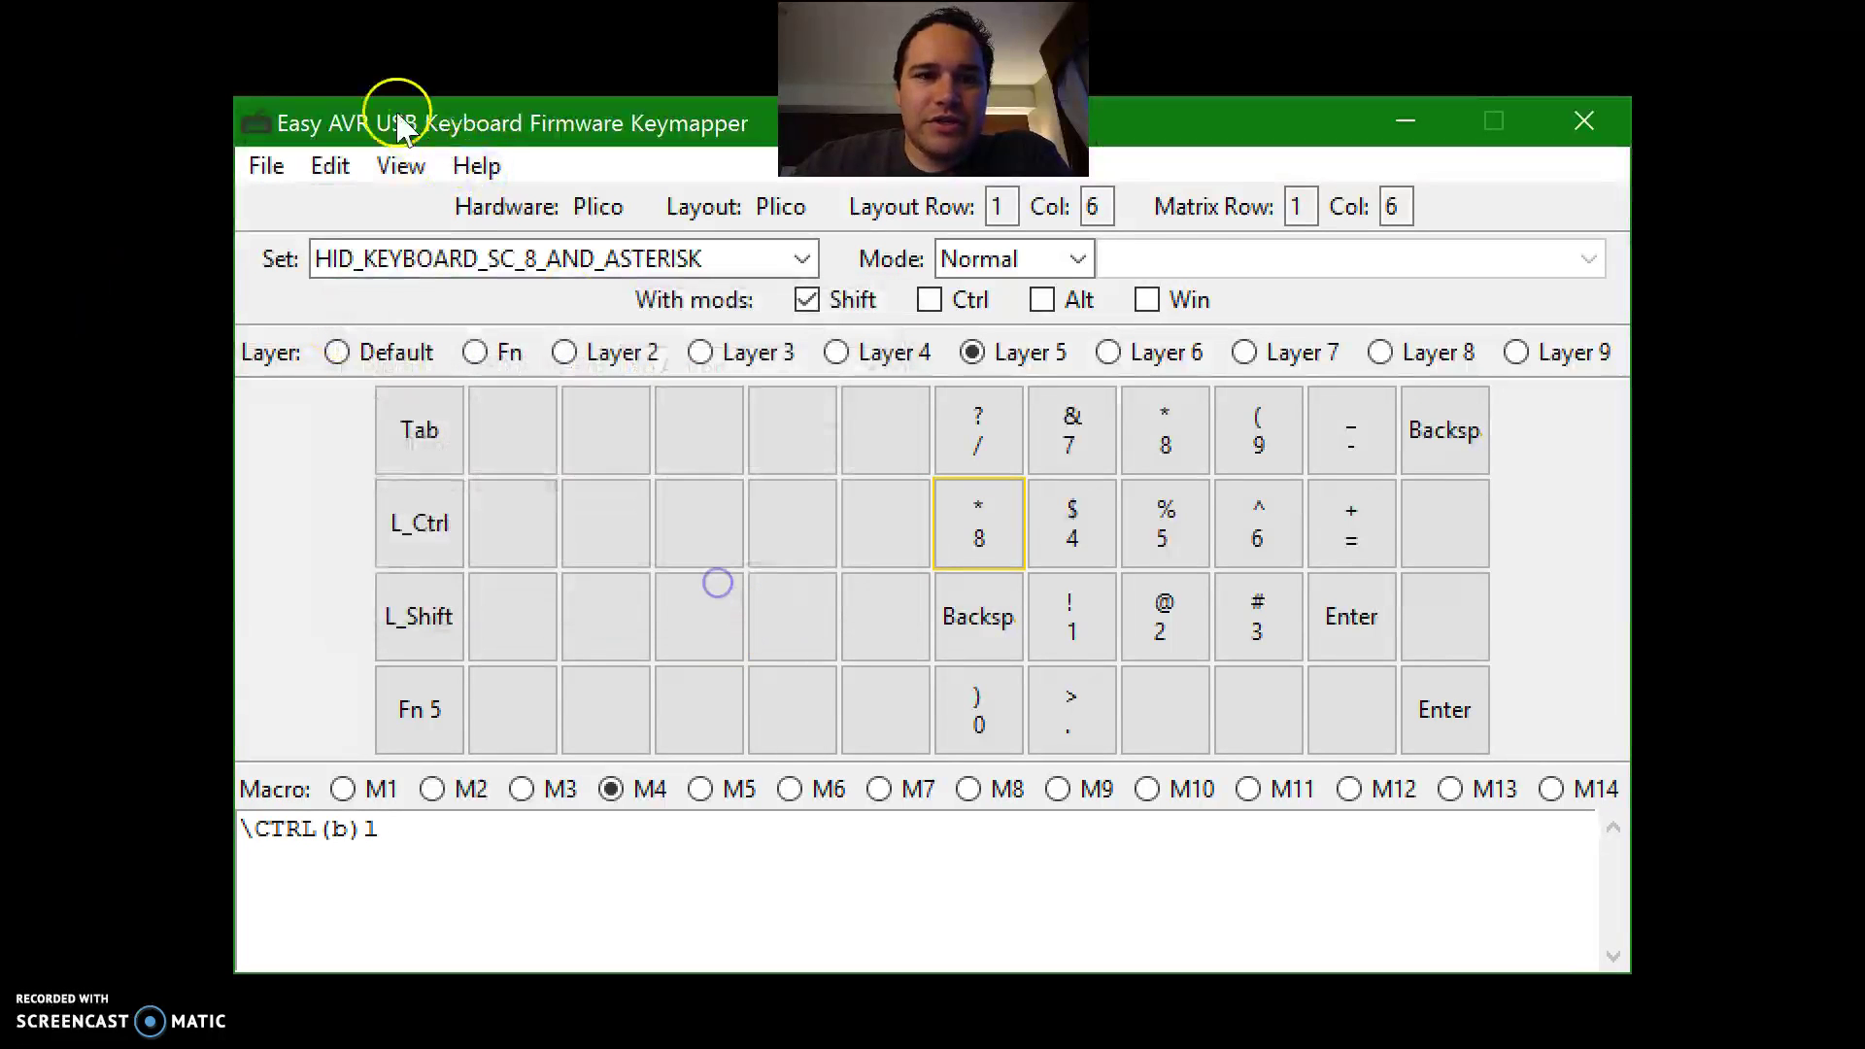
click(400, 167)
click(366, 287)
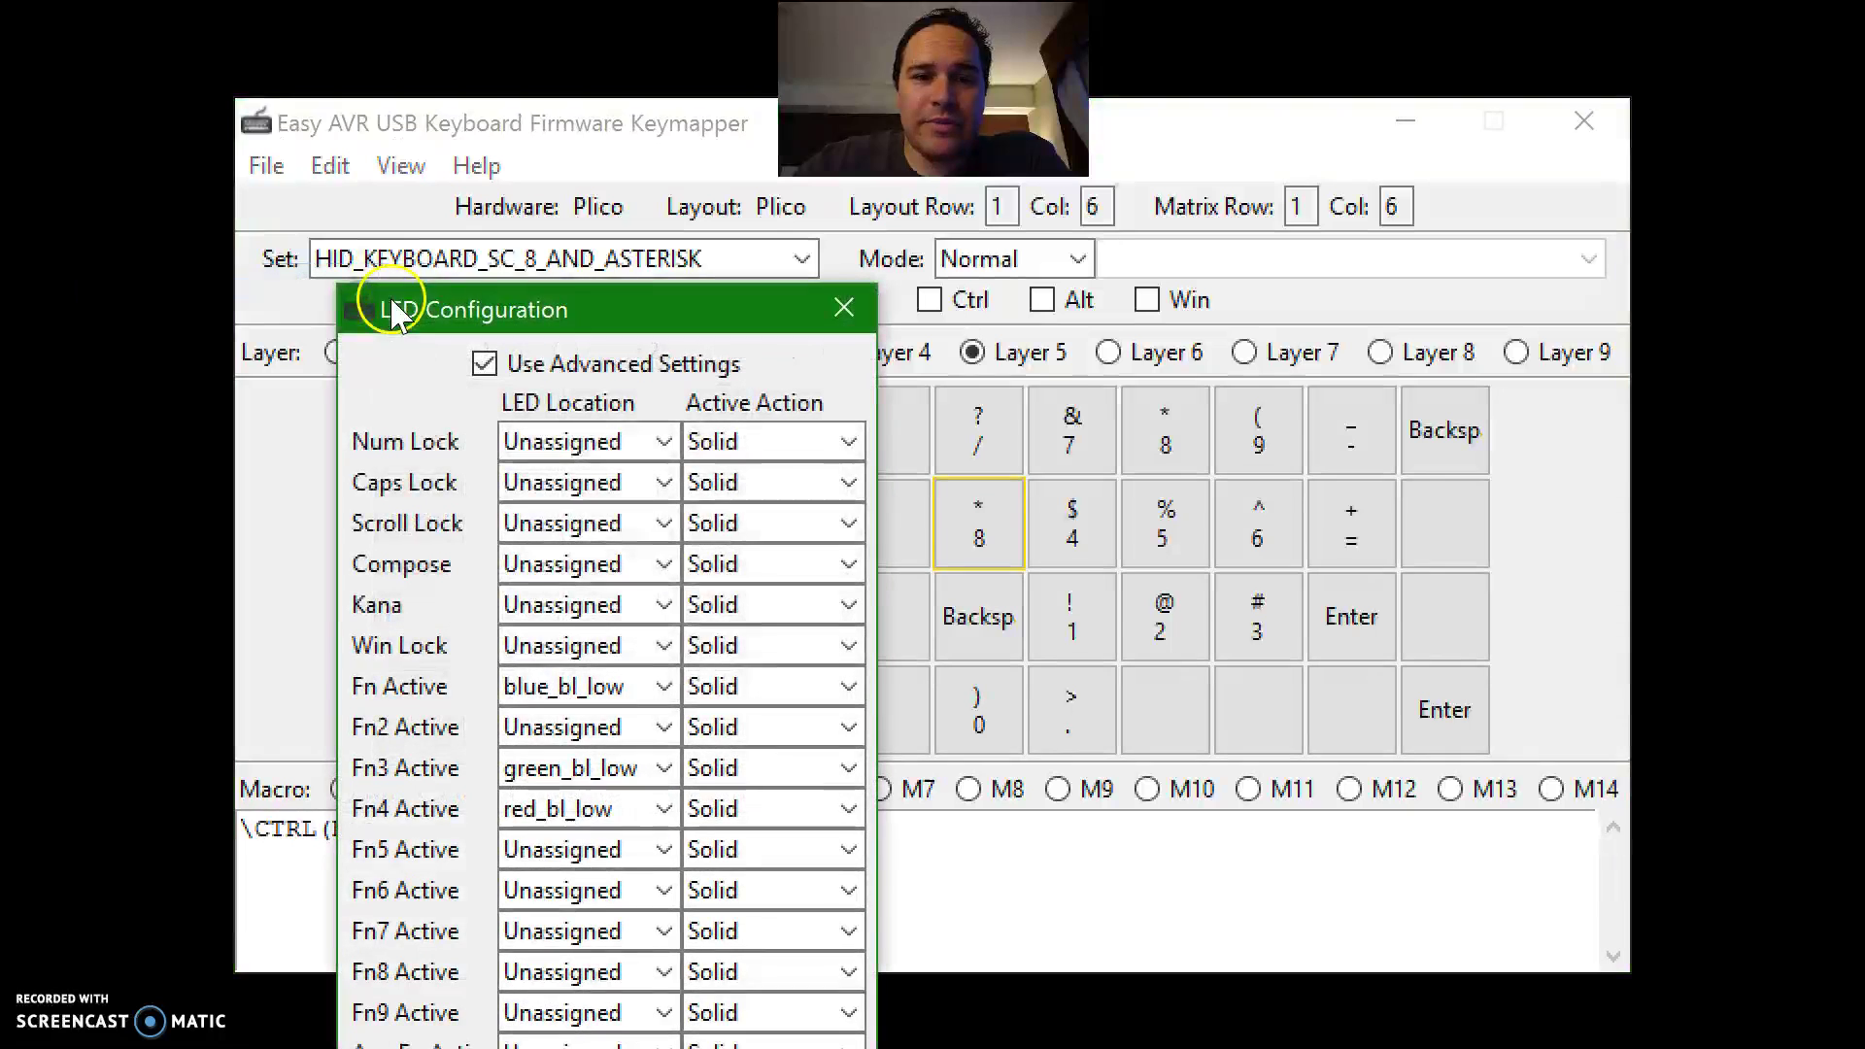
drag(583, 309, 450, 44)
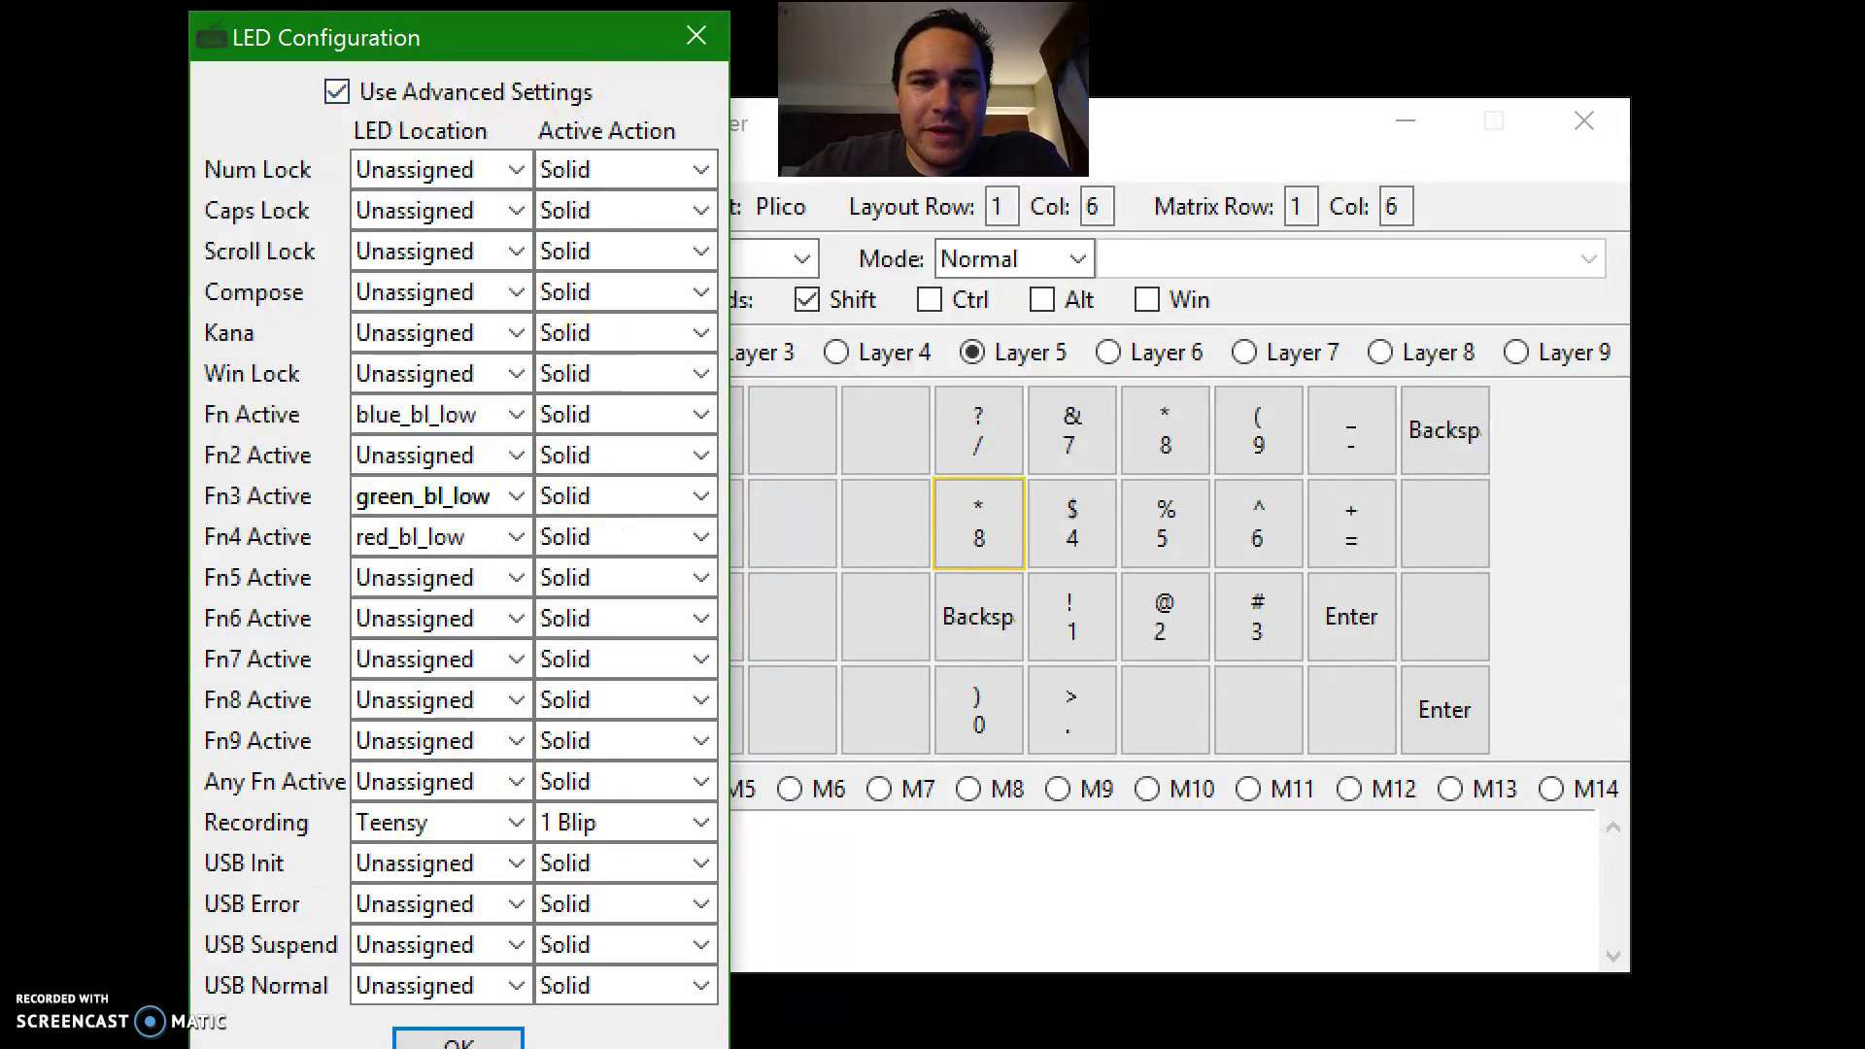
click(696, 39)
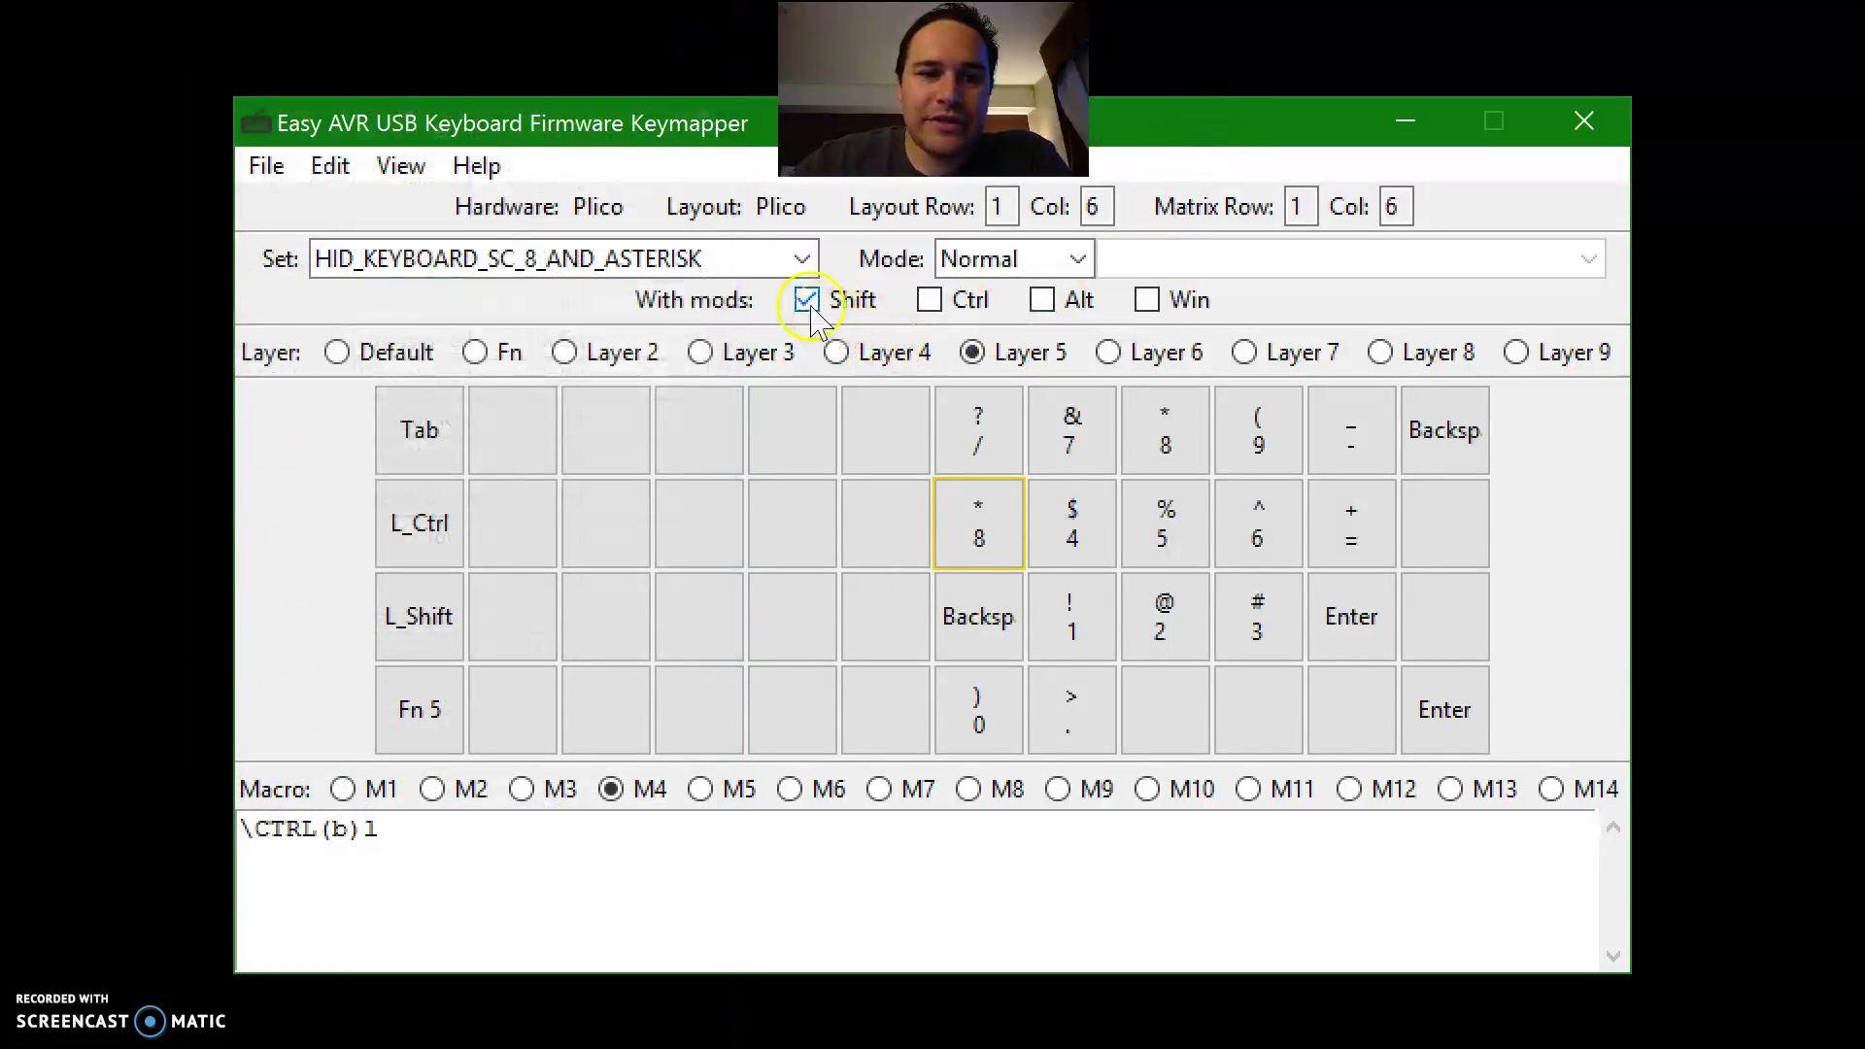
click(403, 166)
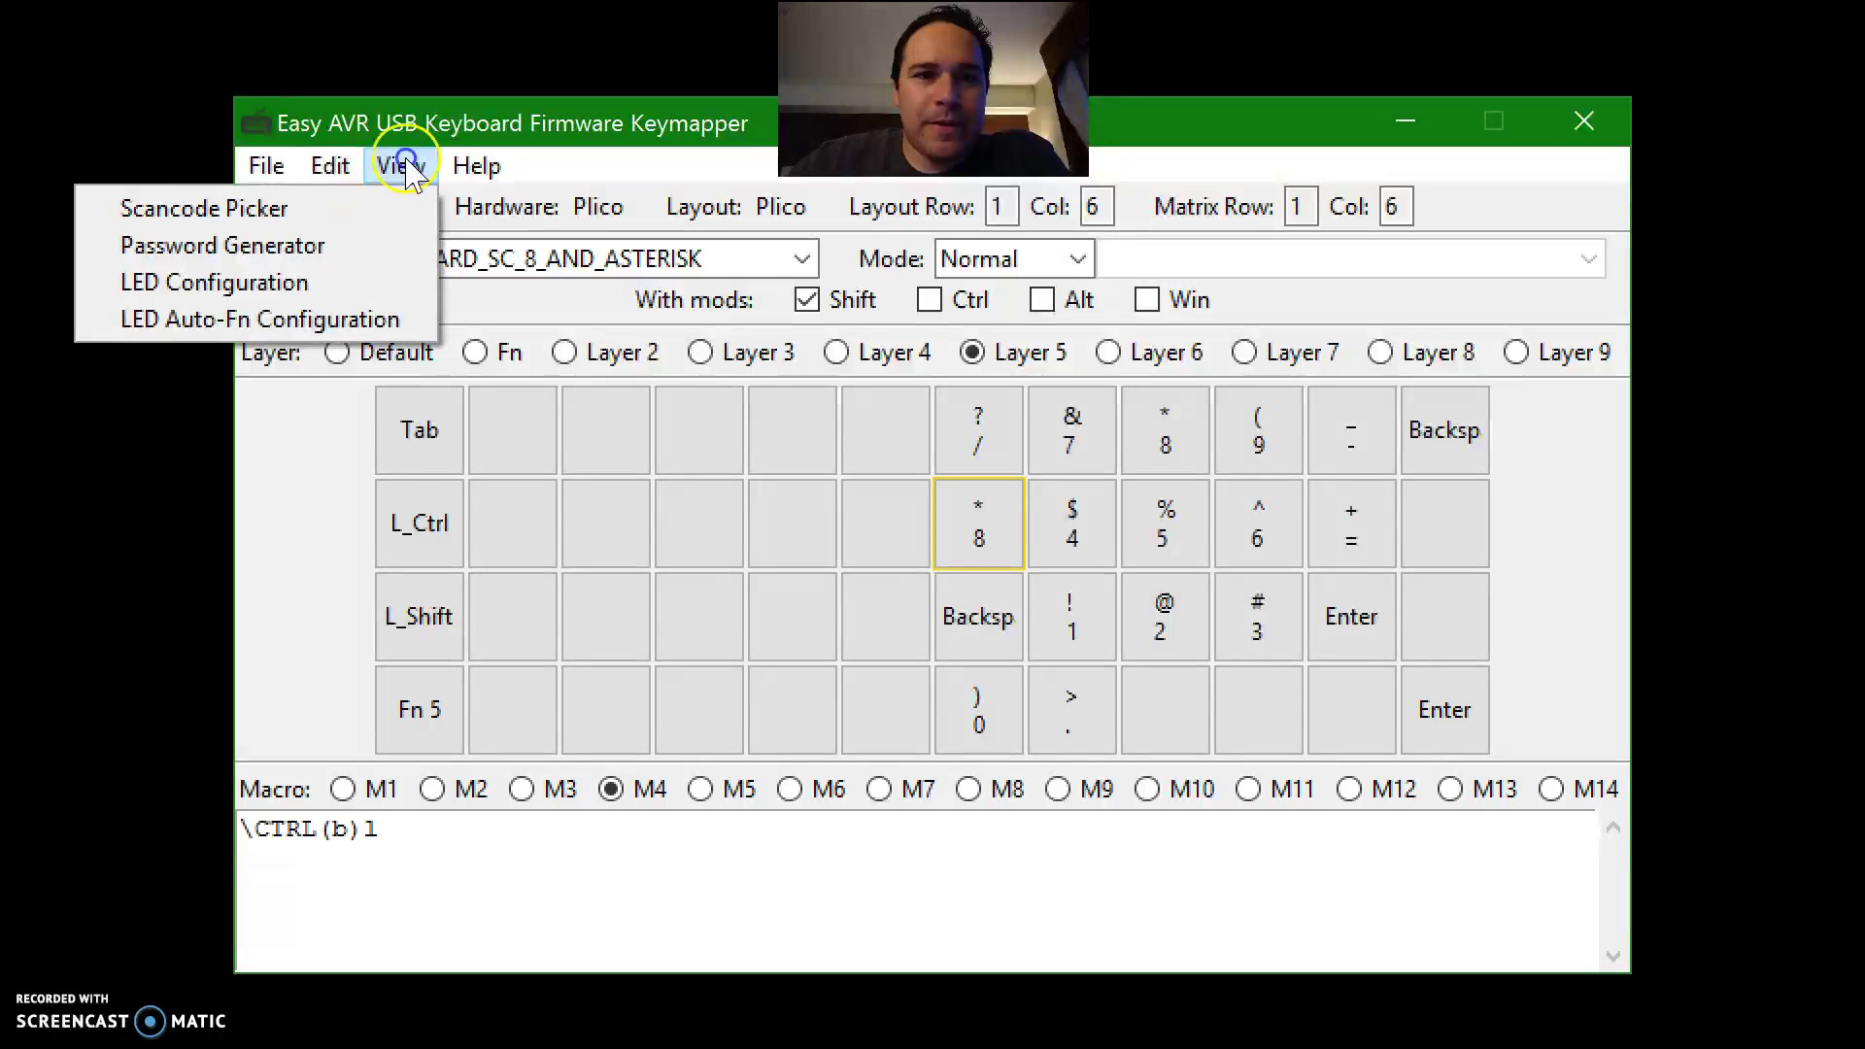
click(408, 170)
click(267, 167)
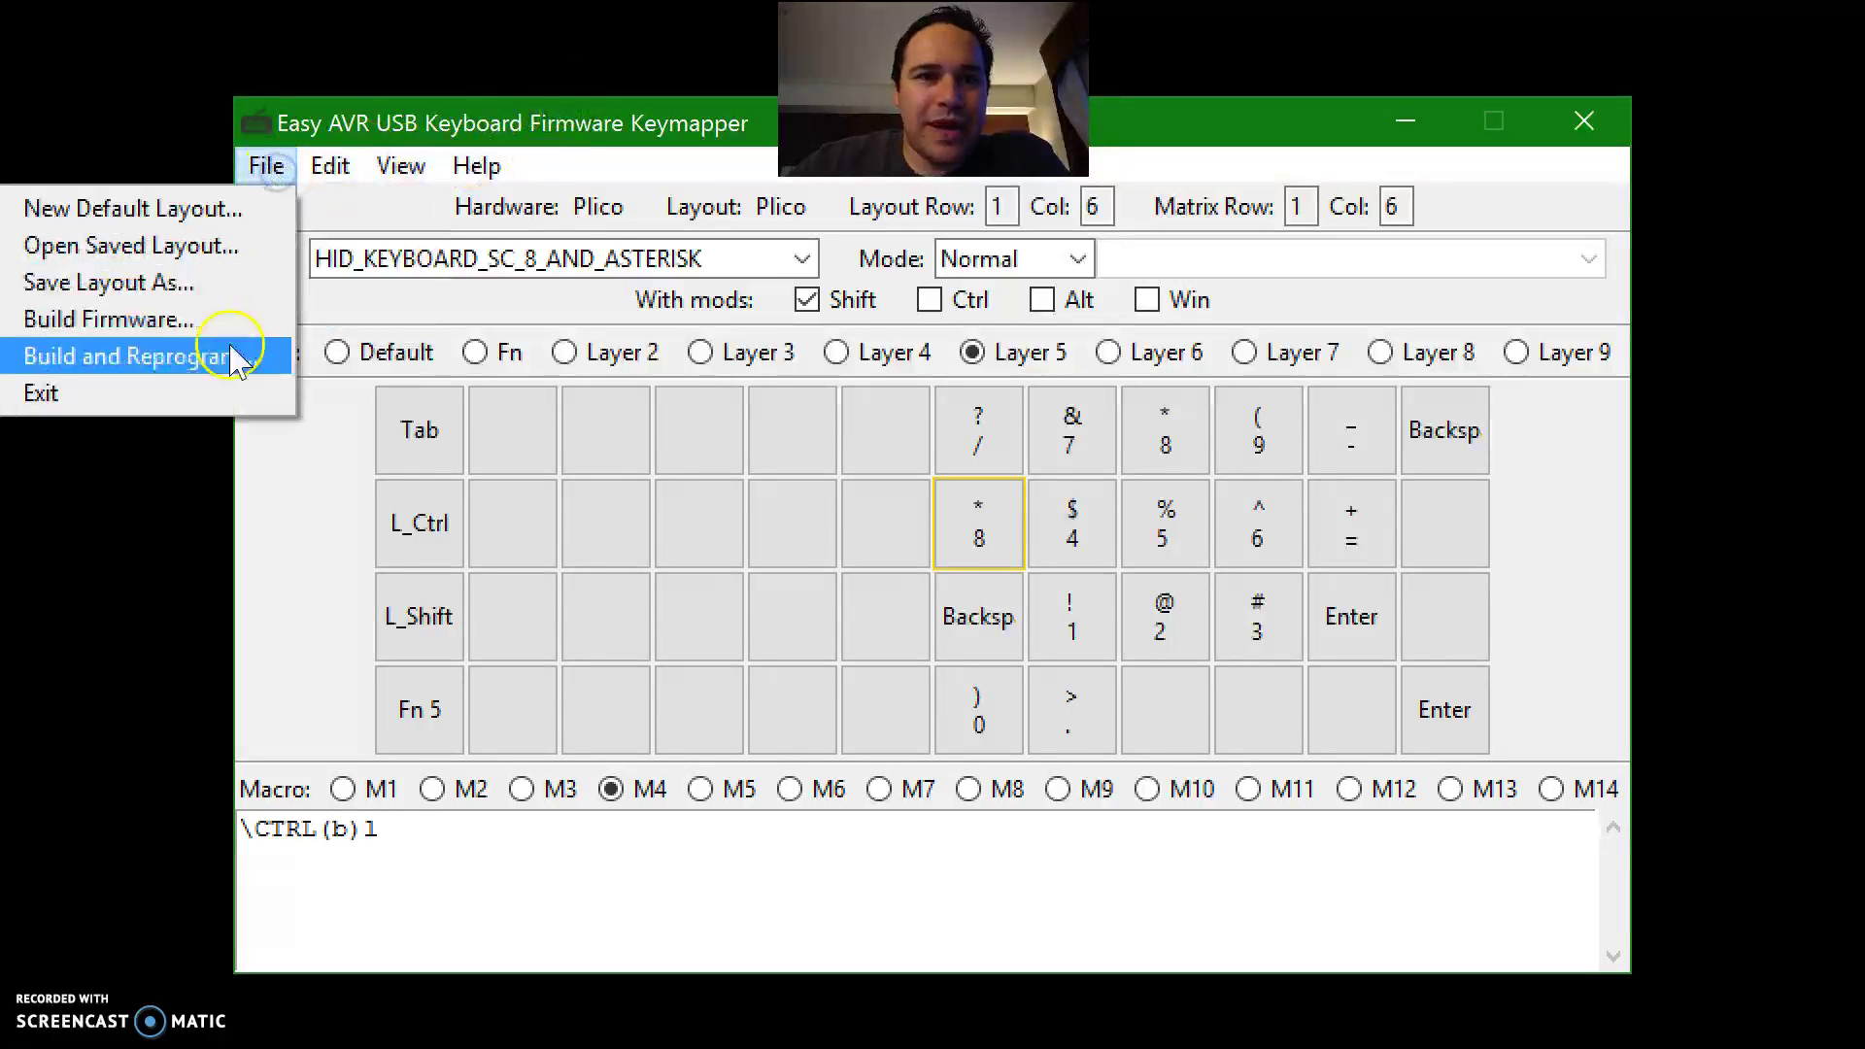
click(387, 109)
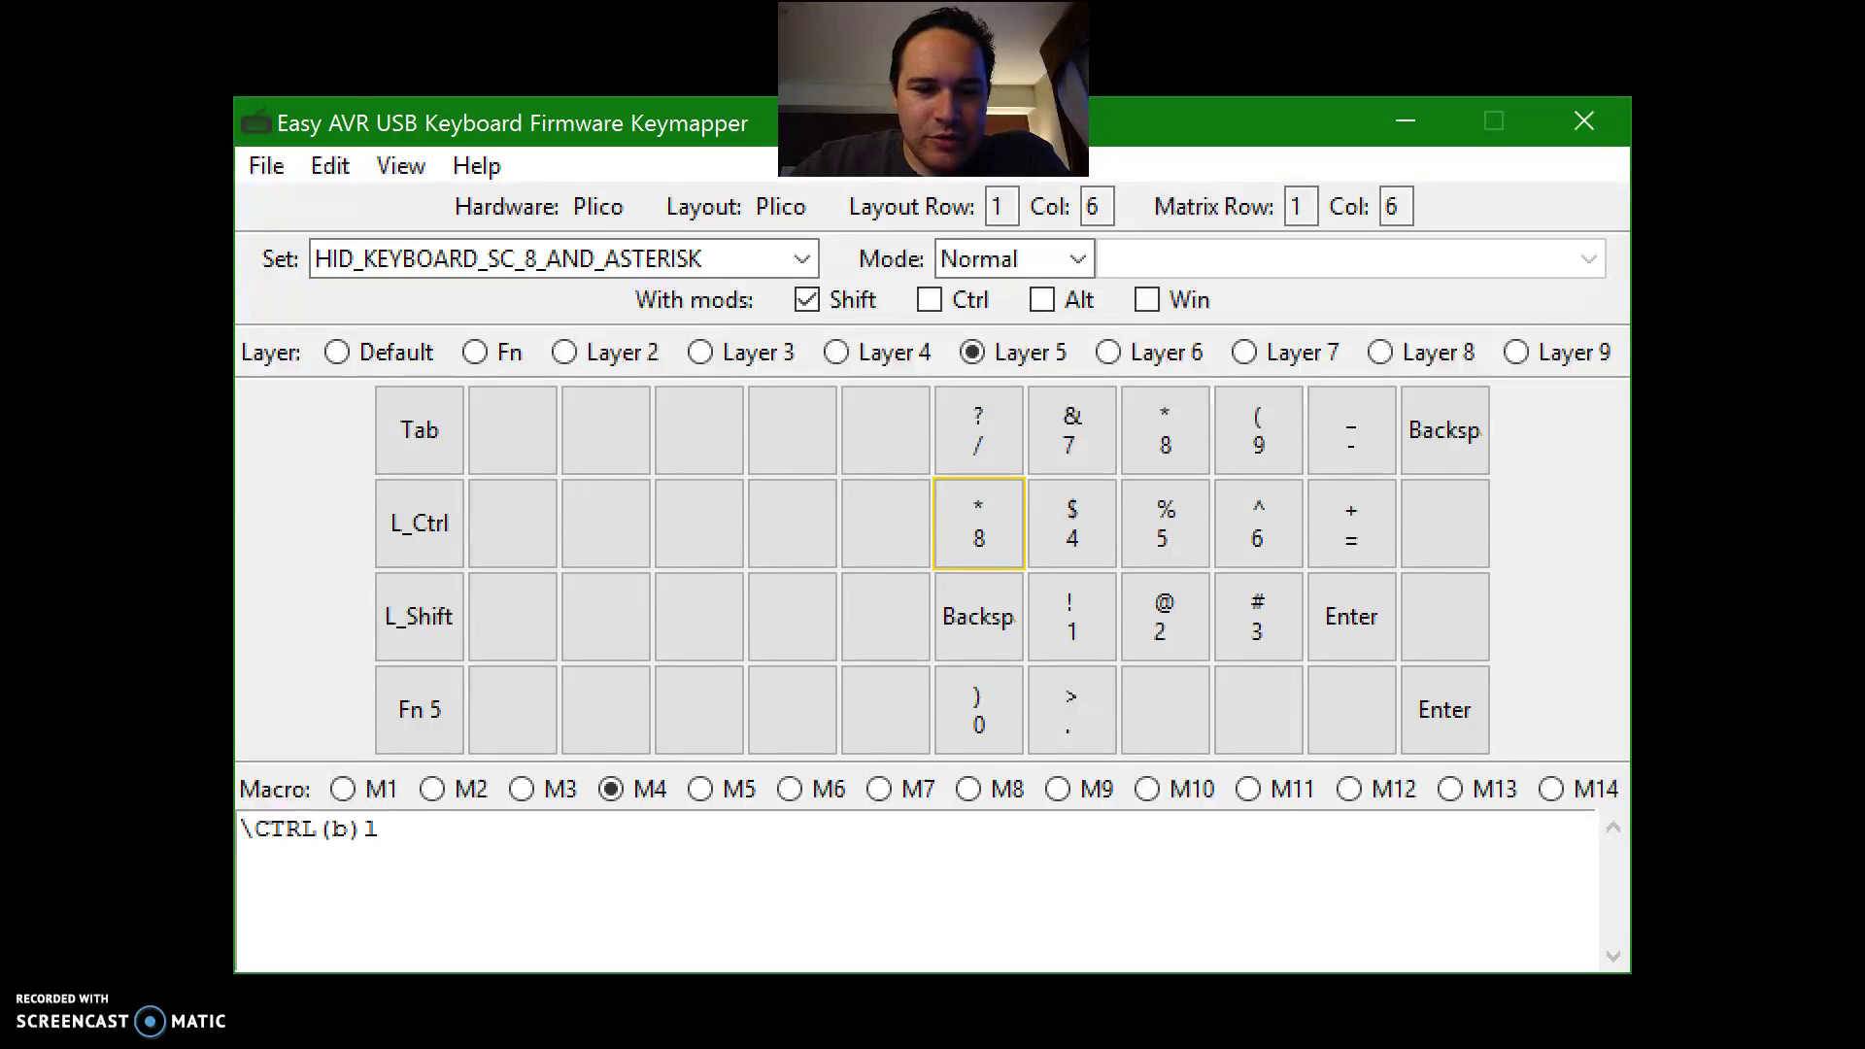
Step: Switch to File Explorer, go from the user folder into .EasyAVR\boards and open plico.py in GVIM
click(379, 1045)
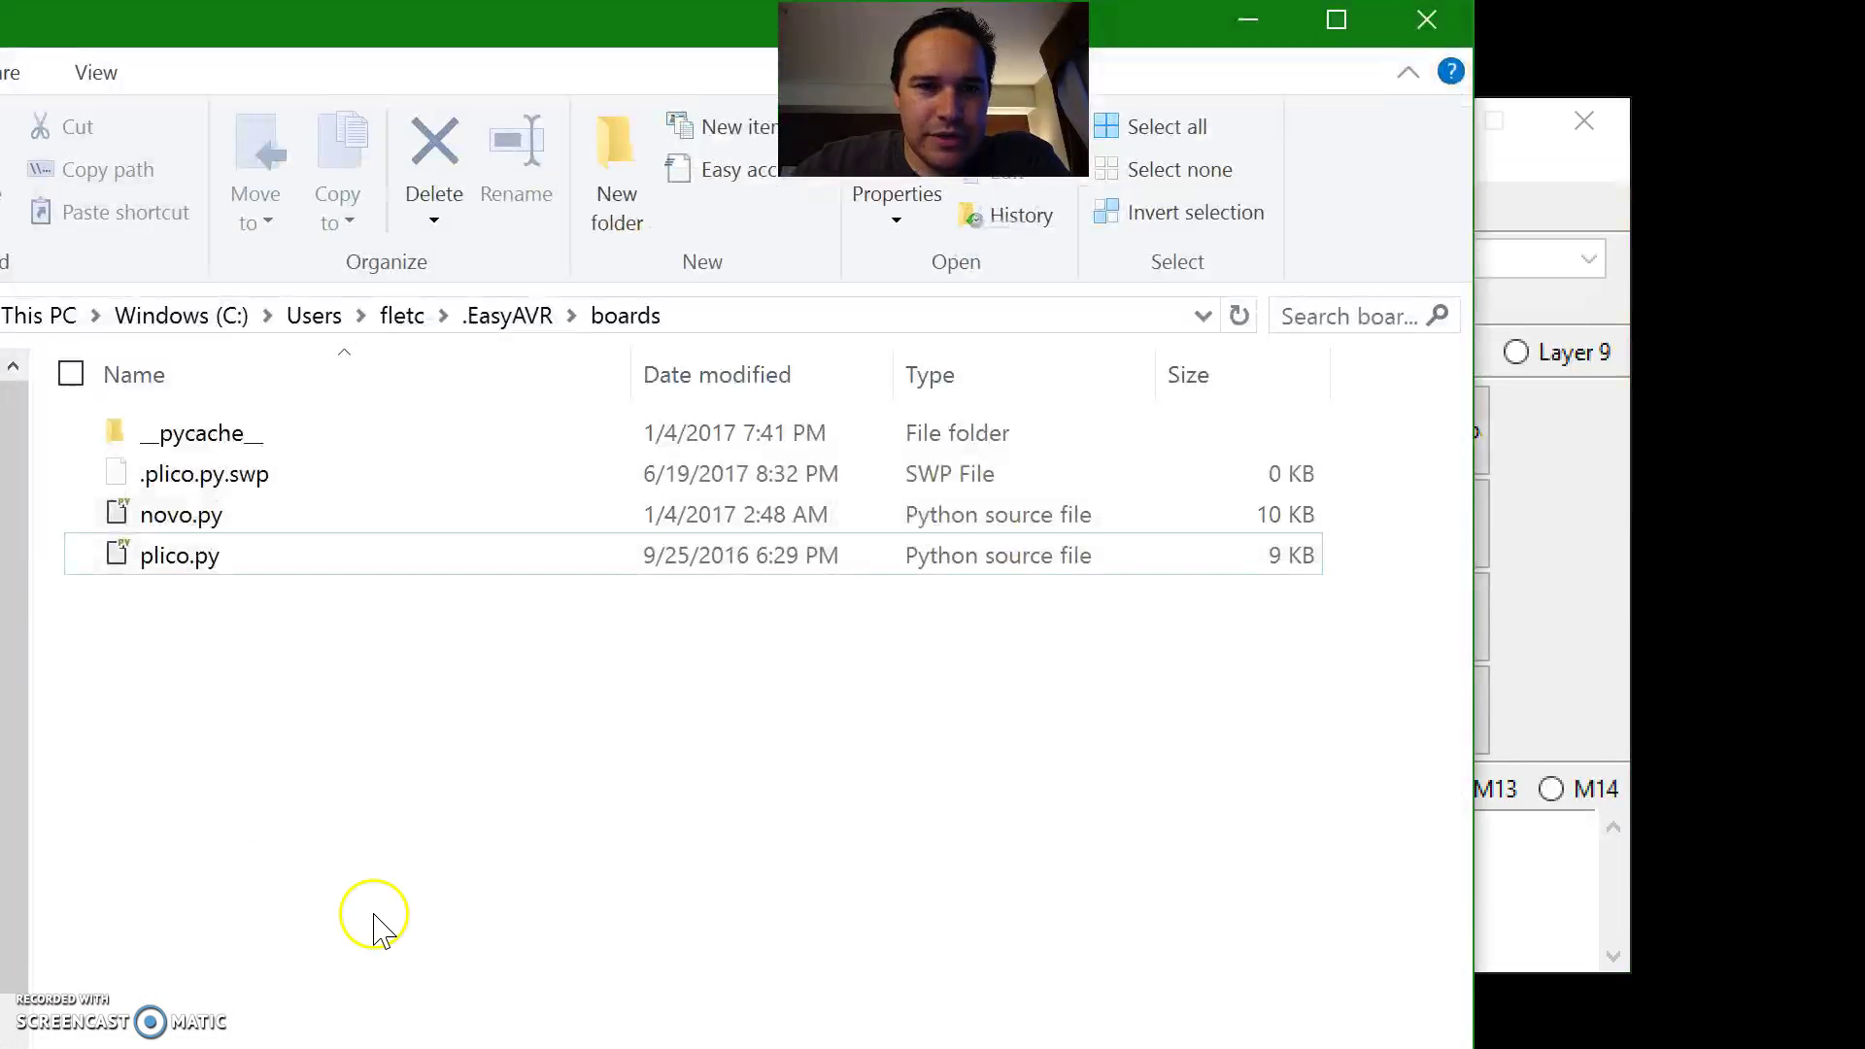
click(406, 317)
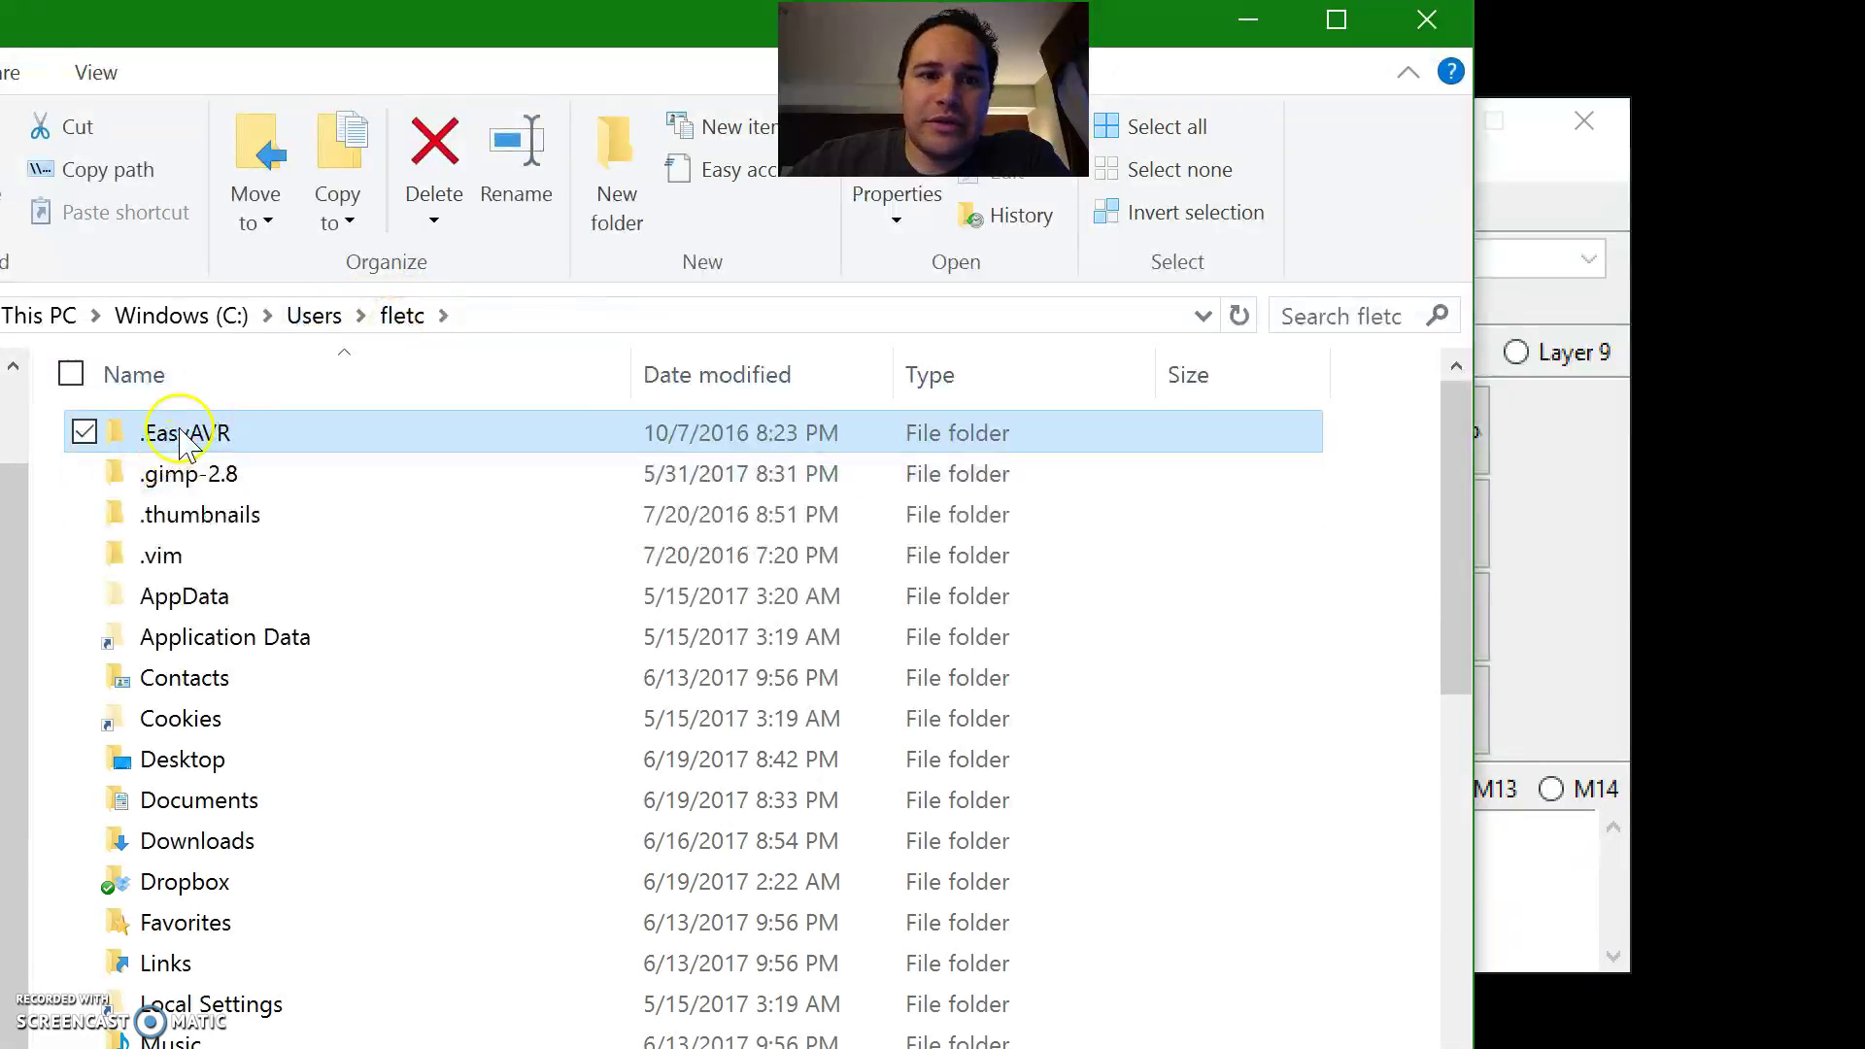
double_click(187, 430)
double_click(187, 430)
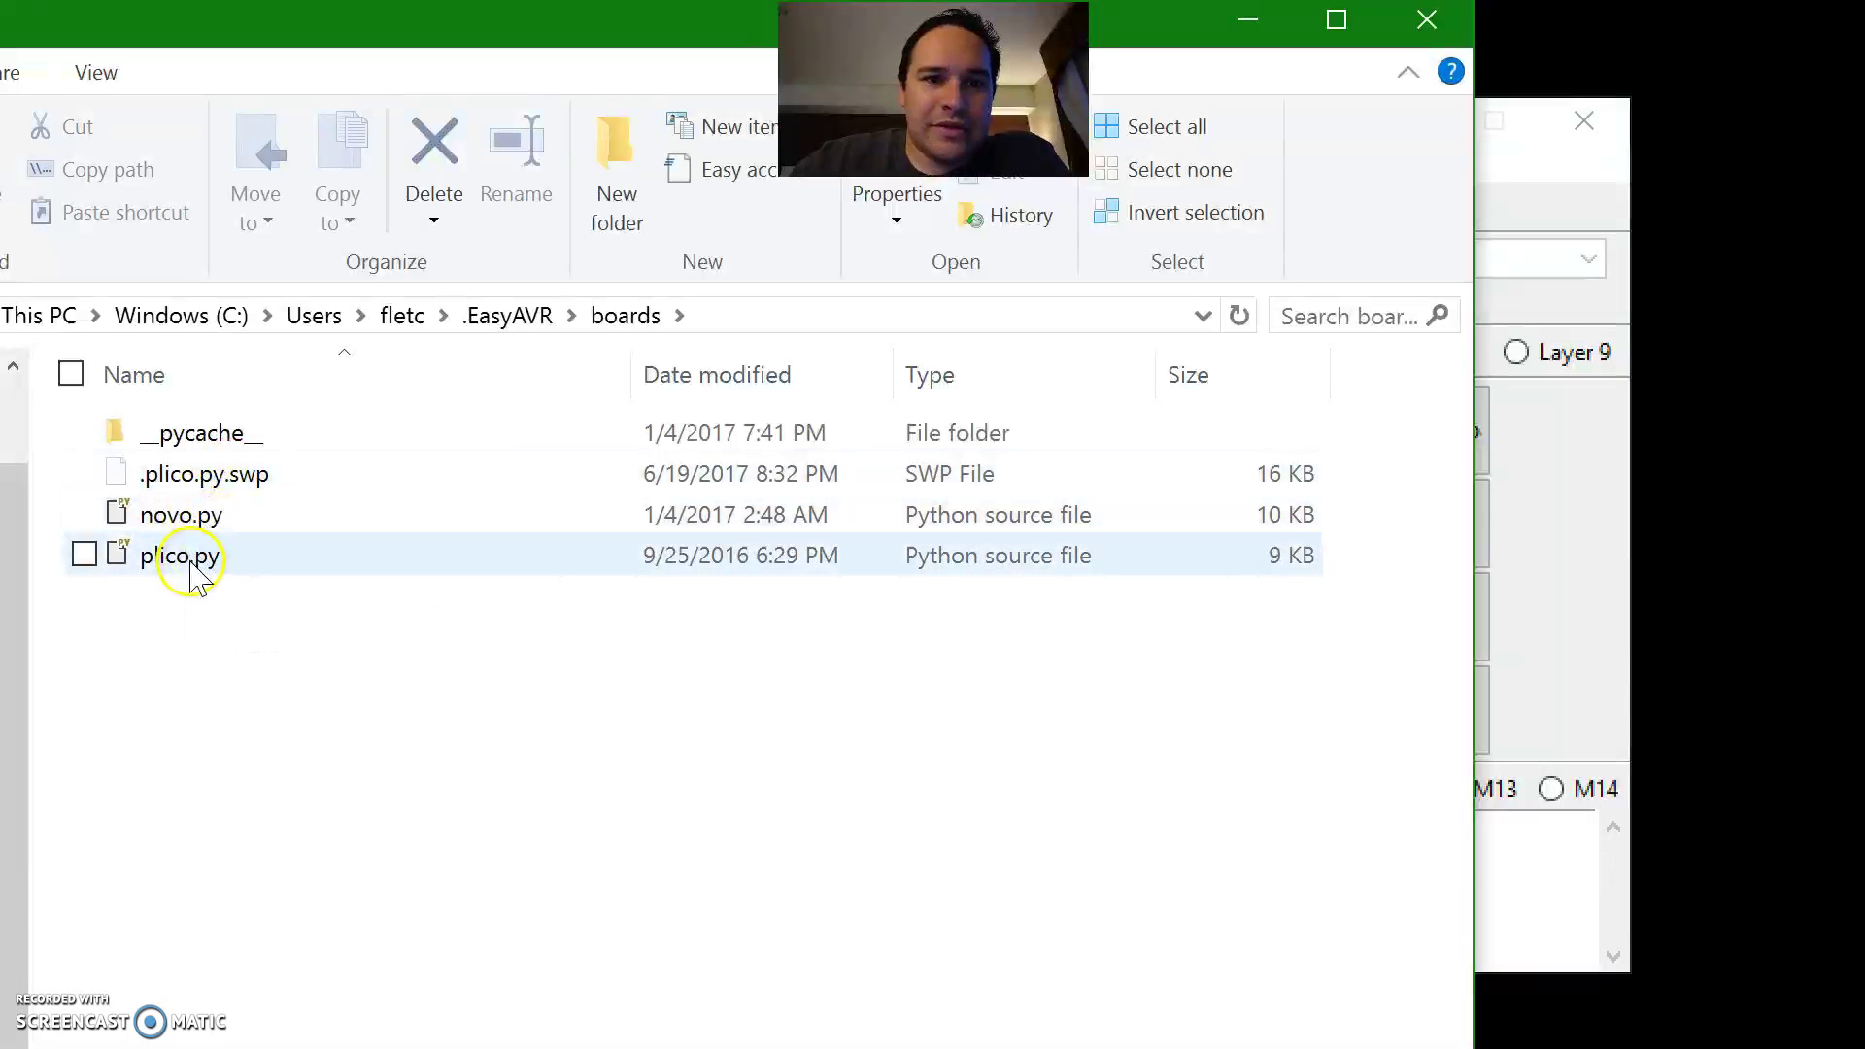
click(202, 559)
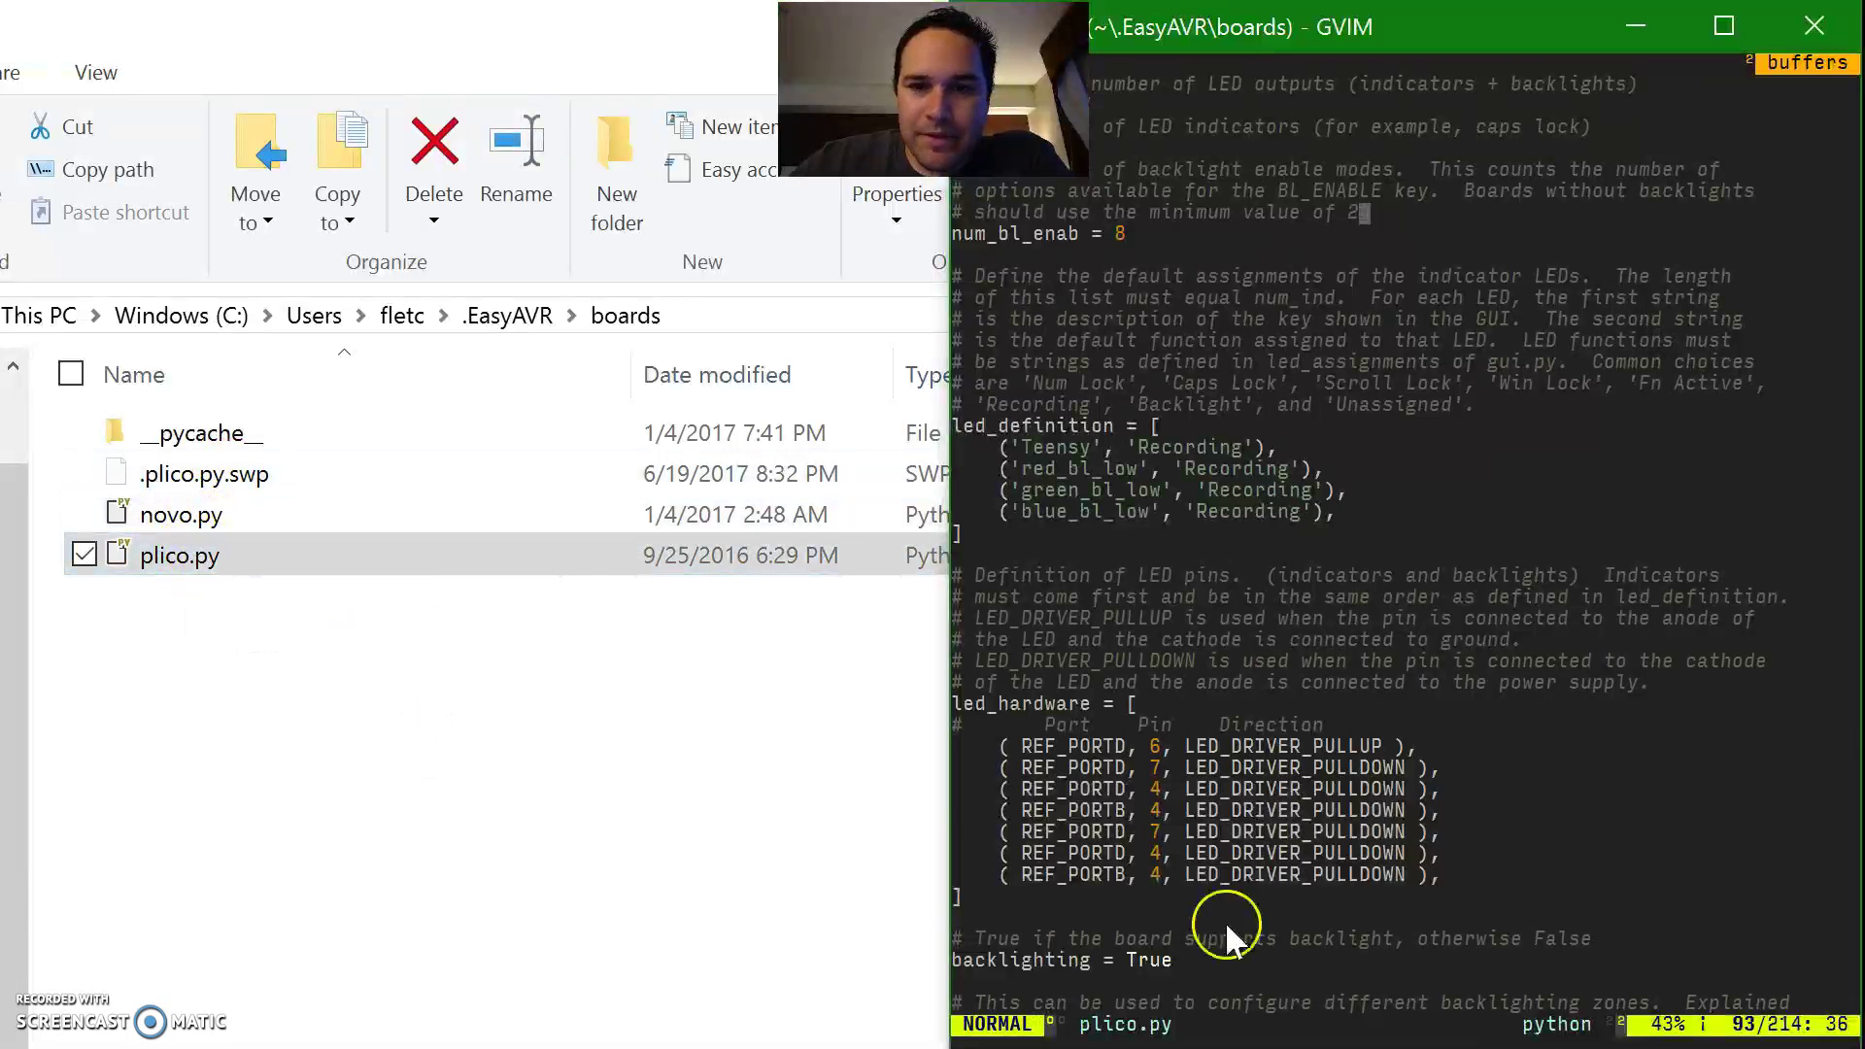
Step: Examine the matrix pin and LED definitions in plico.py, then minimize the editor and File Explorer
scroll(1428, 463, up, 20)
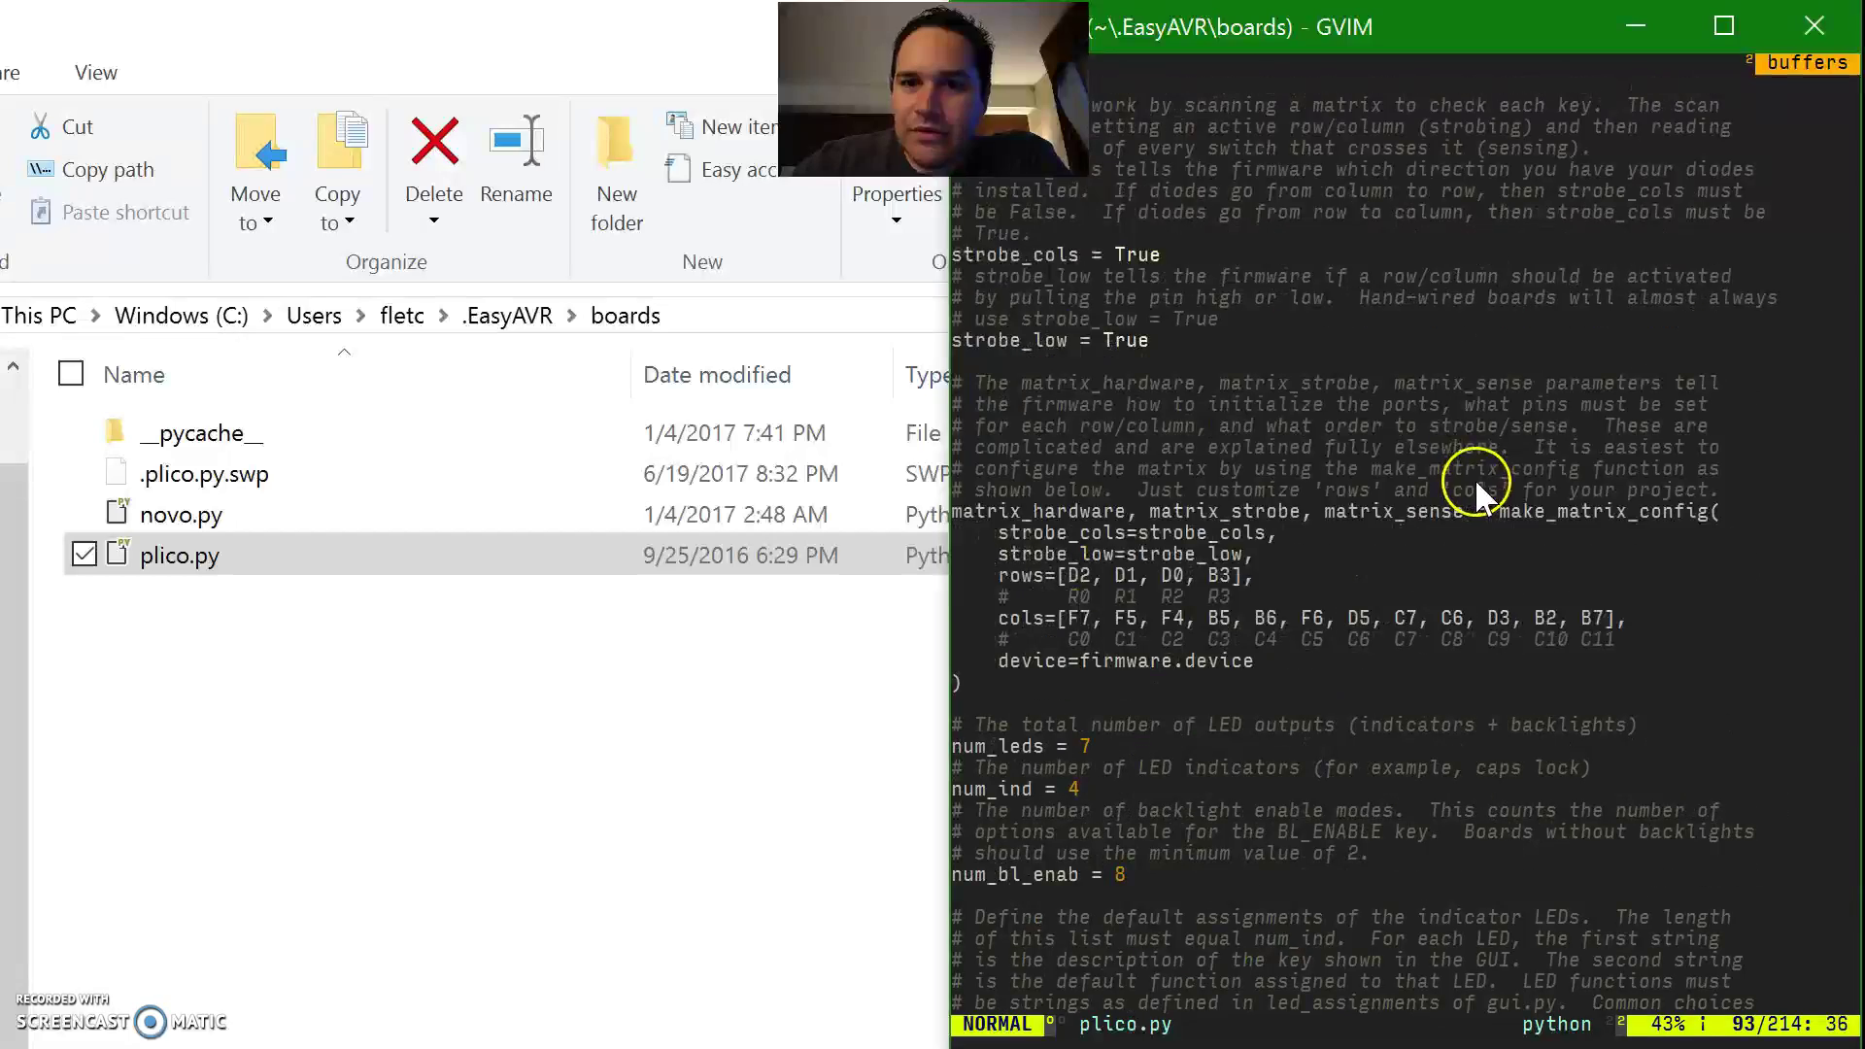
scroll(1474, 478, down, 9)
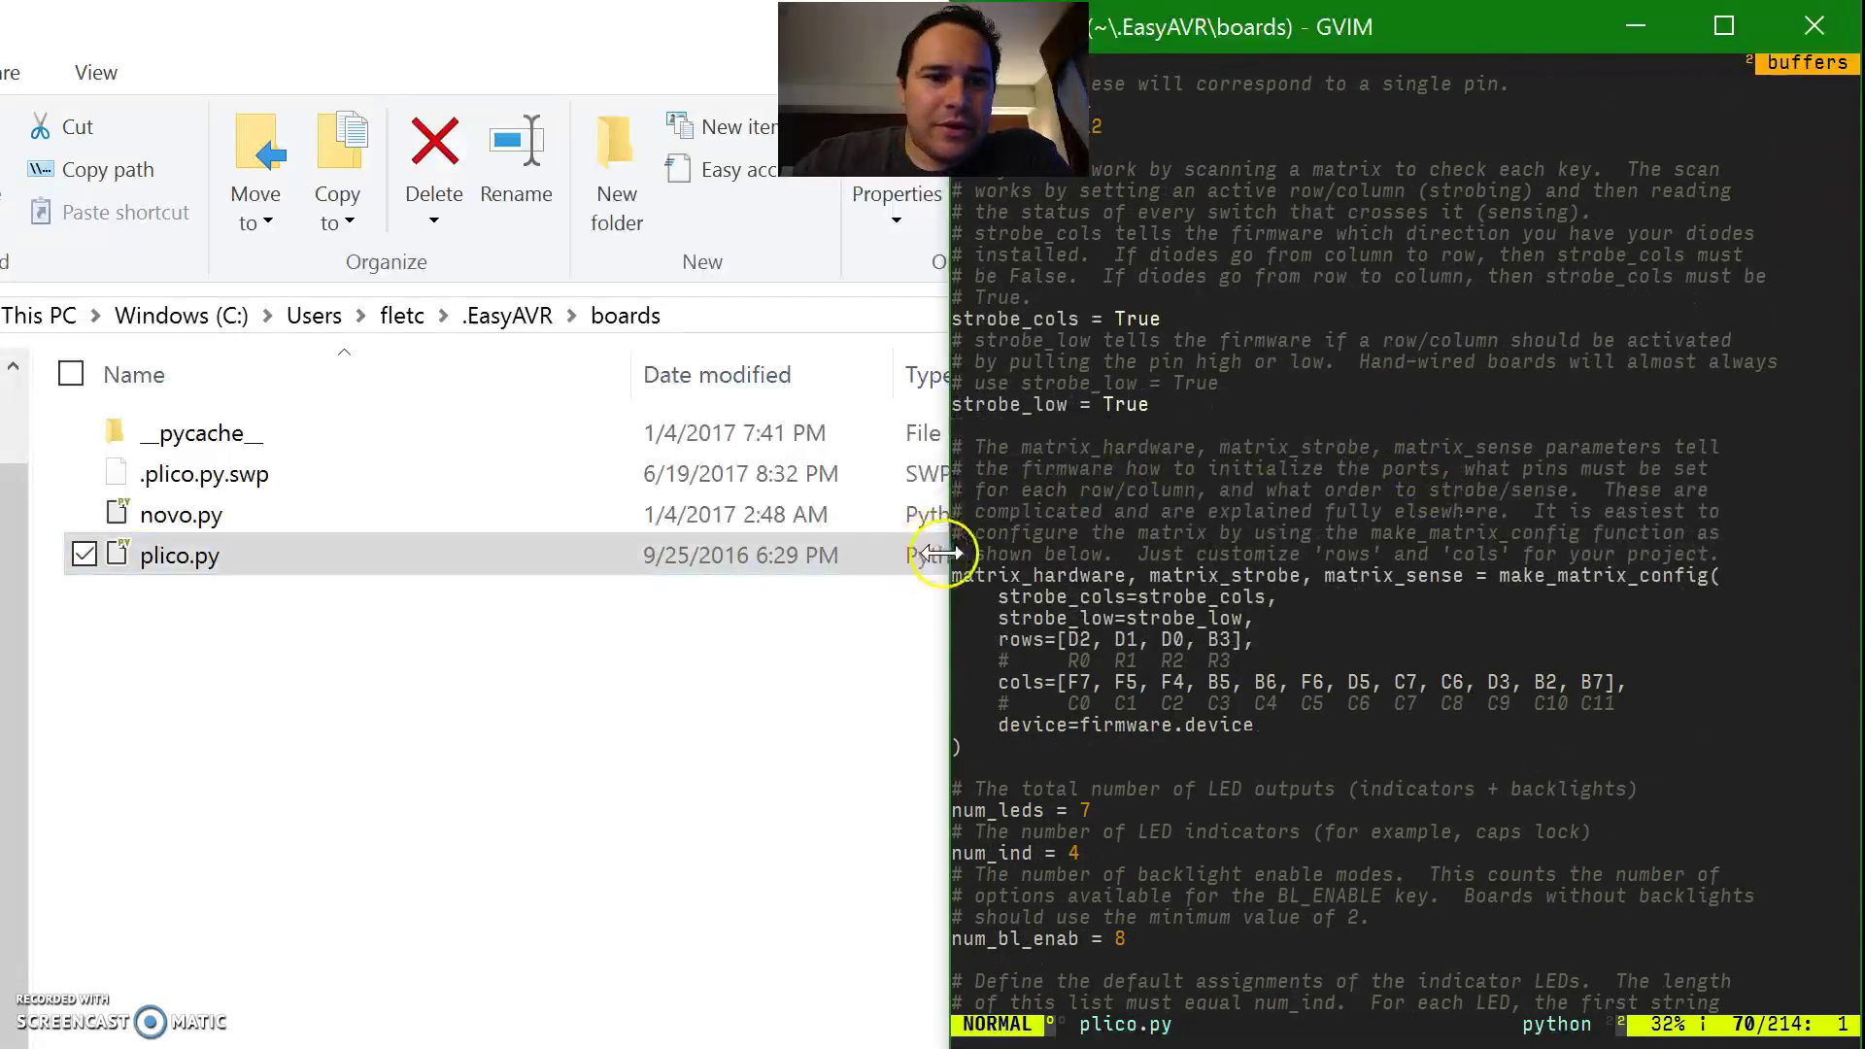
scroll(1249, 492, down, 4)
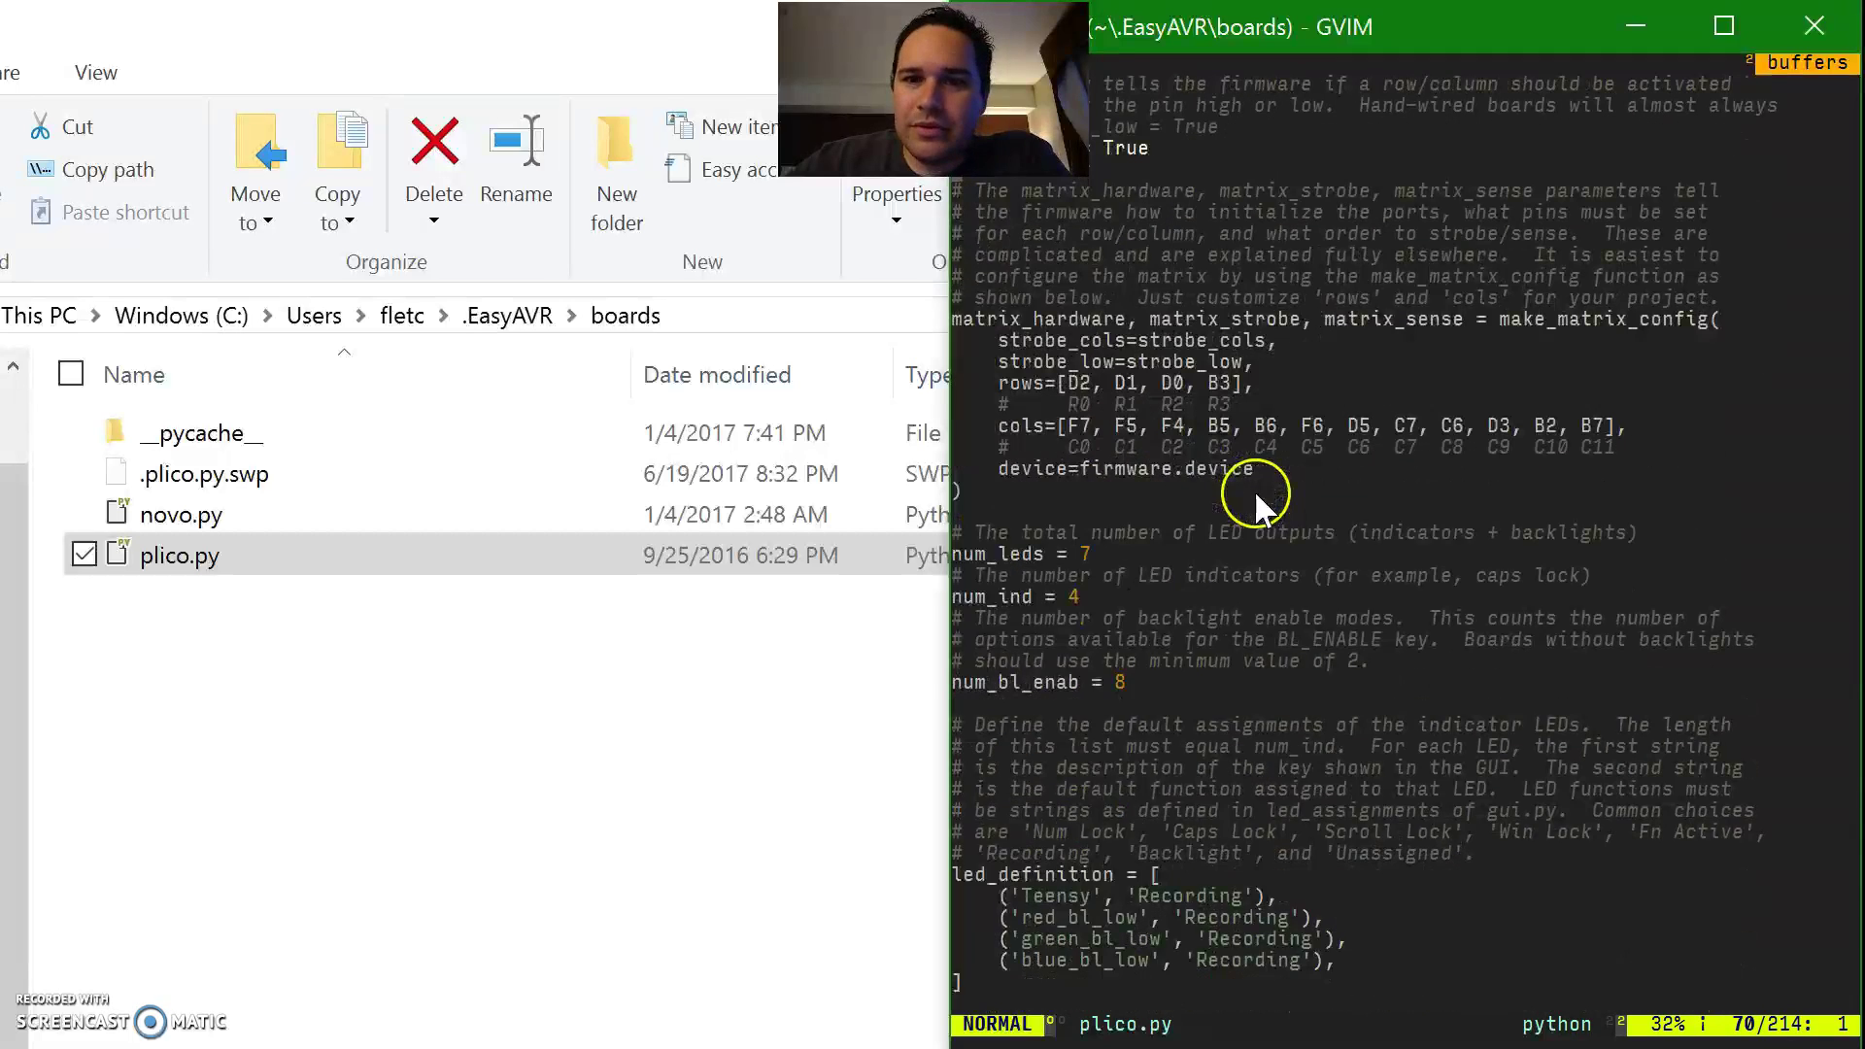
click(783, 708)
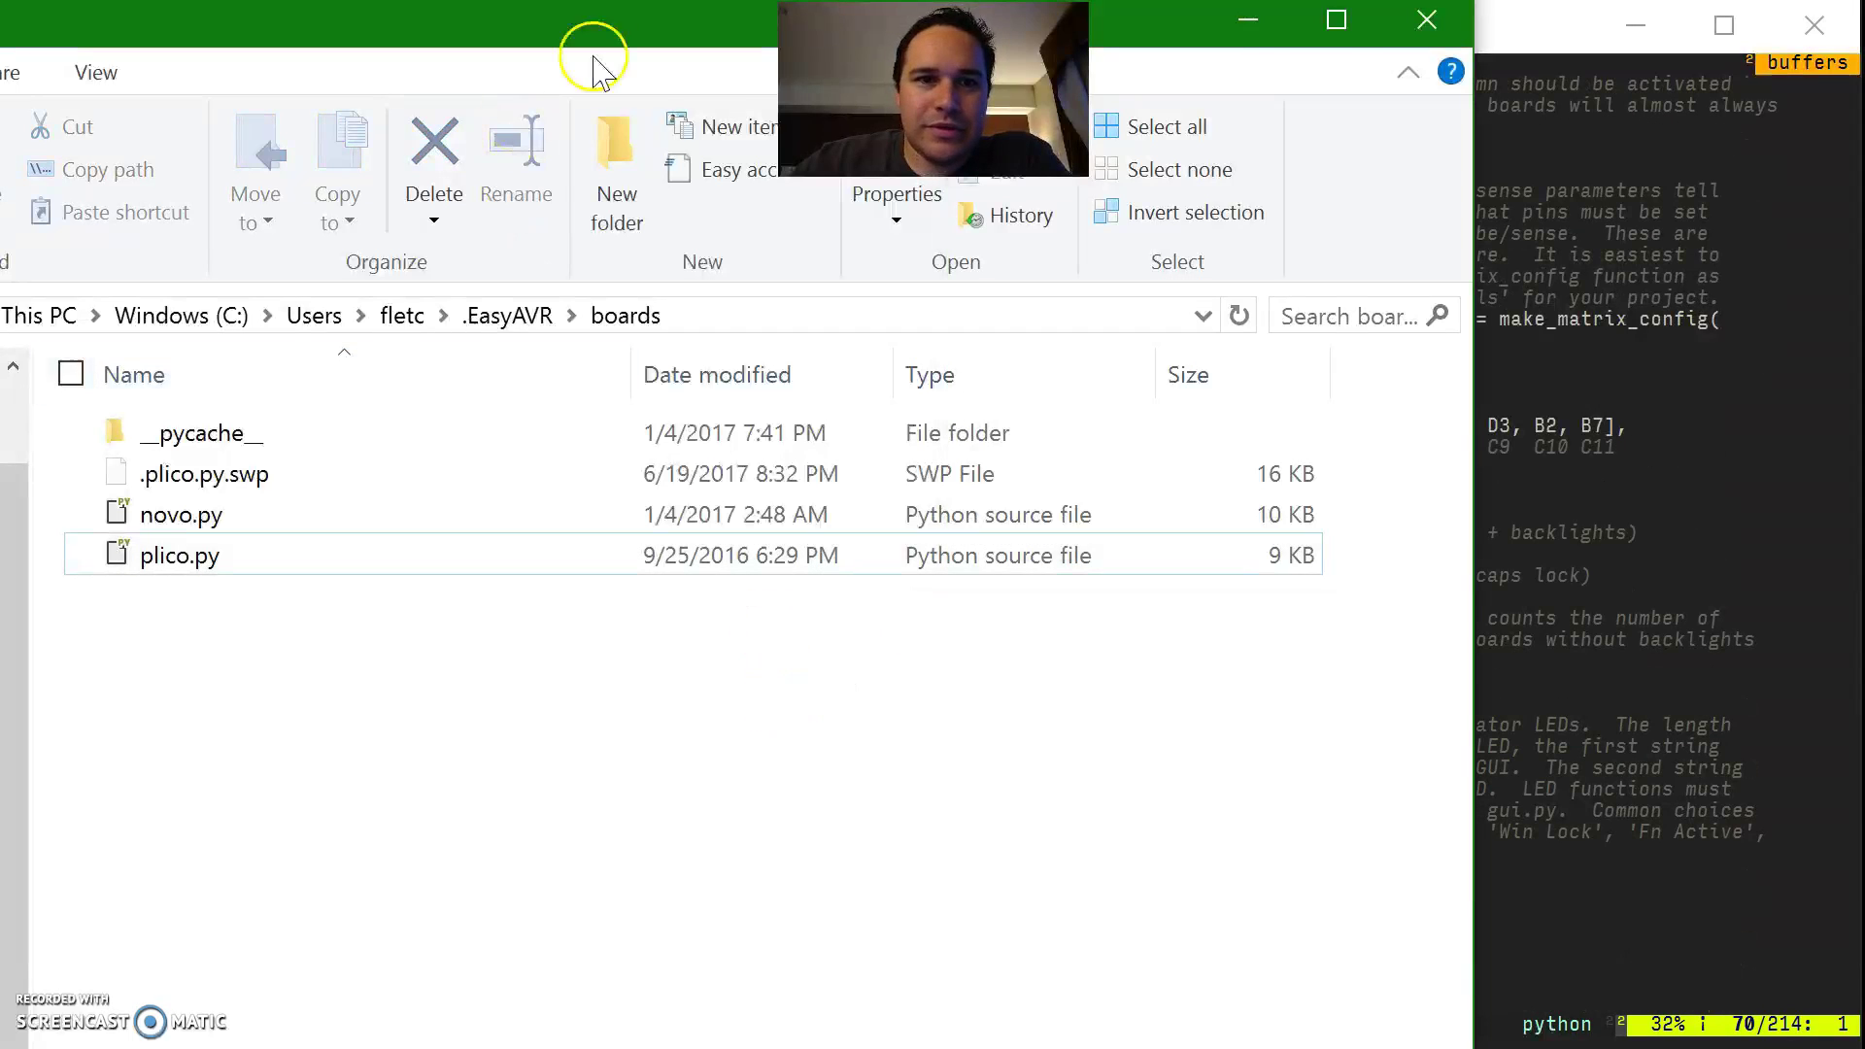
click(1248, 19)
click(1637, 28)
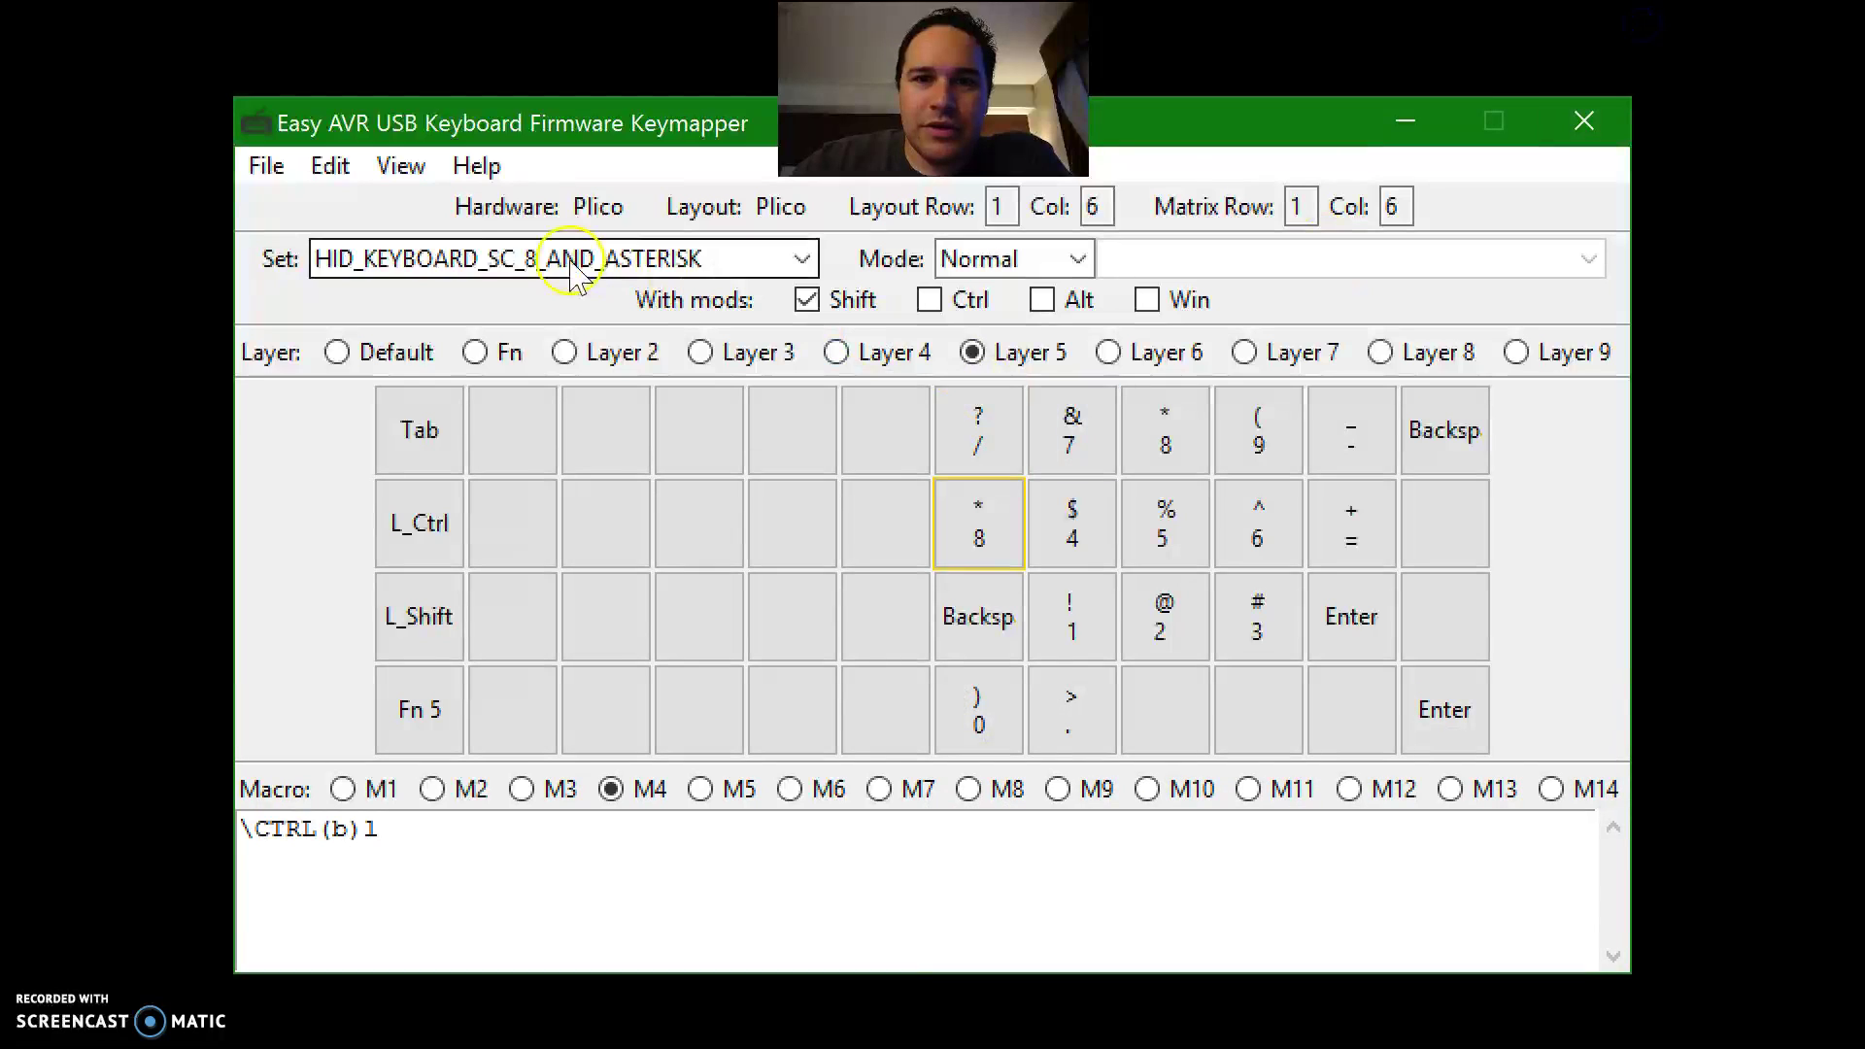
click(480, 165)
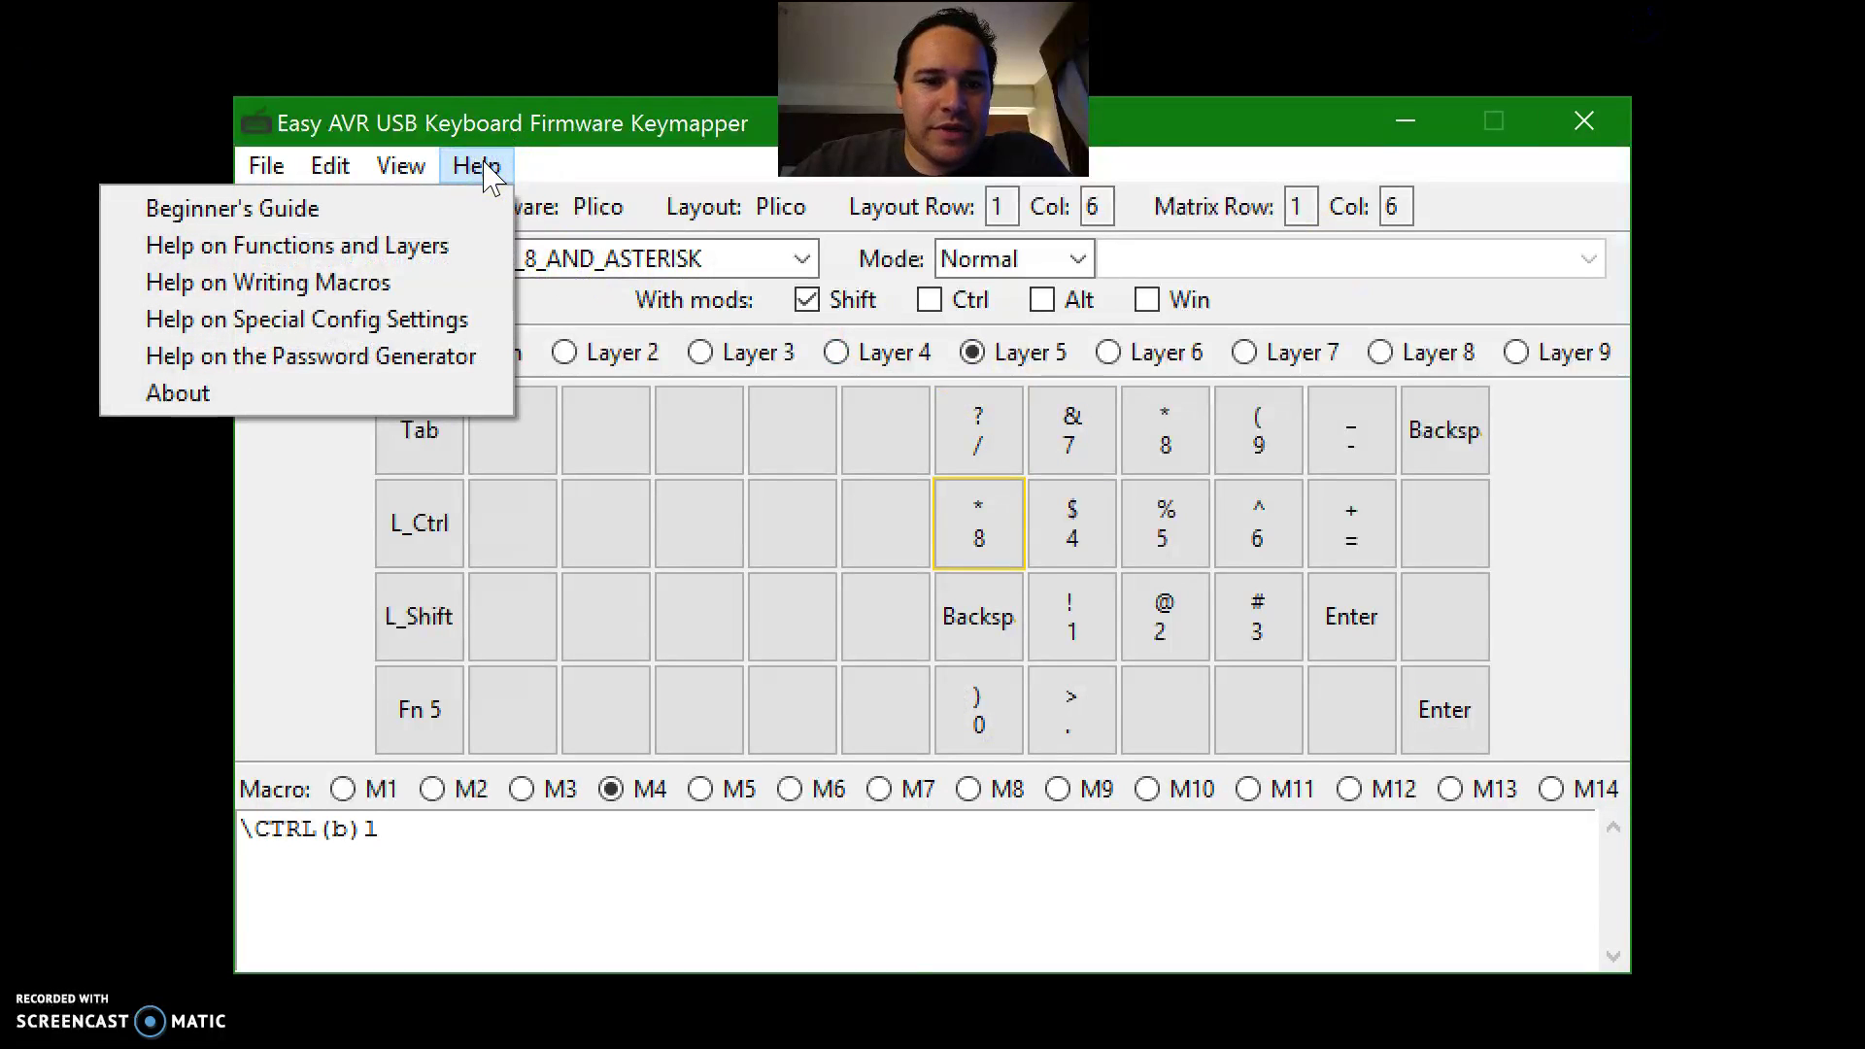
click(479, 166)
click(401, 165)
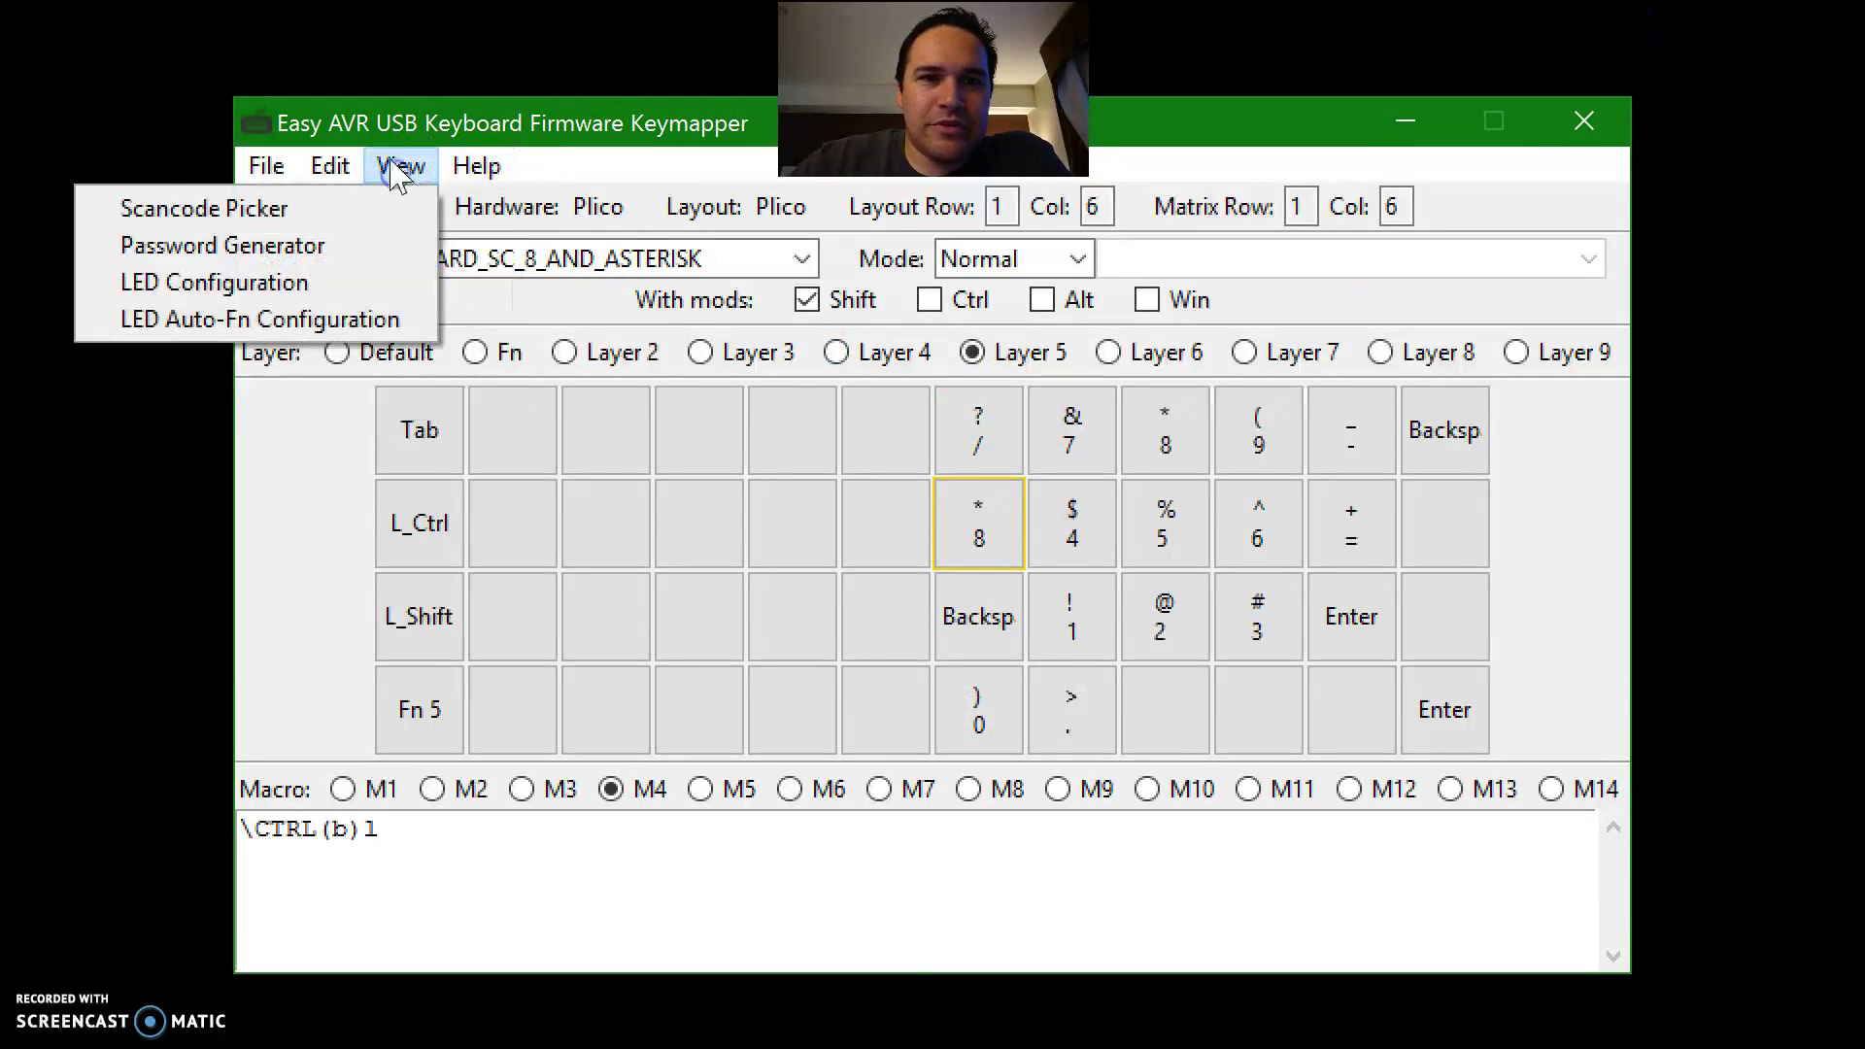
click(330, 166)
Step: Open the firmware build command, then switch to Teensy Loader and view the HEX files in Easy_AVR_Frosty_QFR without loading one
click(282, 161)
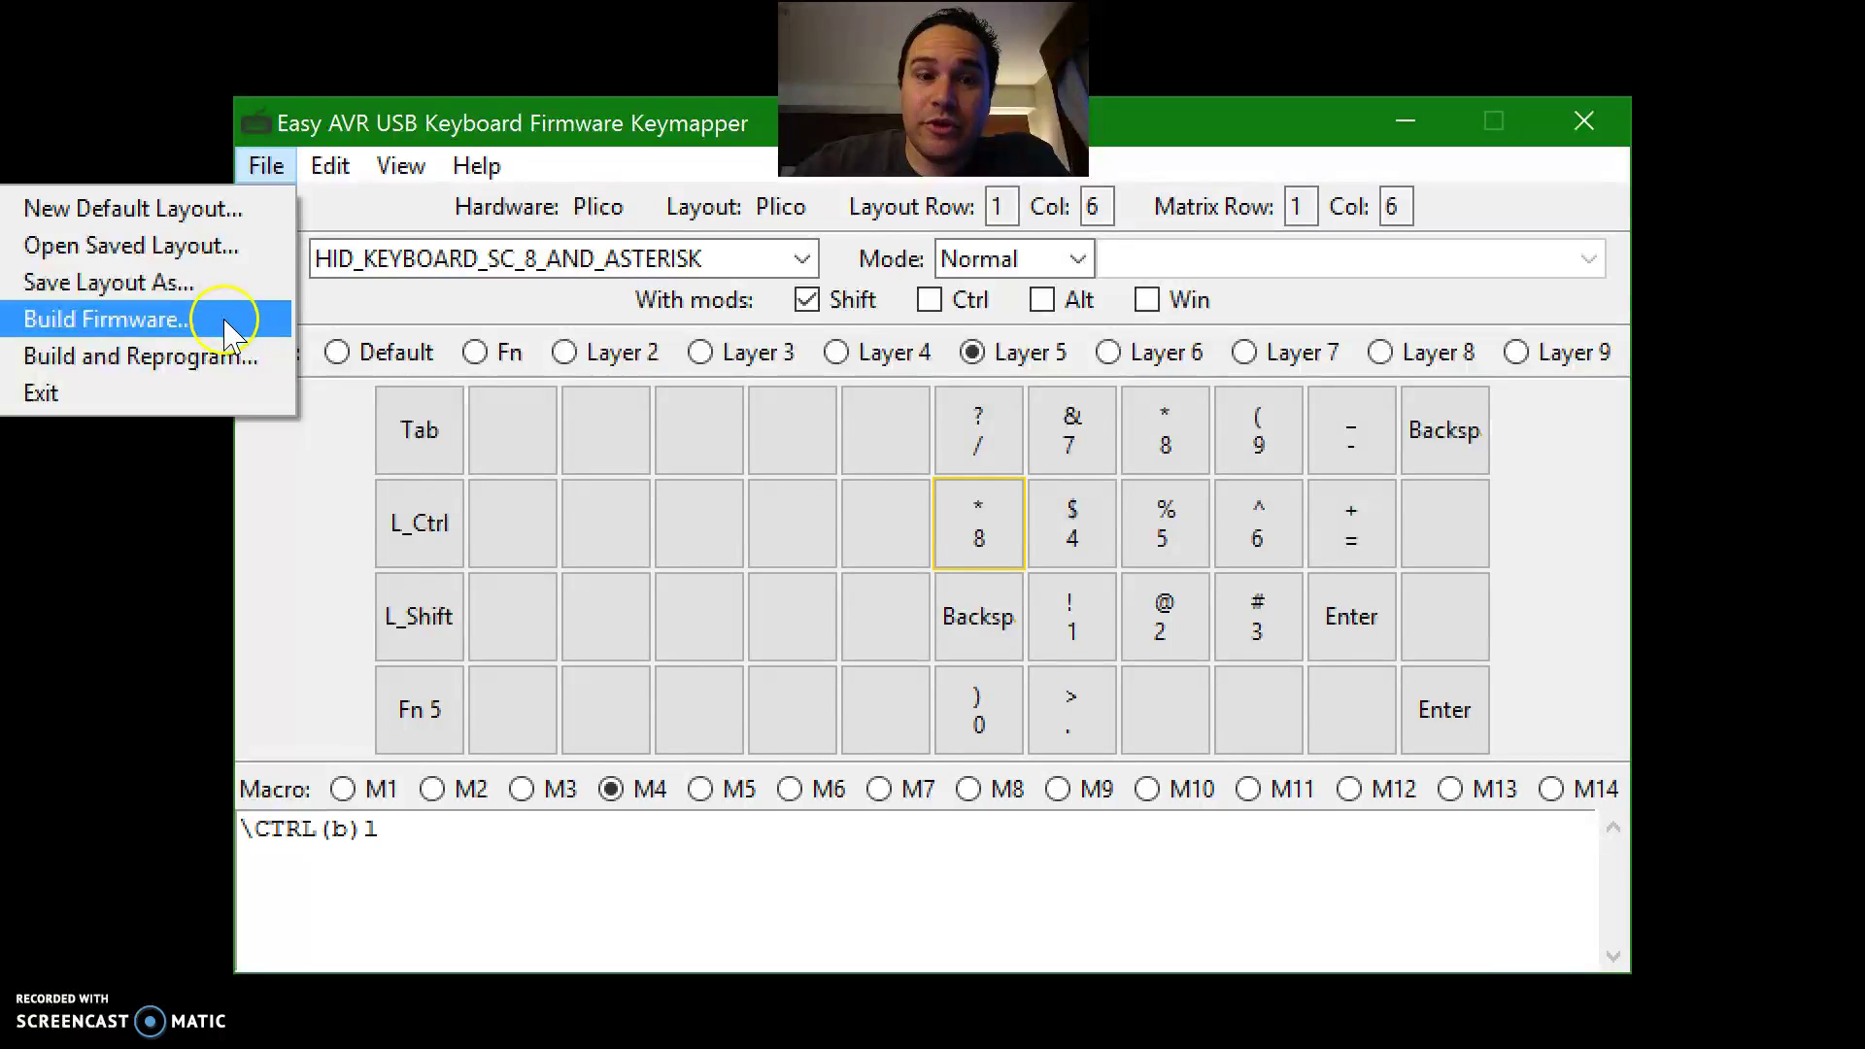
click(107, 320)
double_click(679, 419)
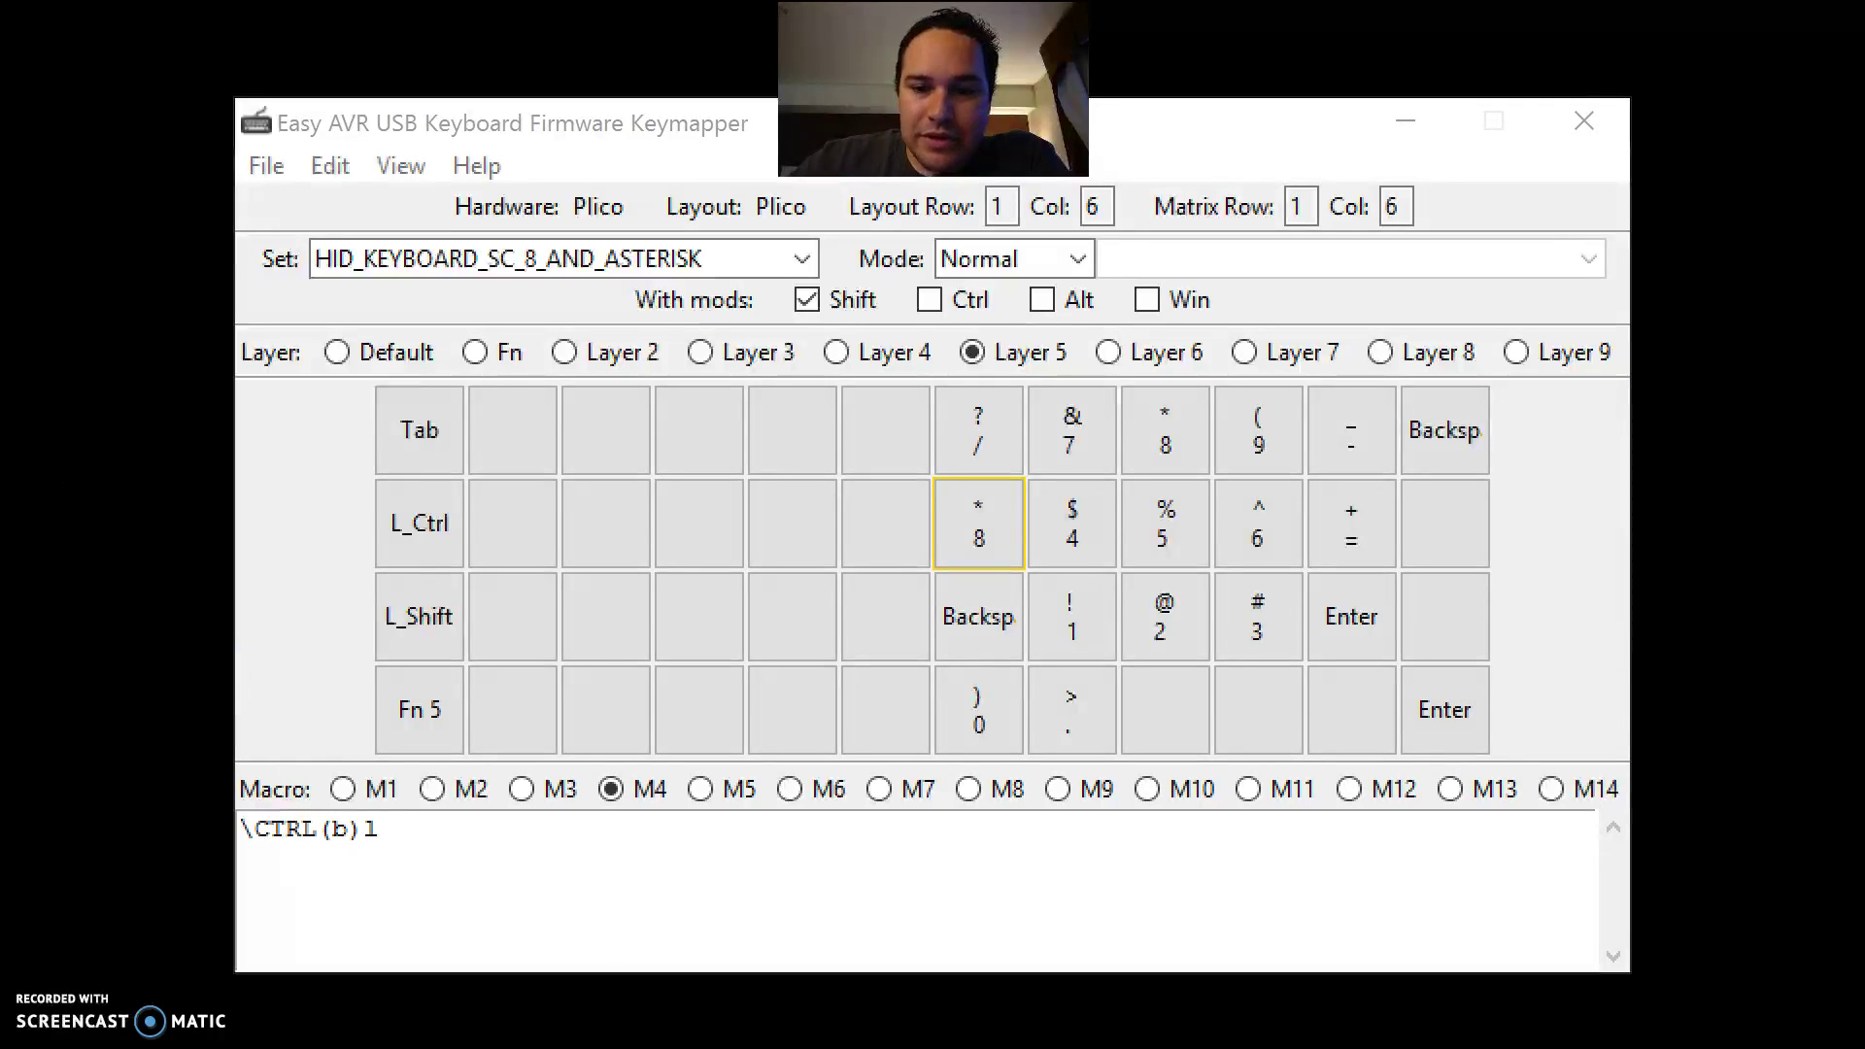
click(95, 567)
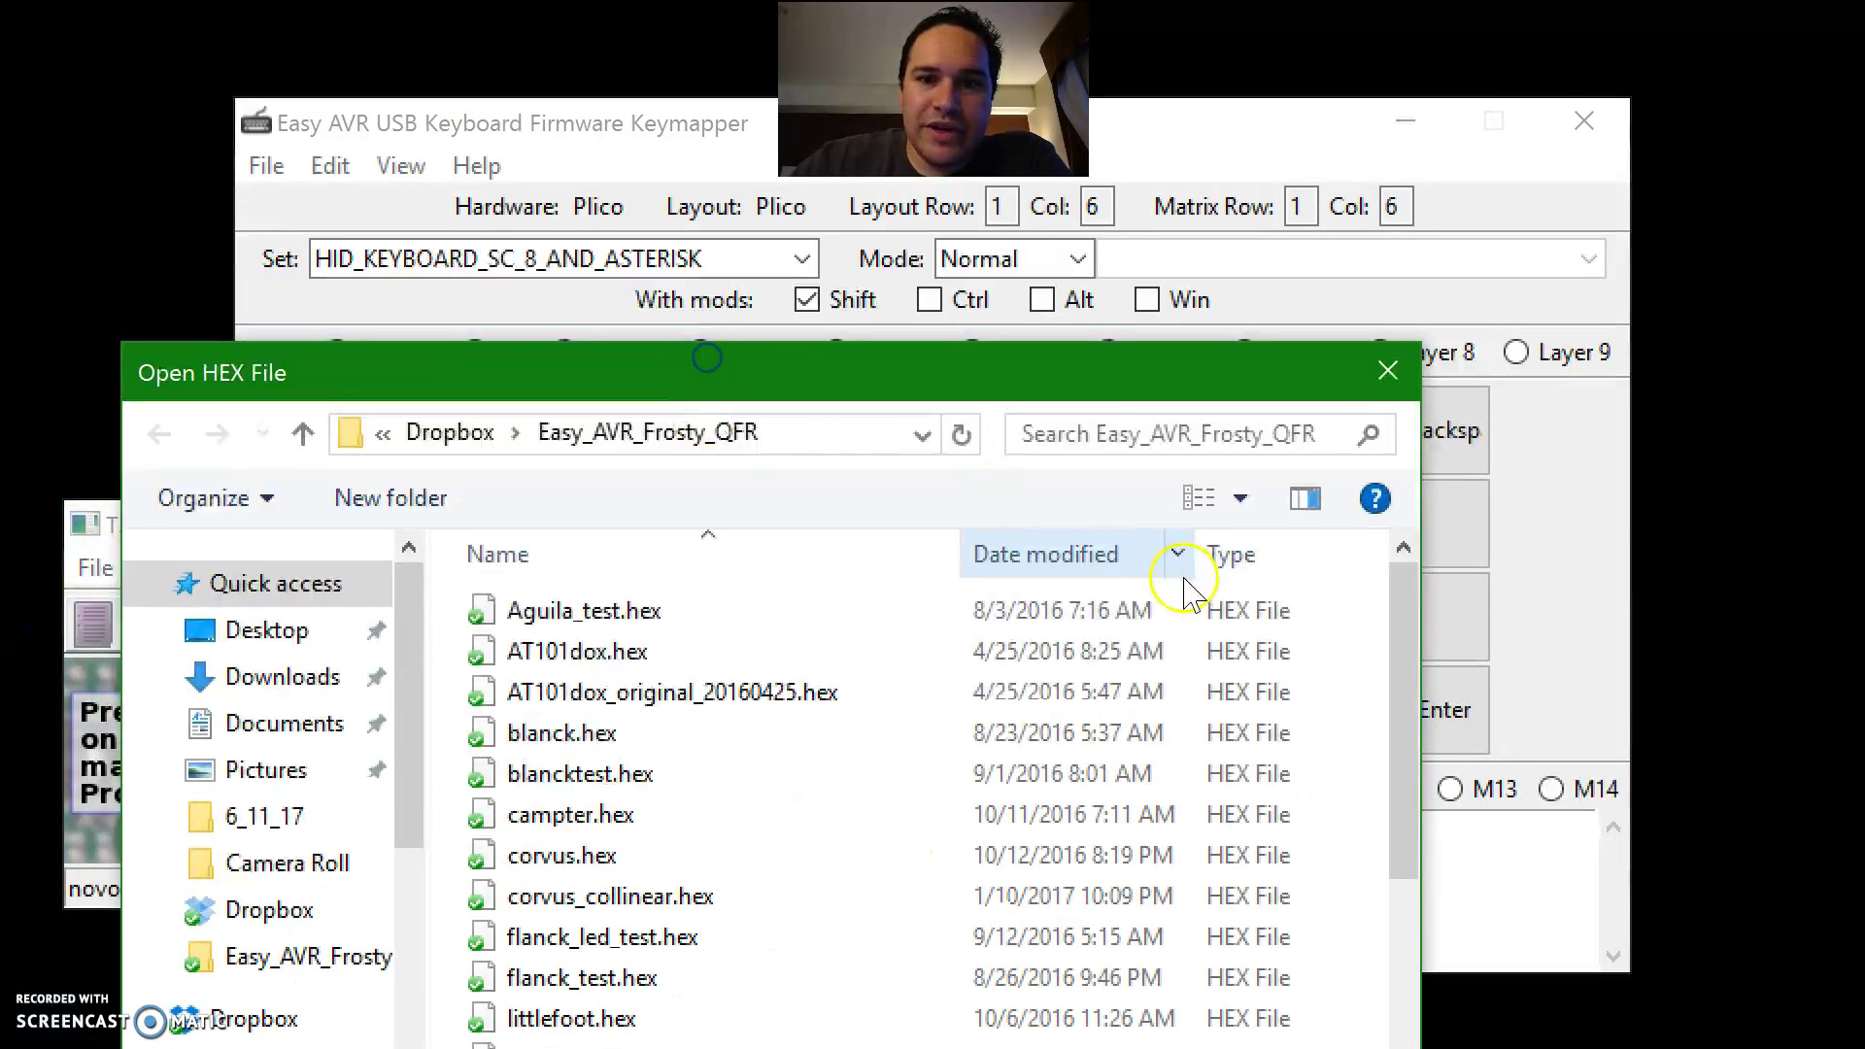
key(Escape)
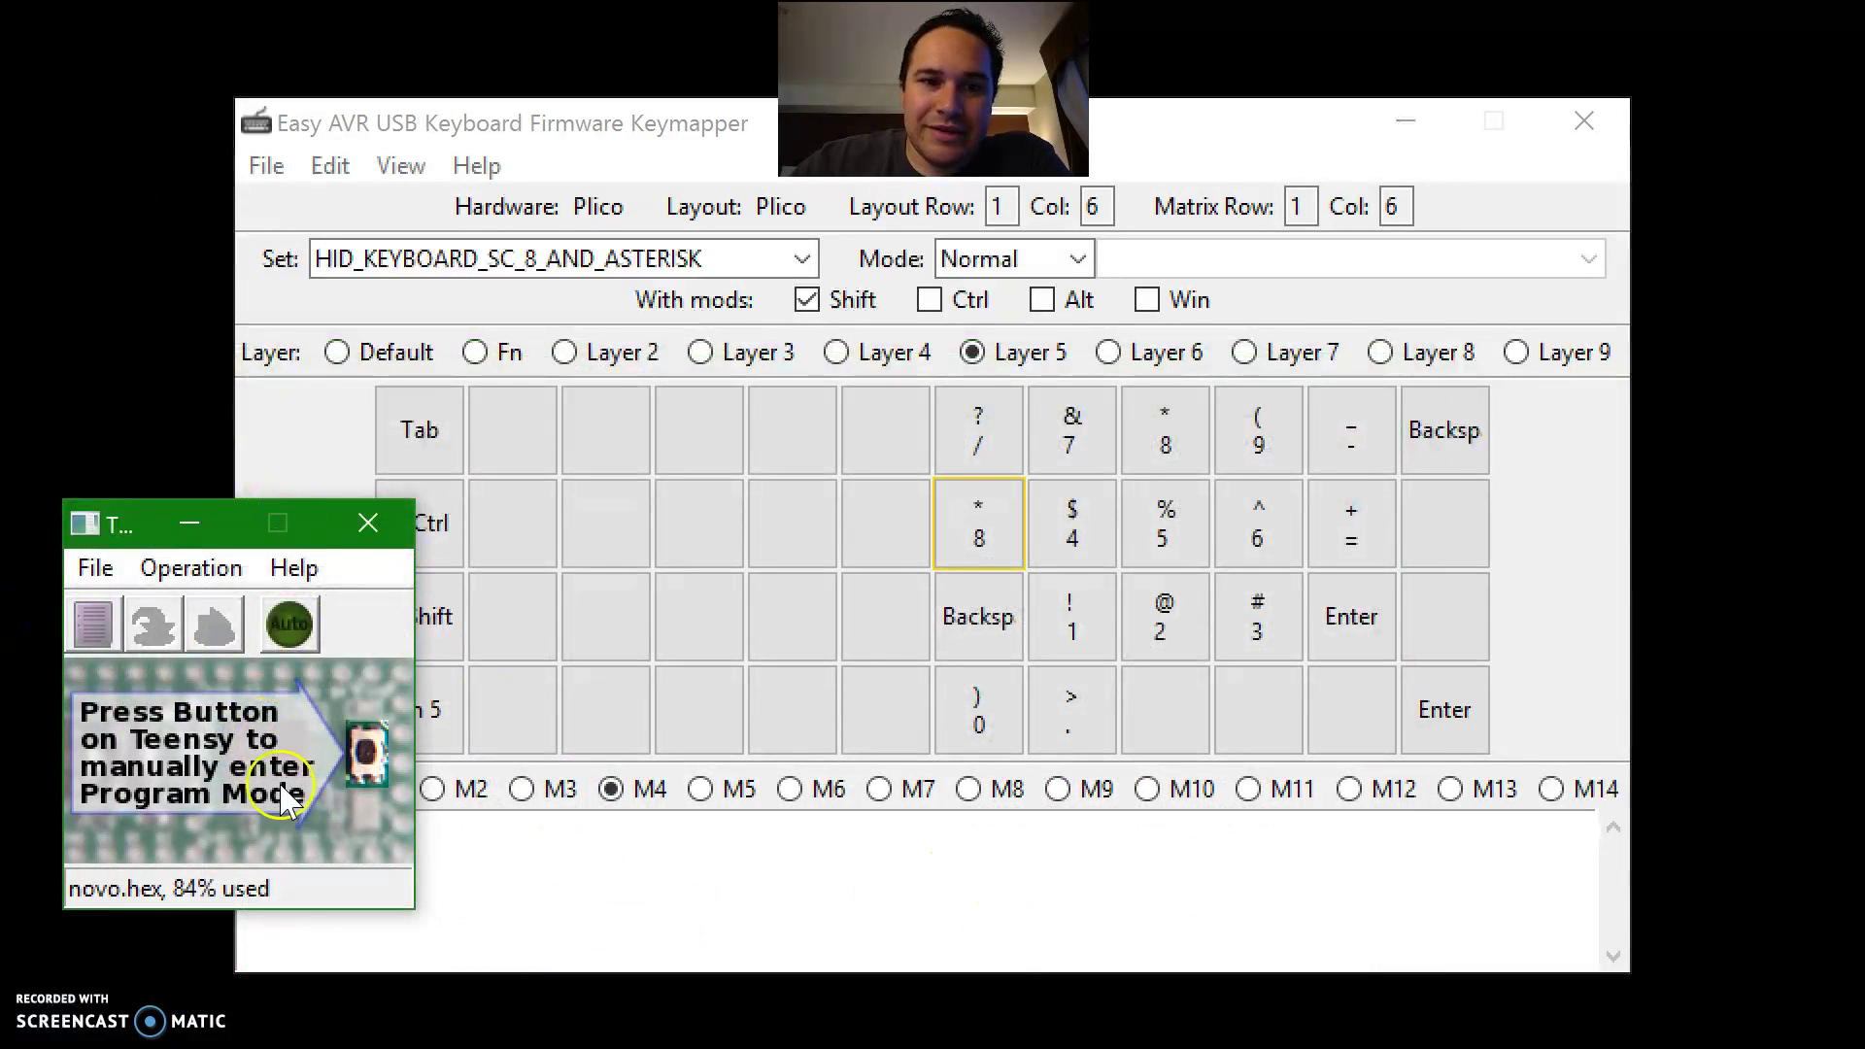